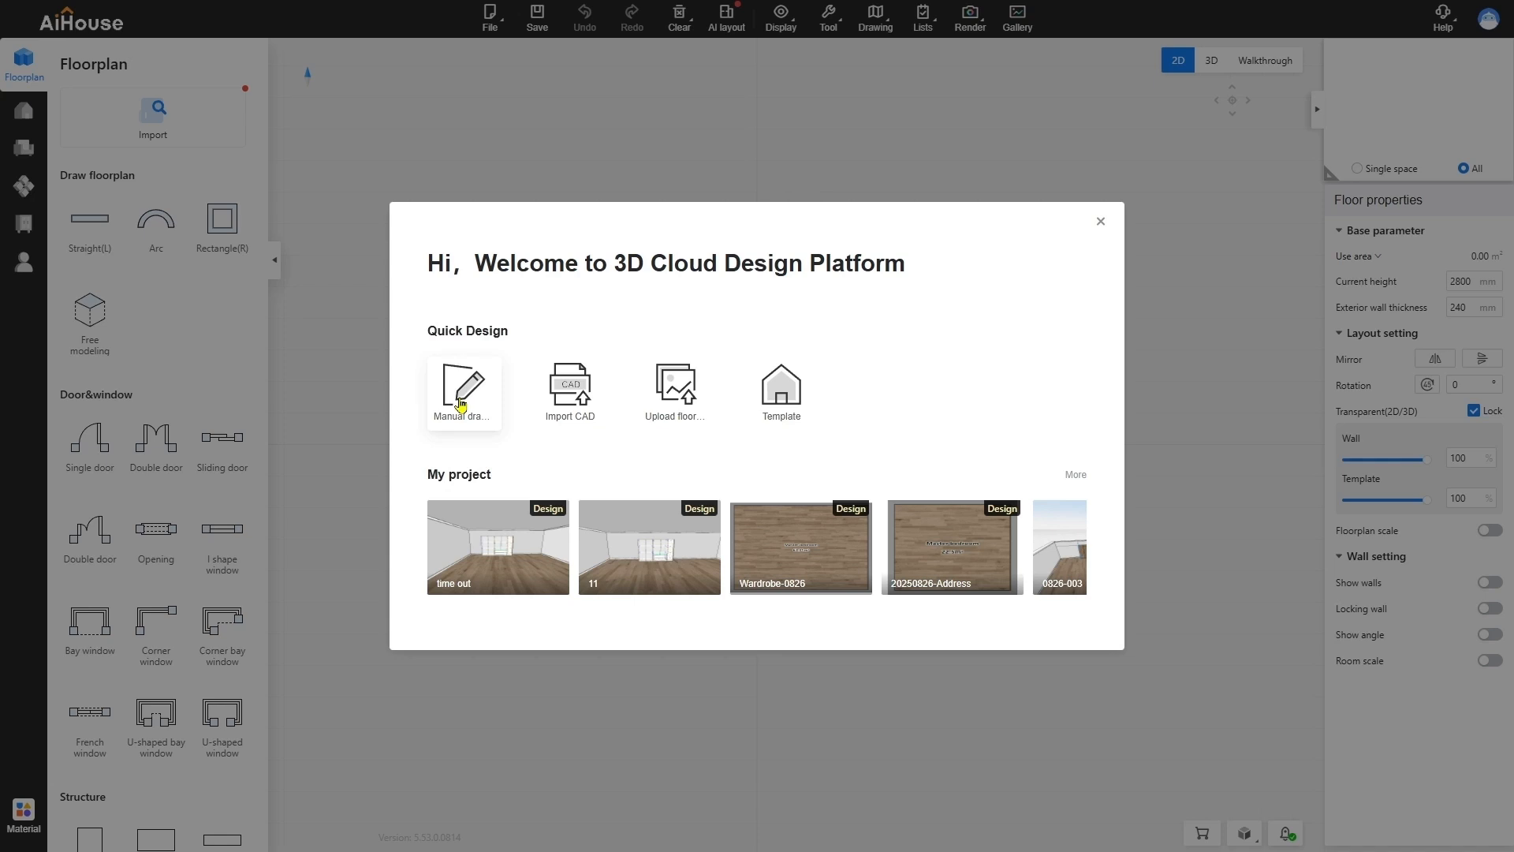
# Start a manually drawn floorplan and draw a rectangular room about 7340 by 7080 mm
pyautogui.click(461, 405)
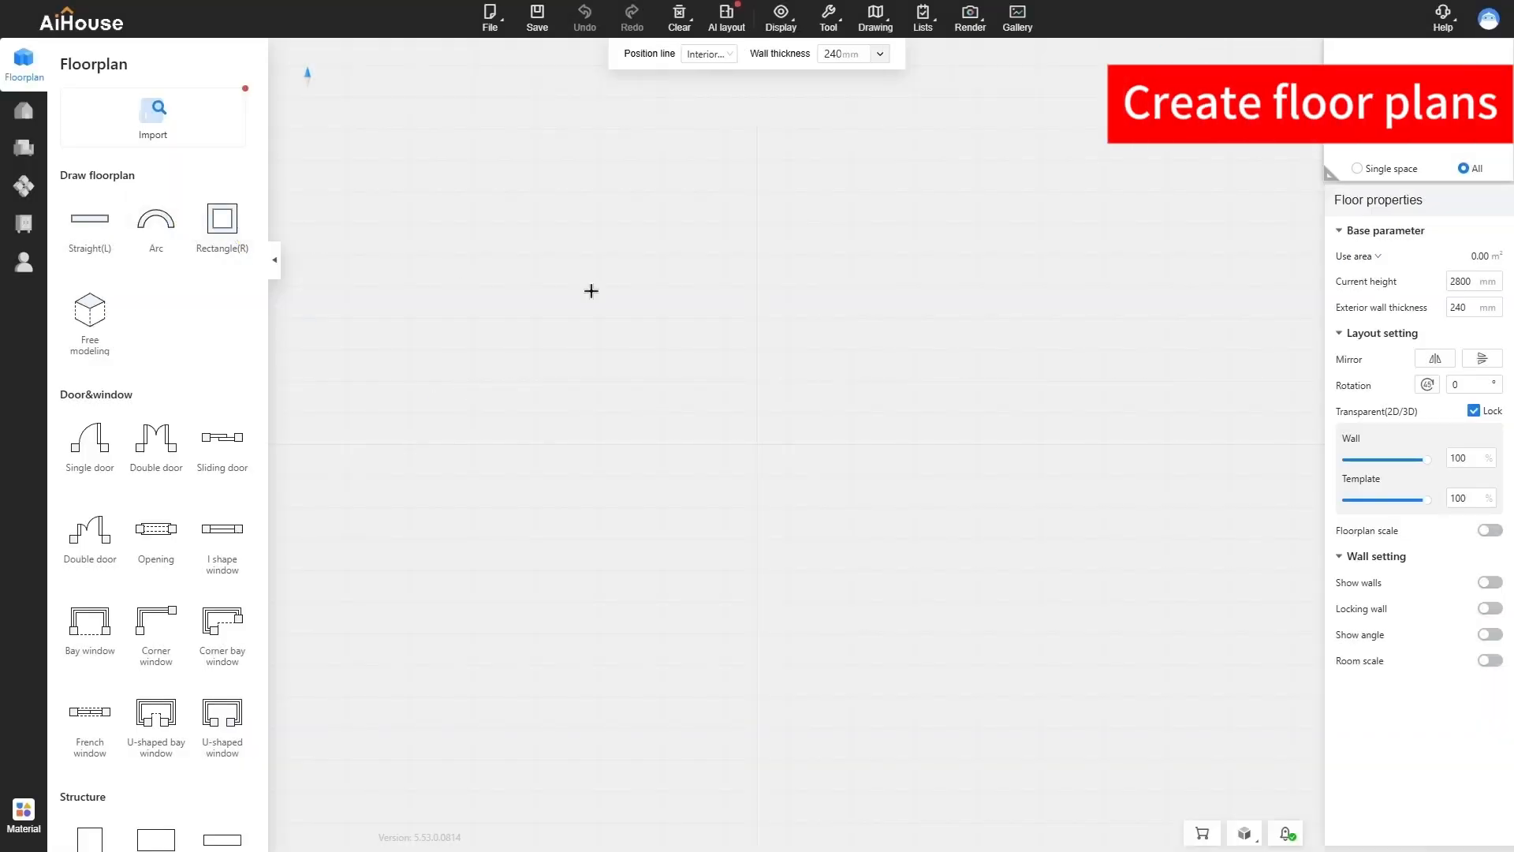
pyautogui.click(629, 284)
pyautogui.click(918, 565)
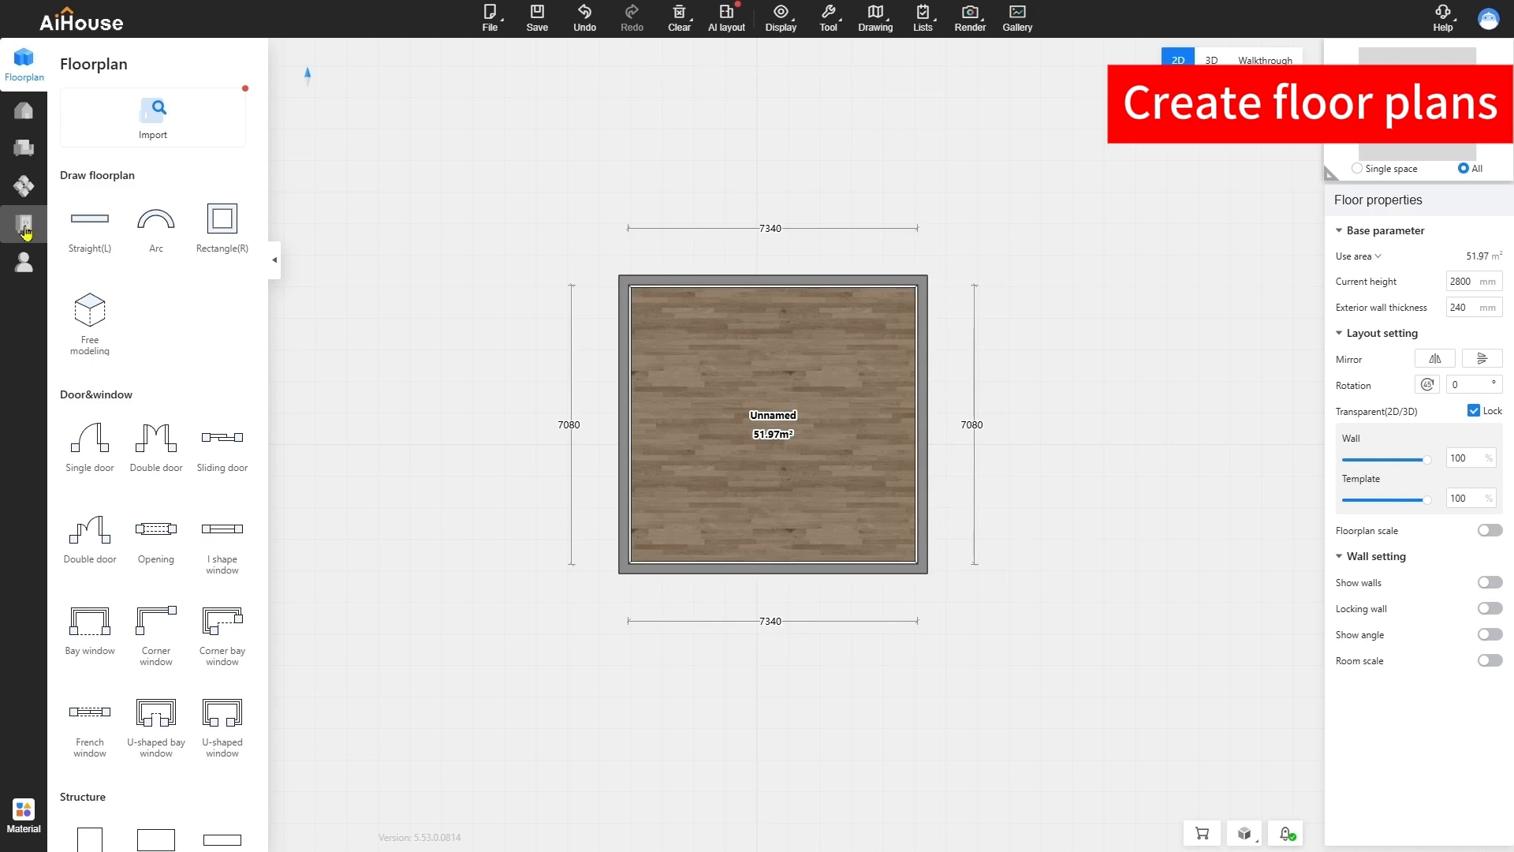
# Enter custom wardrobe design and place the favorite 2199*550*2100 Group cabinet against the room's back wall
pyautogui.click(24, 228)
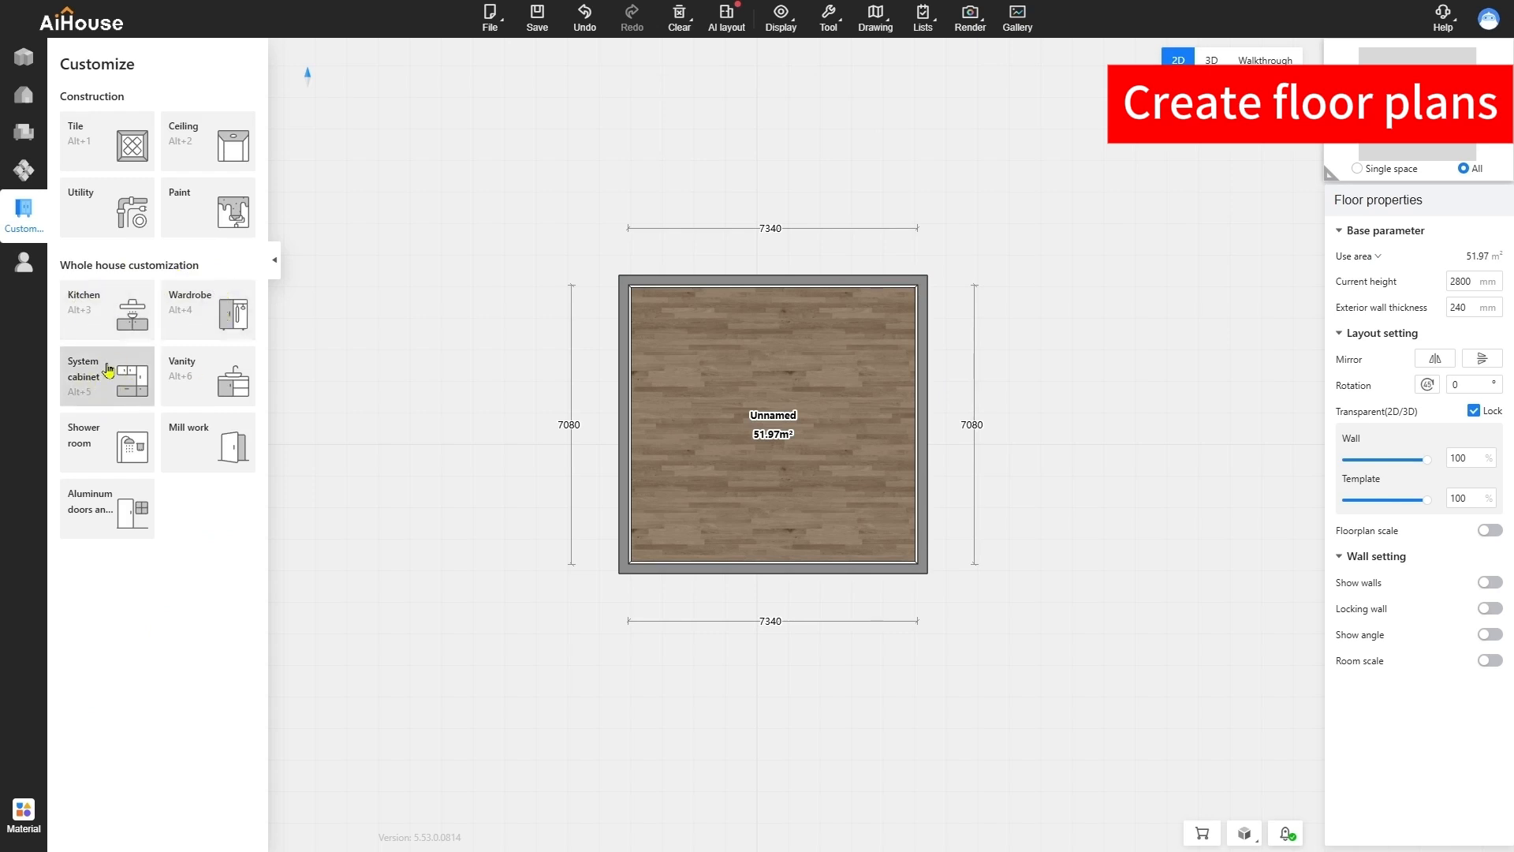
pyautogui.click(236, 314)
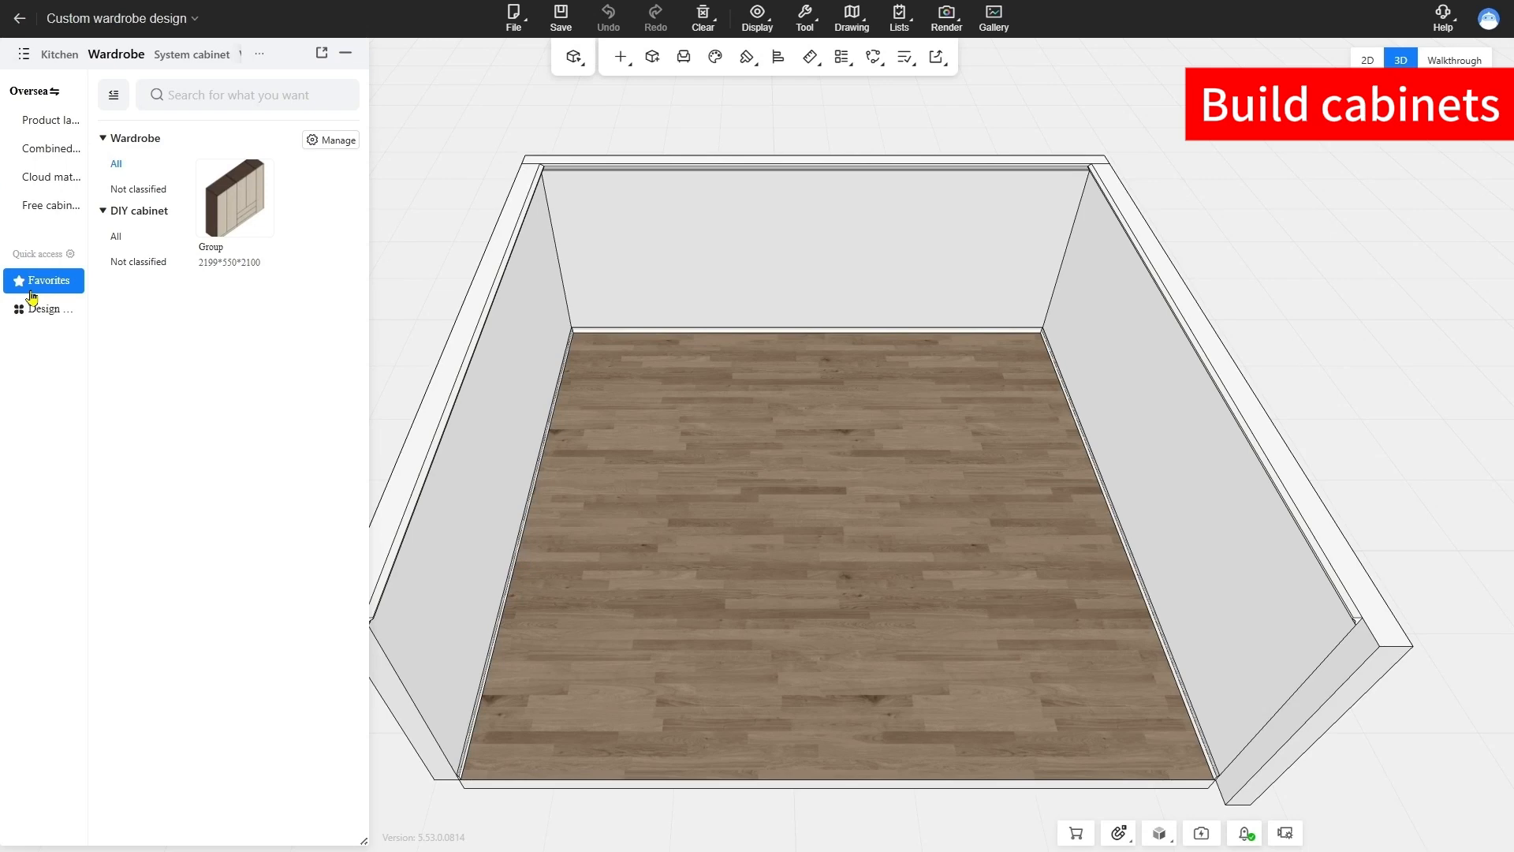
pyautogui.click(234, 197)
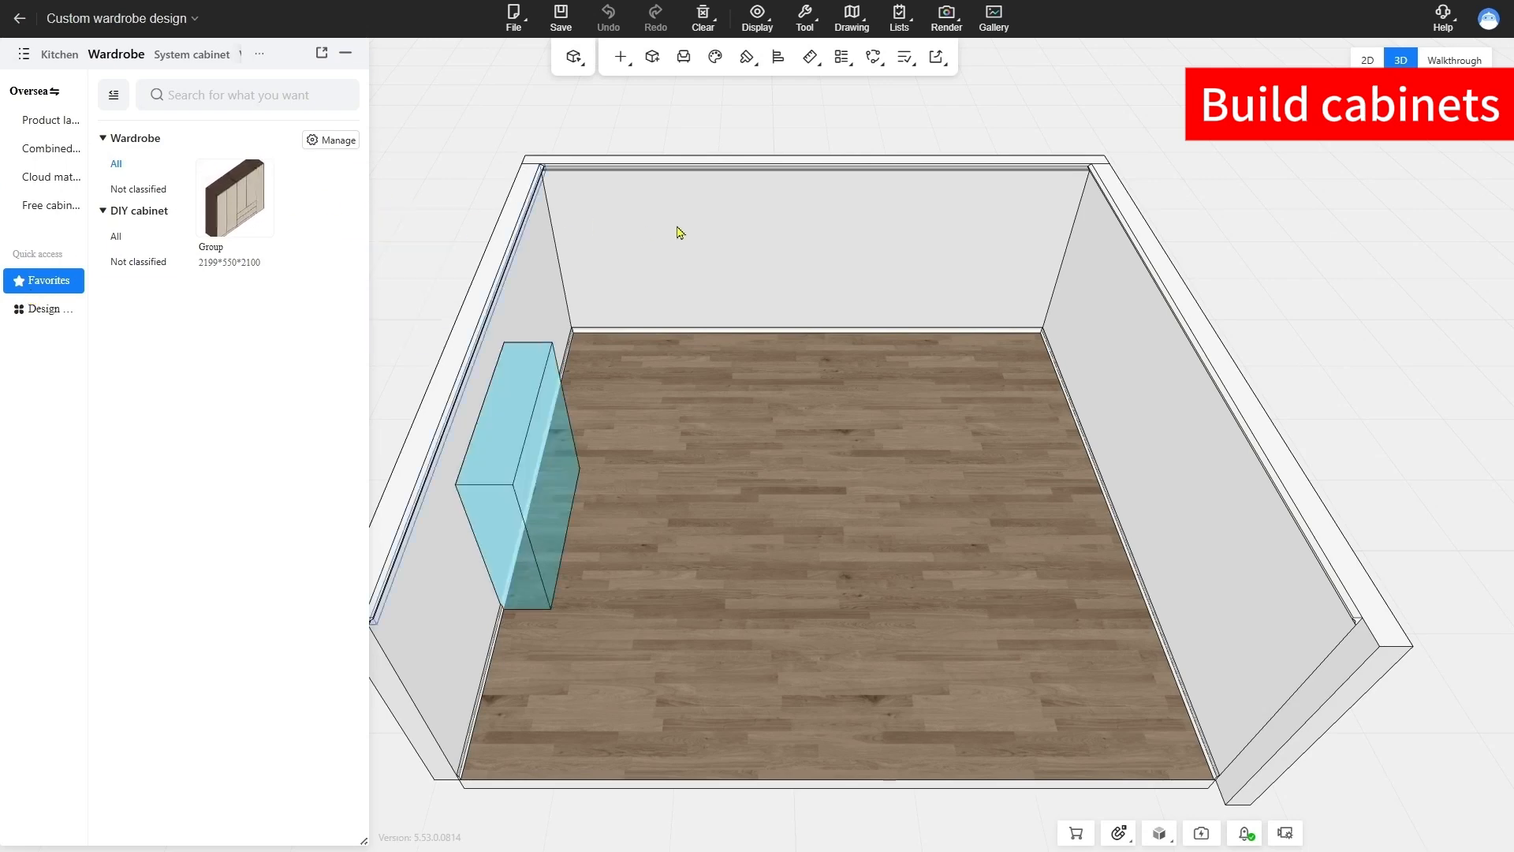
pyautogui.click(991, 228)
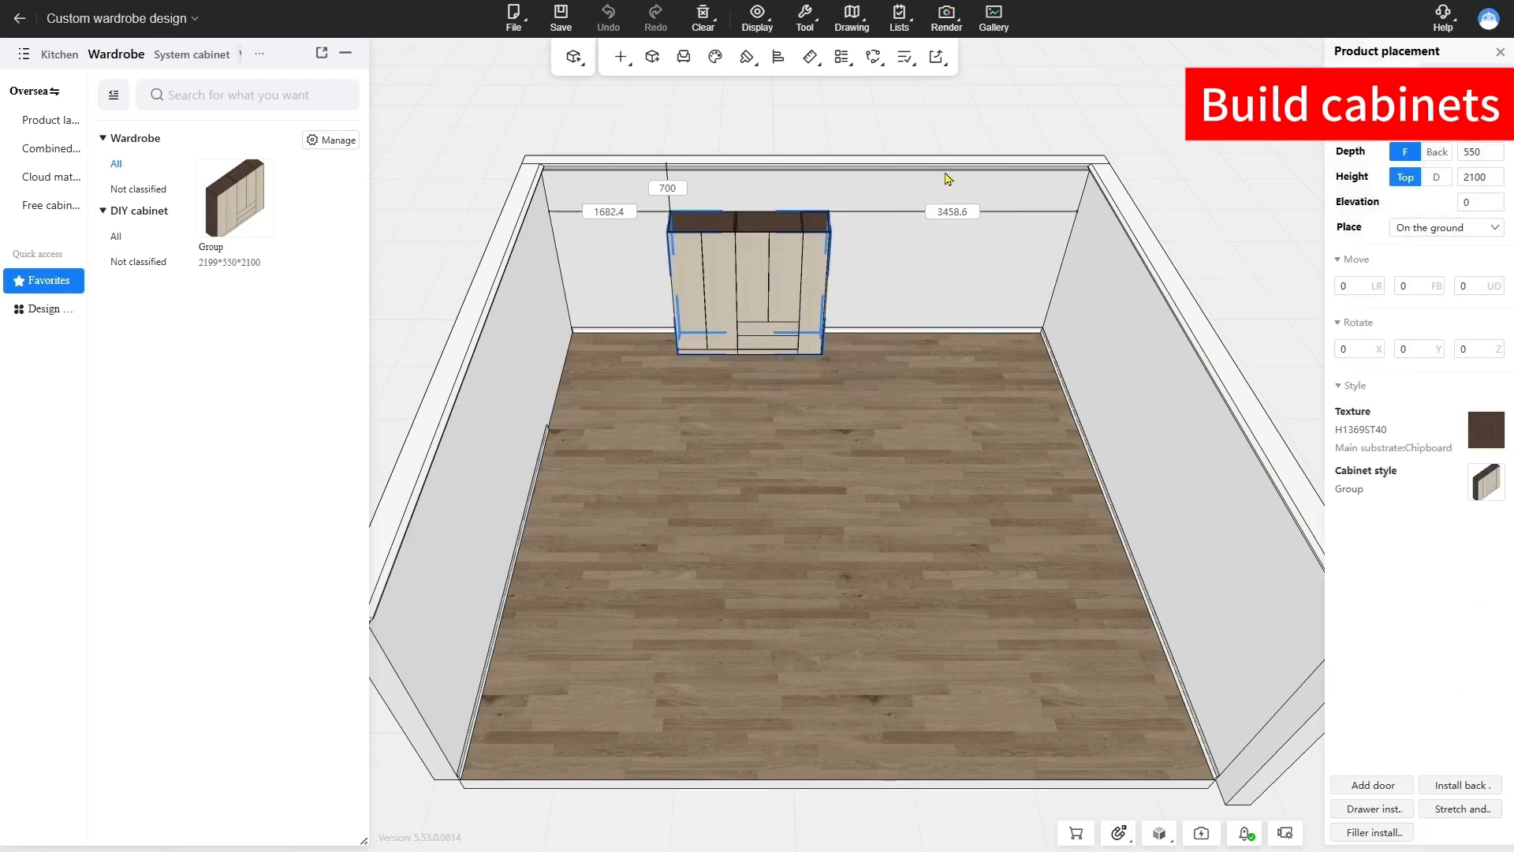
pyautogui.scroll(4, 913, 235)
pyautogui.moveTo(906, 227); pyautogui.dragTo(916, 431)
pyautogui.click(946, 529)
pyautogui.scroll(-3, 958, 533)
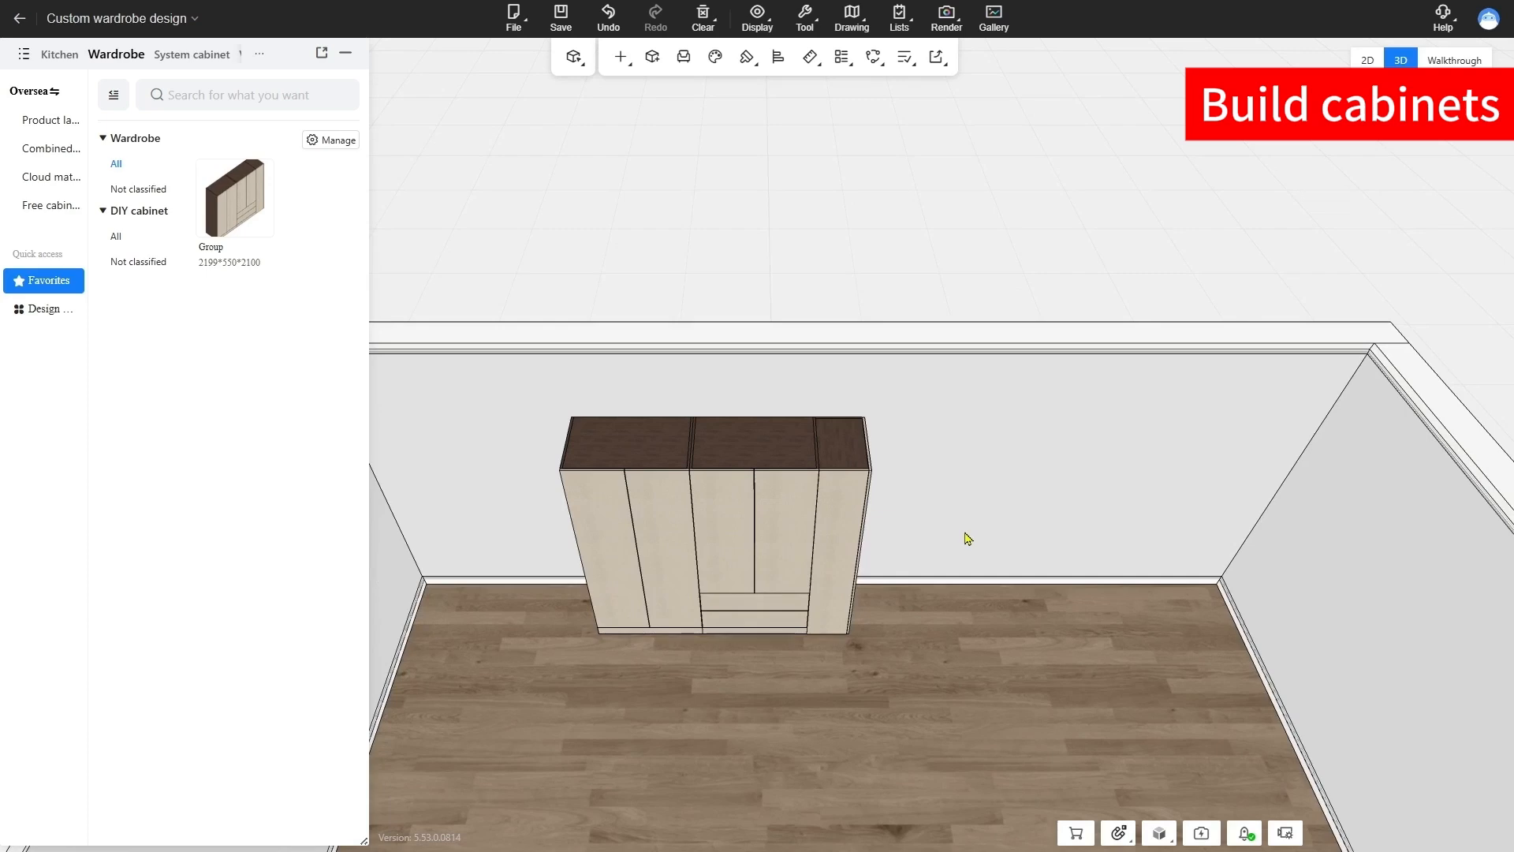
# Save the project under the name 0827-wardrobe-demo
pyautogui.hotkey('ctrl', 's')
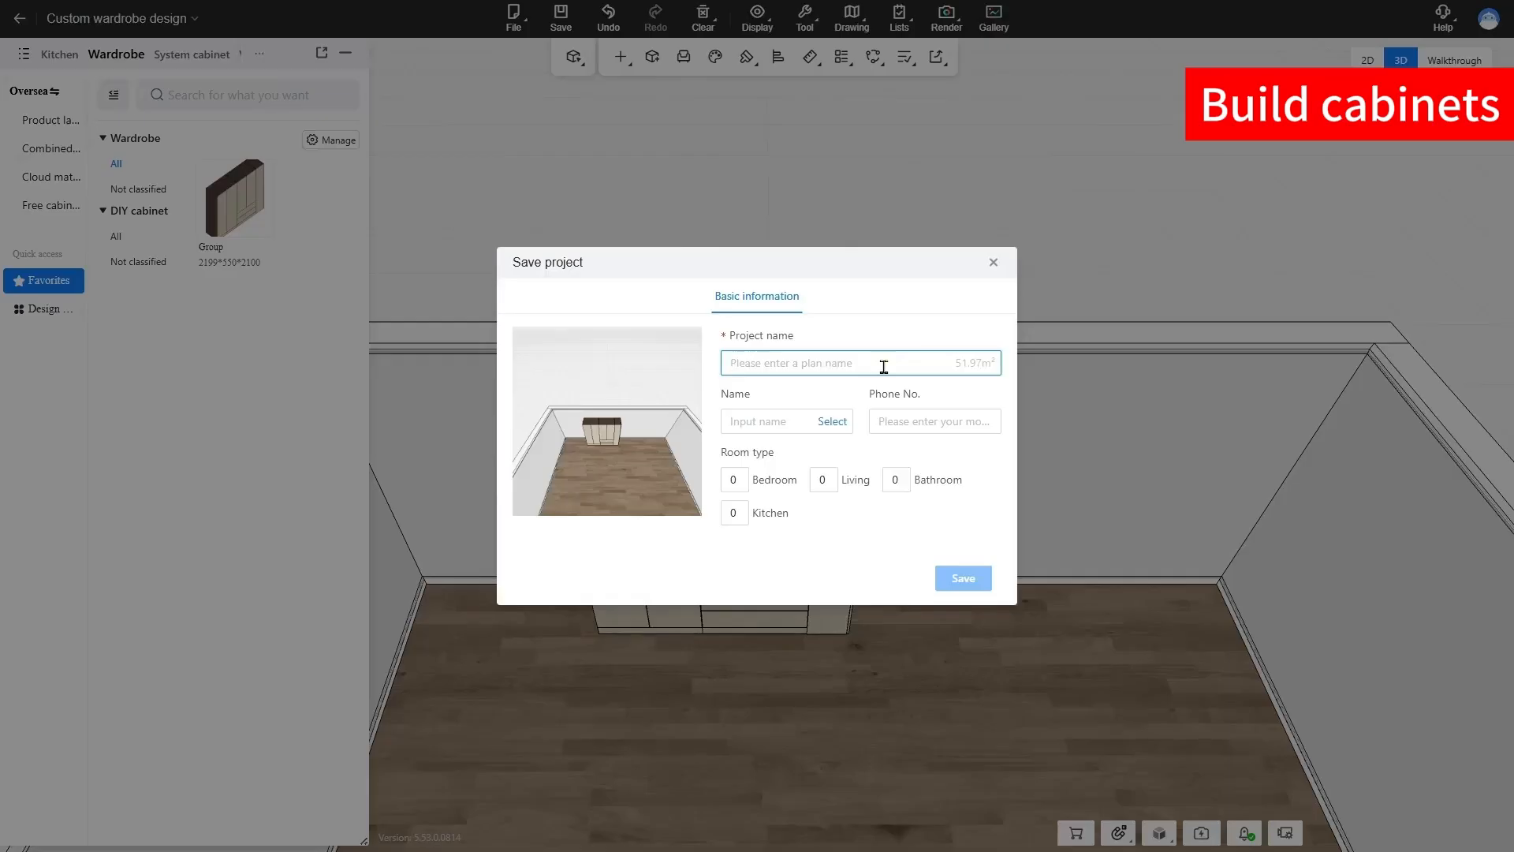
pyautogui.write('0827-wardrobe-demo')
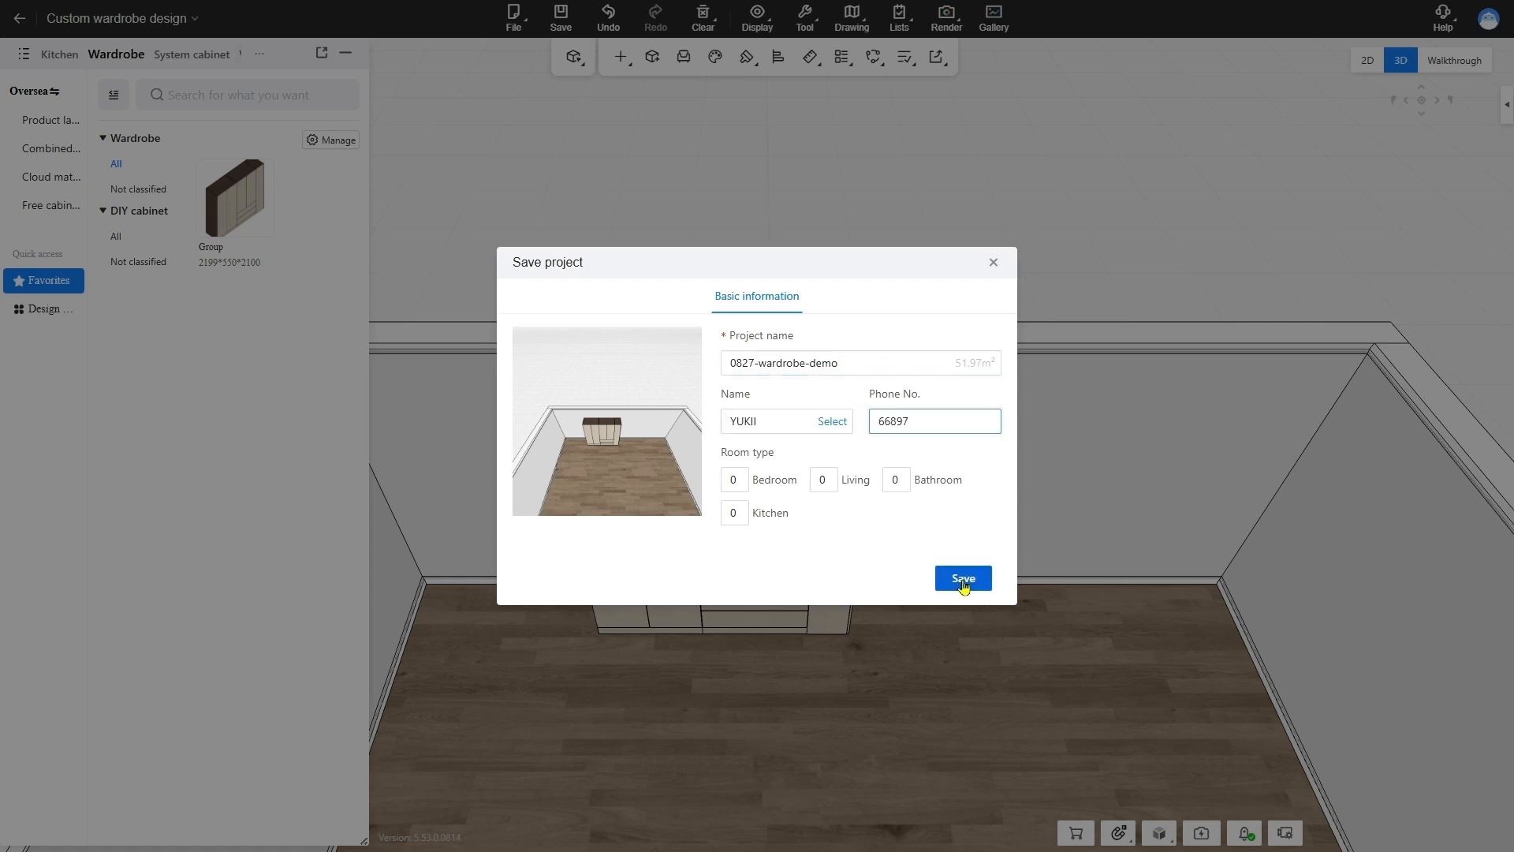
pyautogui.click(962, 578)
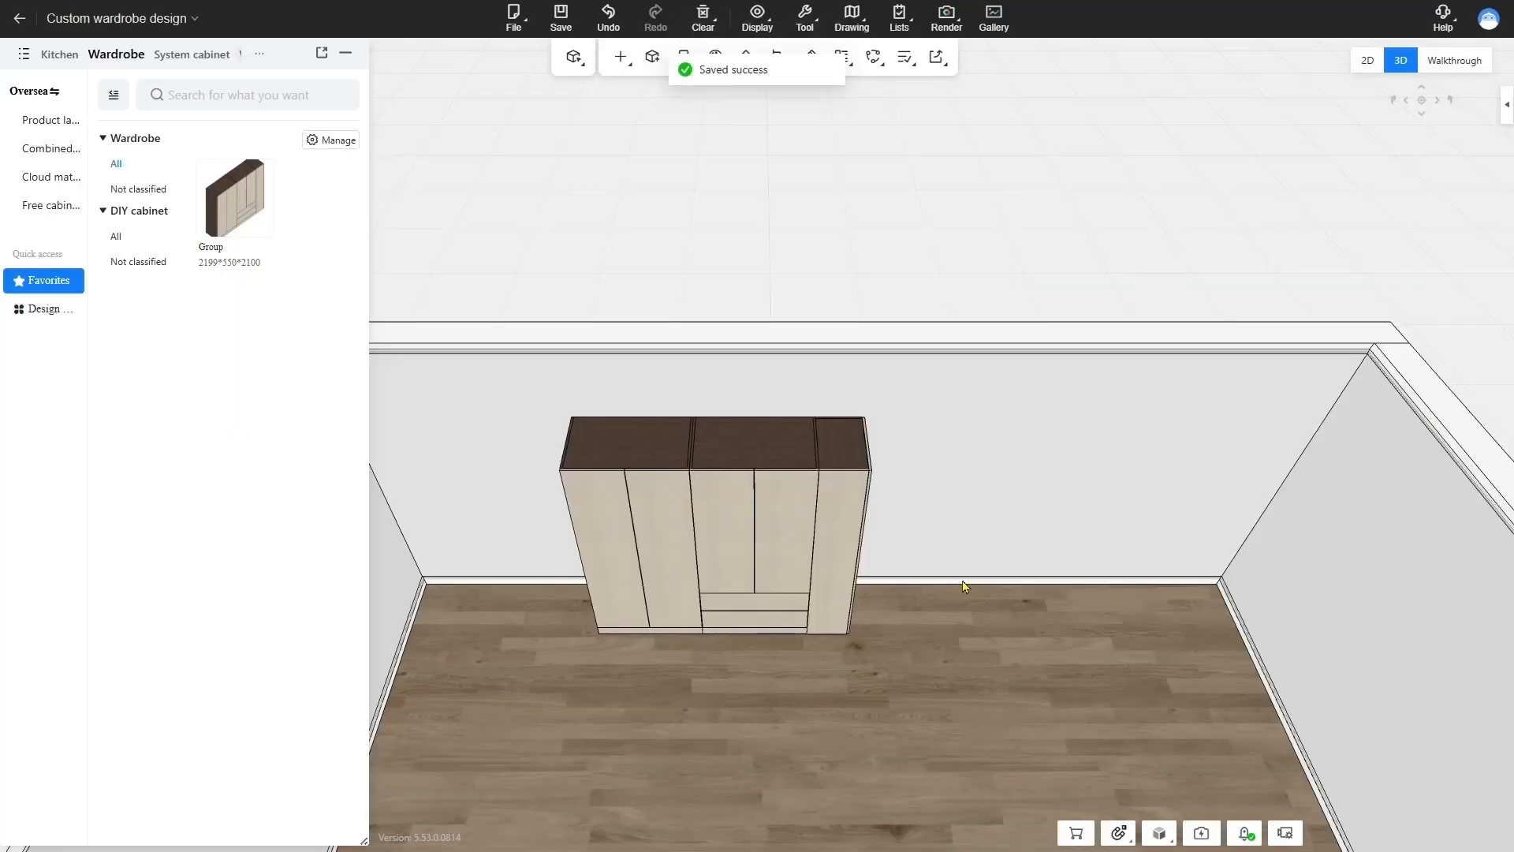
# Open the order hardware installation settings and view the available hardware supporting schemes
pyautogui.moveTo(962, 581); pyautogui.dragTo(951, 415)
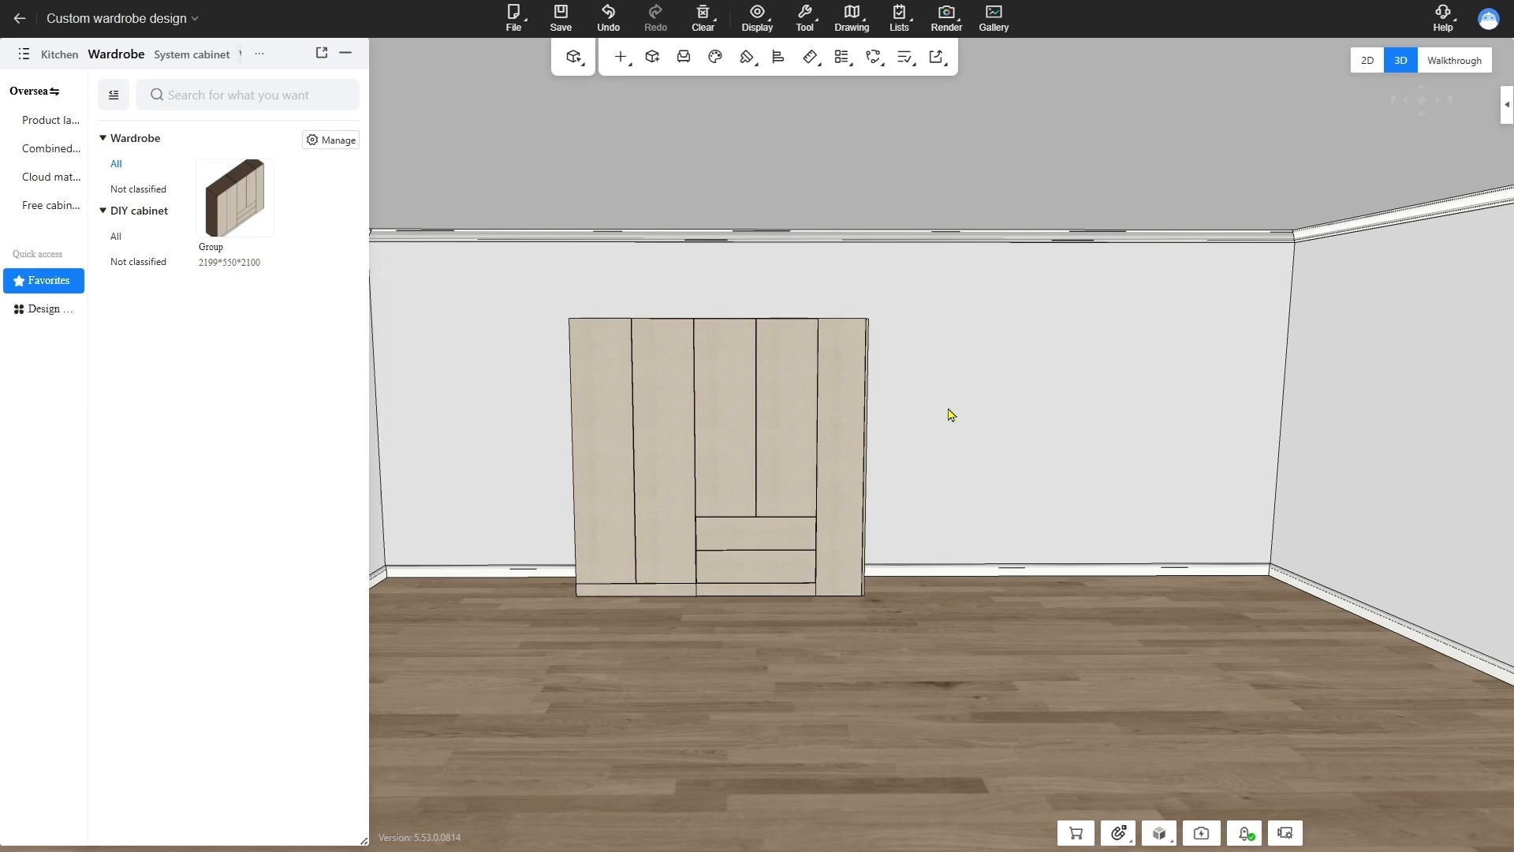
pyautogui.rightClick(945, 336)
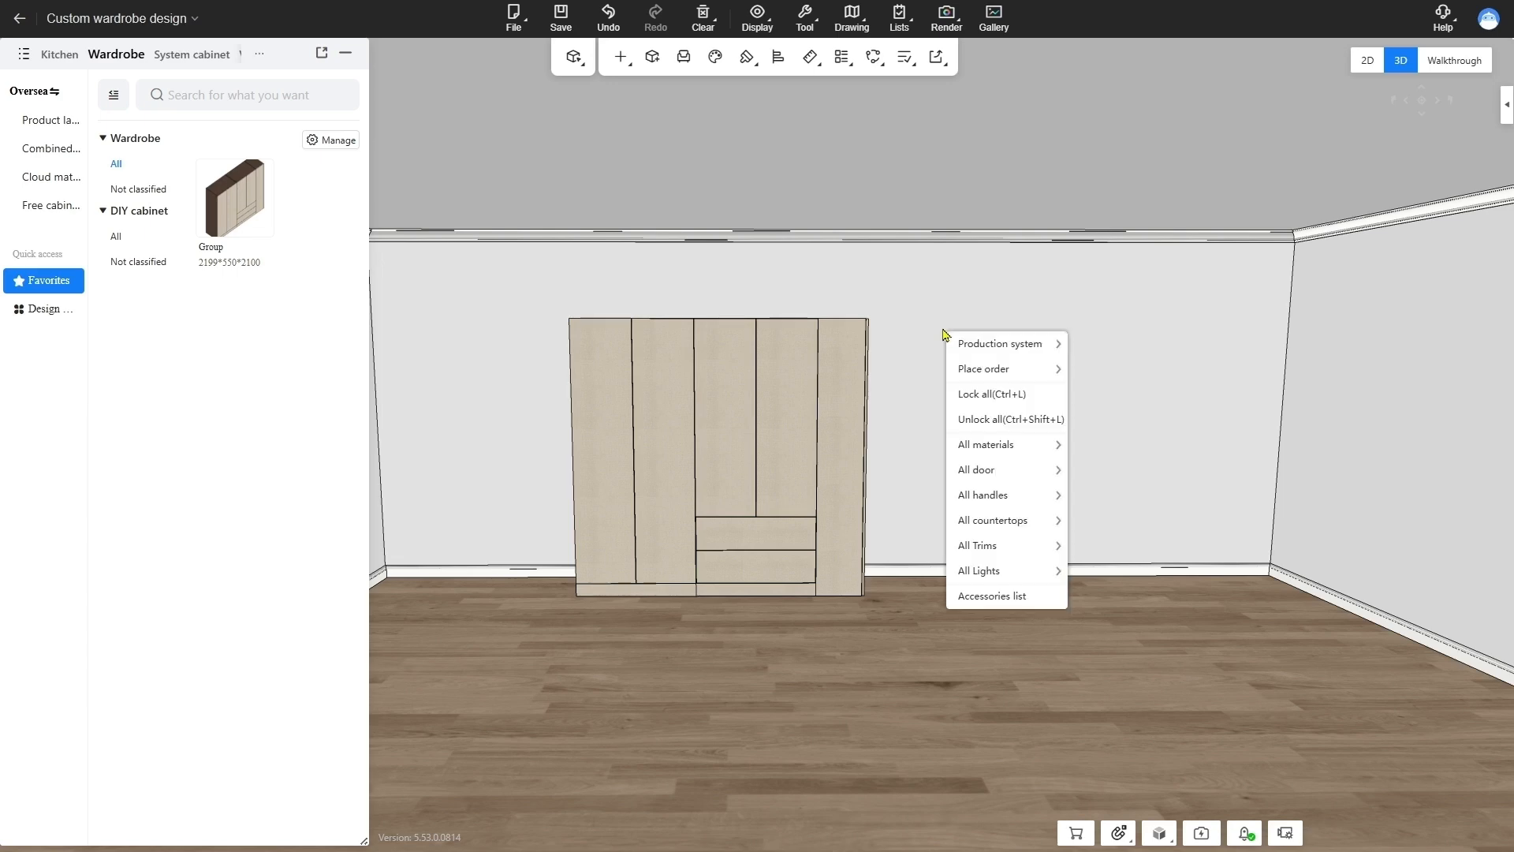
pyautogui.moveTo(978, 368)
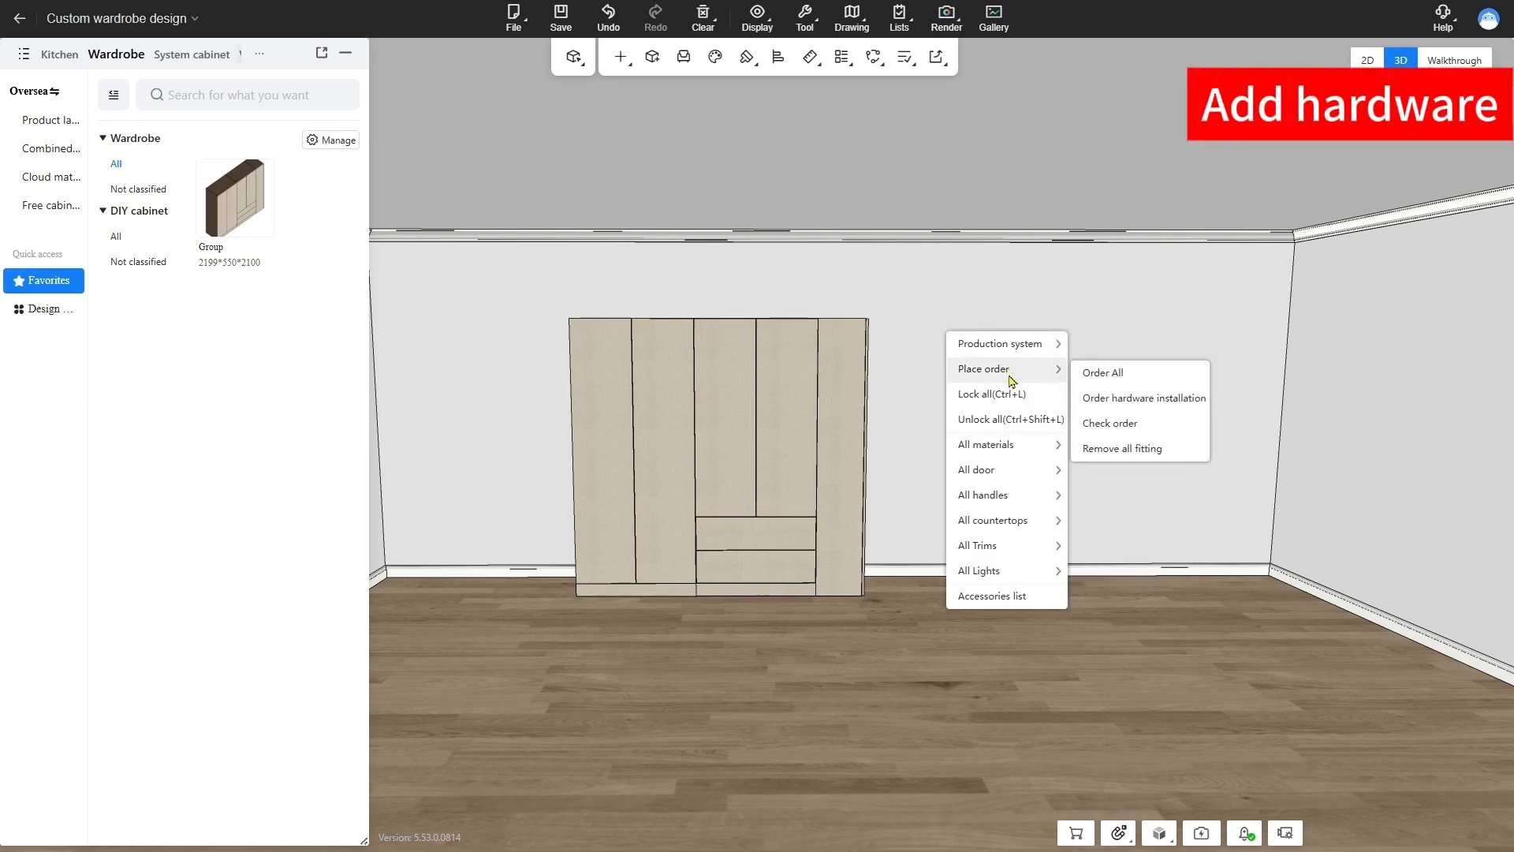
pyautogui.click(1157, 407)
pyautogui.moveTo(781, 288); pyautogui.dragTo(993, 200)
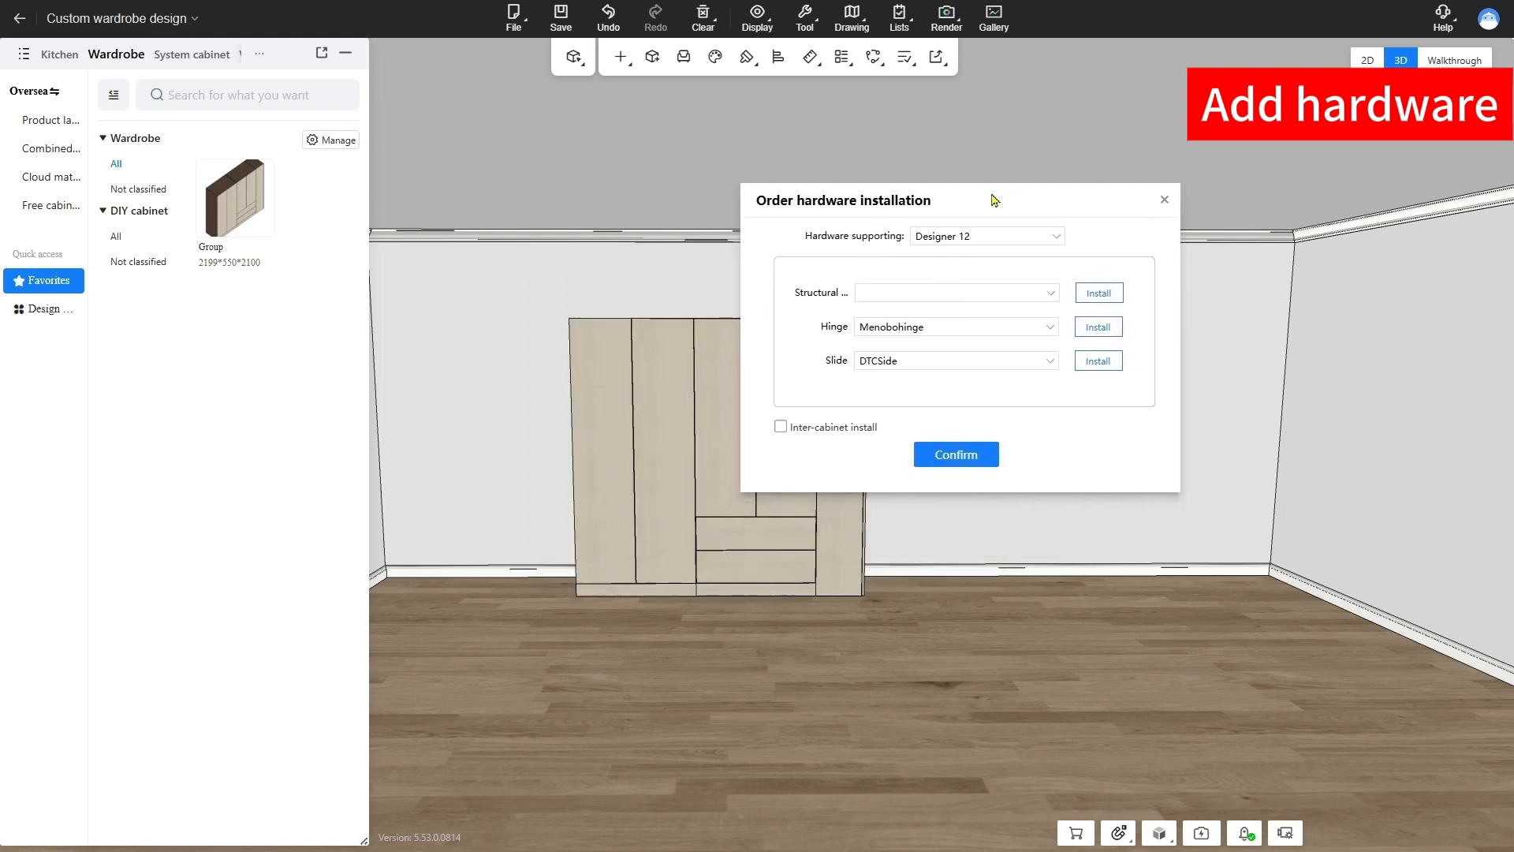
pyautogui.click(1060, 238)
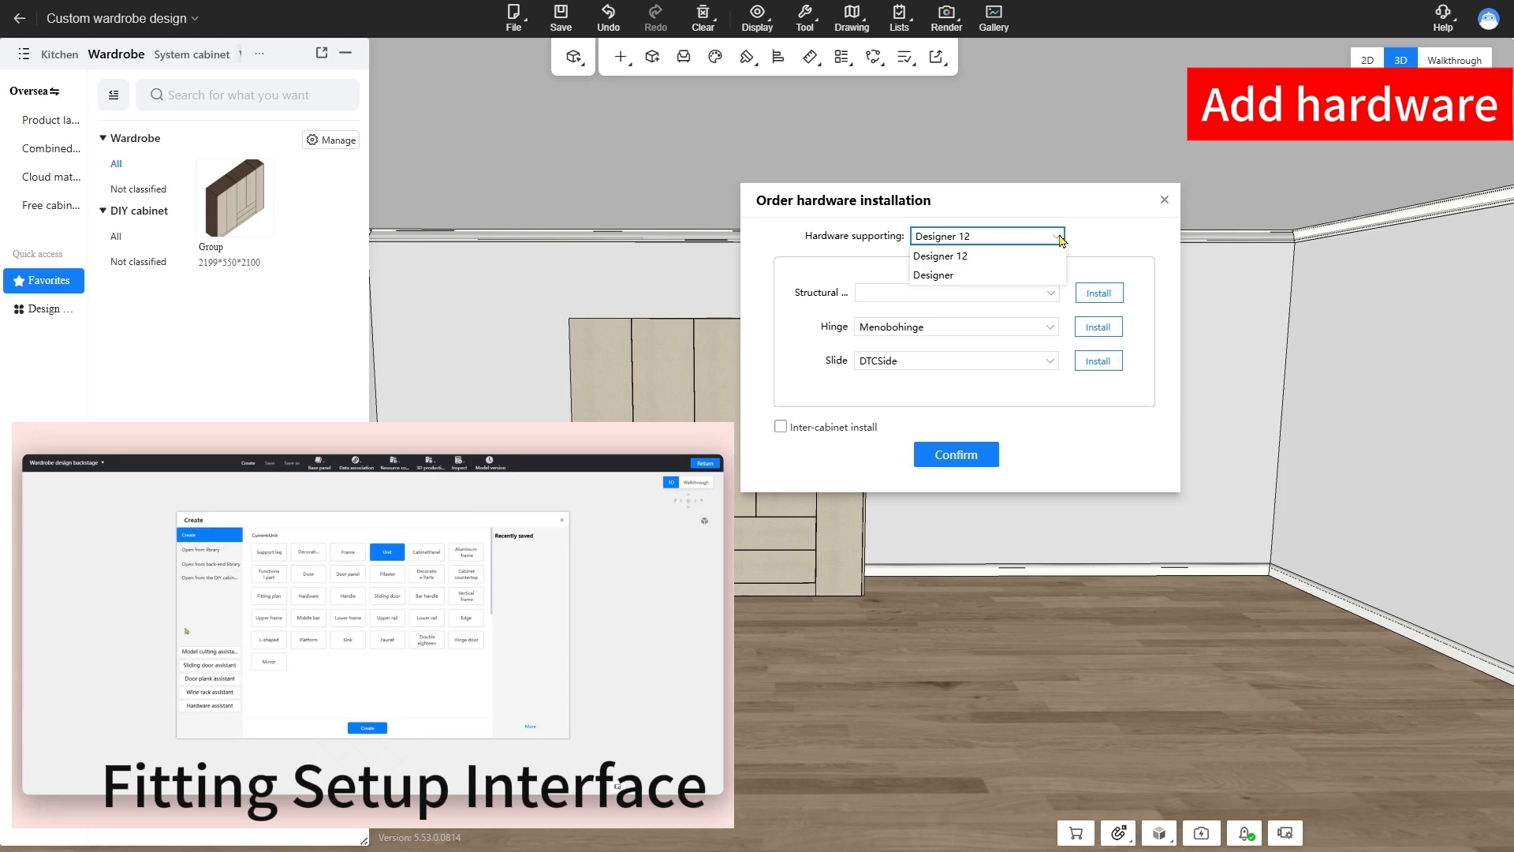
pyautogui.click(1060, 238)
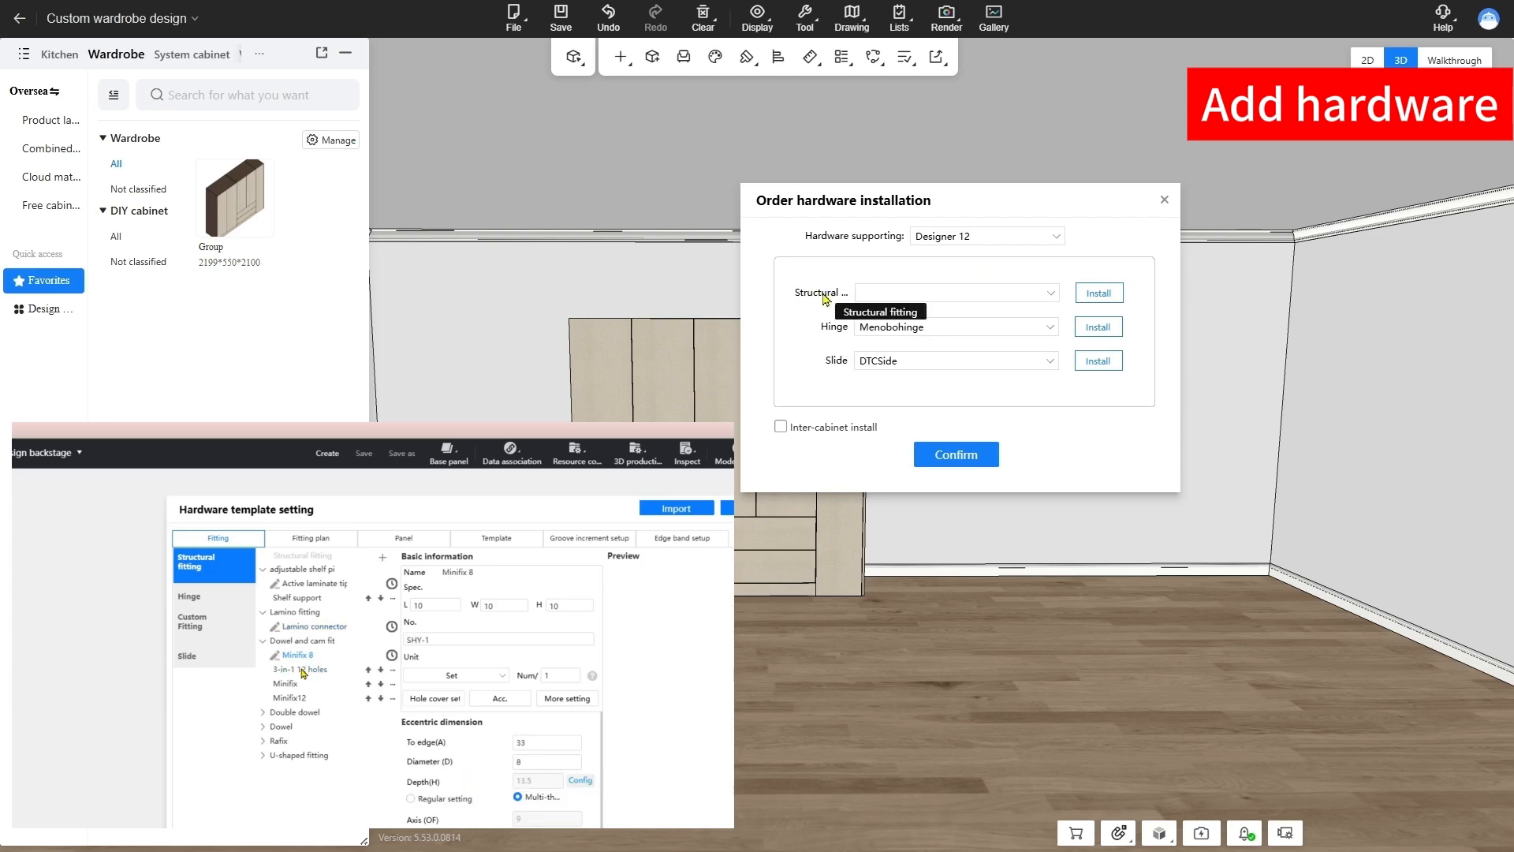
# Try the Designer hardware supporting scheme and return to Designer 12
pyautogui.click(1049, 236)
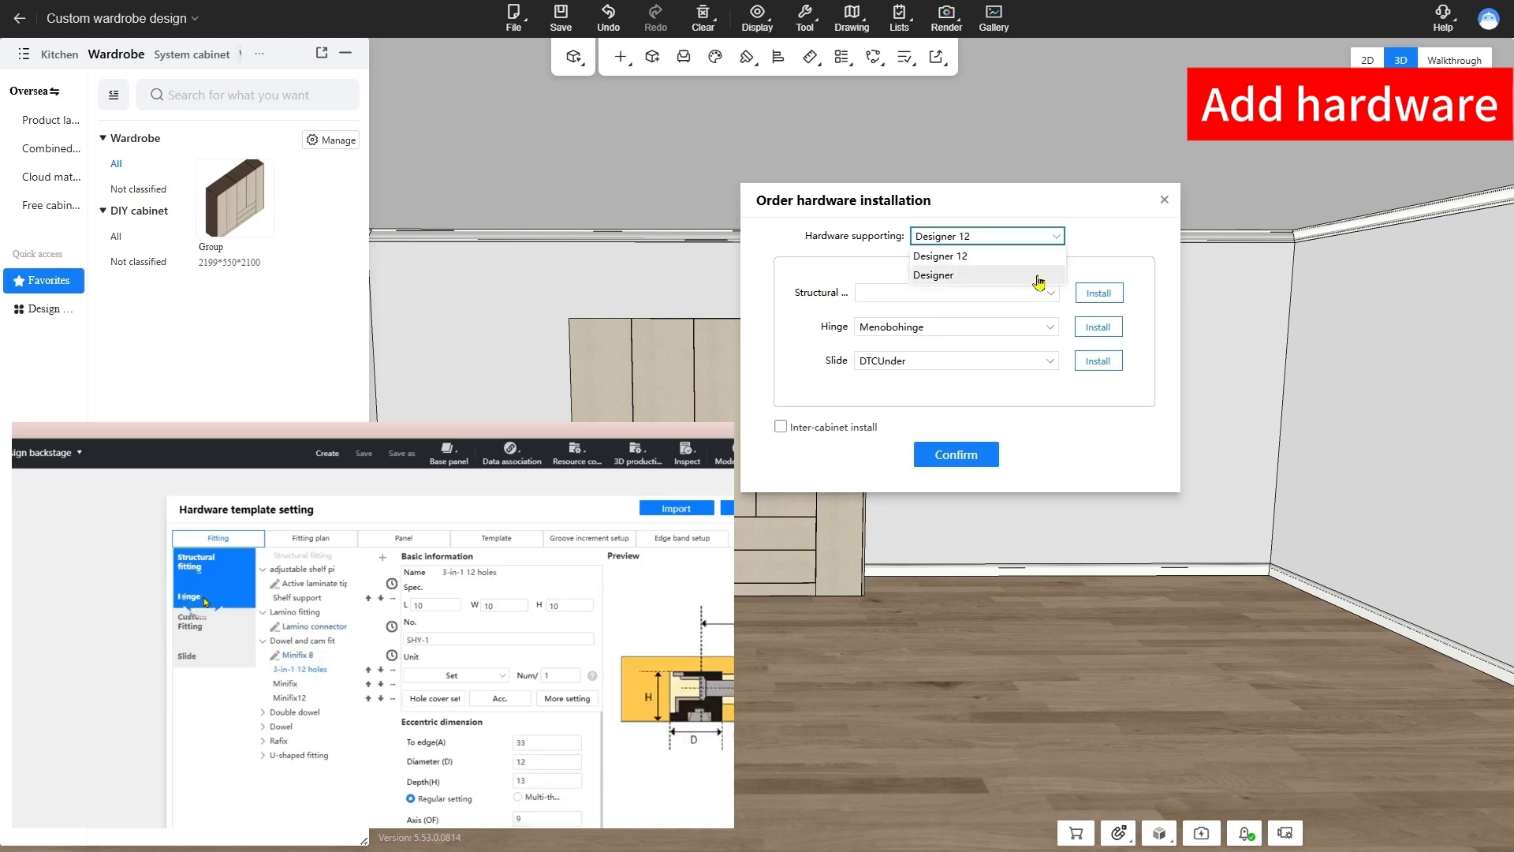
pyautogui.click(1038, 282)
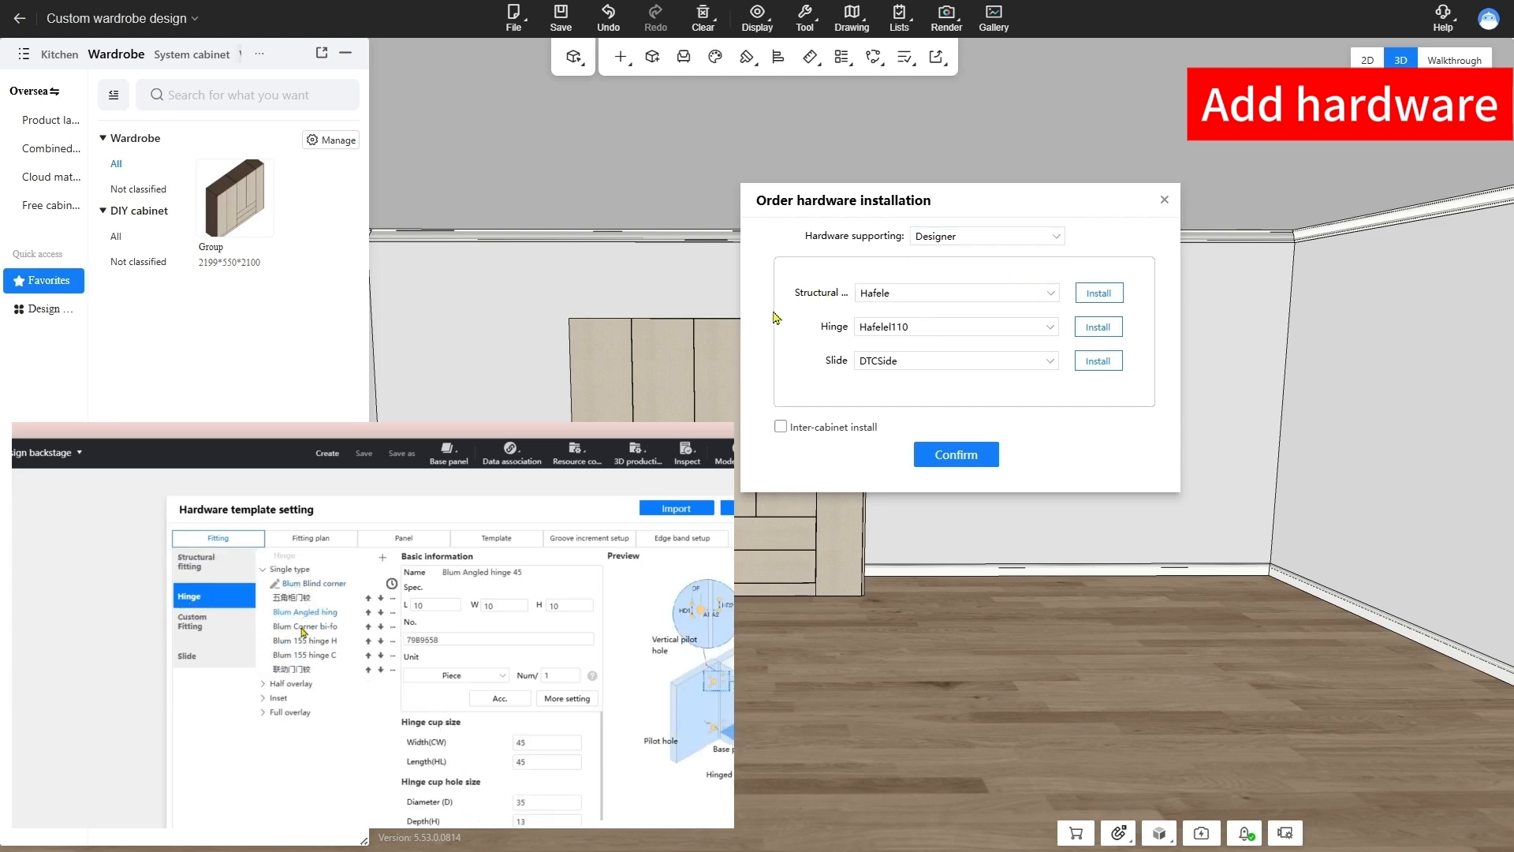
pyautogui.click(1055, 237)
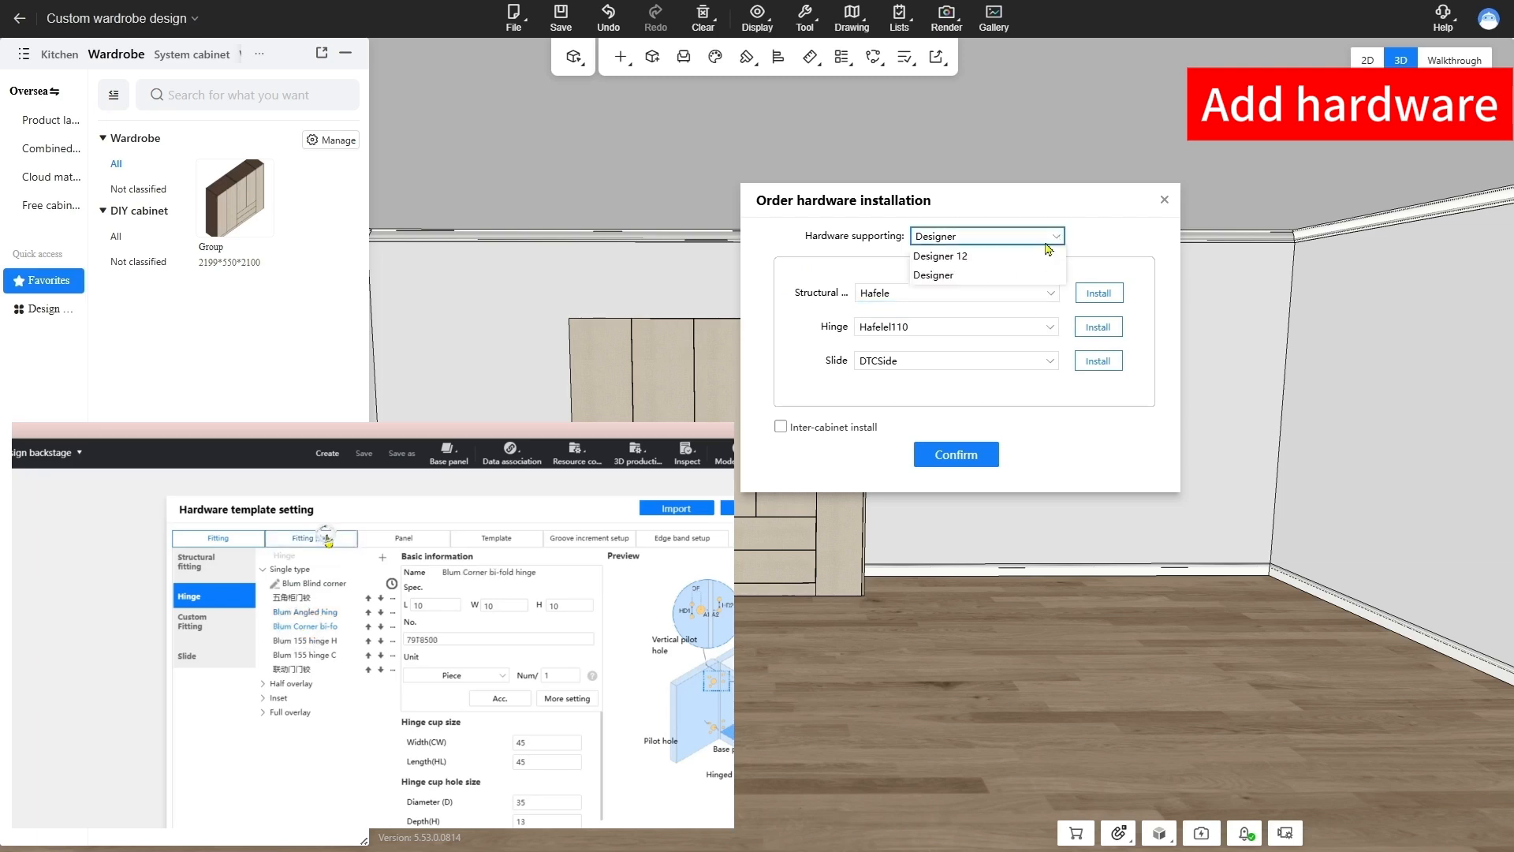
pyautogui.click(994, 257)
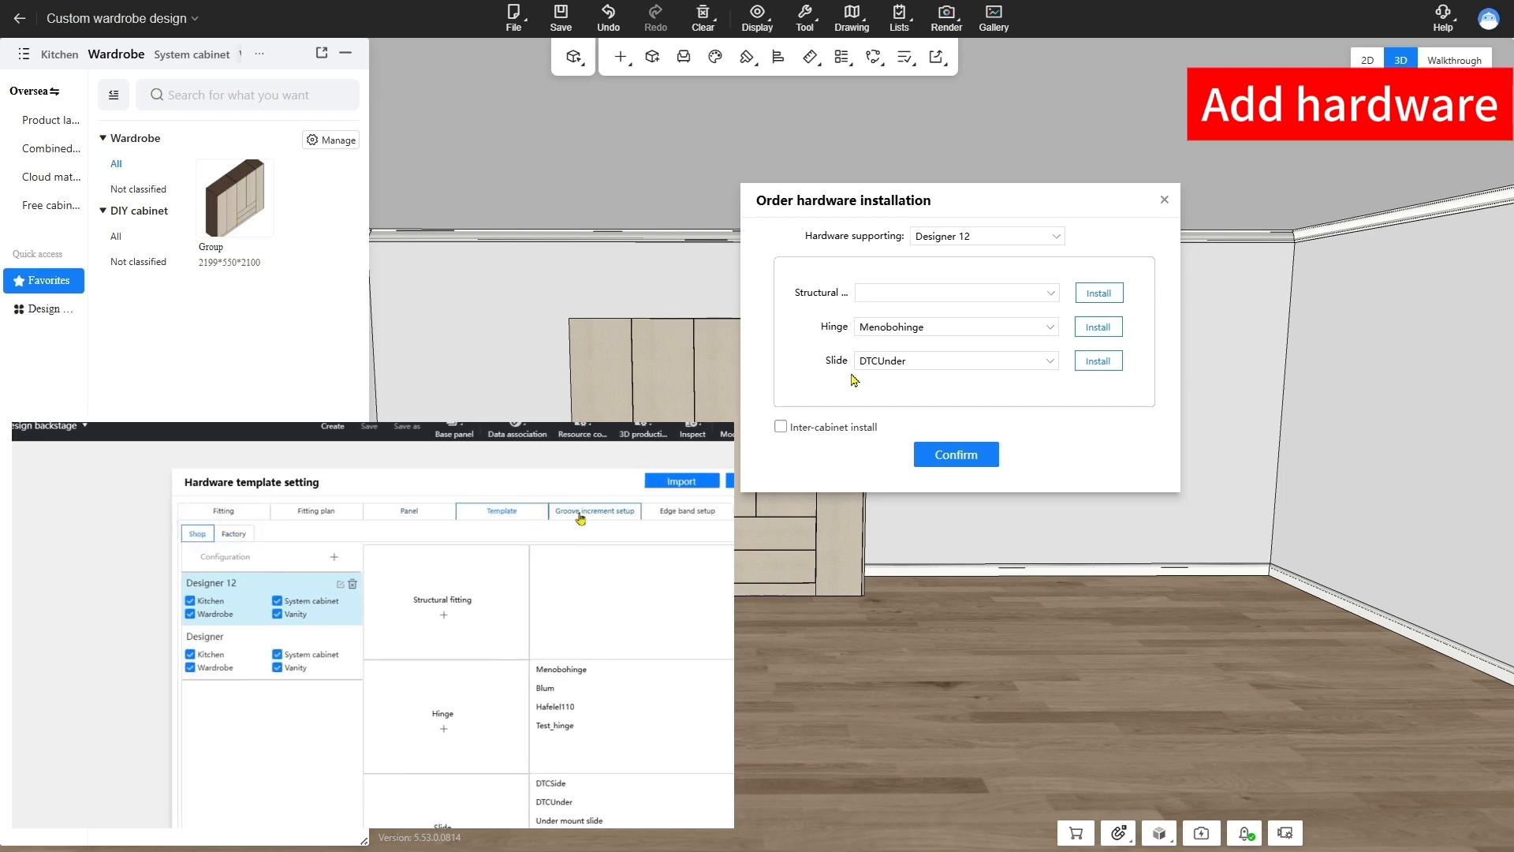
# Install the wardrobe hardware with the Designer 12 scheme, Menobohinge hinges and DTCUnder slides, and inspect the fittings from an angle
pyautogui.click(954, 467)
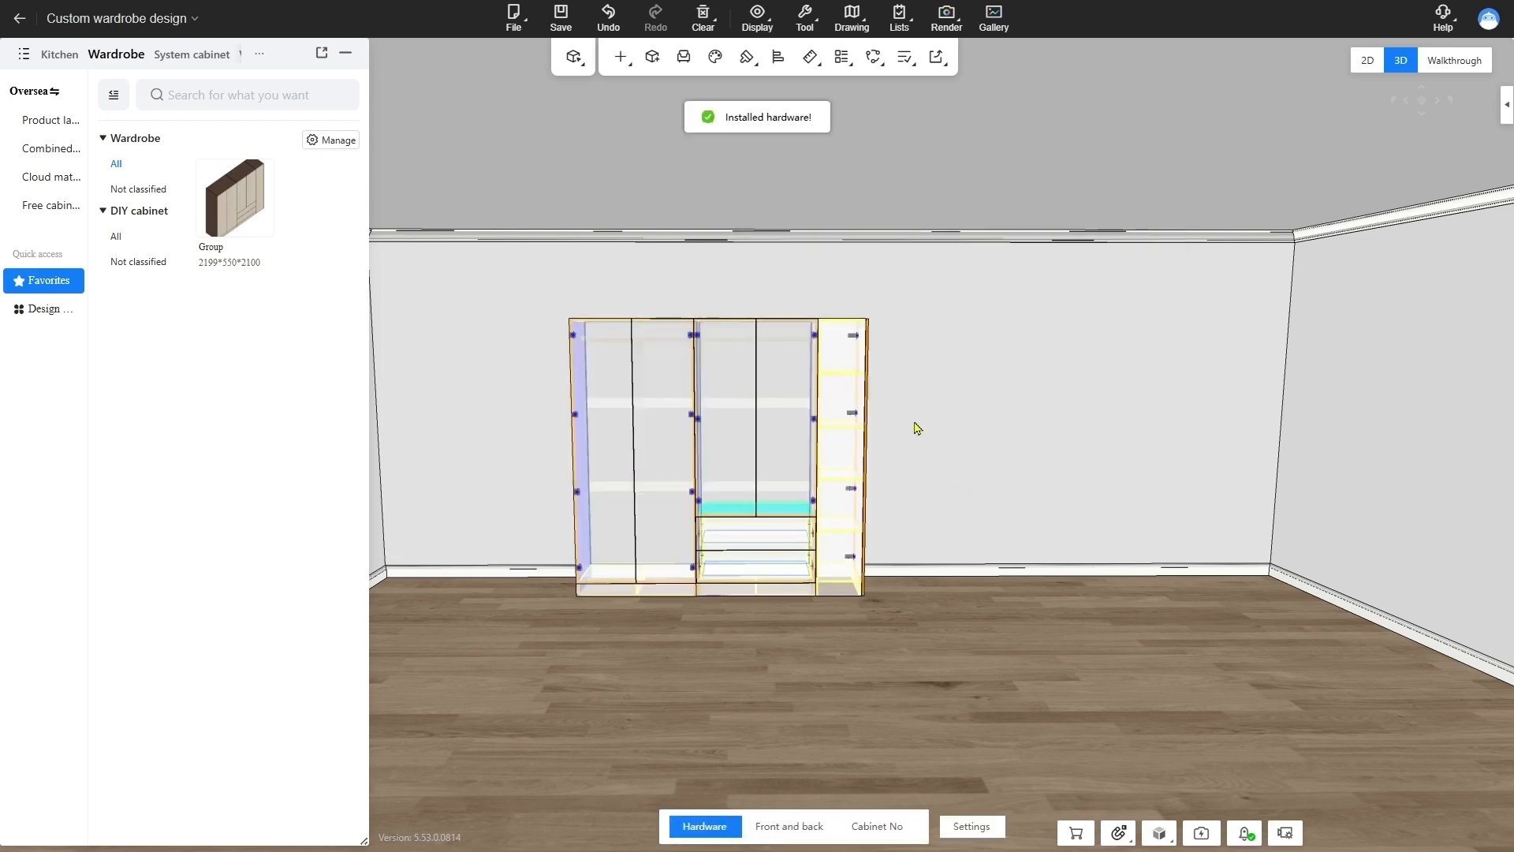
pyautogui.moveTo(909, 445); pyautogui.dragTo(1022, 509)
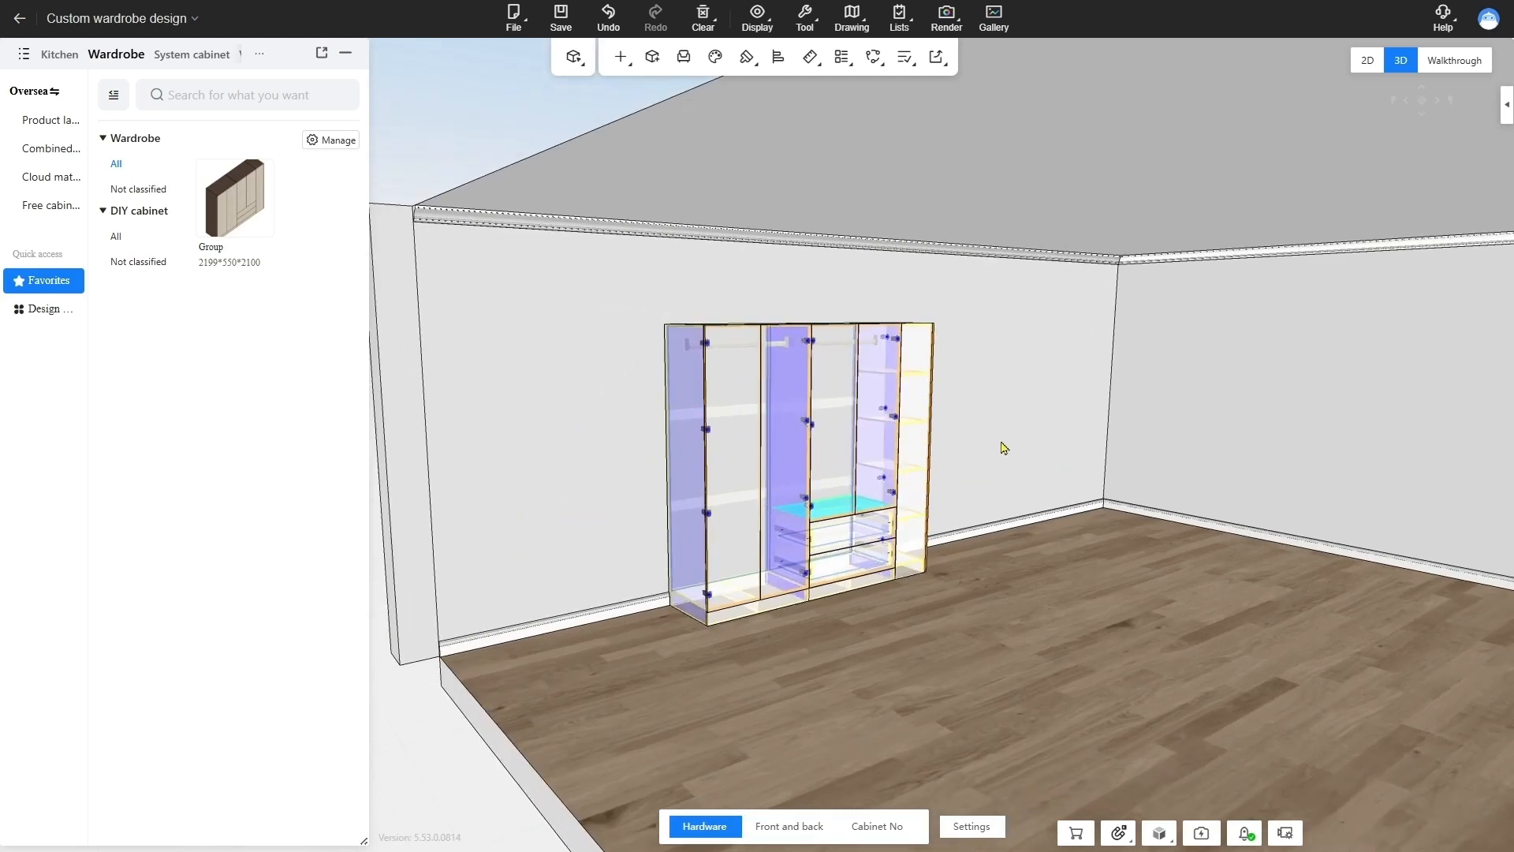
pyautogui.moveTo(997, 450); pyautogui.dragTo(954, 355)
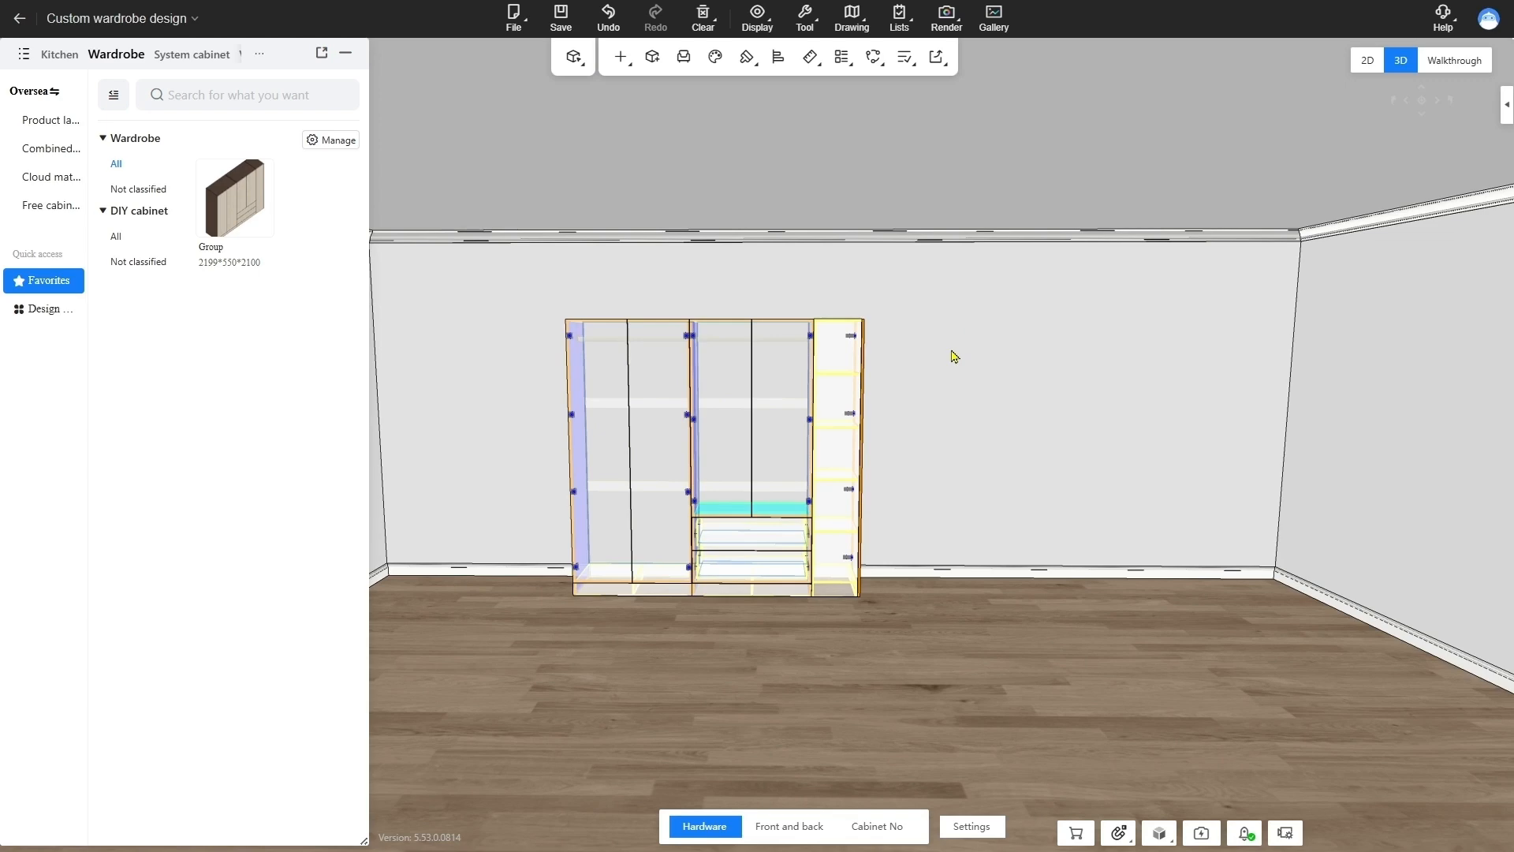
# Run the order check and ignore the unstable panel structure errors
pyautogui.rightClick(954, 355)
pyautogui.moveTo(1000, 394)
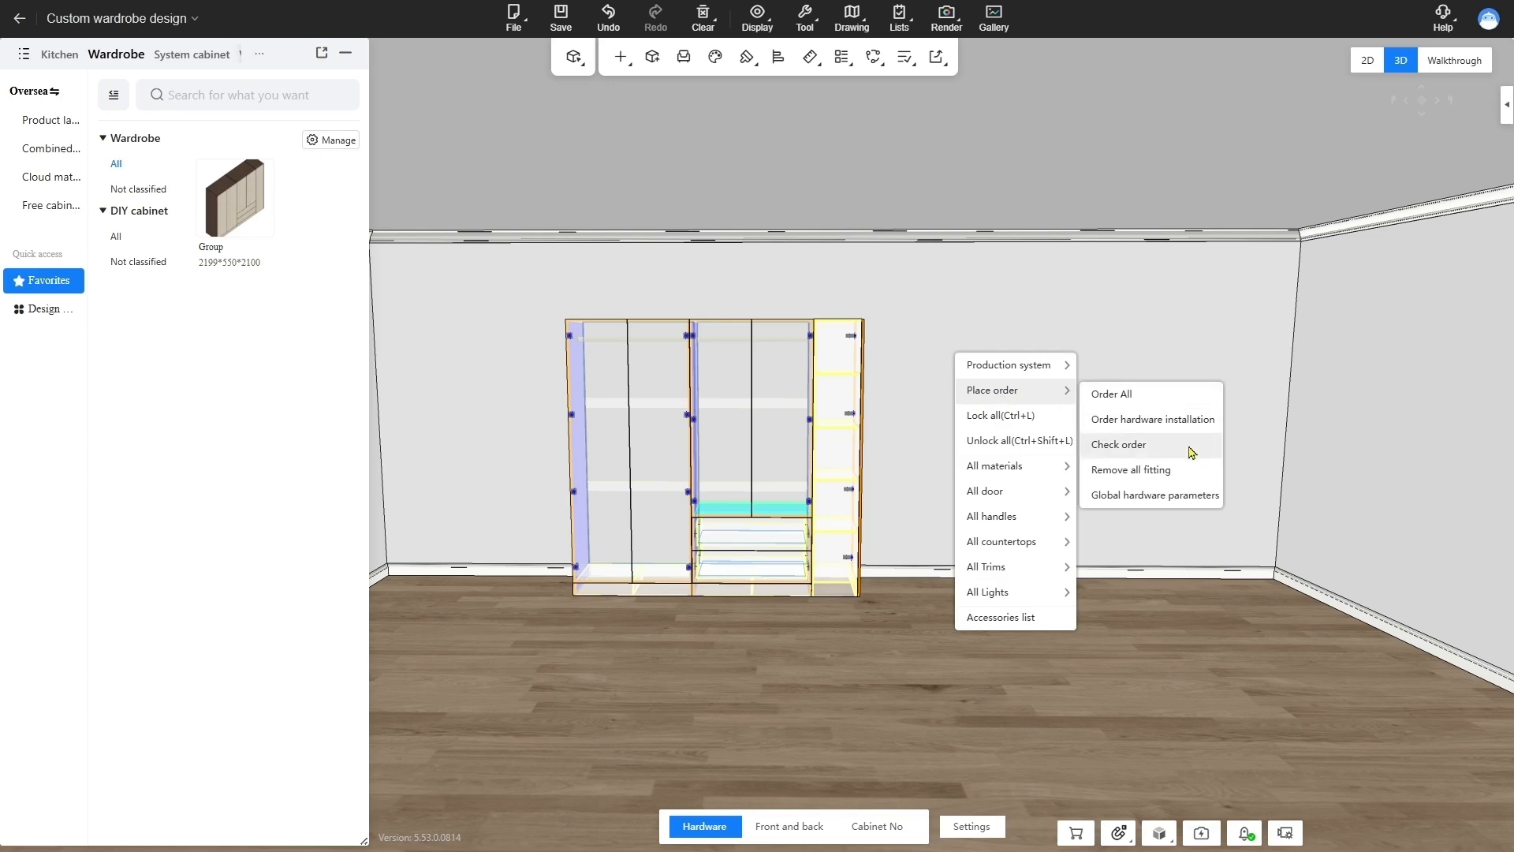
pyautogui.click(1118, 444)
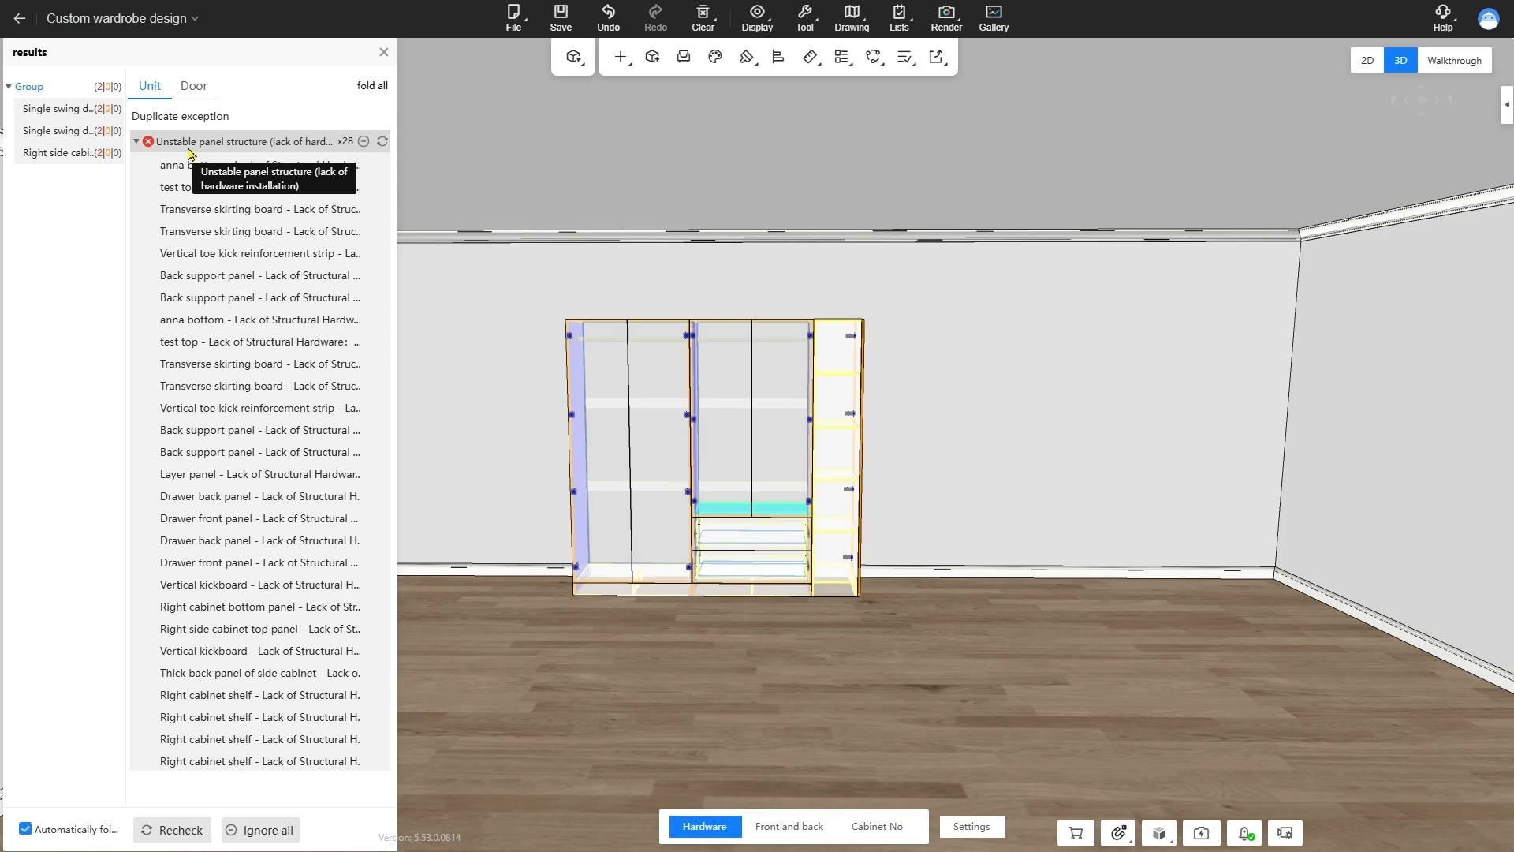
pyautogui.click(363, 141)
# Order all products in the unnamed room, naming the wardrobe product wadrobe-demo-0827, and add it to the shopping cart
pyautogui.scroll(5, 891, 285)
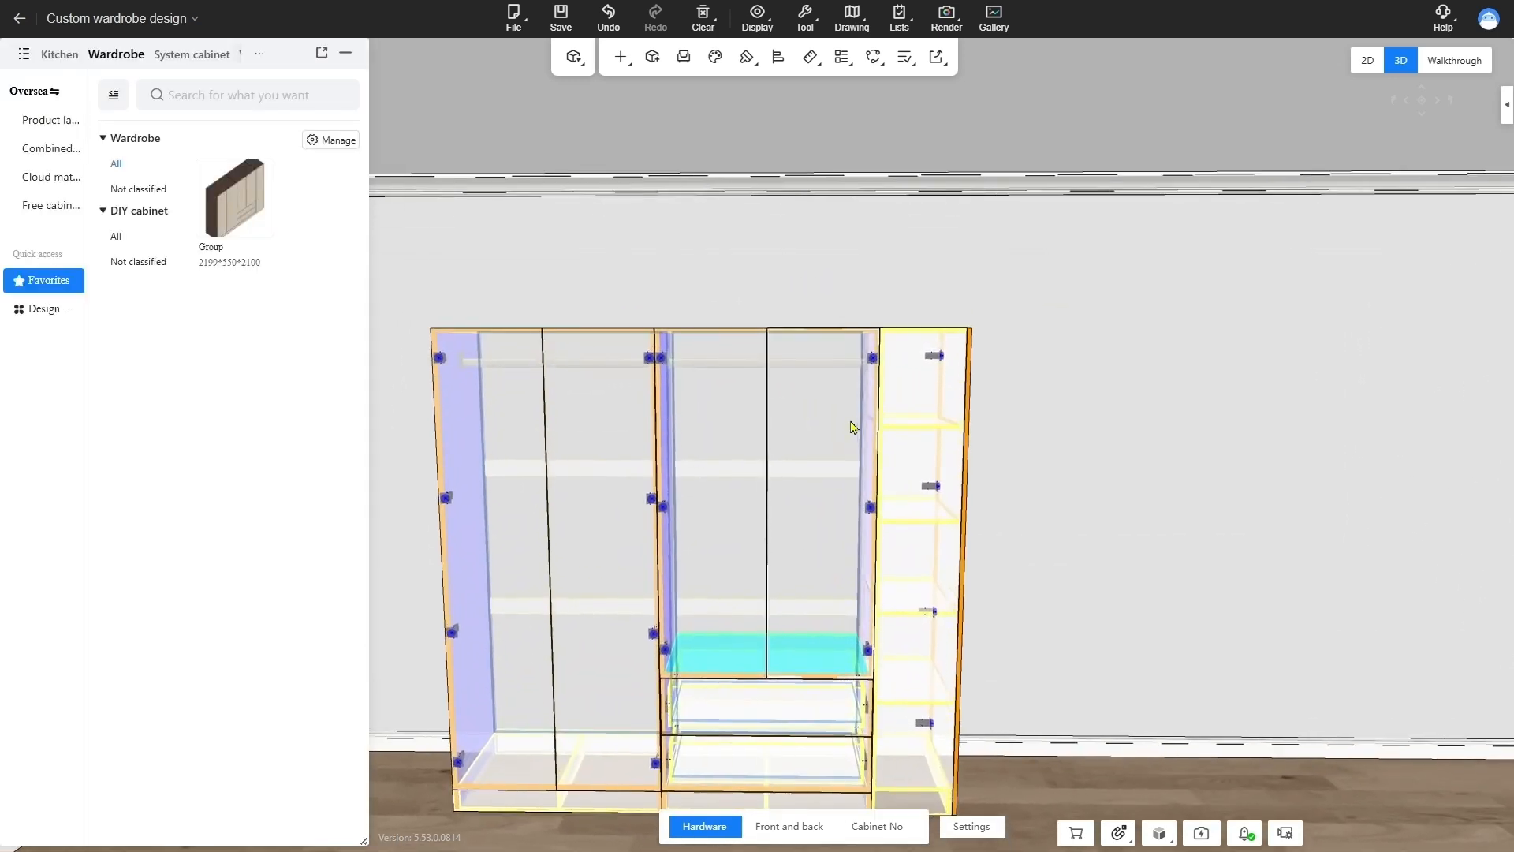
pyautogui.rightClick(1019, 280)
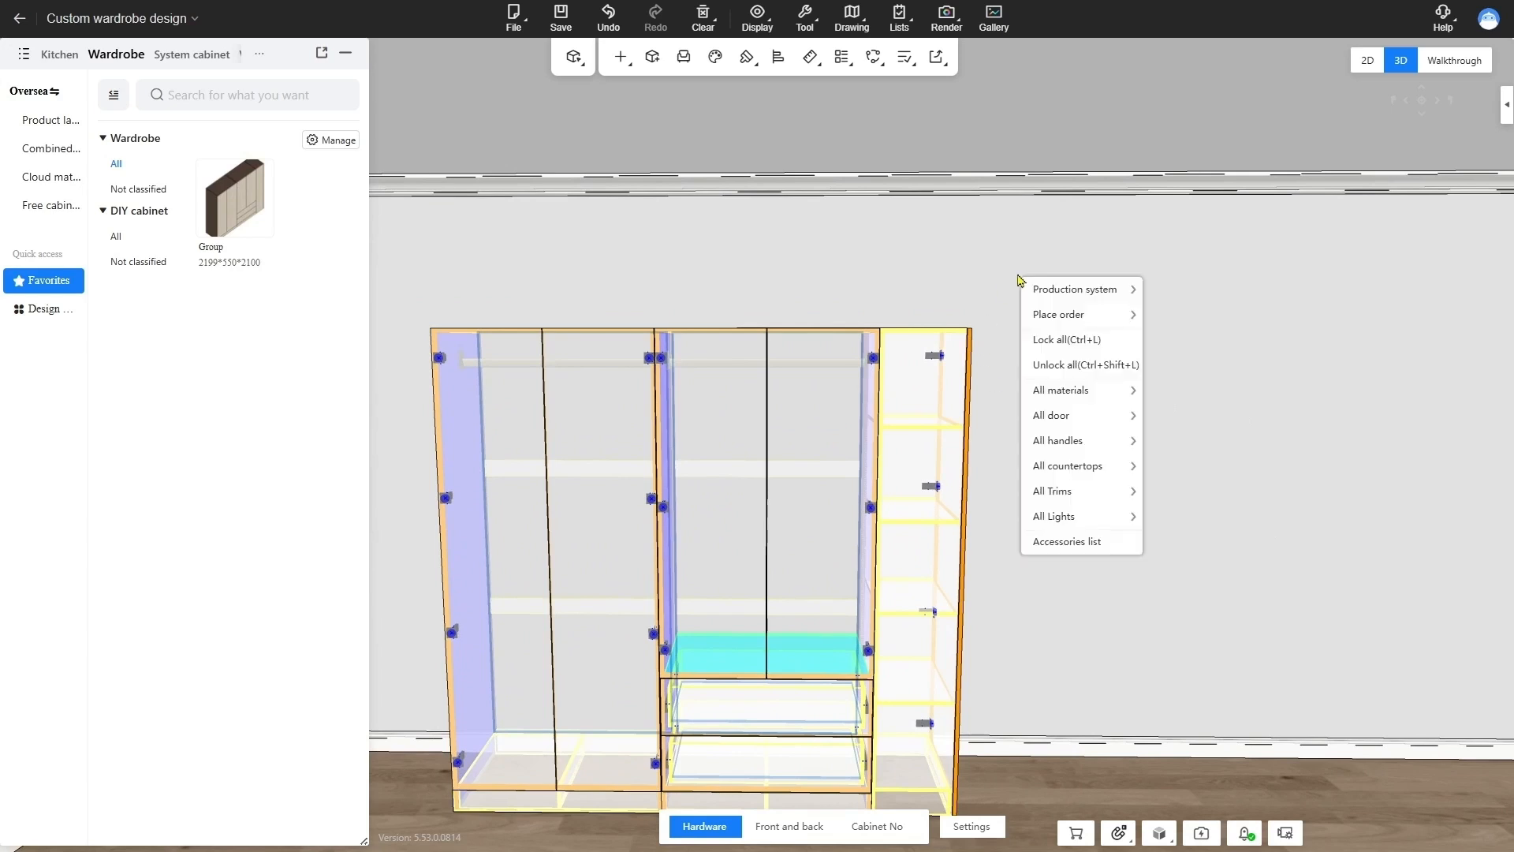
pyautogui.moveTo(1098, 315)
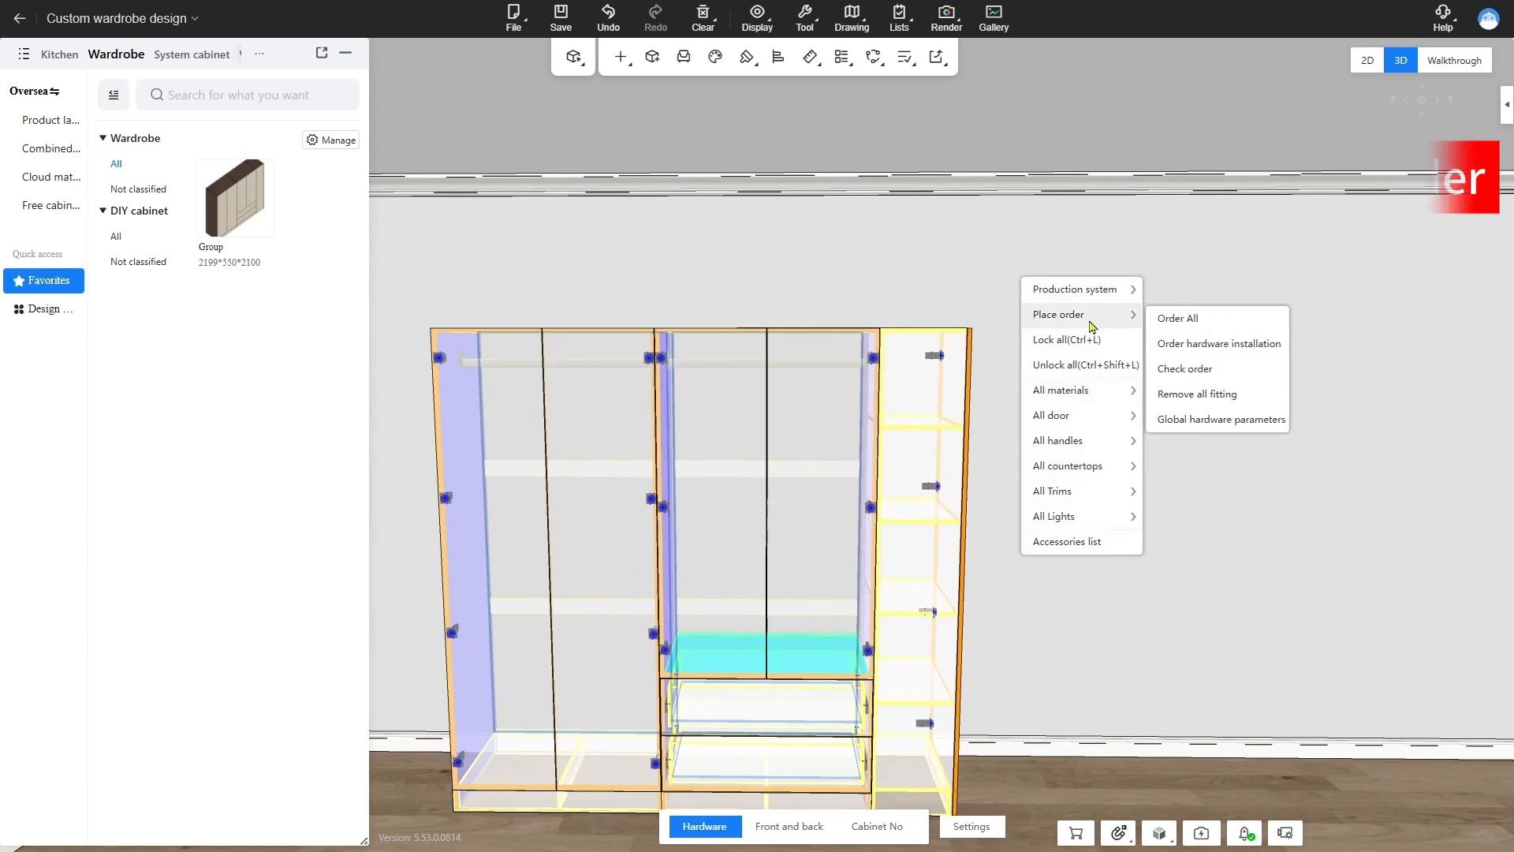
pyautogui.click(1185, 330)
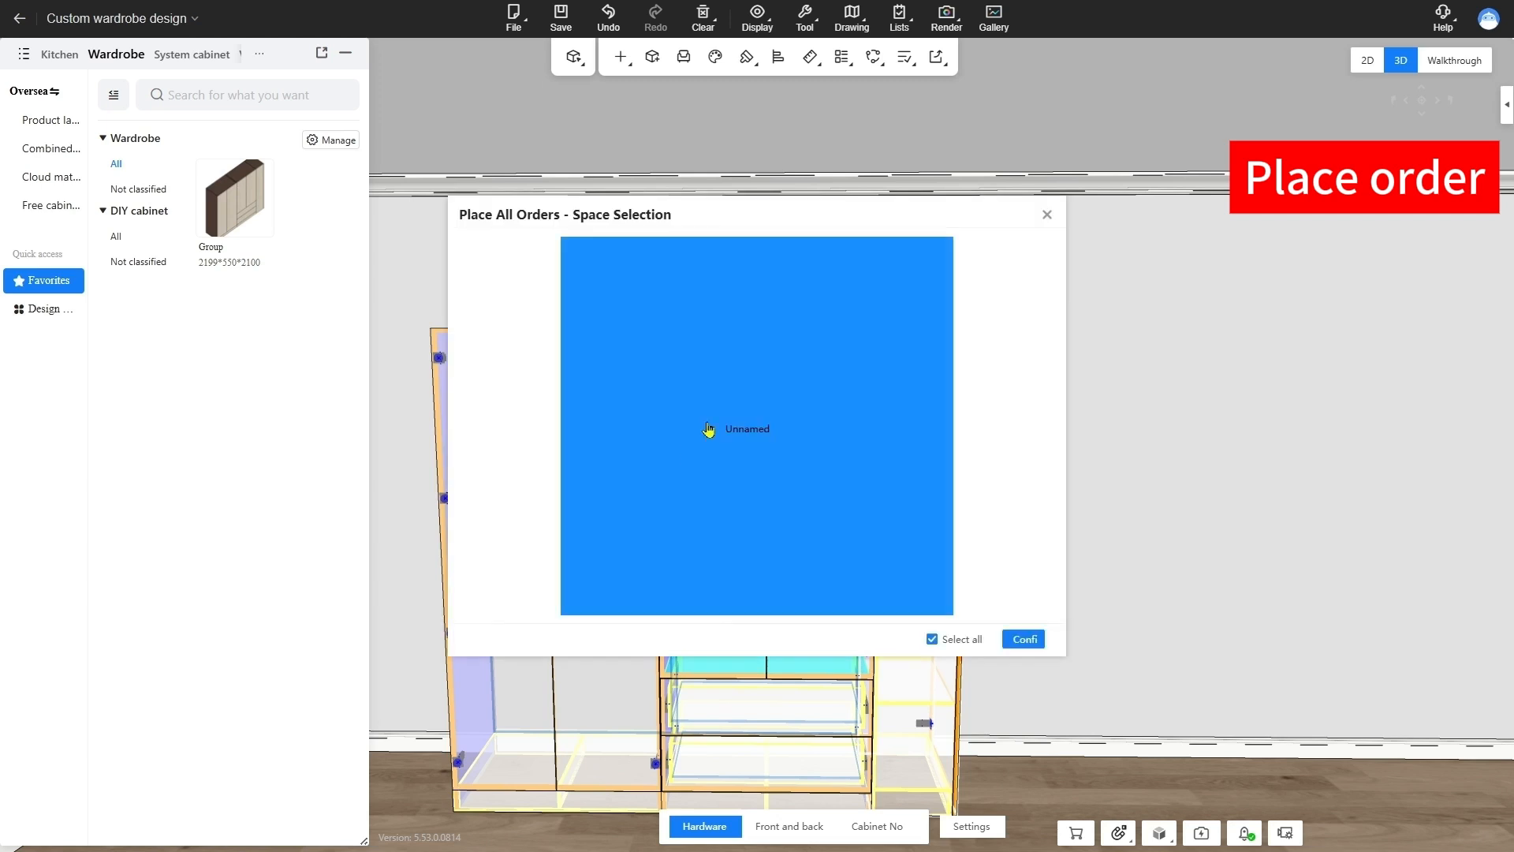
pyautogui.click(1023, 639)
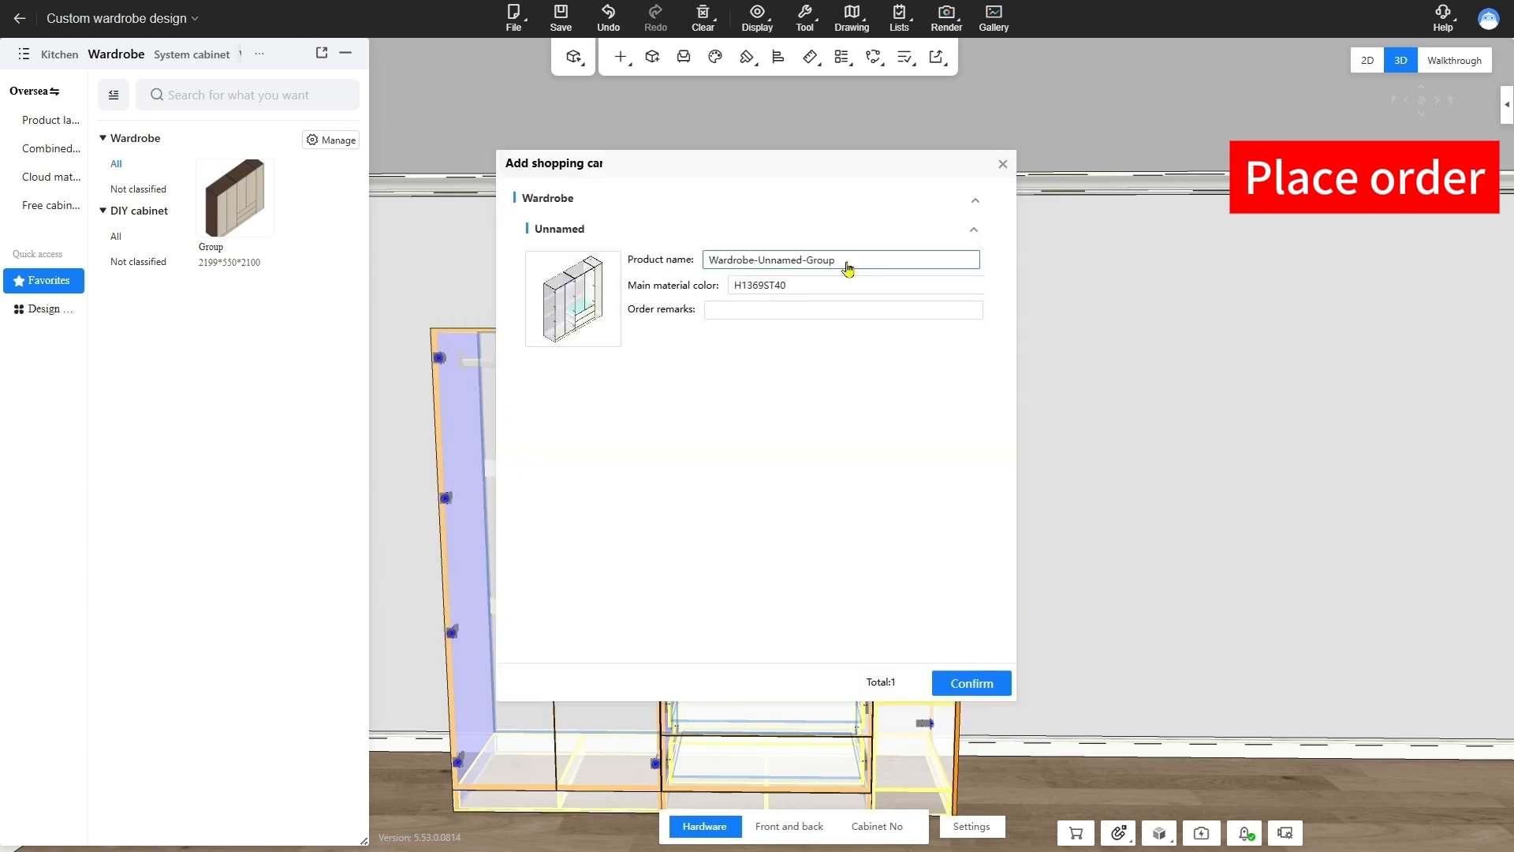
pyautogui.moveTo(845, 265); pyautogui.dragTo(818, 265)
pyautogui.moveTo(818, 265); pyautogui.dragTo(722, 272)
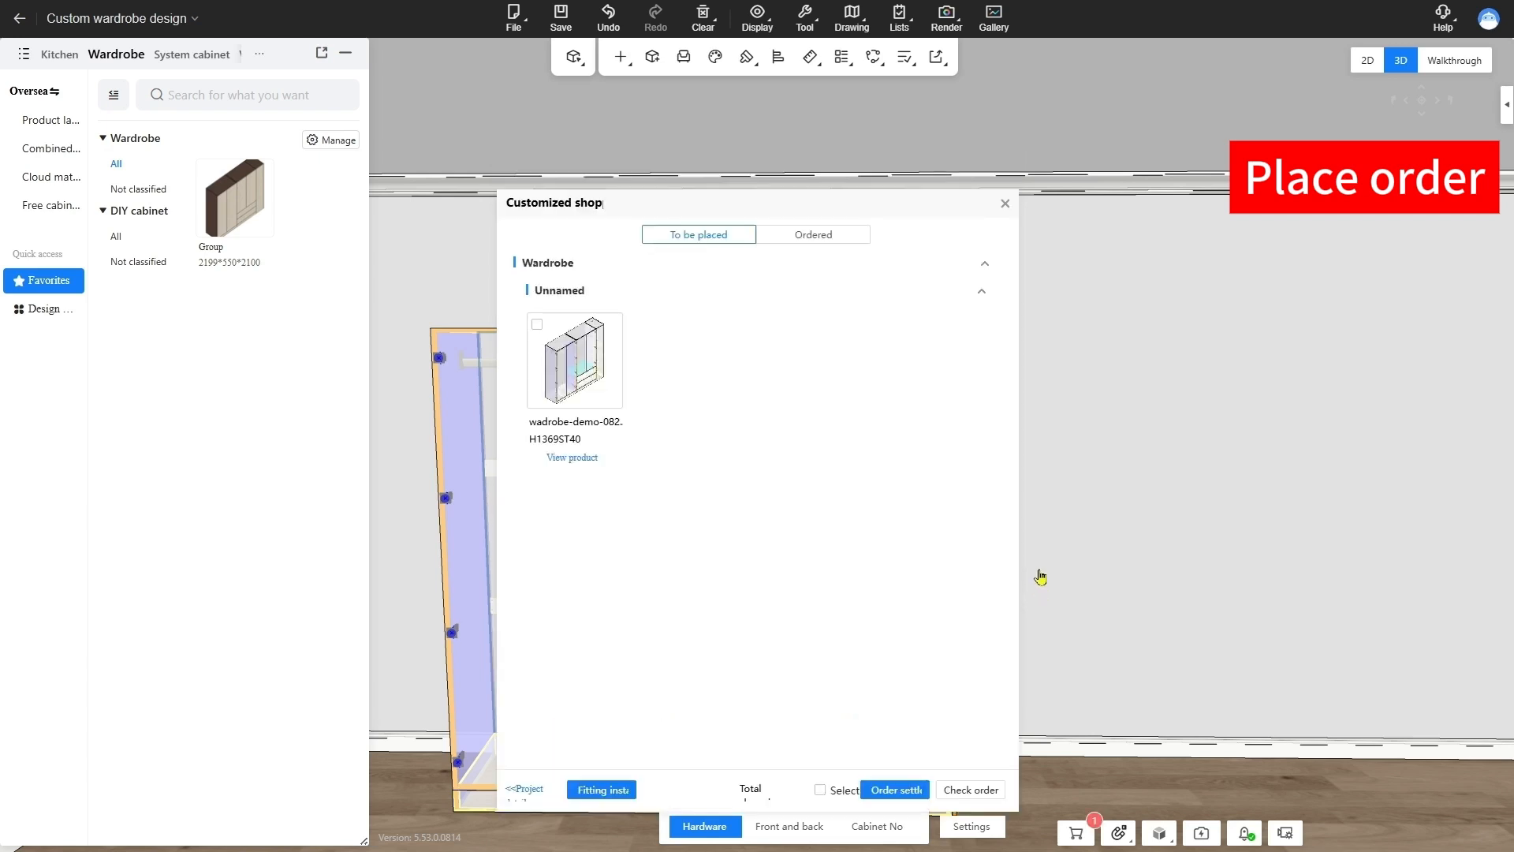
# Select the wardrobe among the cart items still to be placed and proceed to order settlement
pyautogui.click(537, 324)
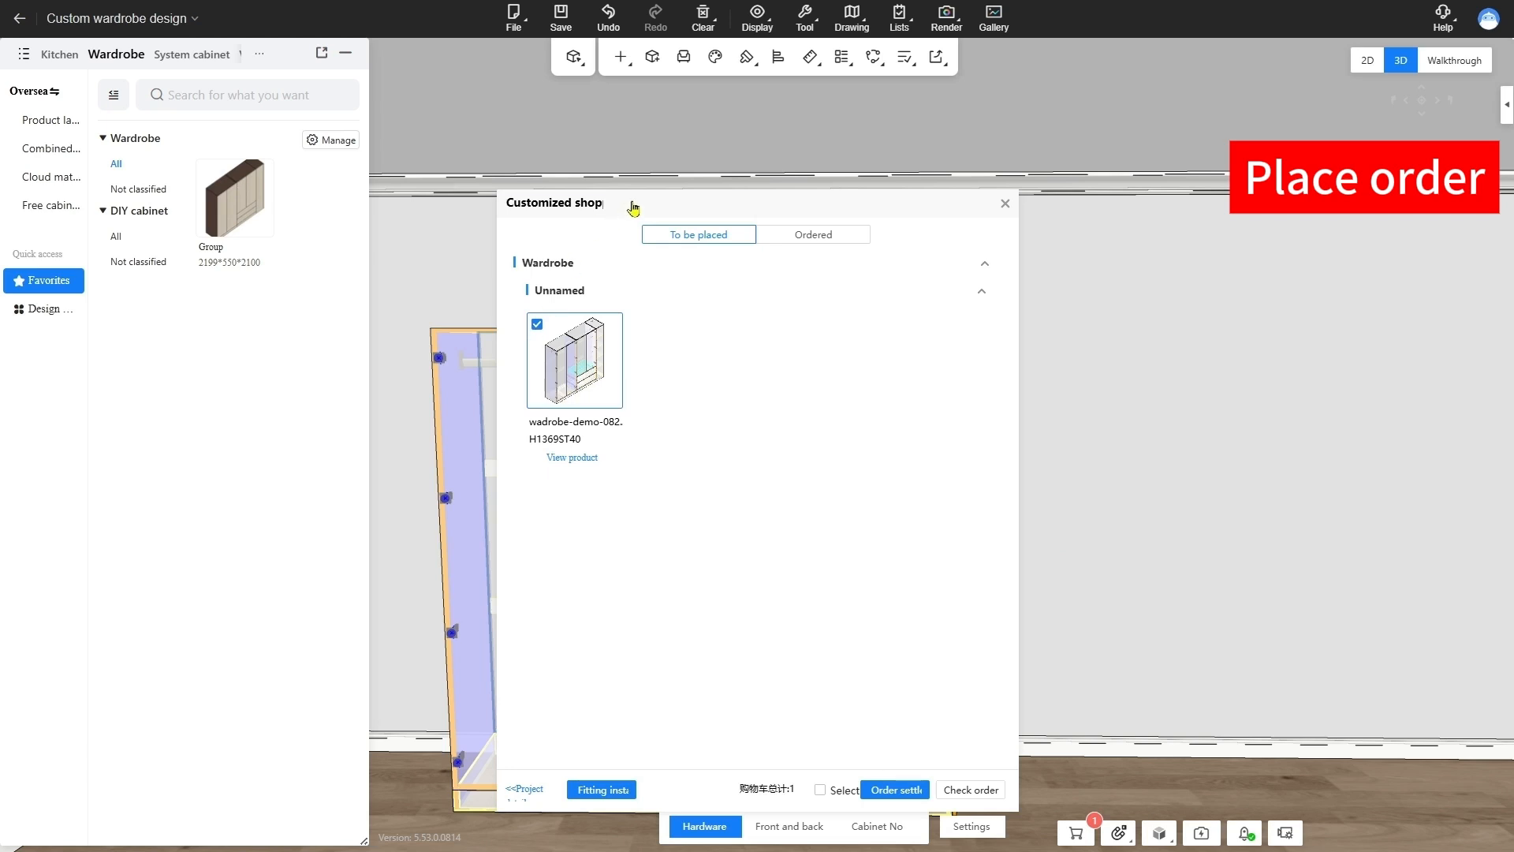
pyautogui.moveTo(628, 203); pyautogui.dragTo(972, 169)
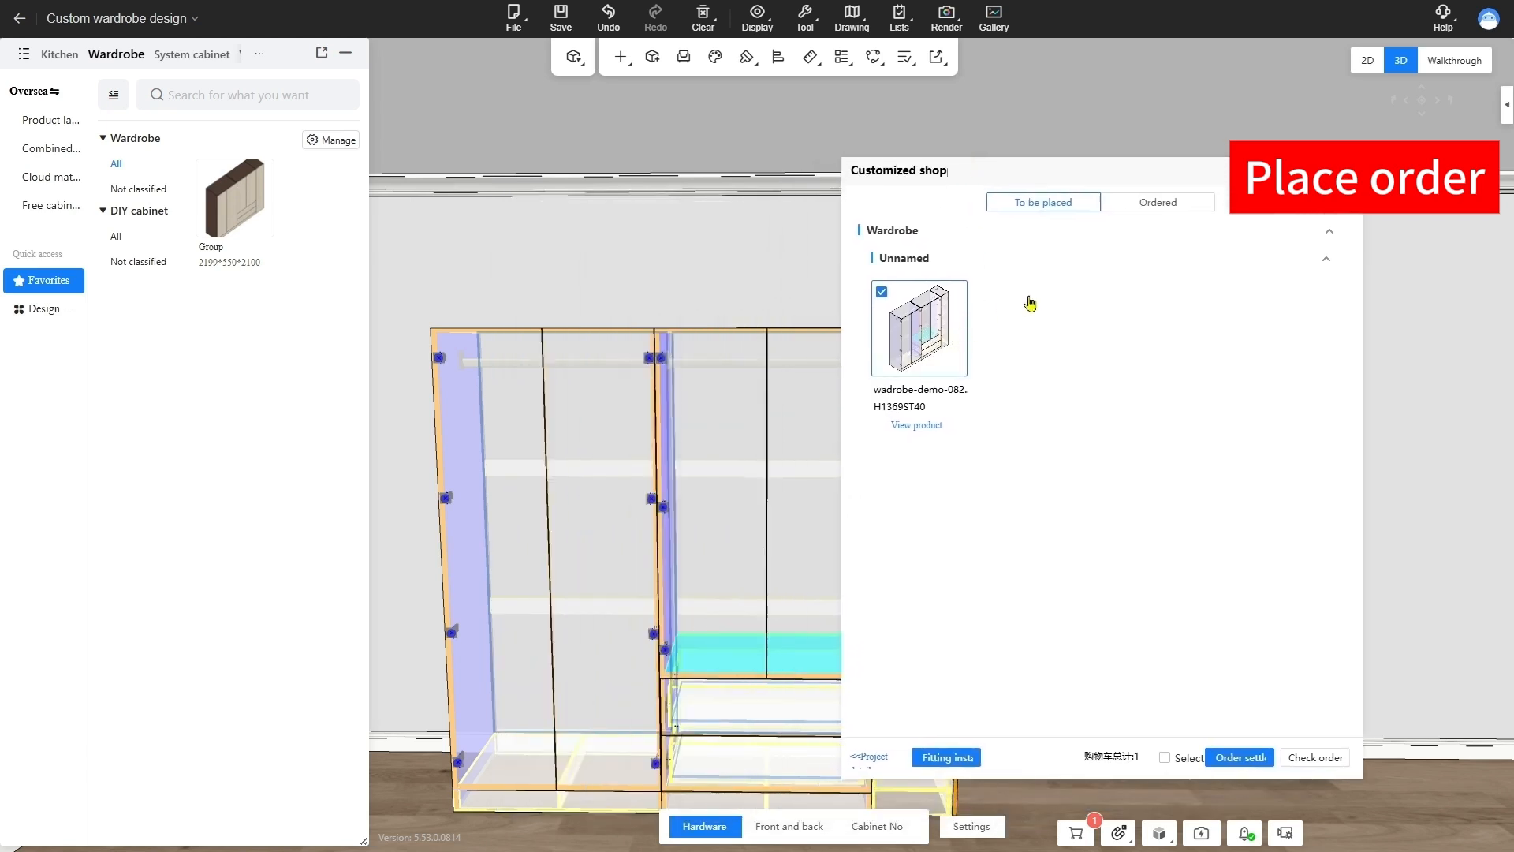
pyautogui.click(1241, 759)
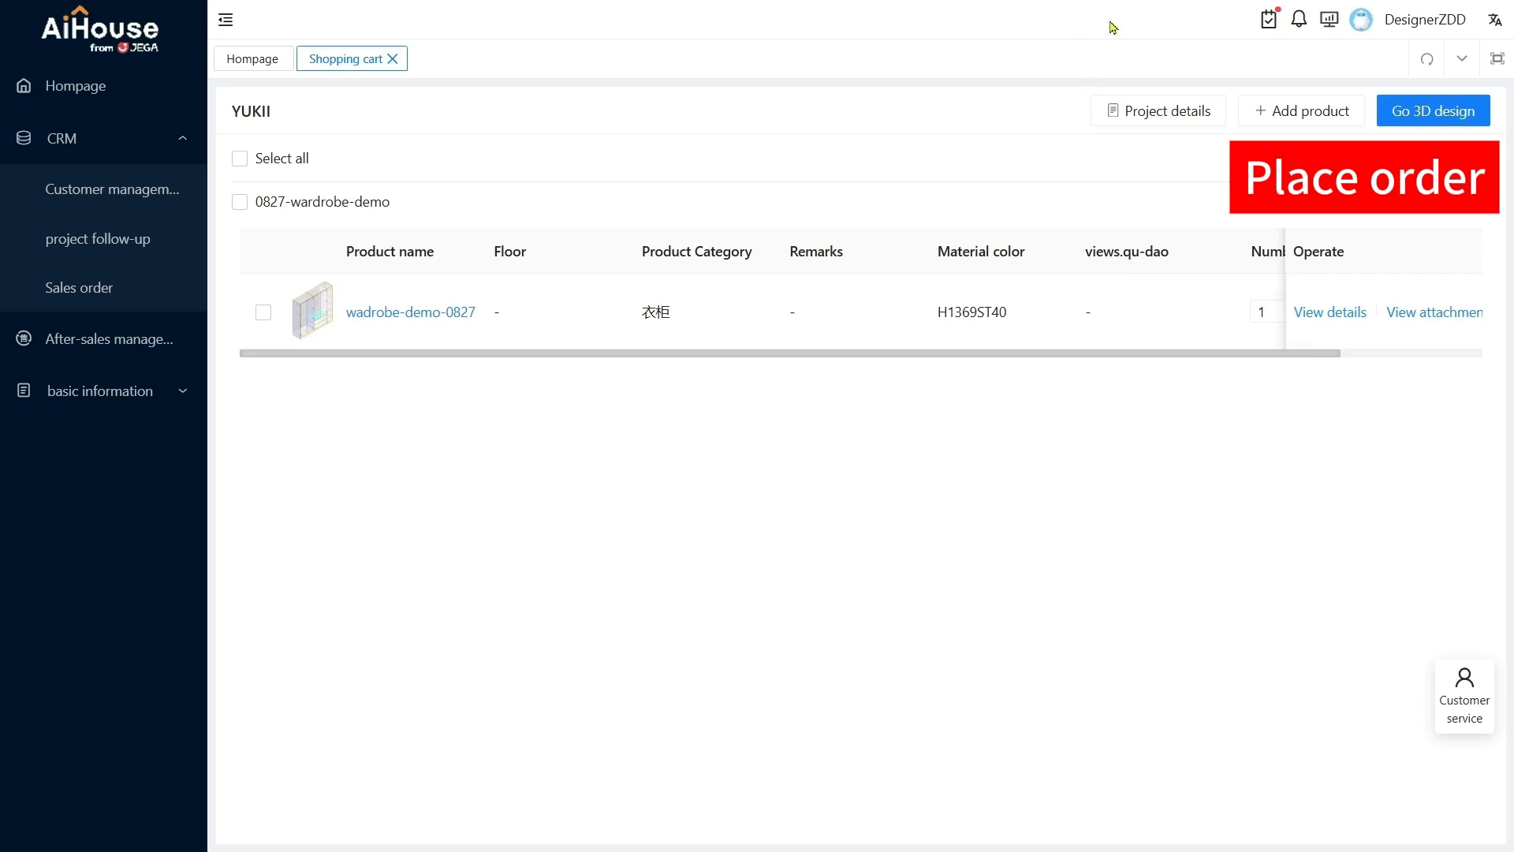
# Show the interface language options on the shopping cart page
pyautogui.click(1495, 33)
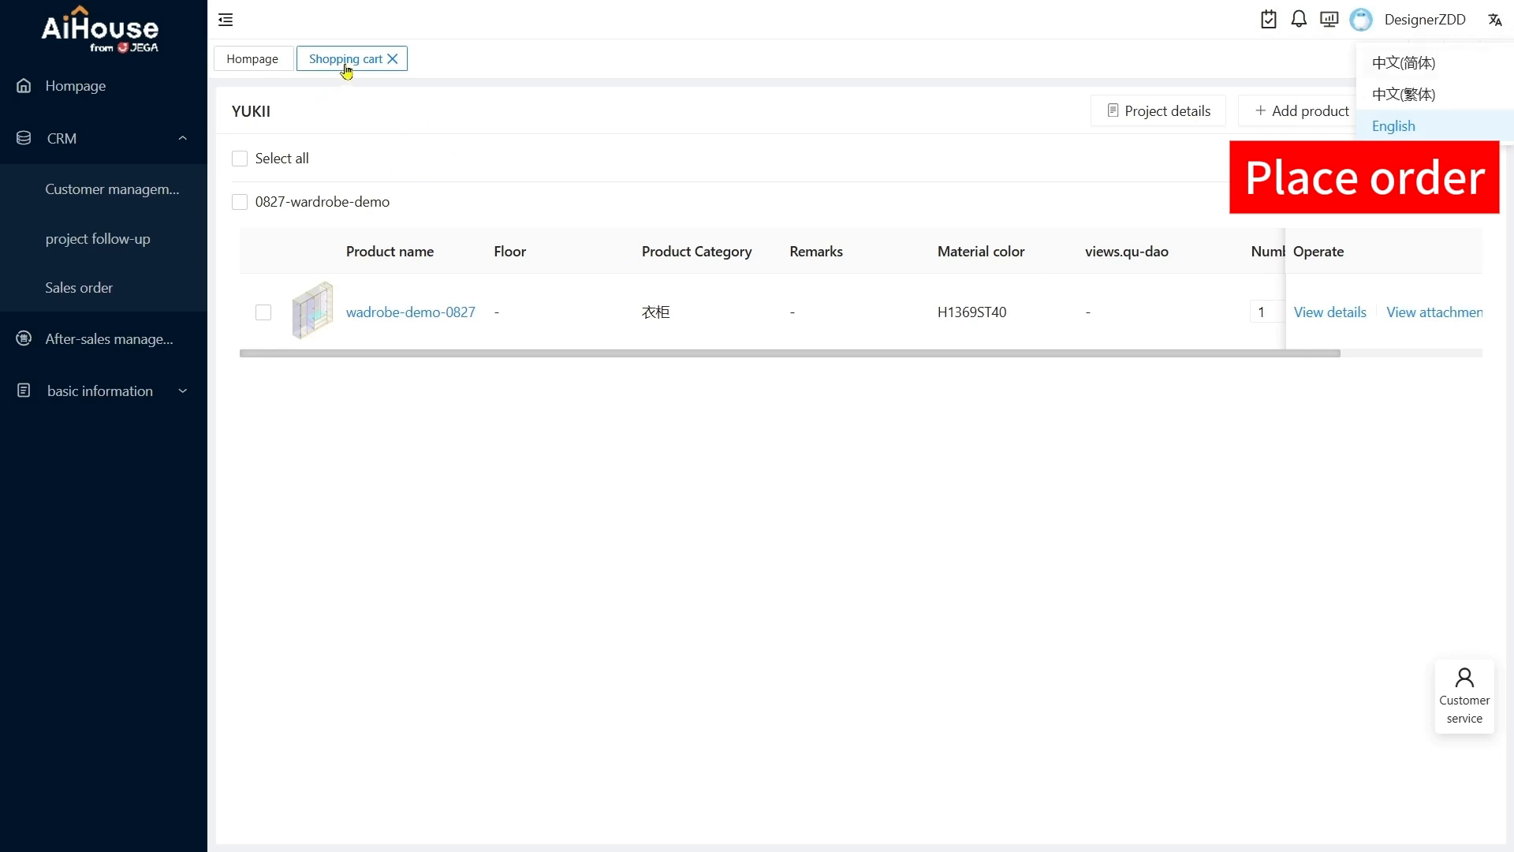
# Select all products of 0827-wardrobe-demo in the shopping cart, proceed to its order form and review the order details
pyautogui.click(251, 161)
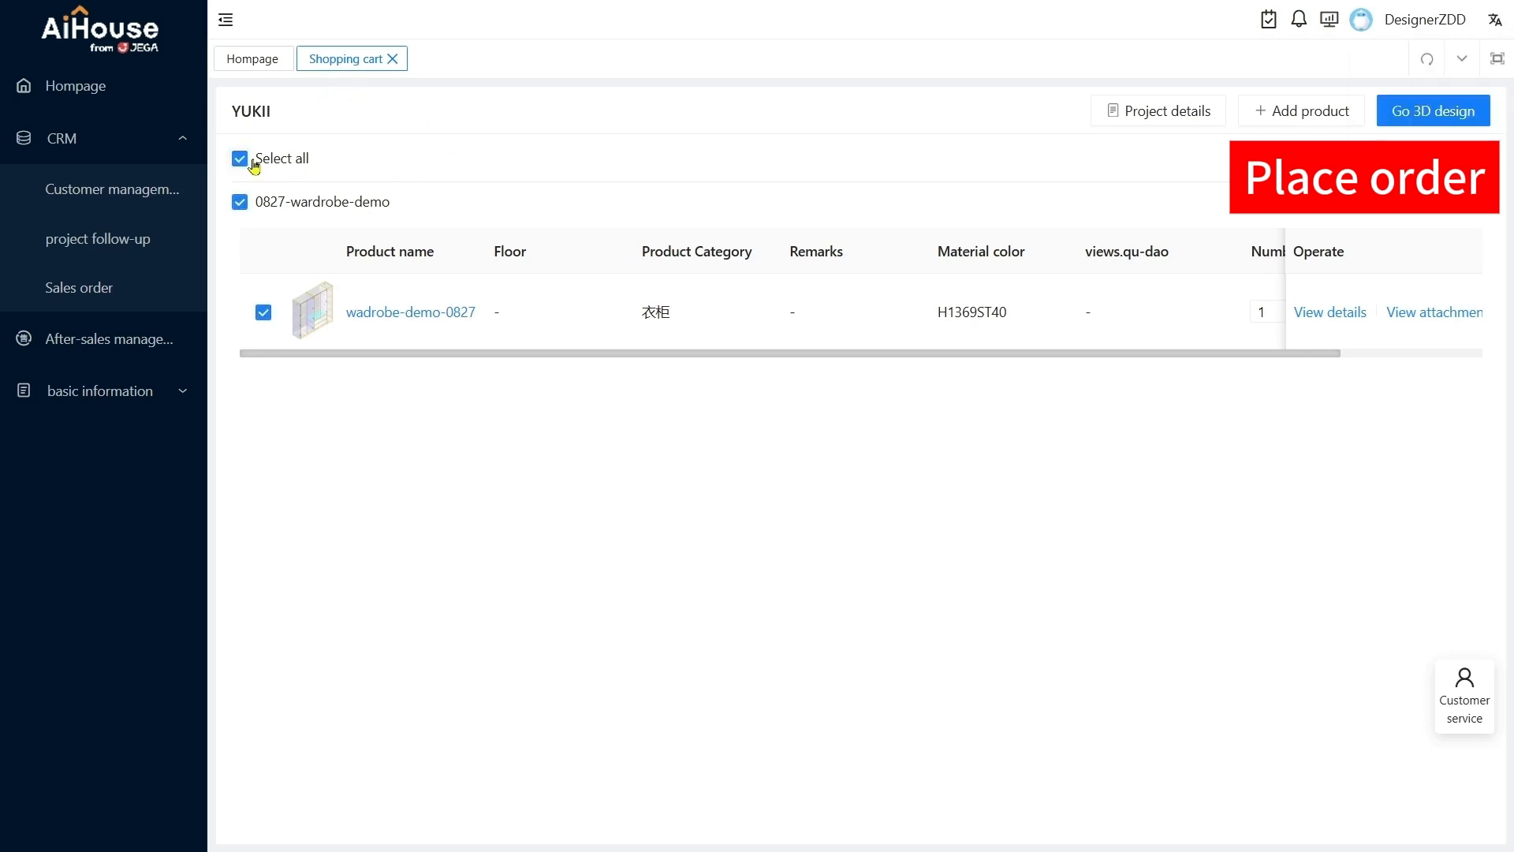
pyautogui.click(1438, 159)
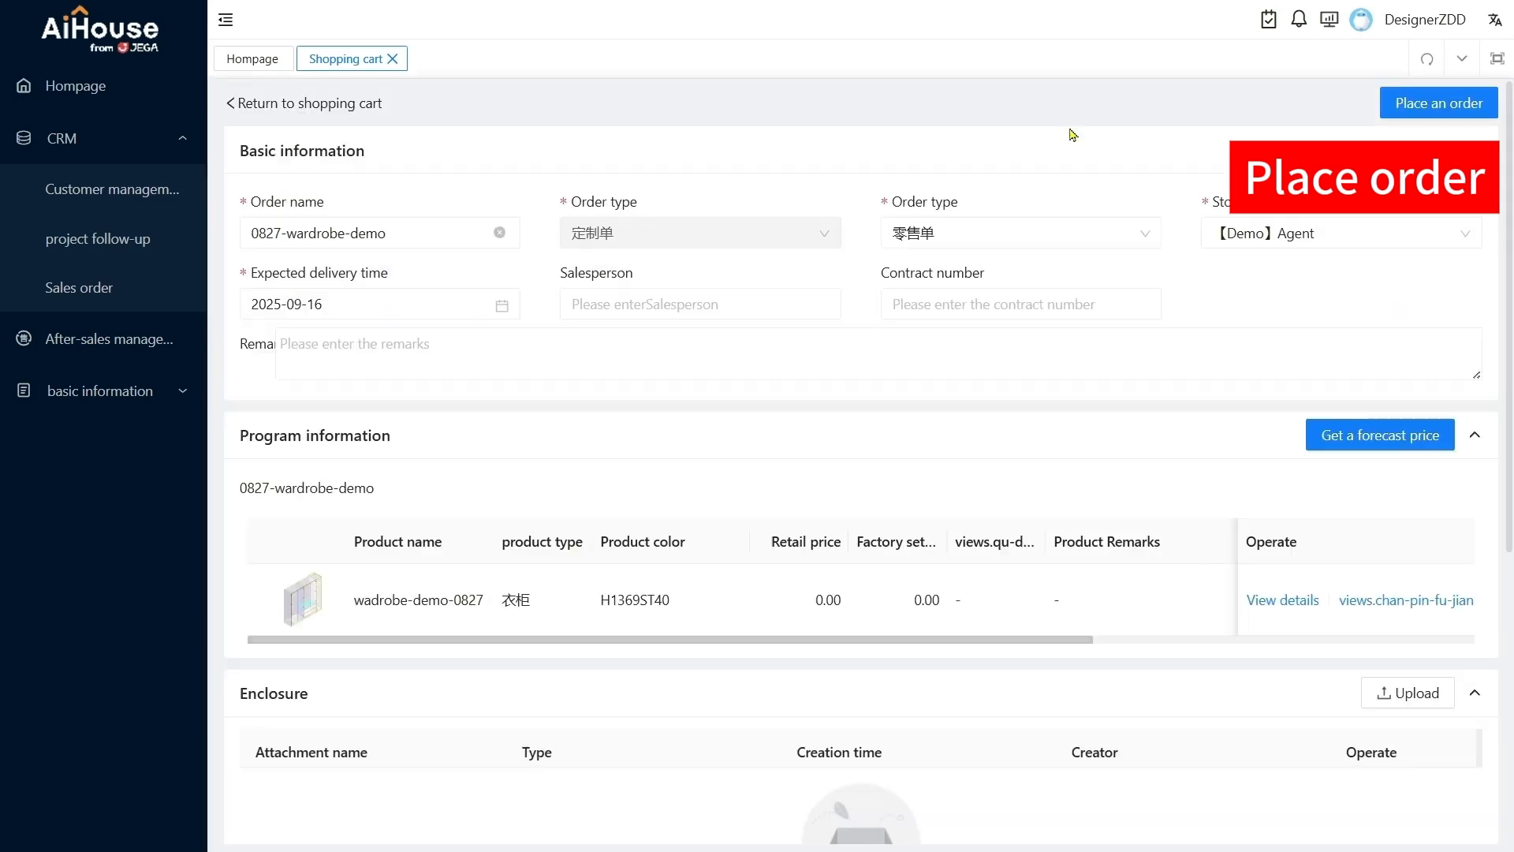
pyautogui.scroll(-5, 1070, 136)
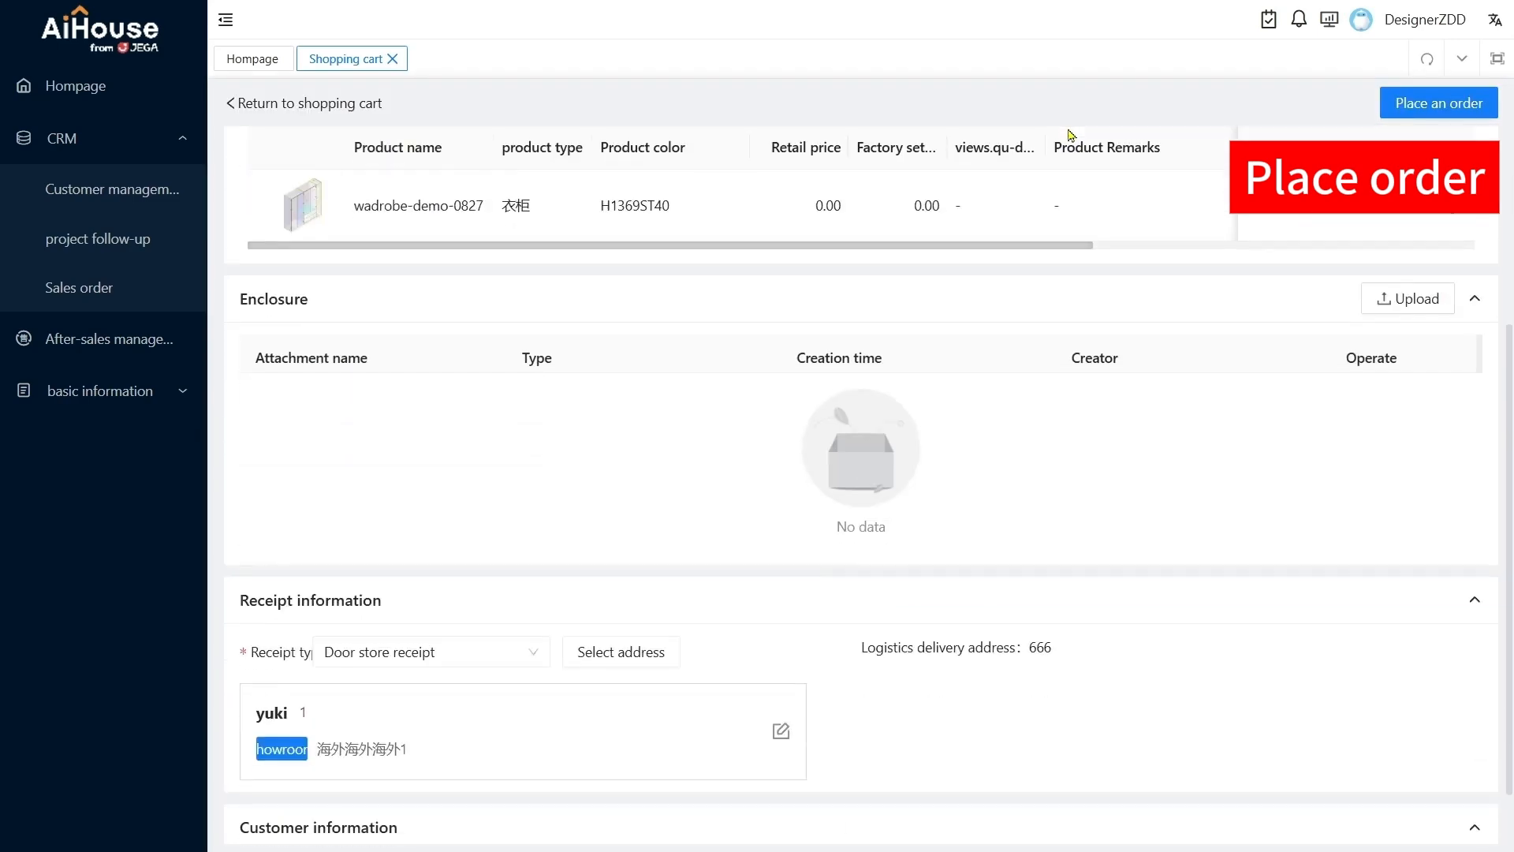
pyautogui.scroll(1, 1070, 136)
pyautogui.scroll(5, 1070, 135)
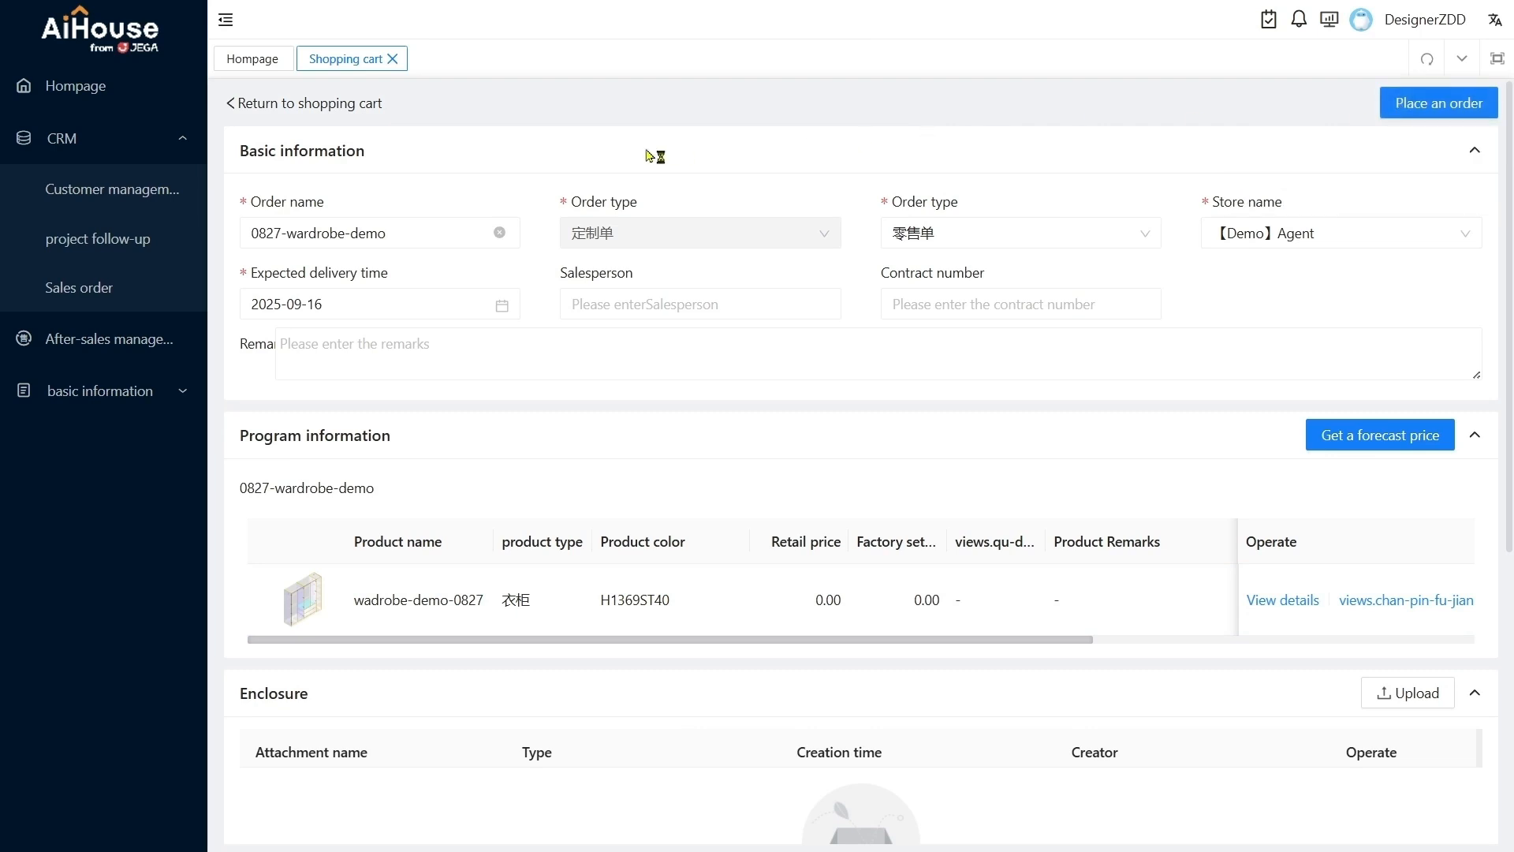
pyautogui.scroll(-6, 615, 169)
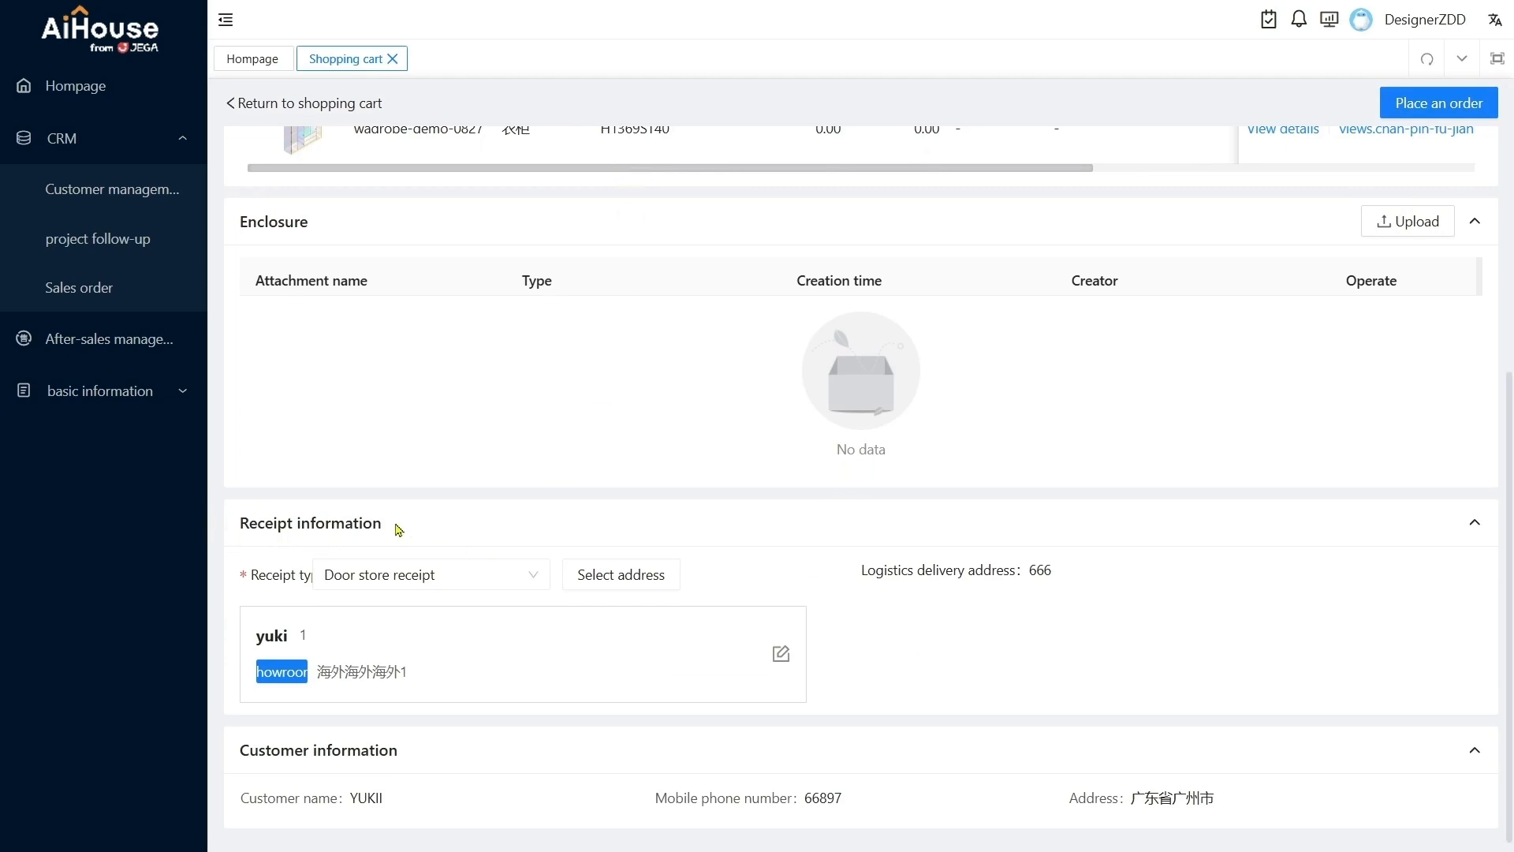
# Open the receipt address for editing to view its contact and area details, and close it without changes
pyautogui.click(783, 659)
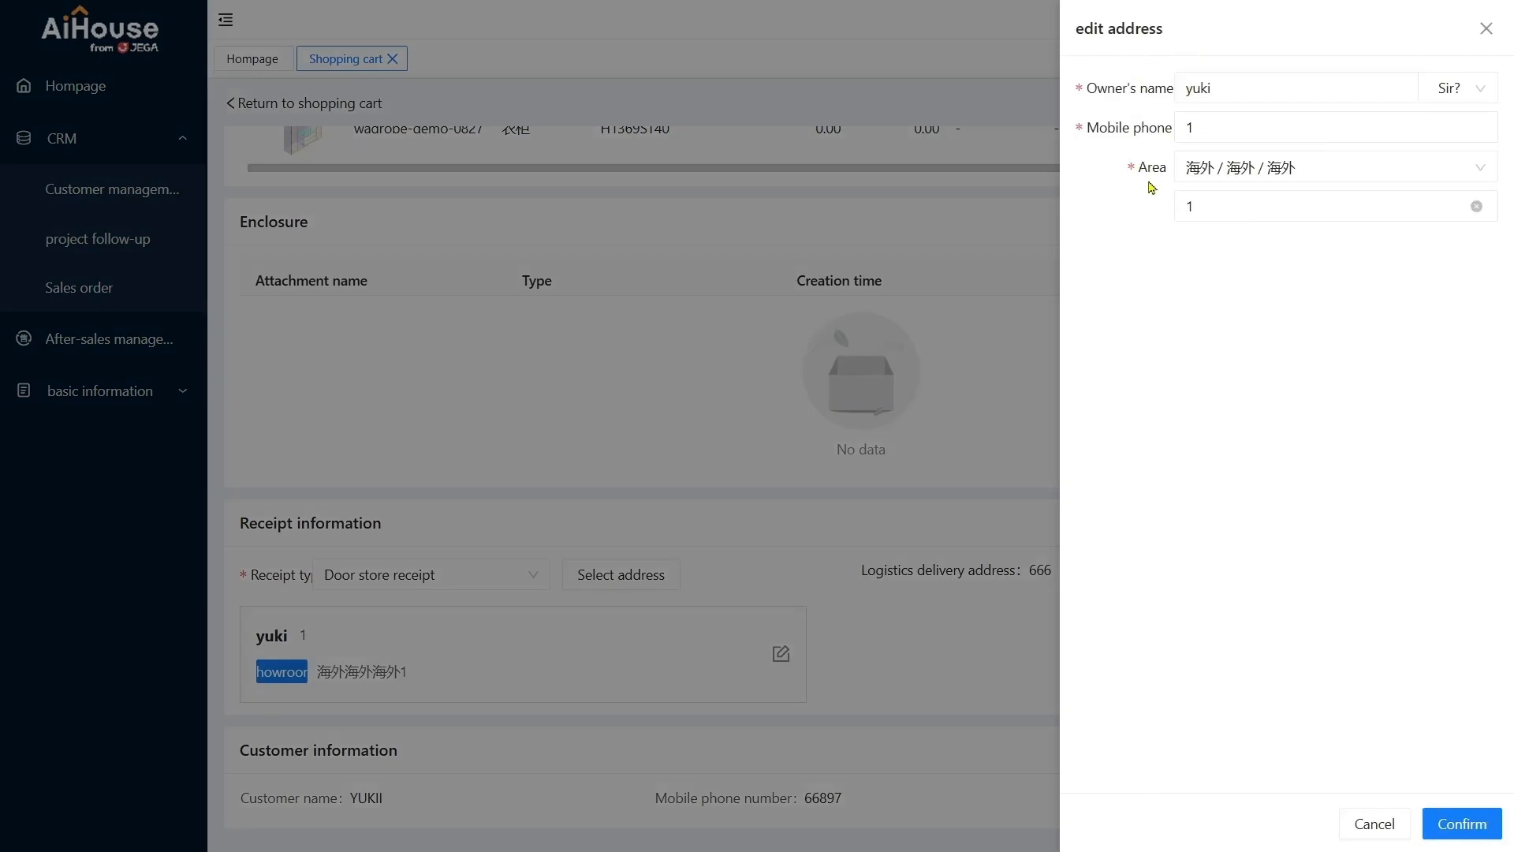
pyautogui.click(1485, 29)
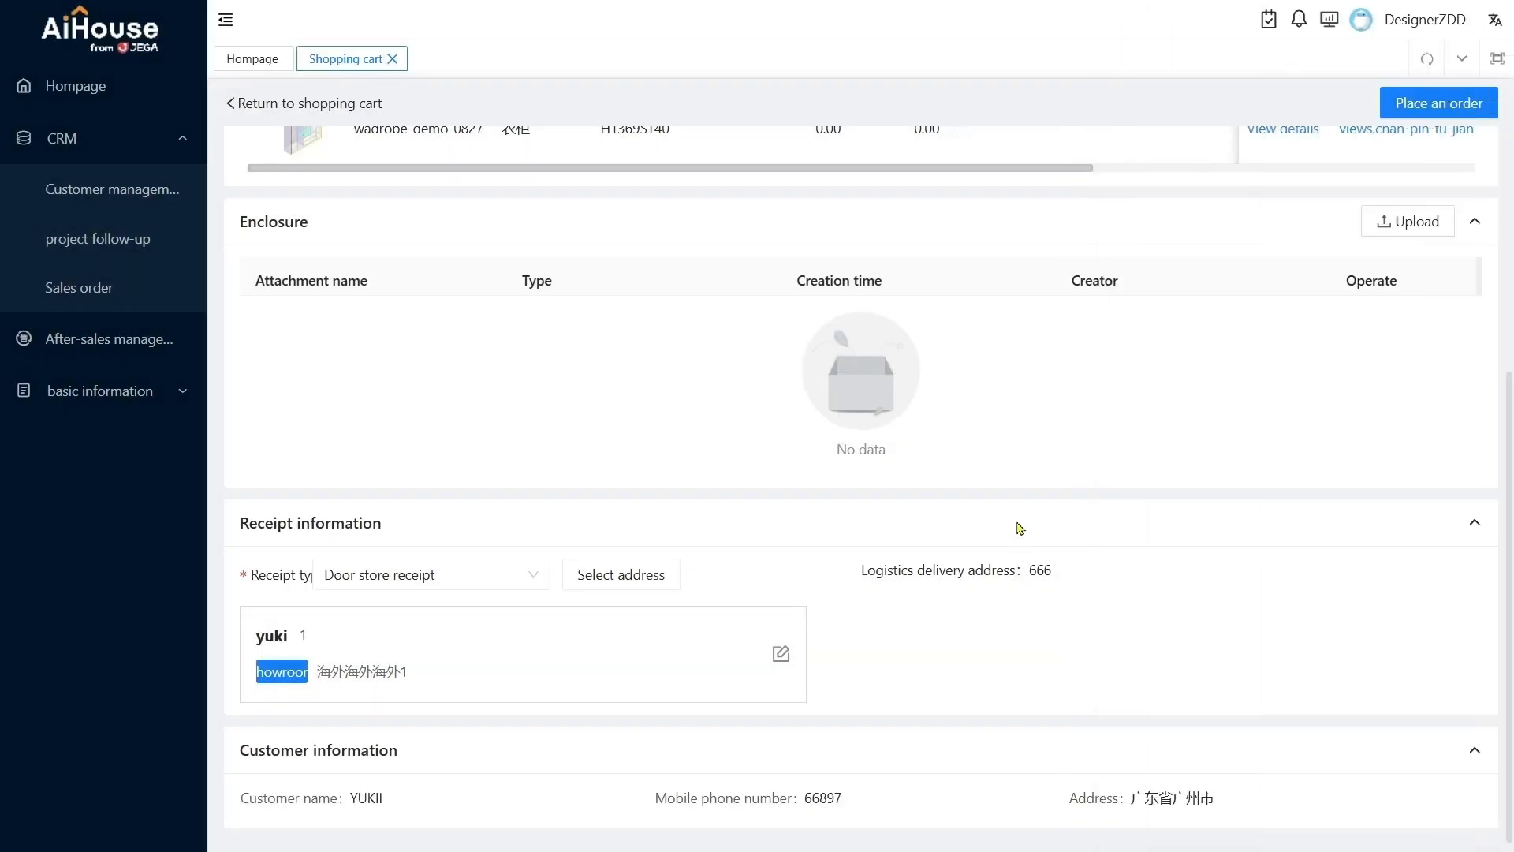
pyautogui.click(780, 653)
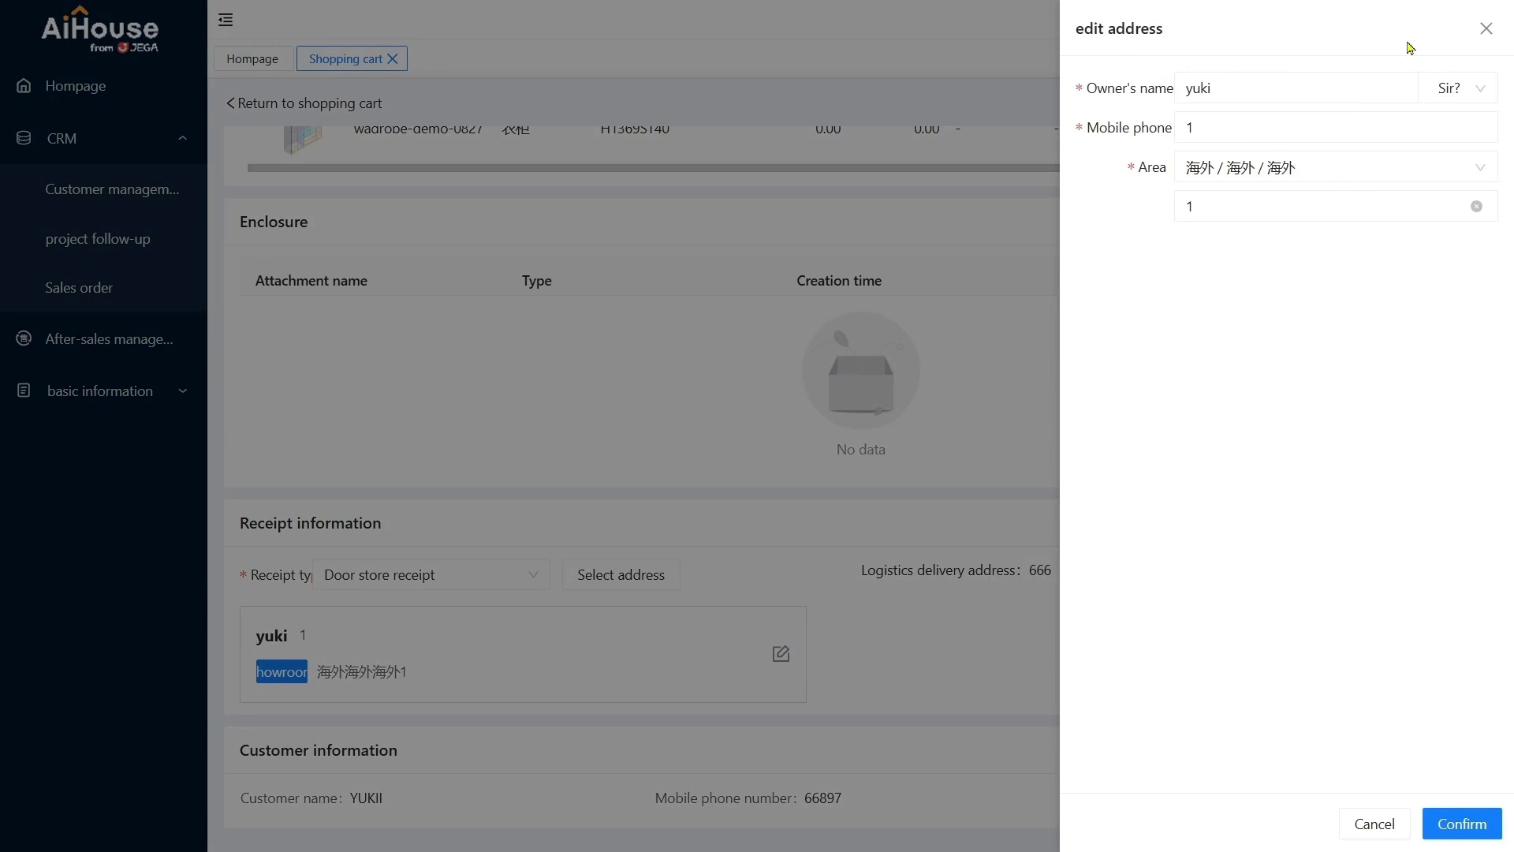
pyautogui.click(1485, 29)
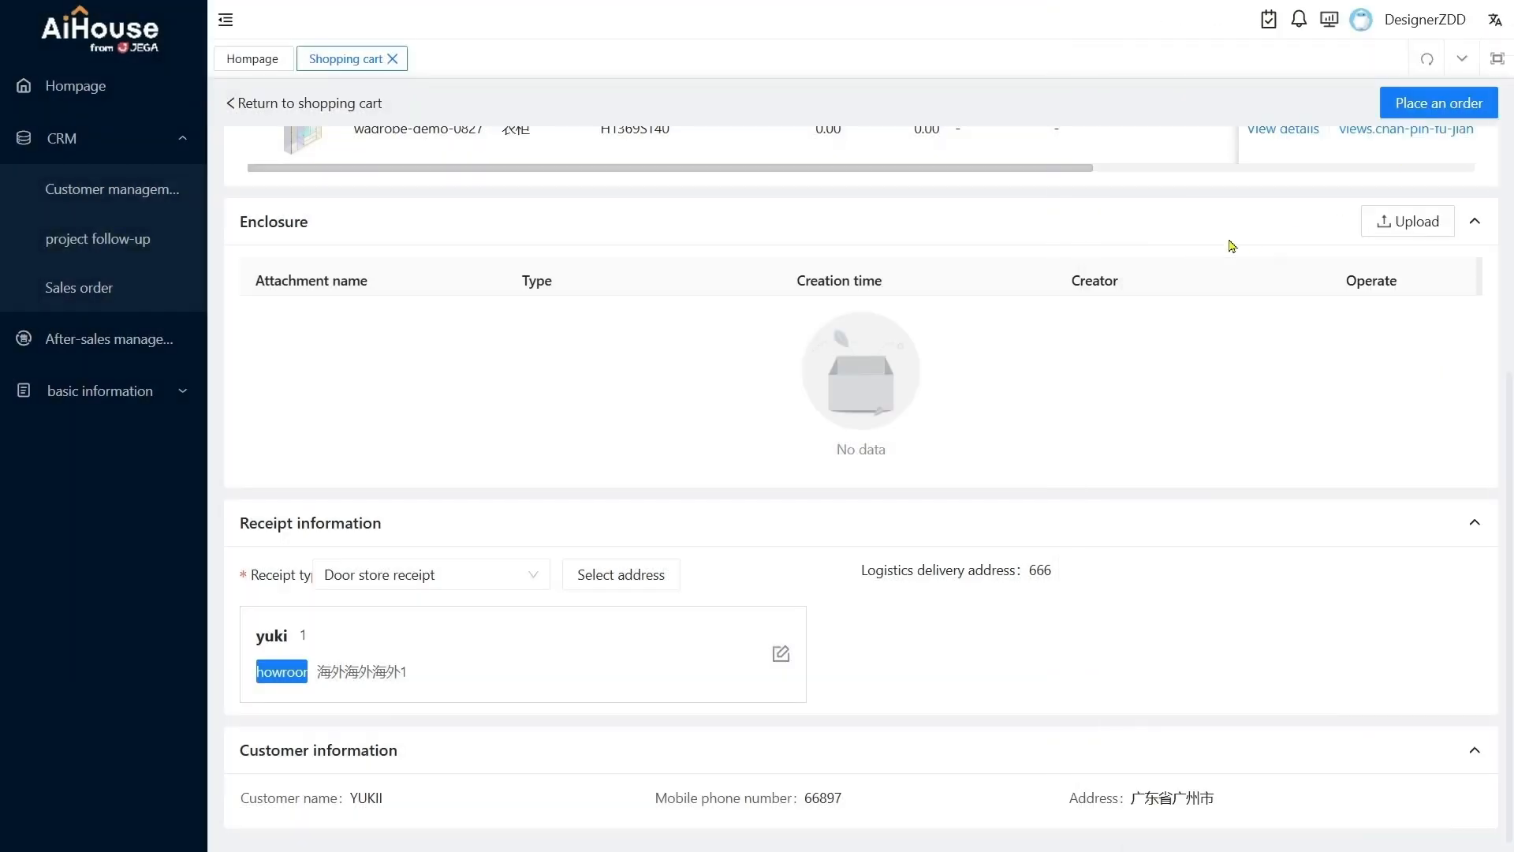
# Open the 【Demo】Agent store record in the showroom partner information and view its contact and delivery address fields
pyautogui.click(114, 392)
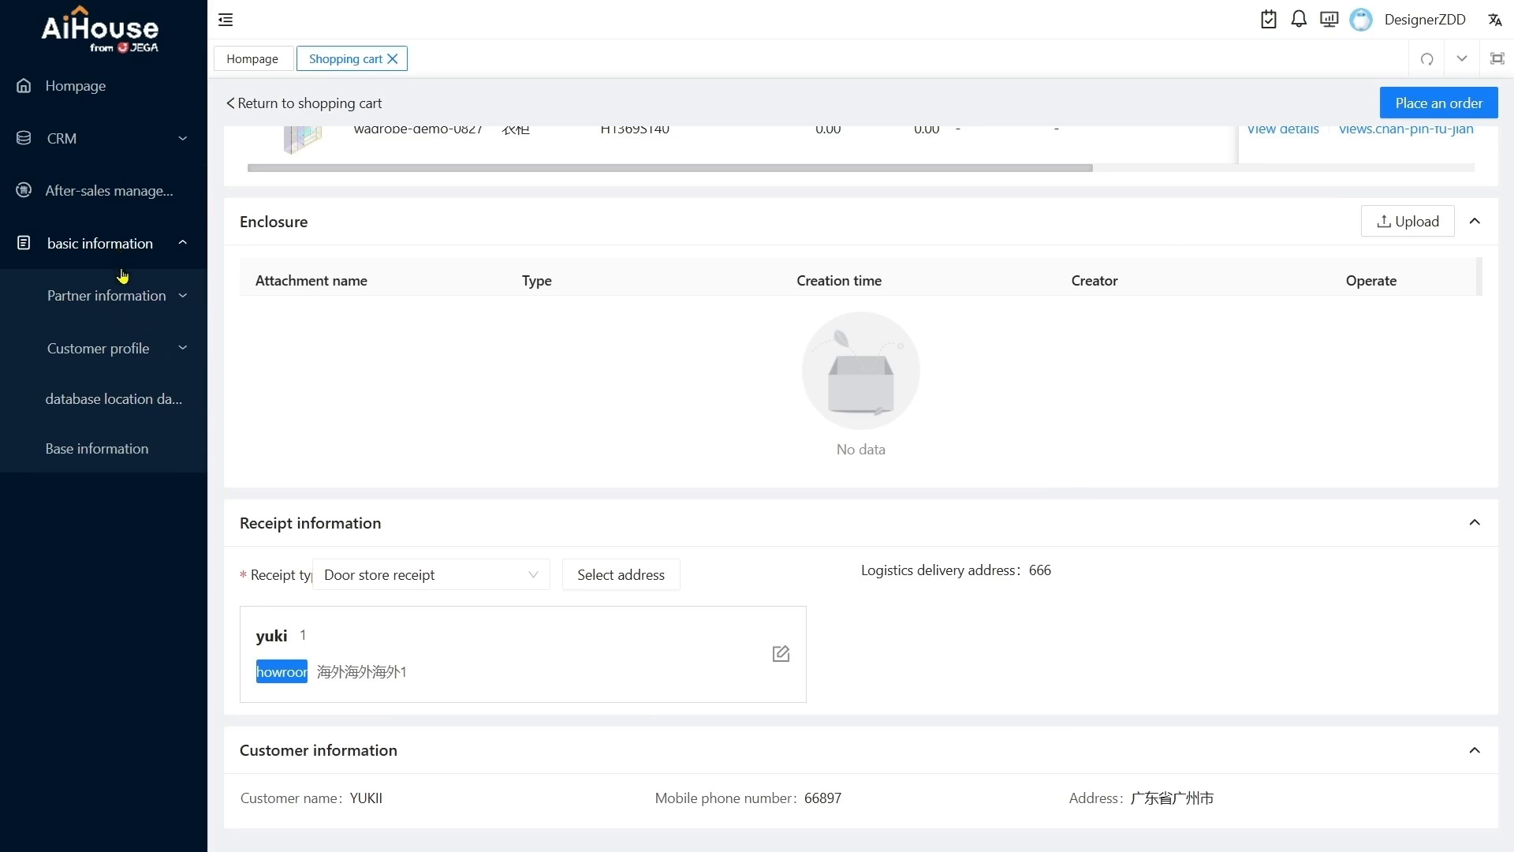
pyautogui.click(69, 298)
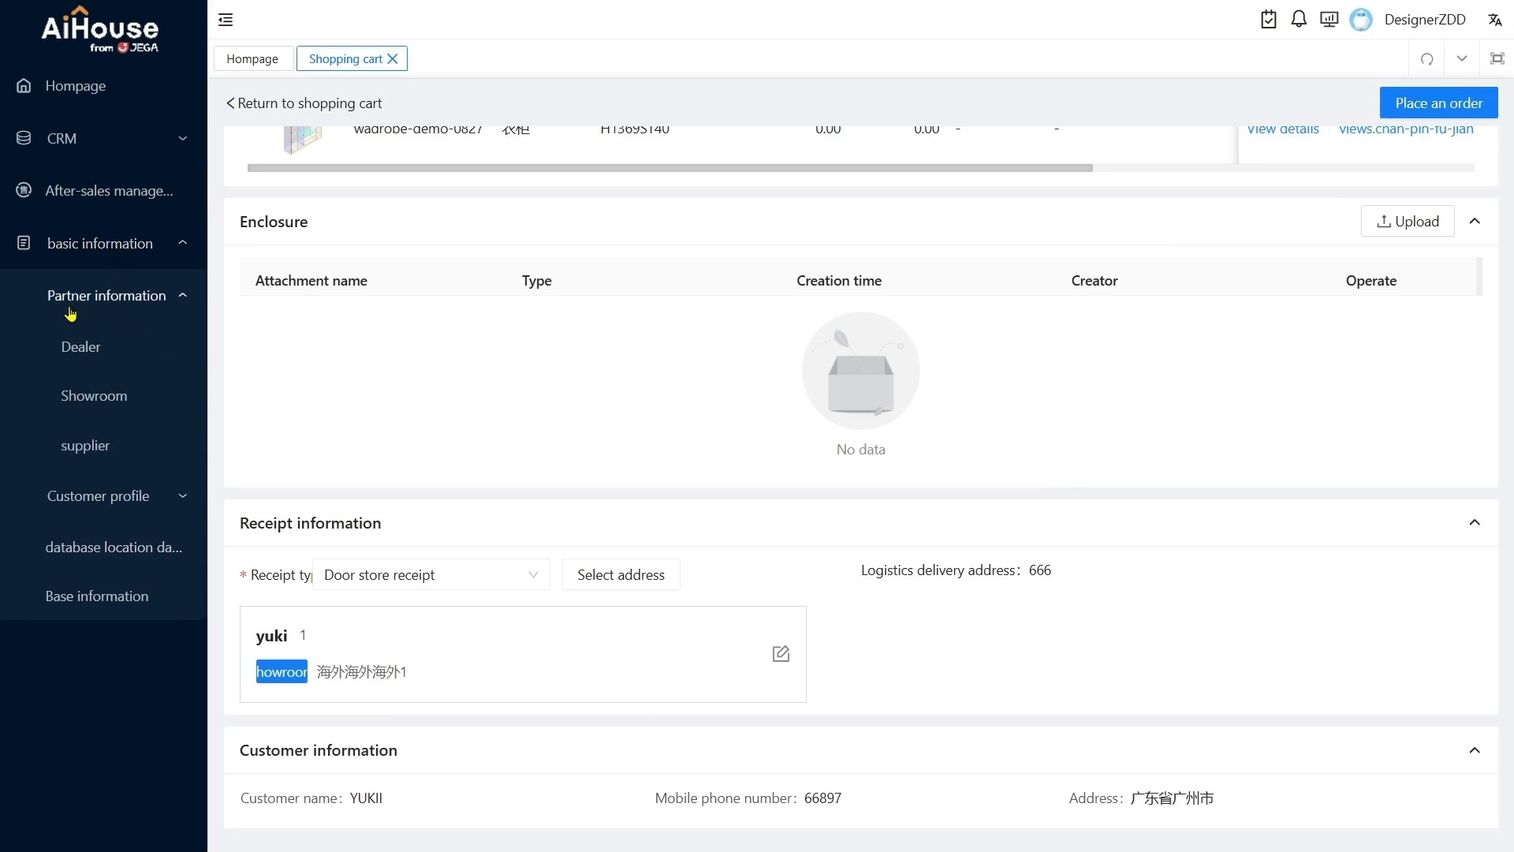
pyautogui.click(91, 410)
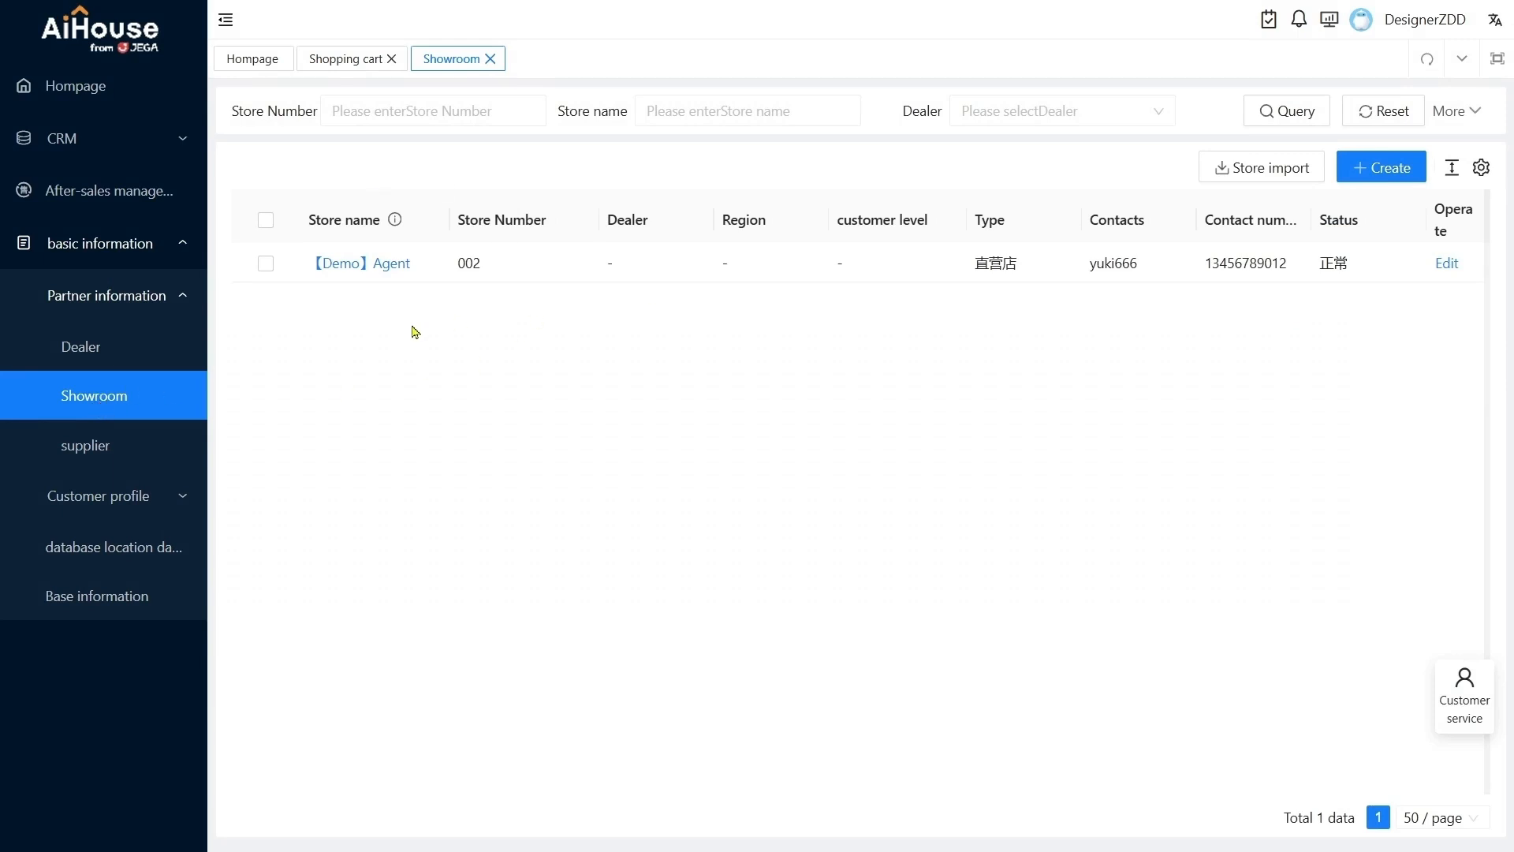
pyautogui.click(1448, 268)
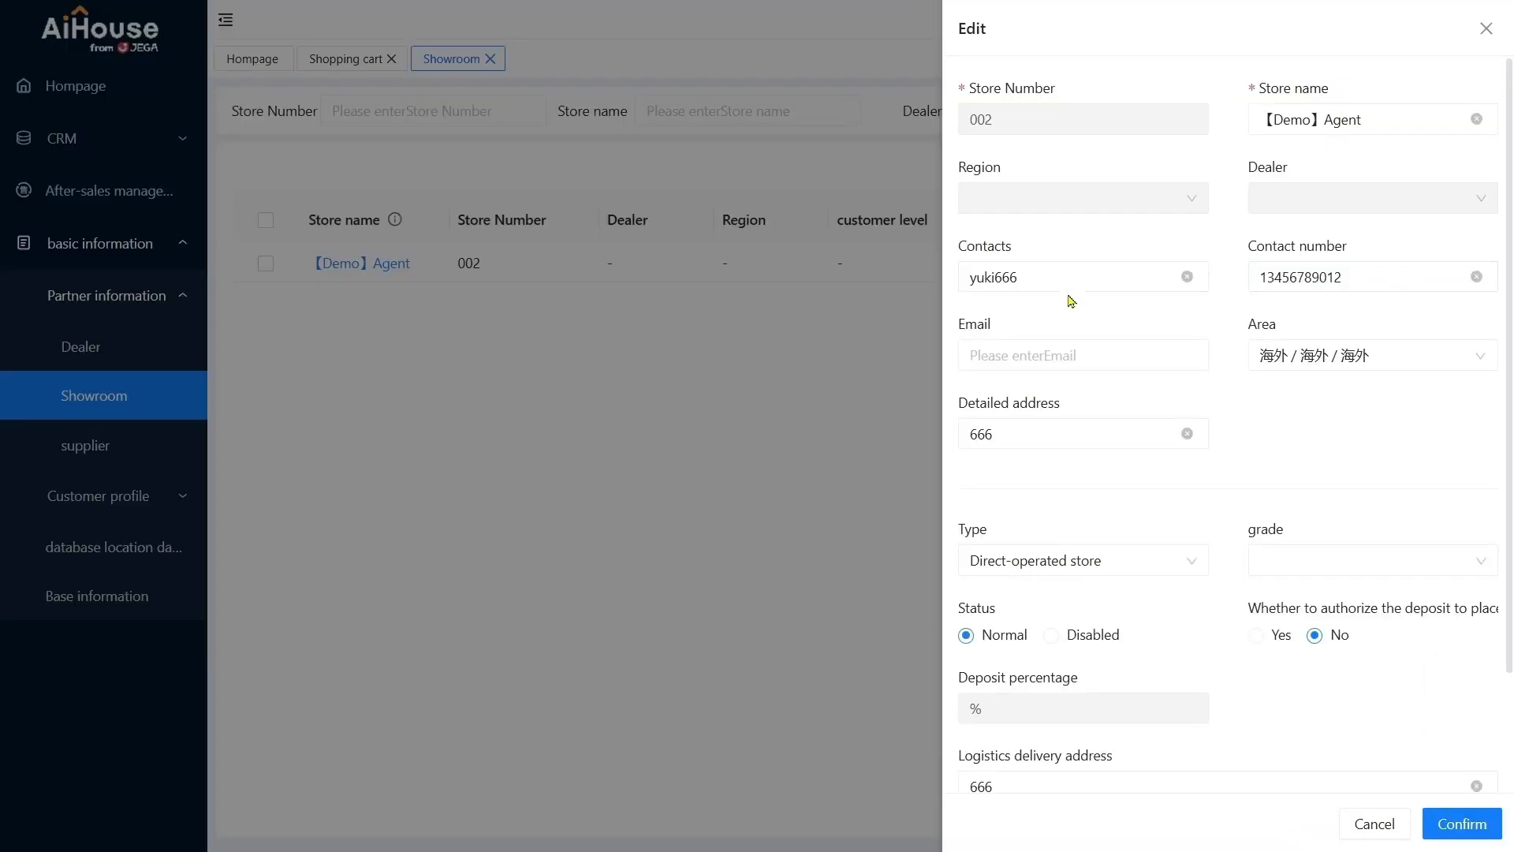
pyautogui.click(1376, 277)
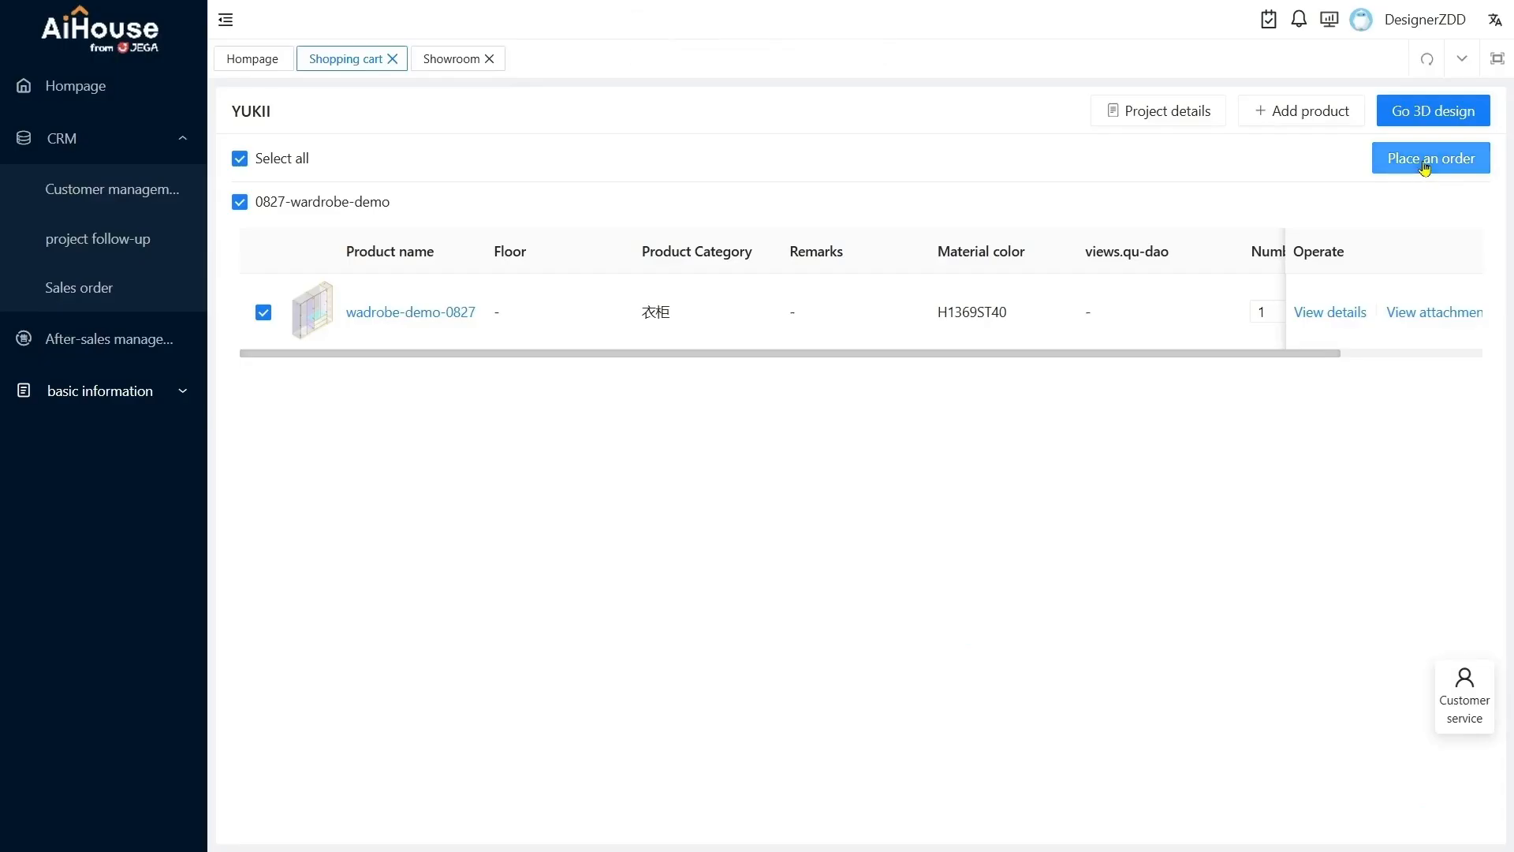
# Proceed from the shopping cart to the order form for 0827-wardrobe-demo and submit the order
pyautogui.click(1424, 162)
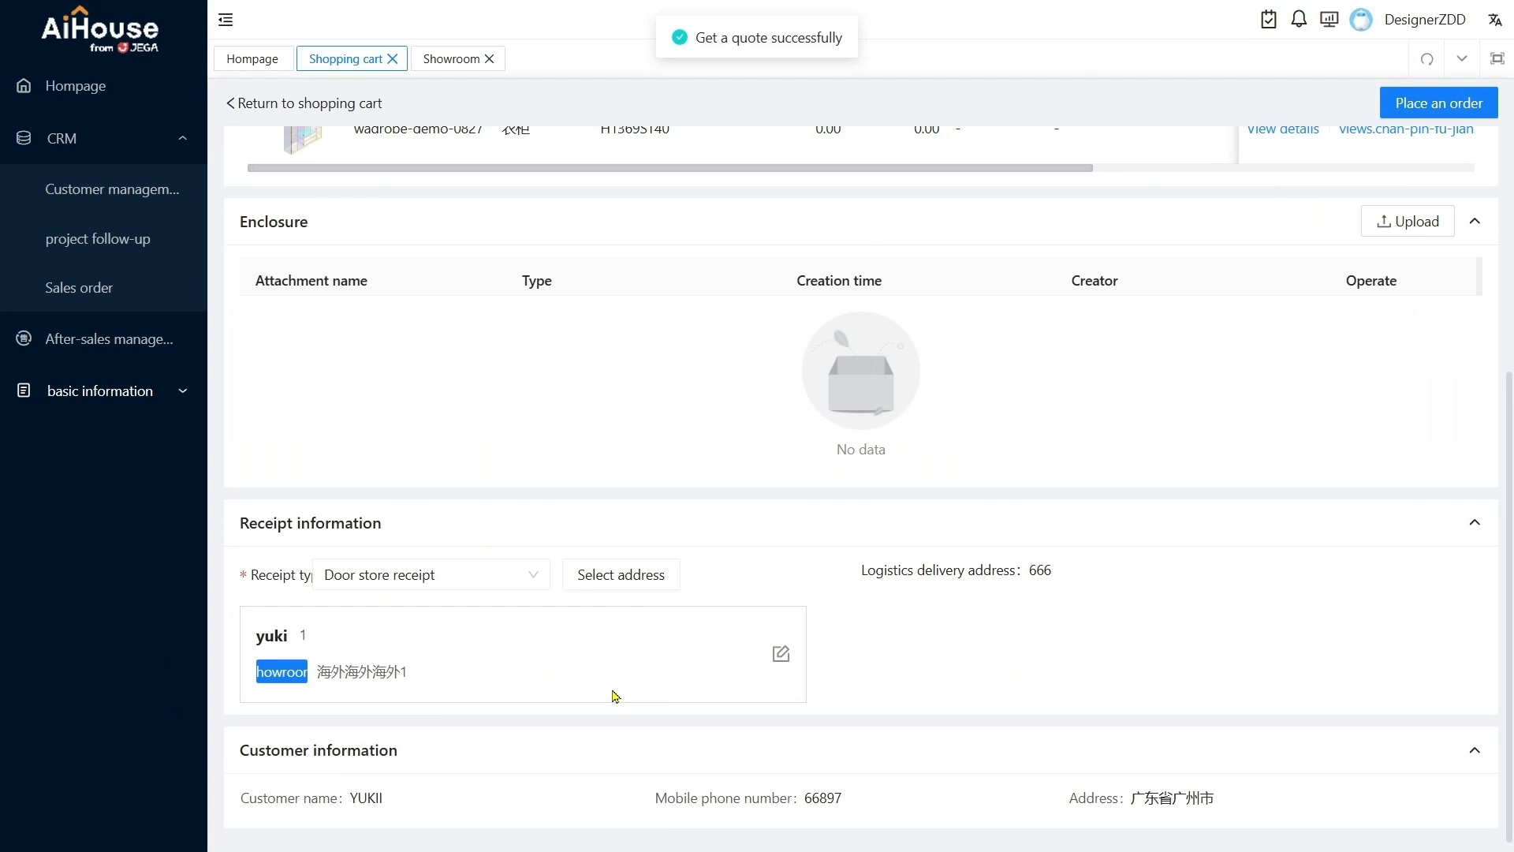
pyautogui.scroll(5, 615, 696)
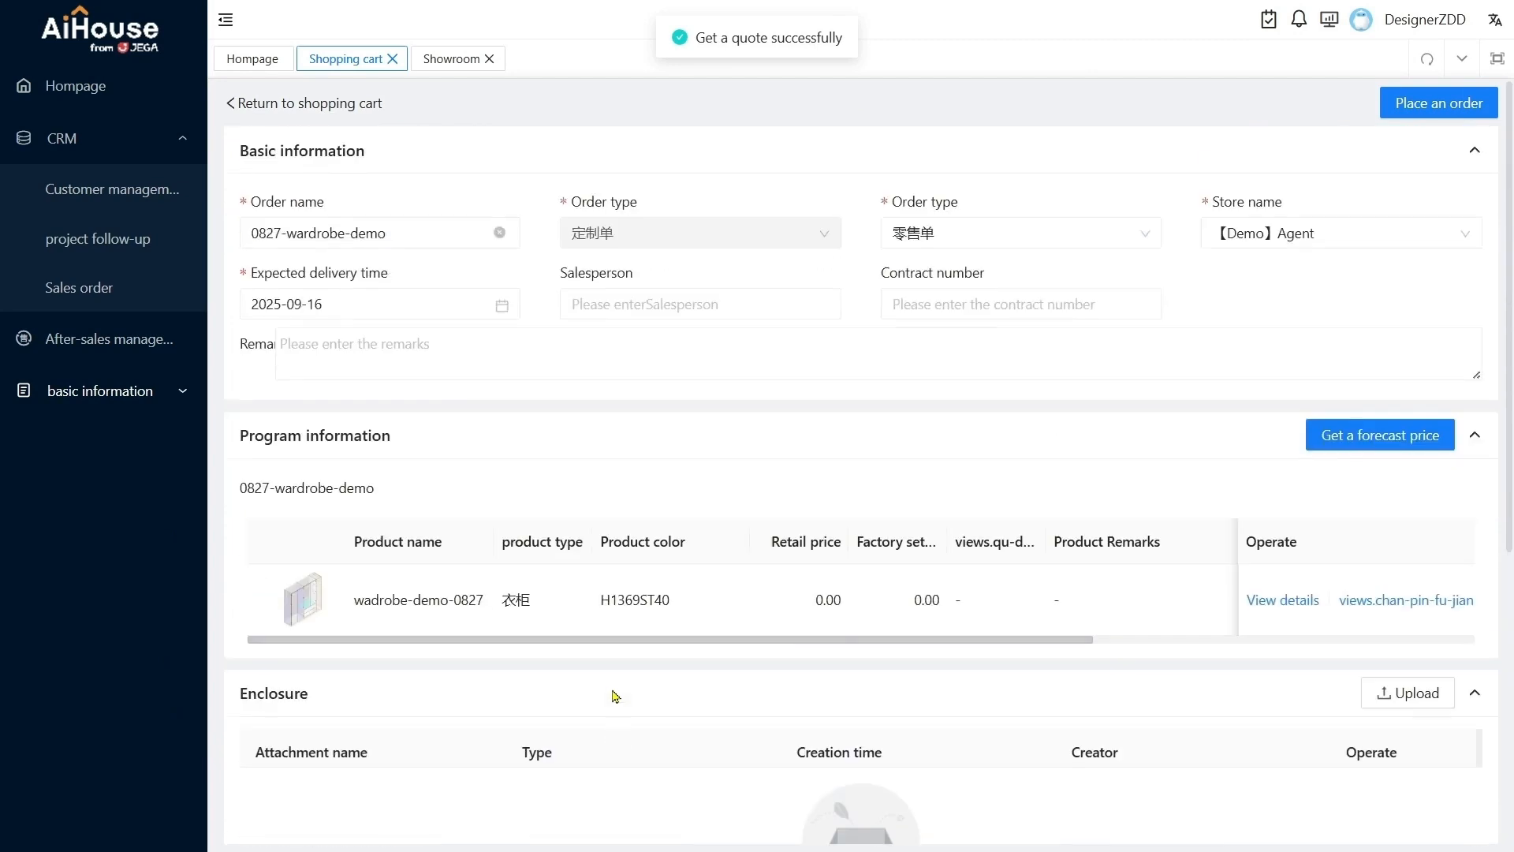
pyautogui.click(1407, 114)
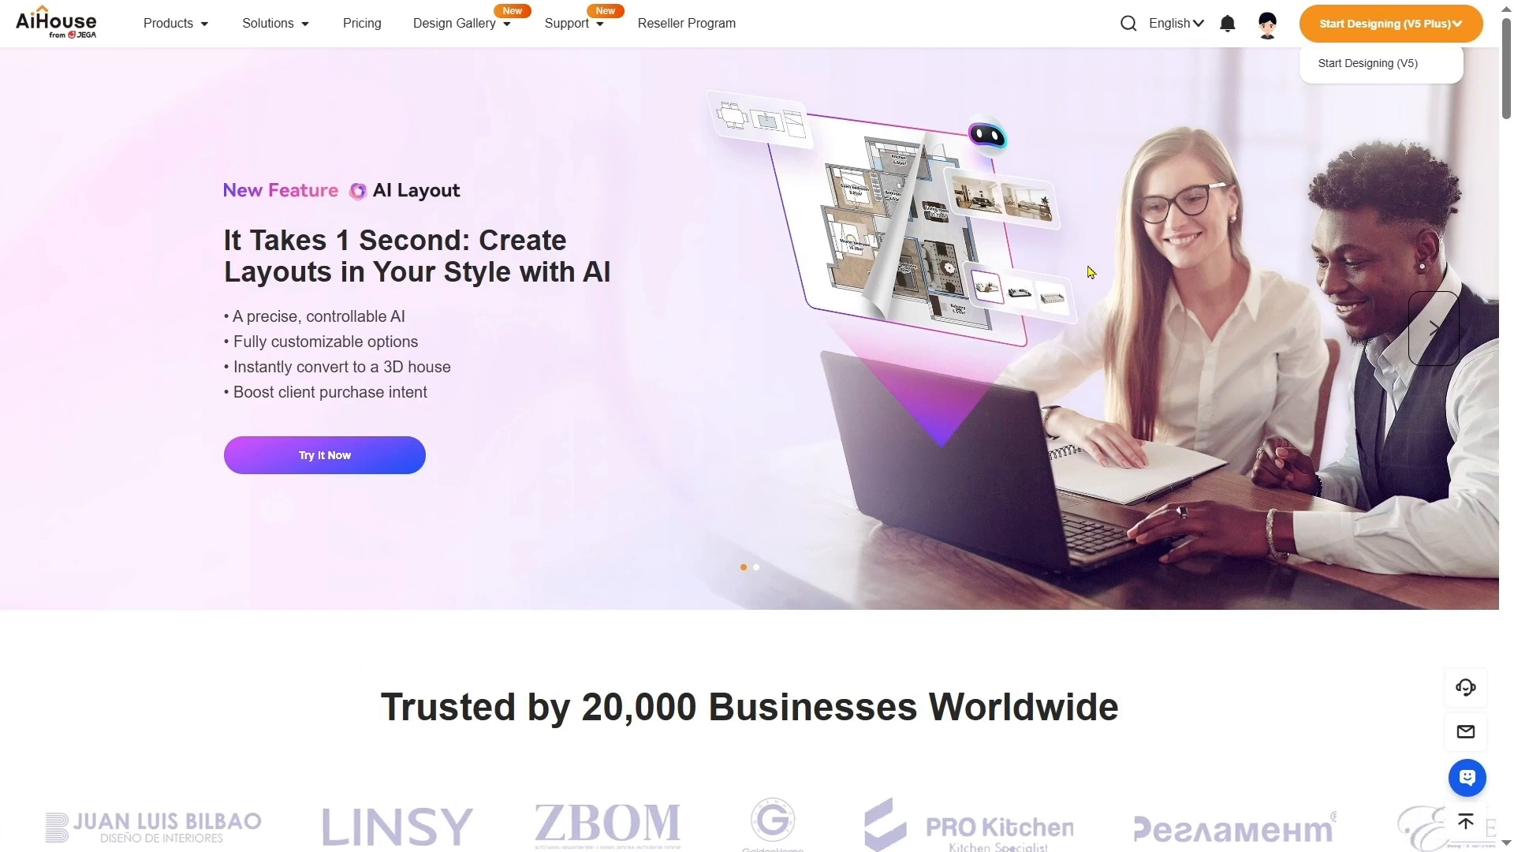
# Sign out of the designer account on the AiHouse website and switch to the new browser tab
pyautogui.click(1268, 40)
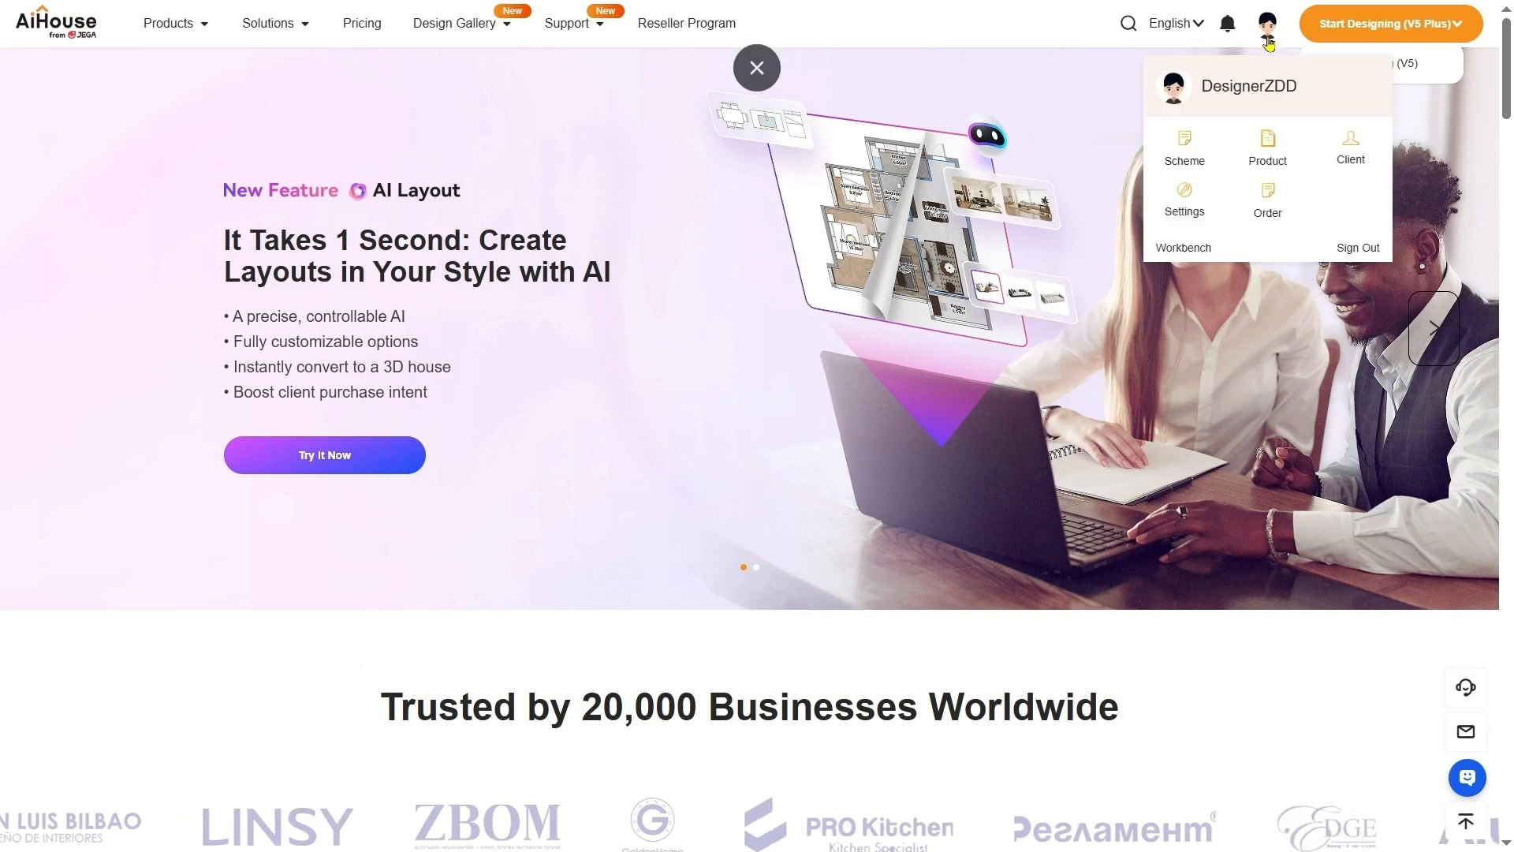
pyautogui.click(1355, 246)
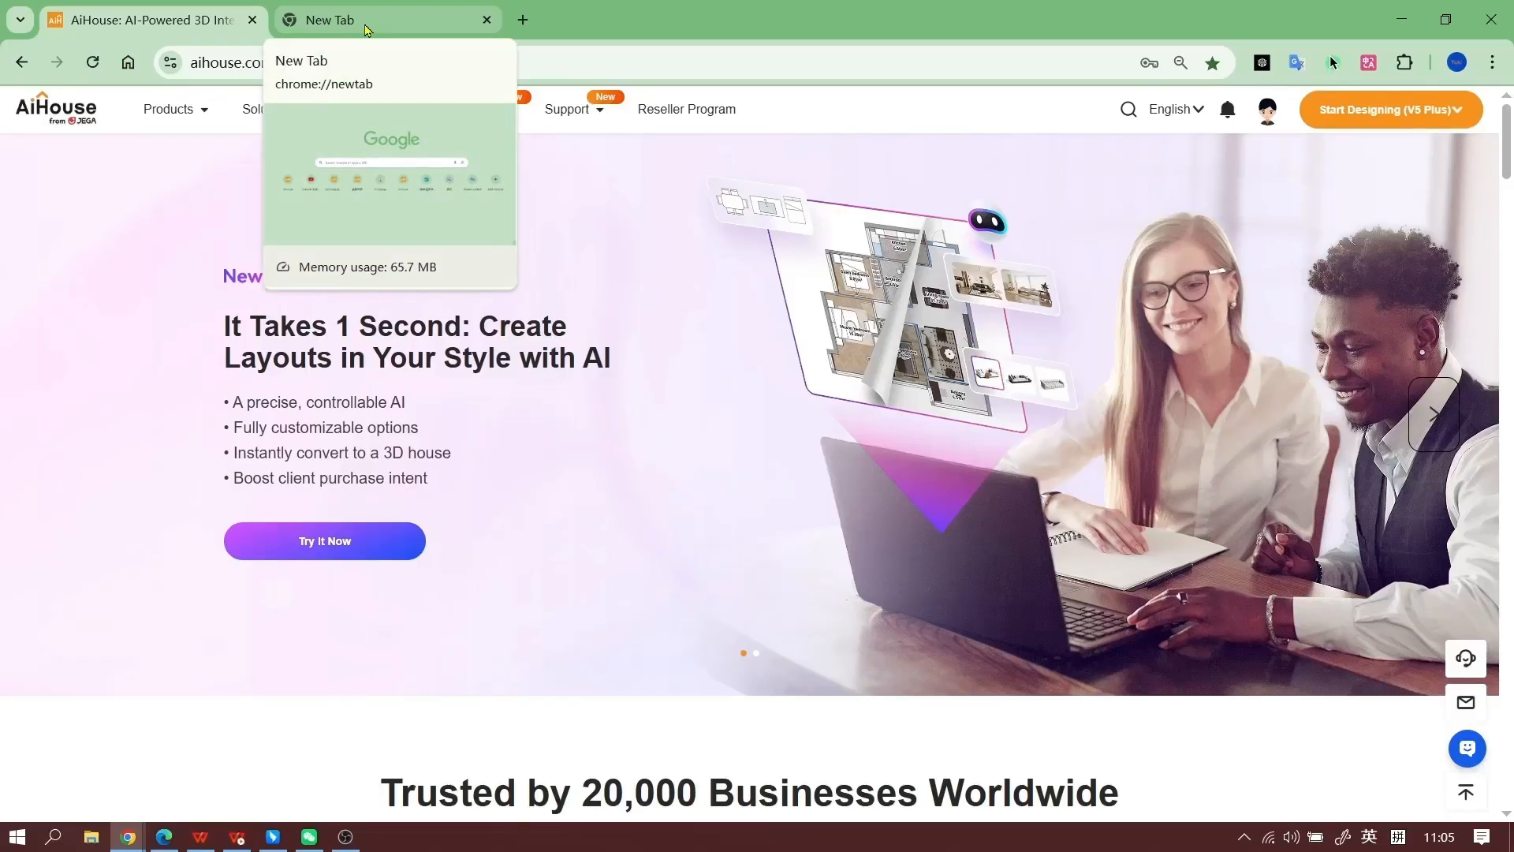
pyautogui.click(366, 30)
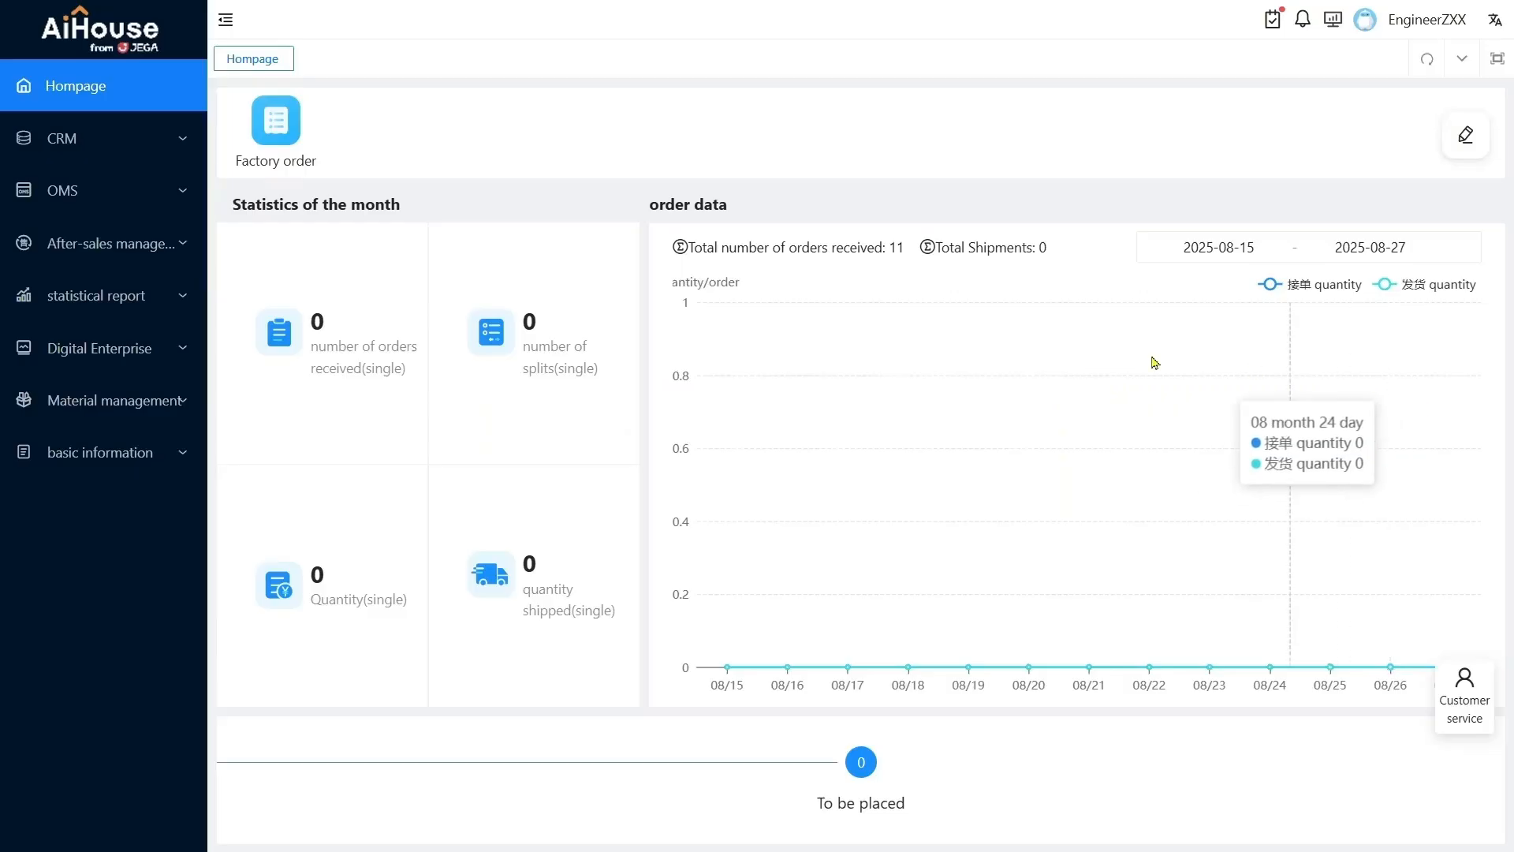
# Open the factory orders in the engineer's order management, select wadrobe-demo-0827 and open it in 3D for review
pyautogui.click(97, 194)
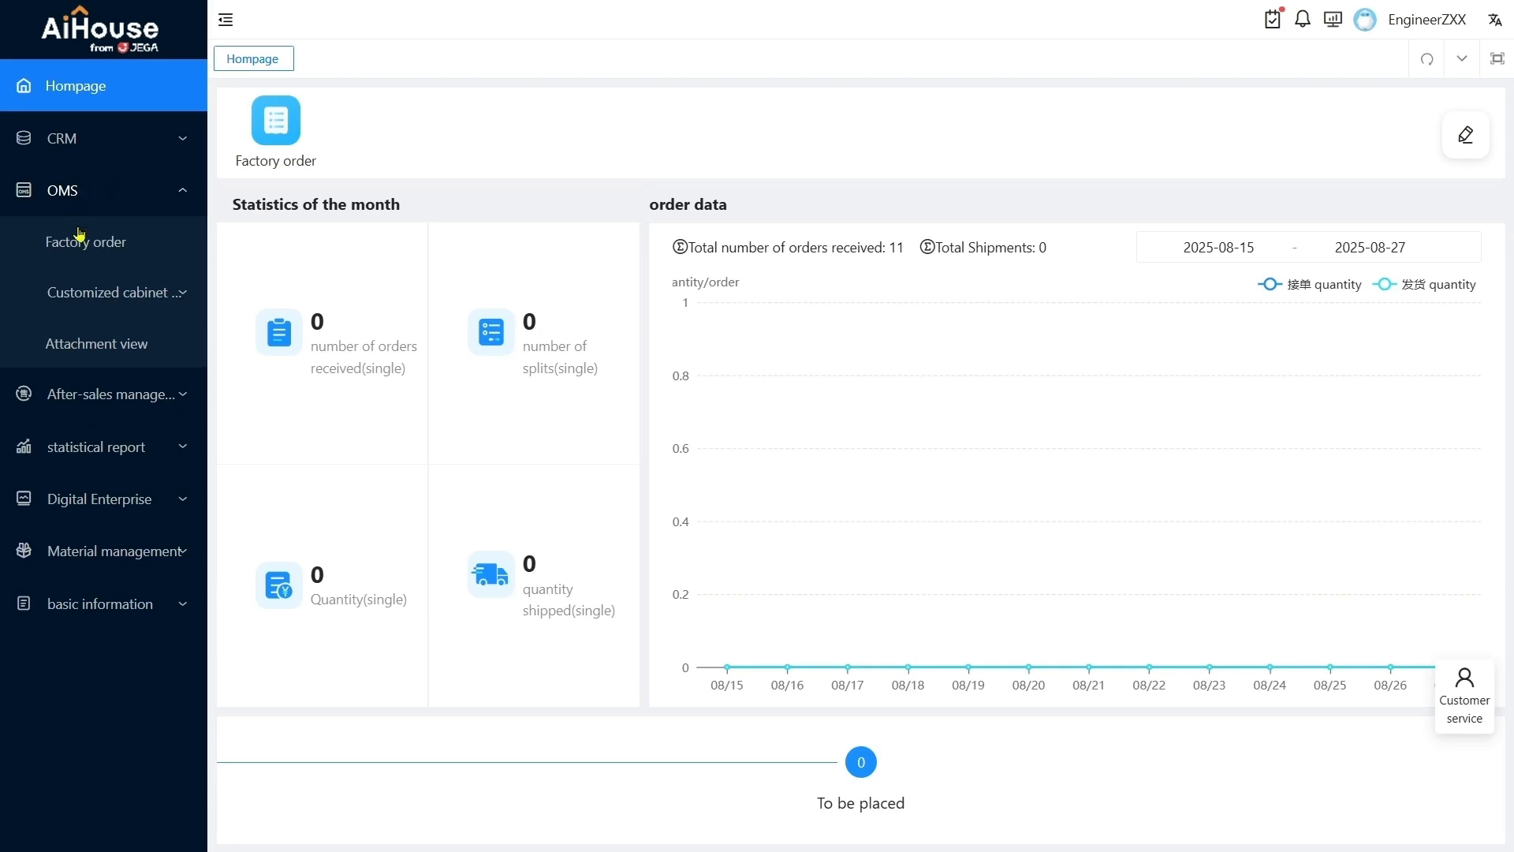
pyautogui.click(108, 245)
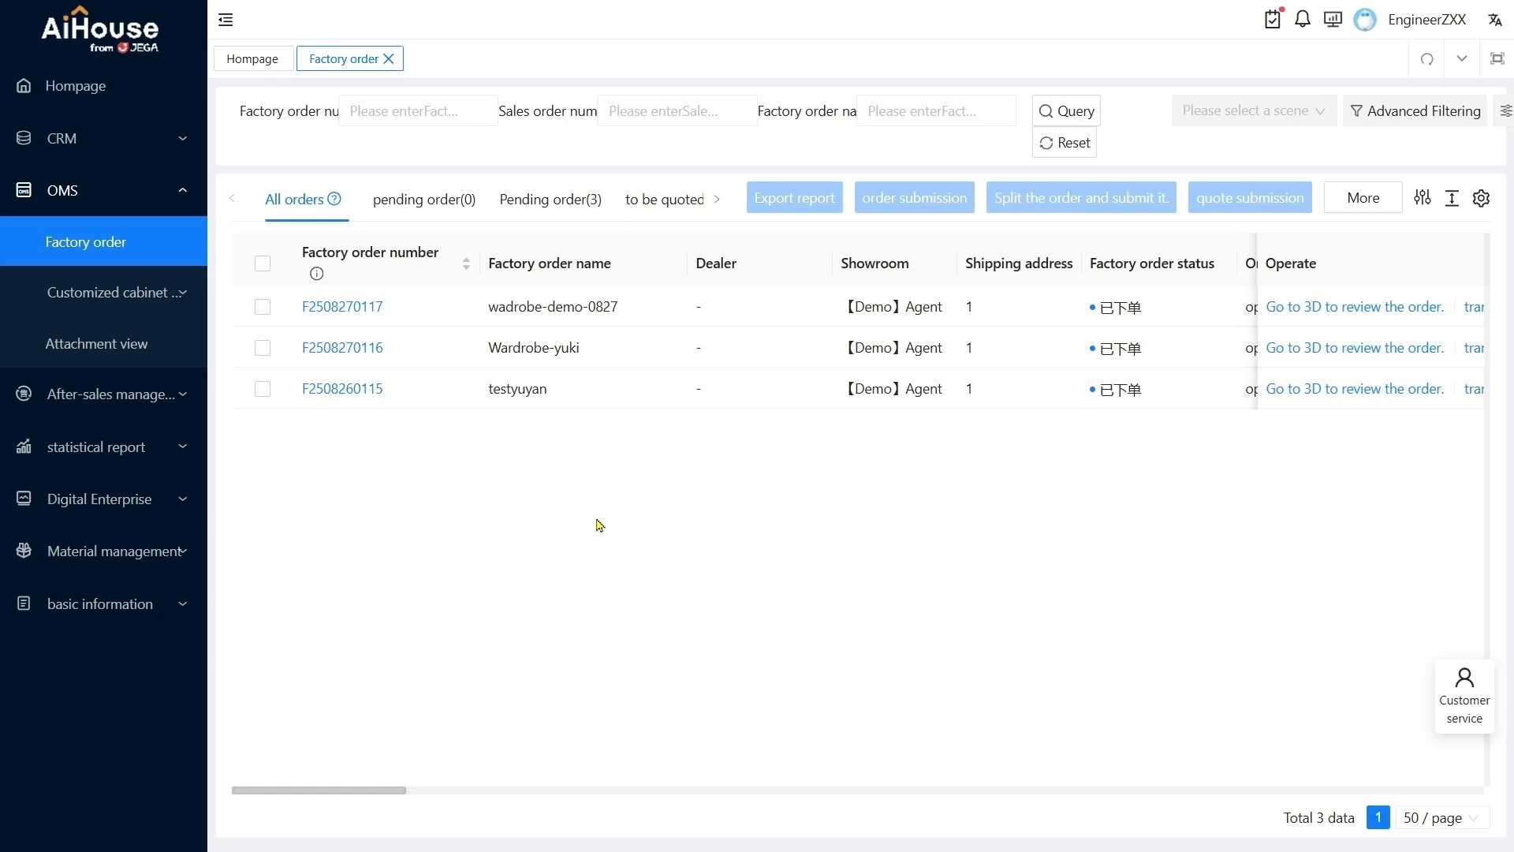
pyautogui.click(263, 307)
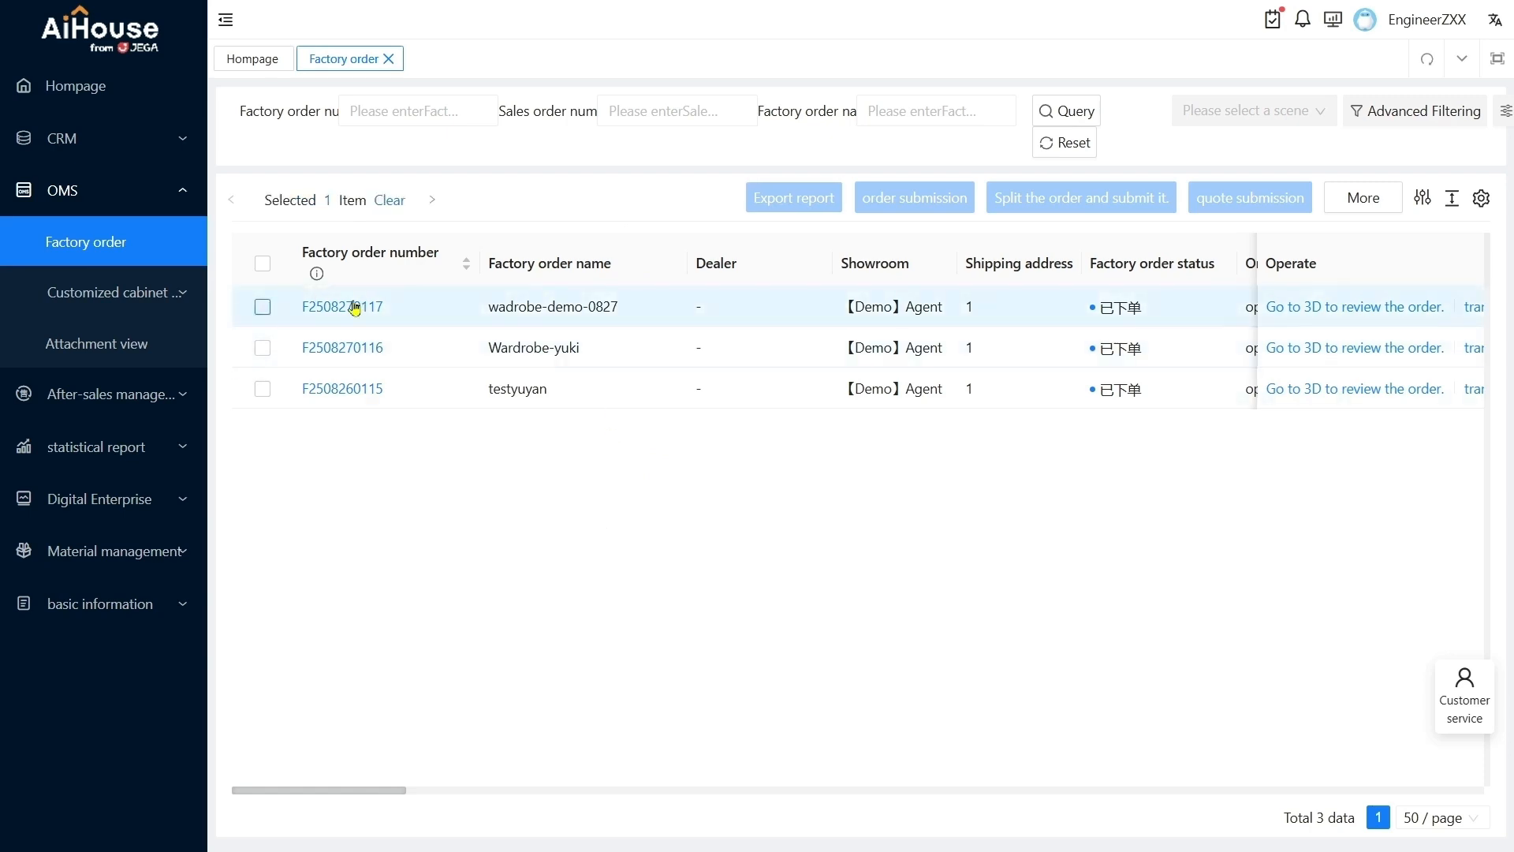
pyautogui.click(1351, 309)
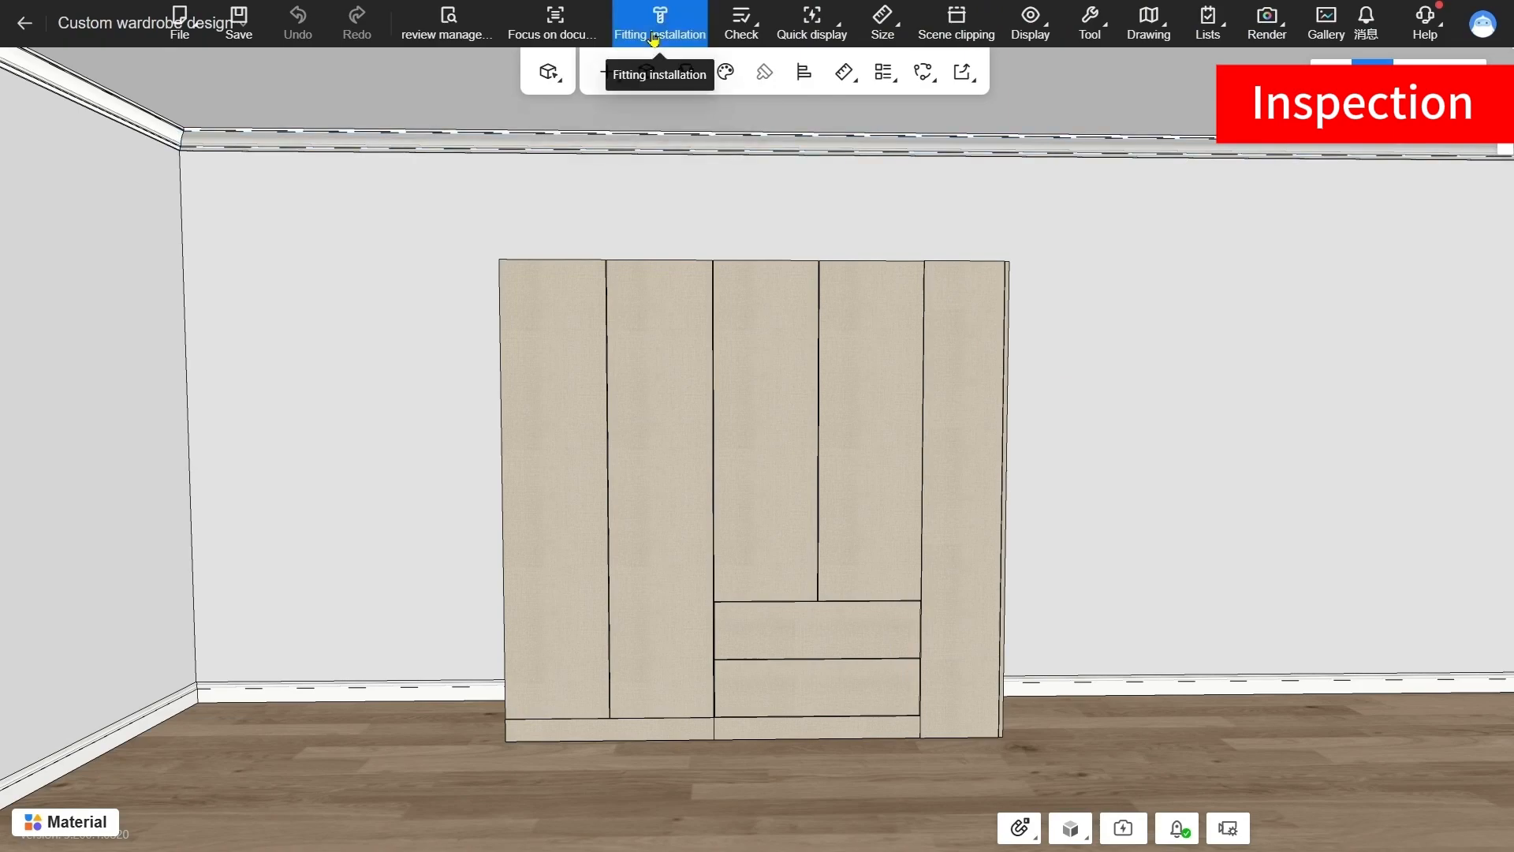
# Open the fitting installation settings for the wardrobe and dismiss the prompt about overwriting the ordered hardware
pyautogui.click(653, 39)
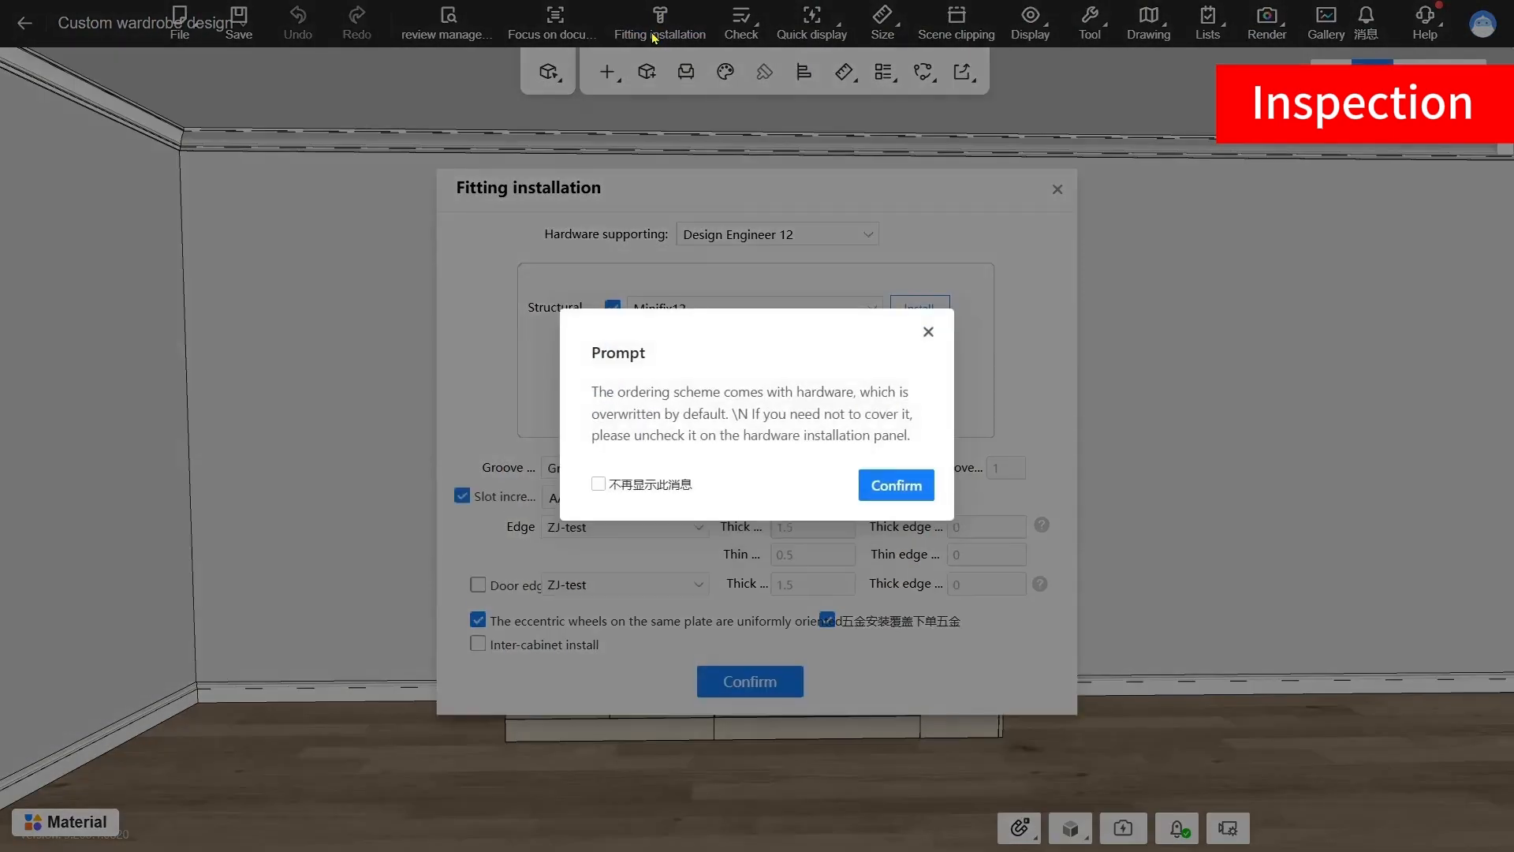
pyautogui.click(929, 331)
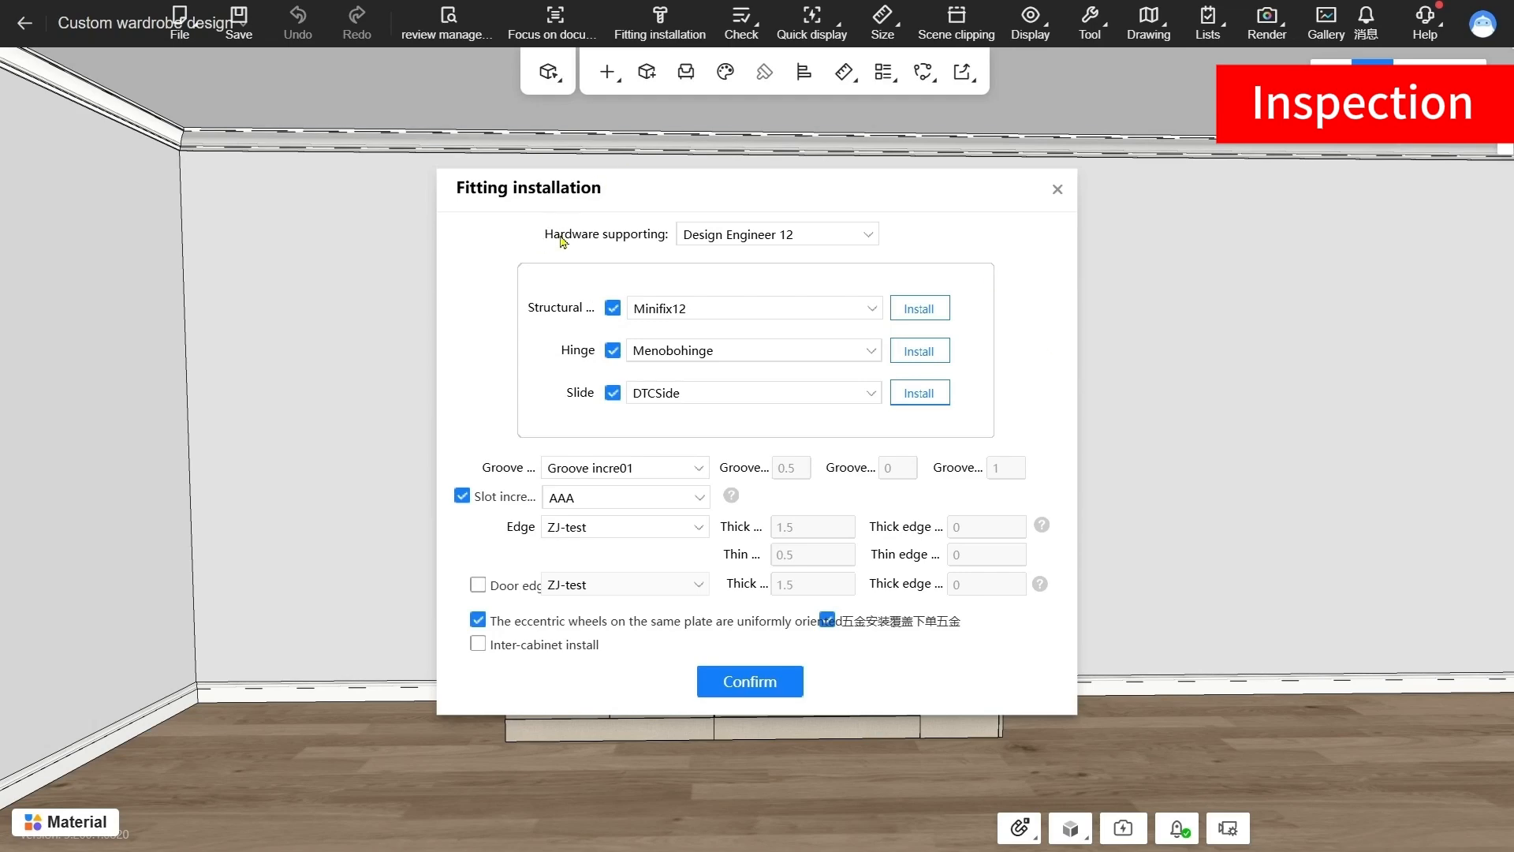
# Examine the available options for the hardware set, structural fittings, hinges and slides without changing the selection
pyautogui.click(865, 236)
pyautogui.click(957, 256)
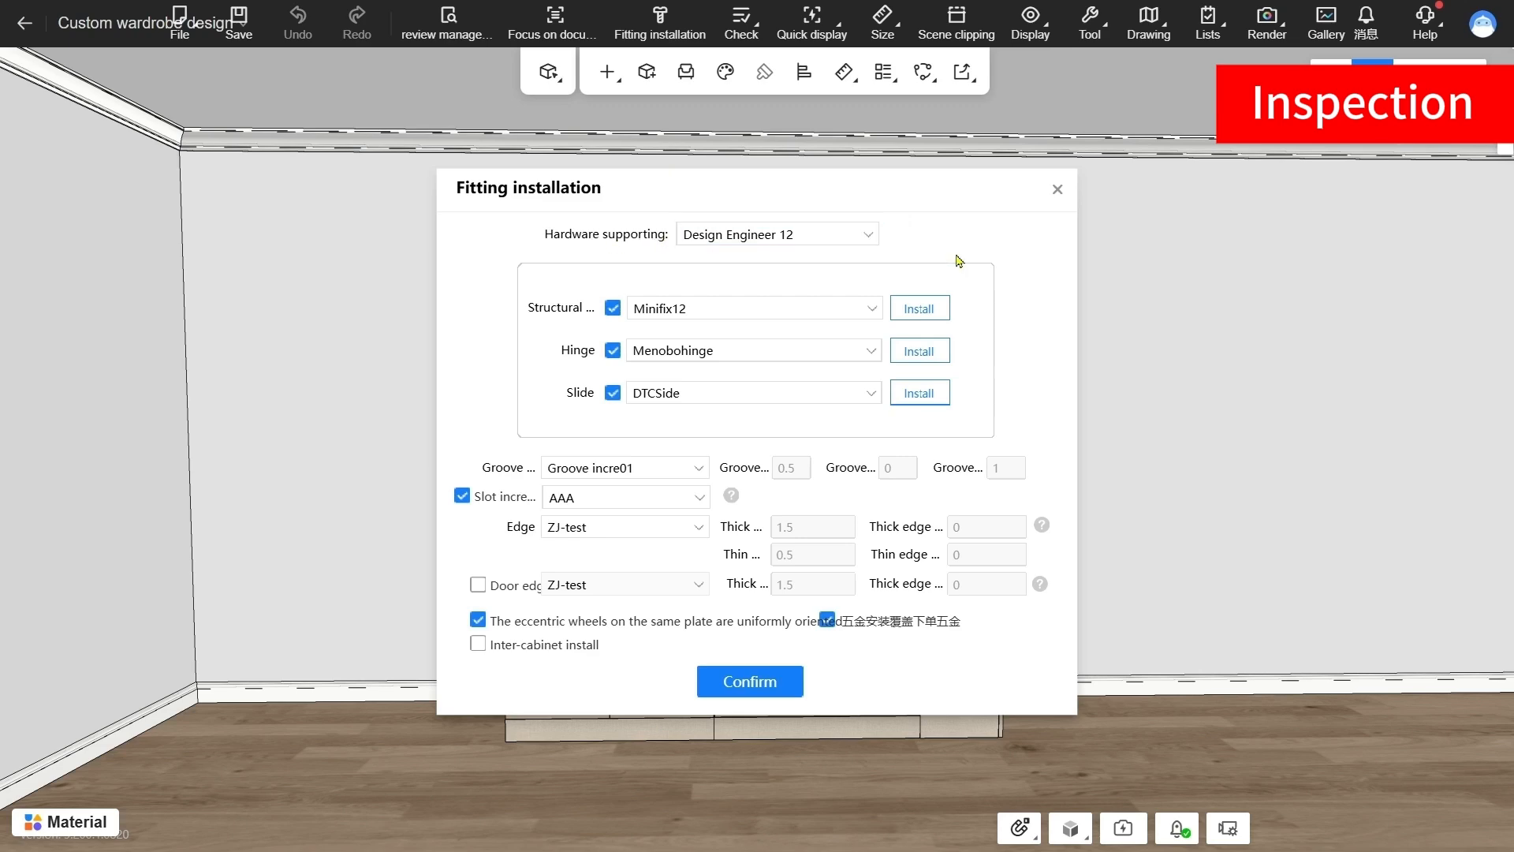
pyautogui.click(869, 310)
pyautogui.click(869, 313)
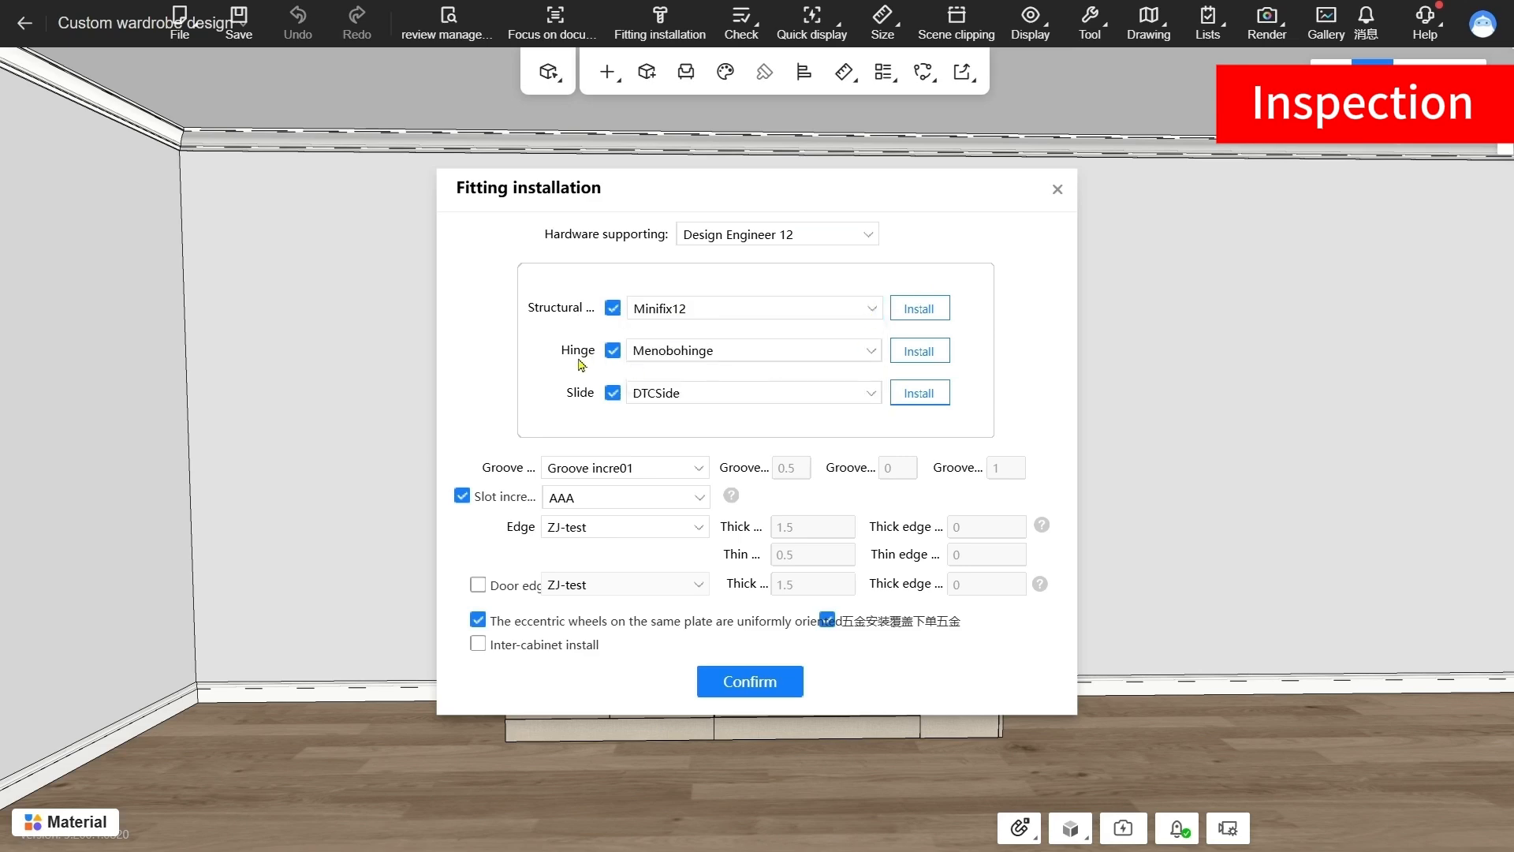
pyautogui.click(872, 350)
pyautogui.click(872, 350)
pyautogui.click(875, 393)
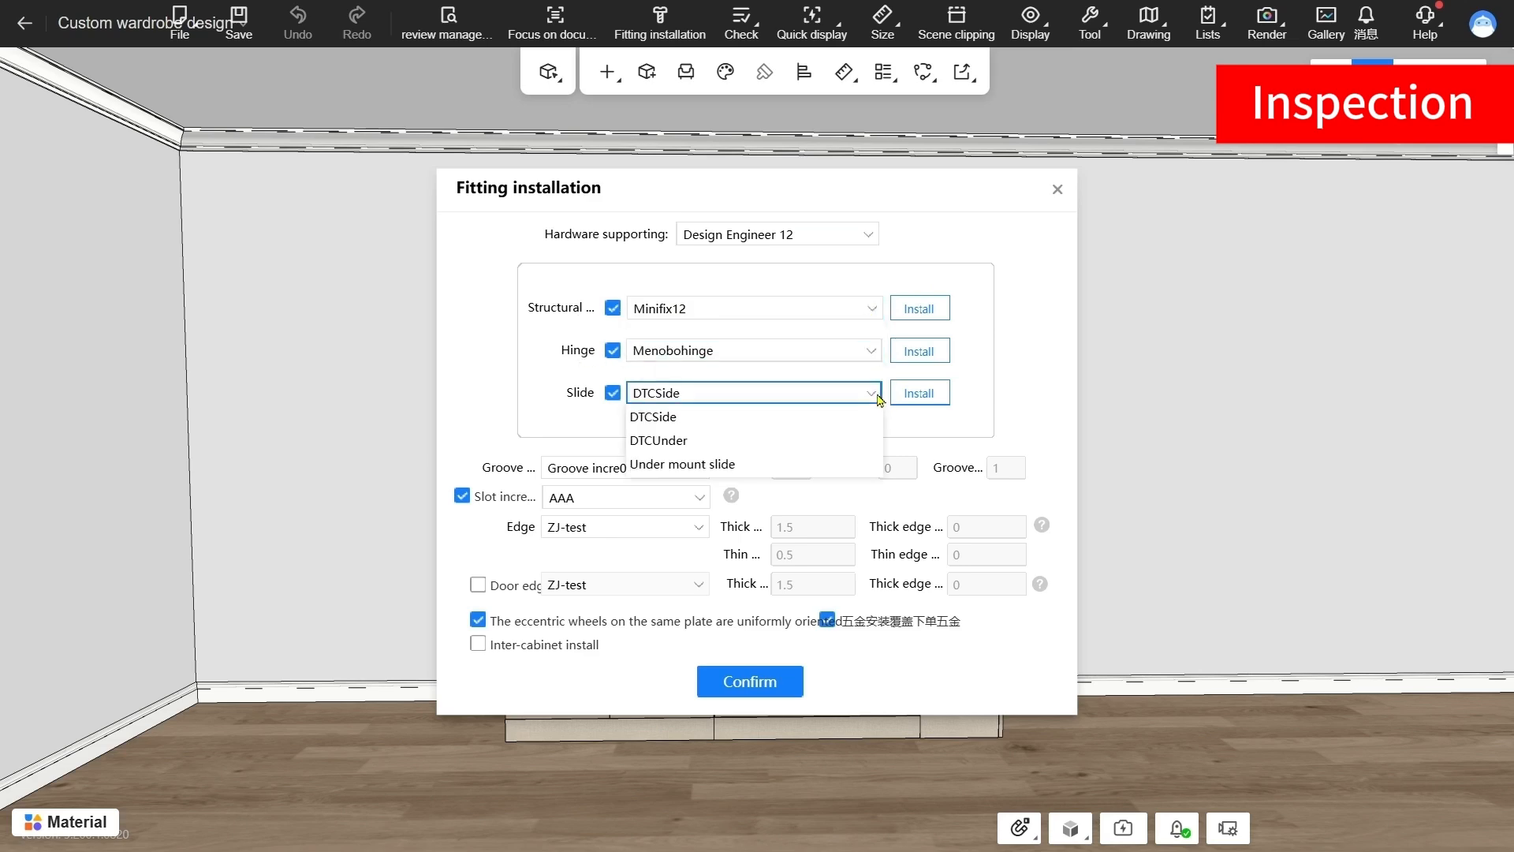
pyautogui.click(876, 392)
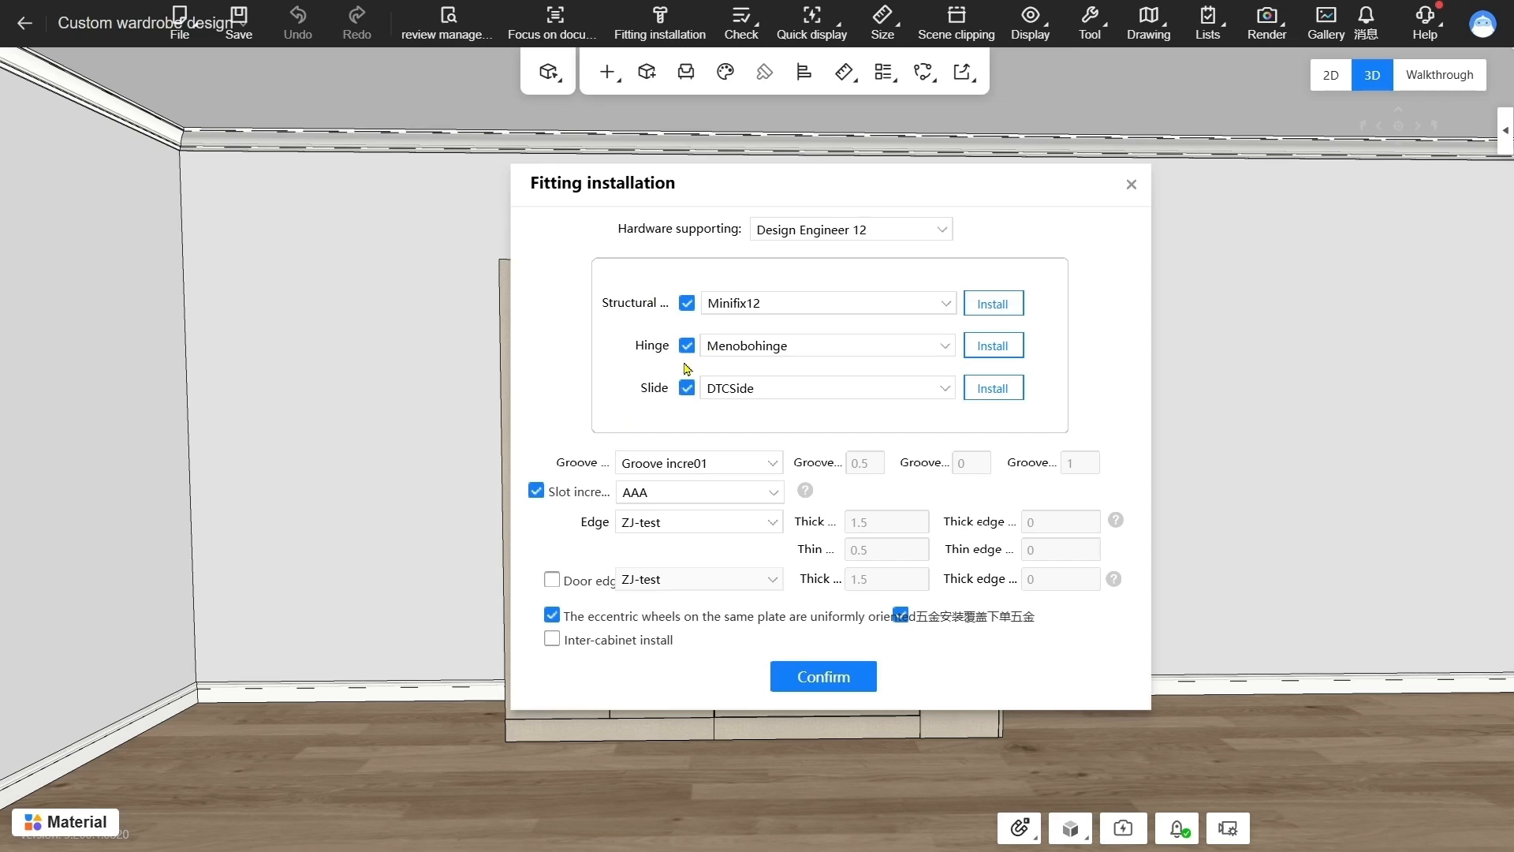
# Install Minifix12, Menobohinge and DTCSide hardware from the Design Engineer 12 set, keeping the ordered-hardware override enabled
pyautogui.click(900, 615)
pyautogui.click(900, 614)
pyautogui.click(835, 672)
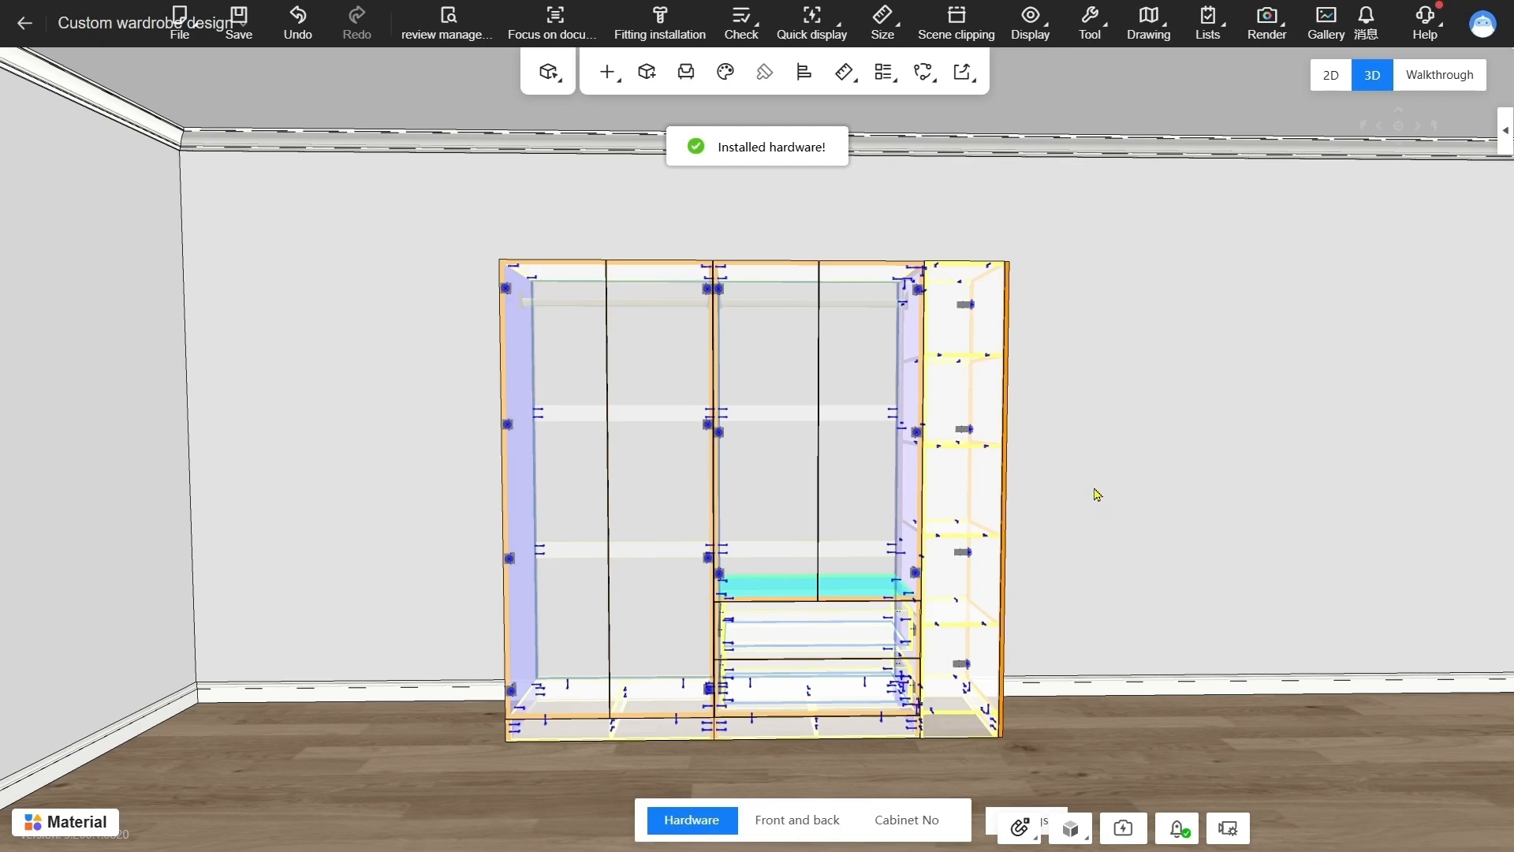
# Run the production check on the wardrobe with its installed hardware
pyautogui.moveTo(1097, 495); pyautogui.dragTo(1075, 447)
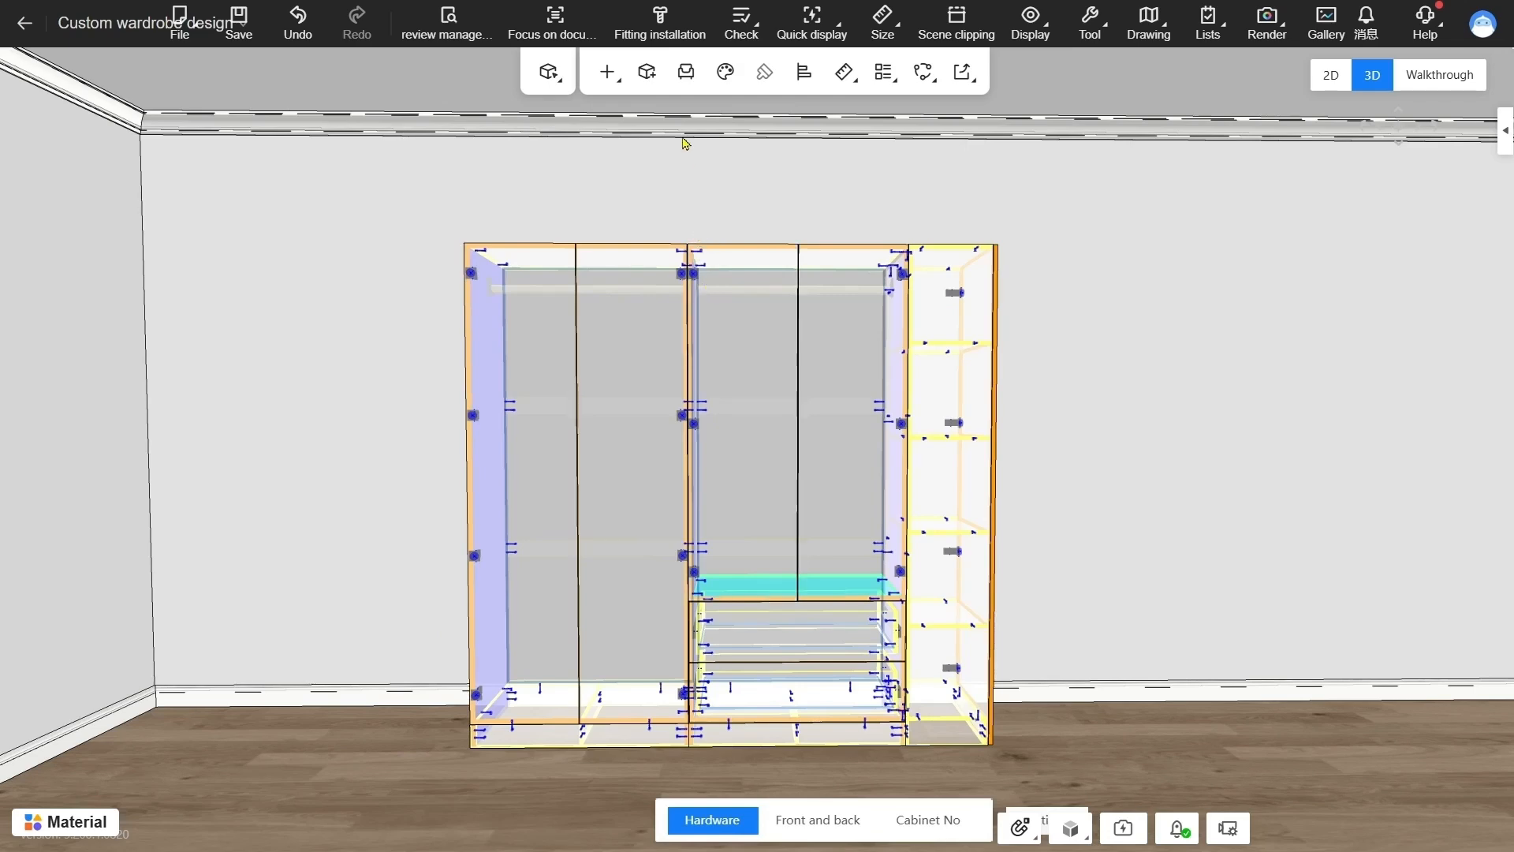
pyautogui.moveTo(749, 23)
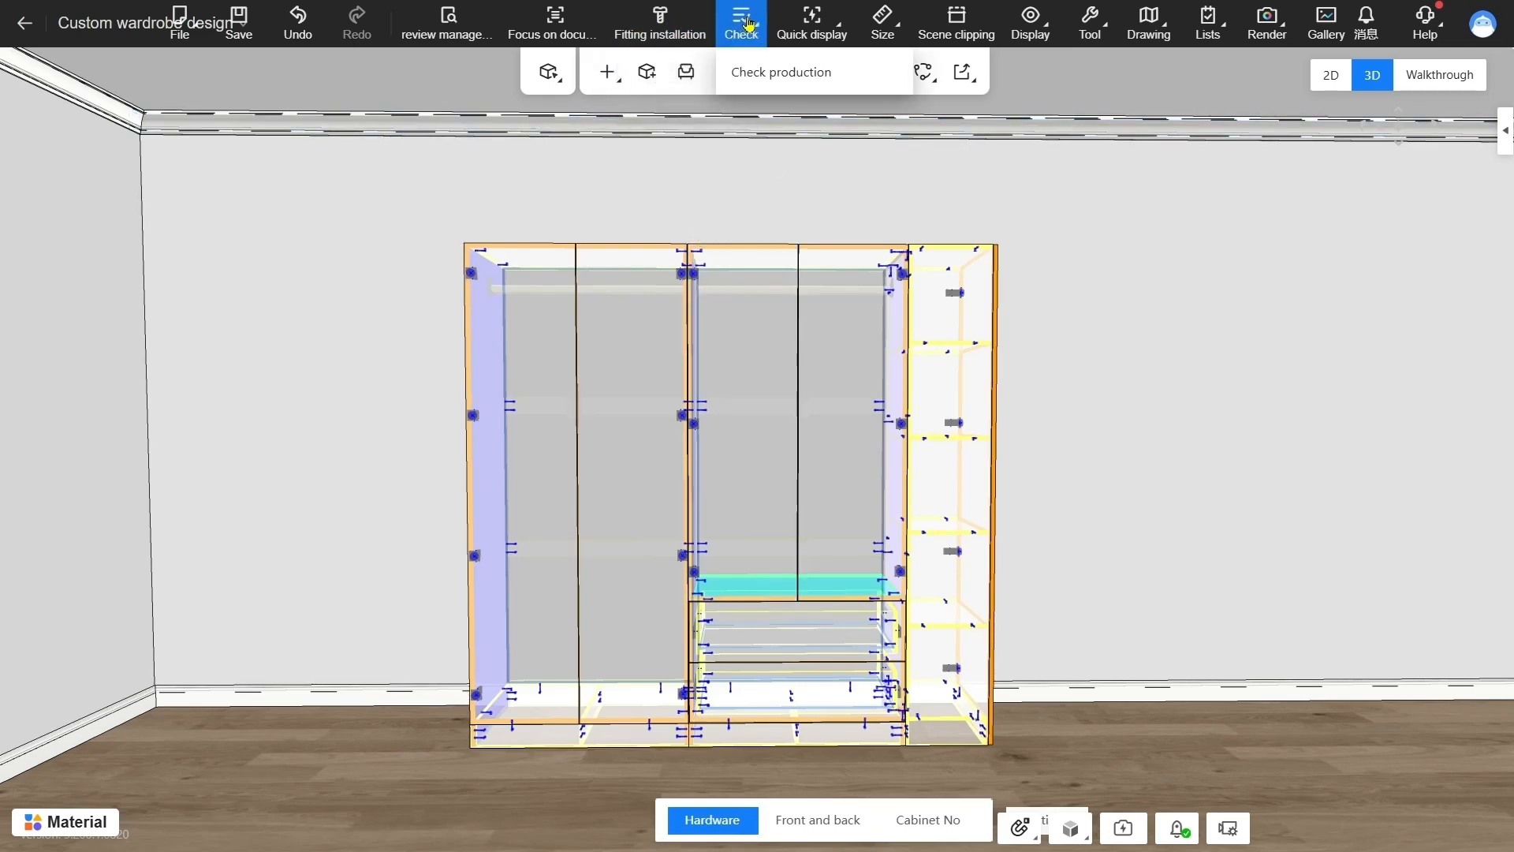
pyautogui.click(781, 73)
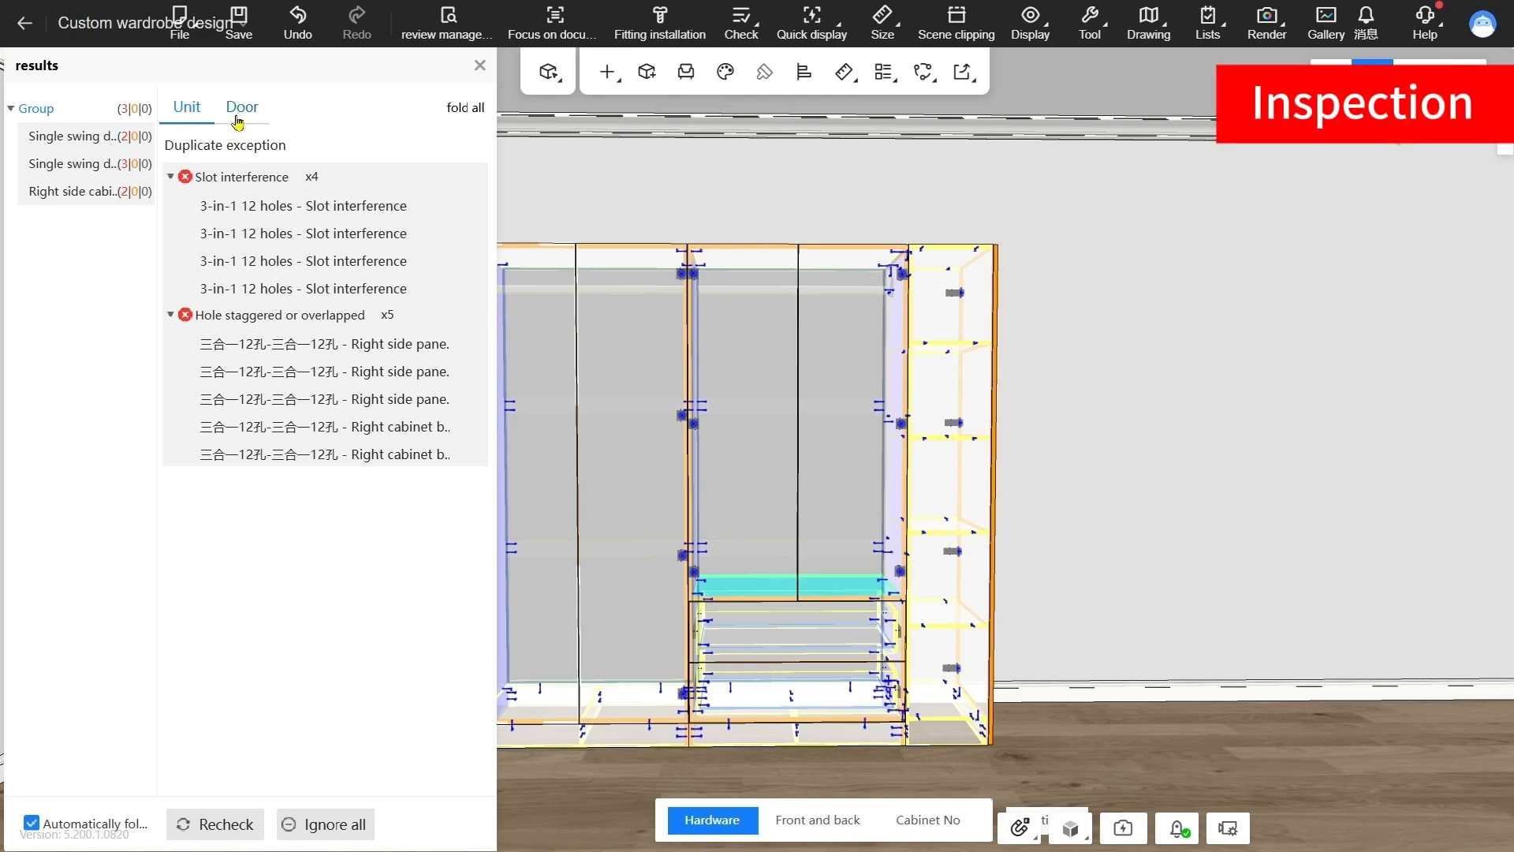
# Locate the first slot interference from the check results and delete the conflicting 3-in-1 12 holes fitting on the cabinet's bottom front edge
pyautogui.click(243, 207)
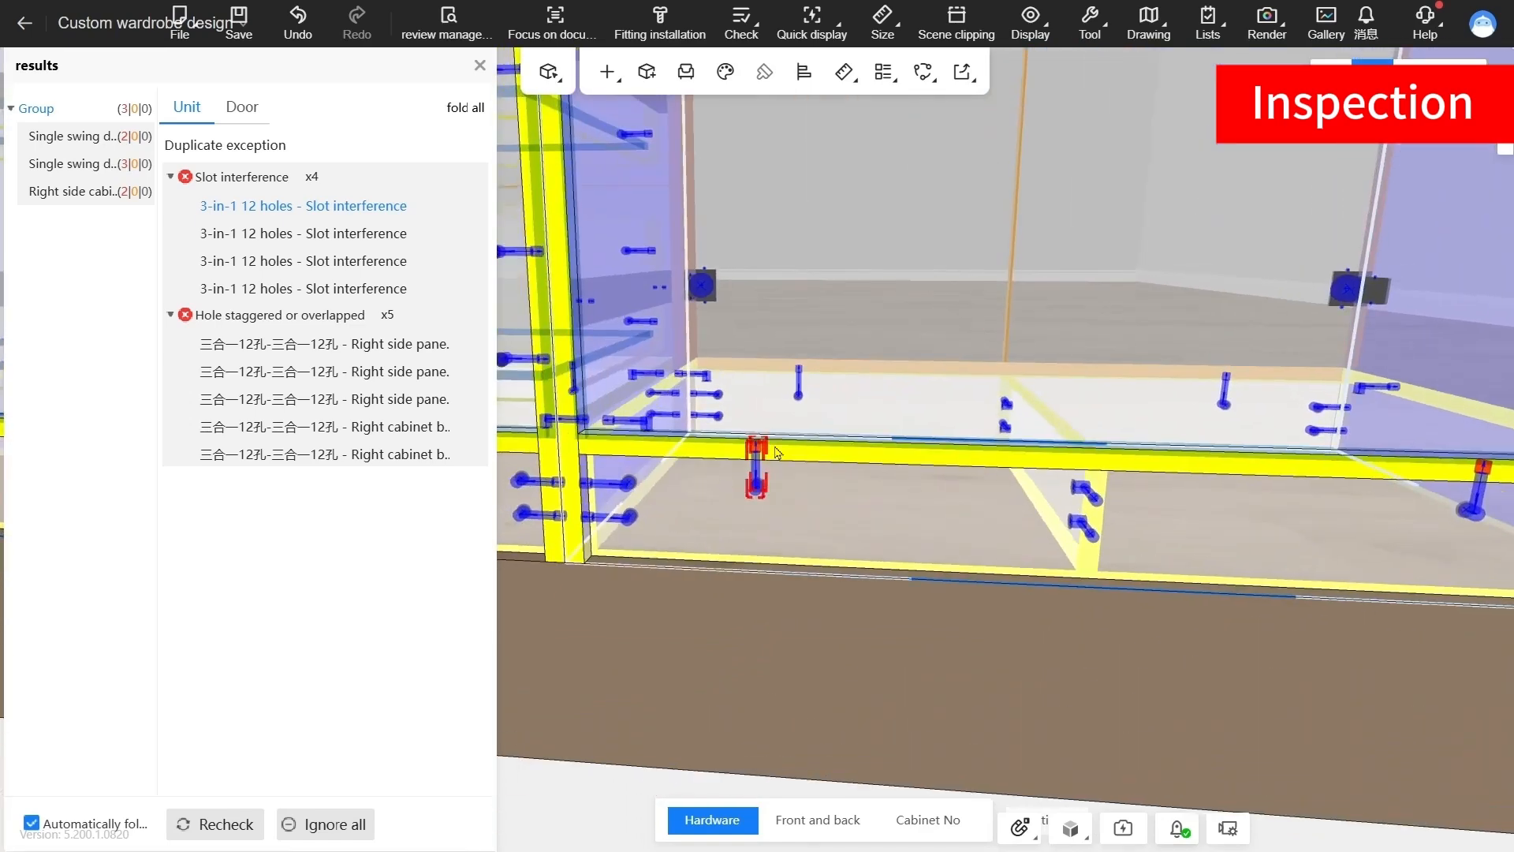
pyautogui.moveTo(824, 447); pyautogui.dragTo(796, 623)
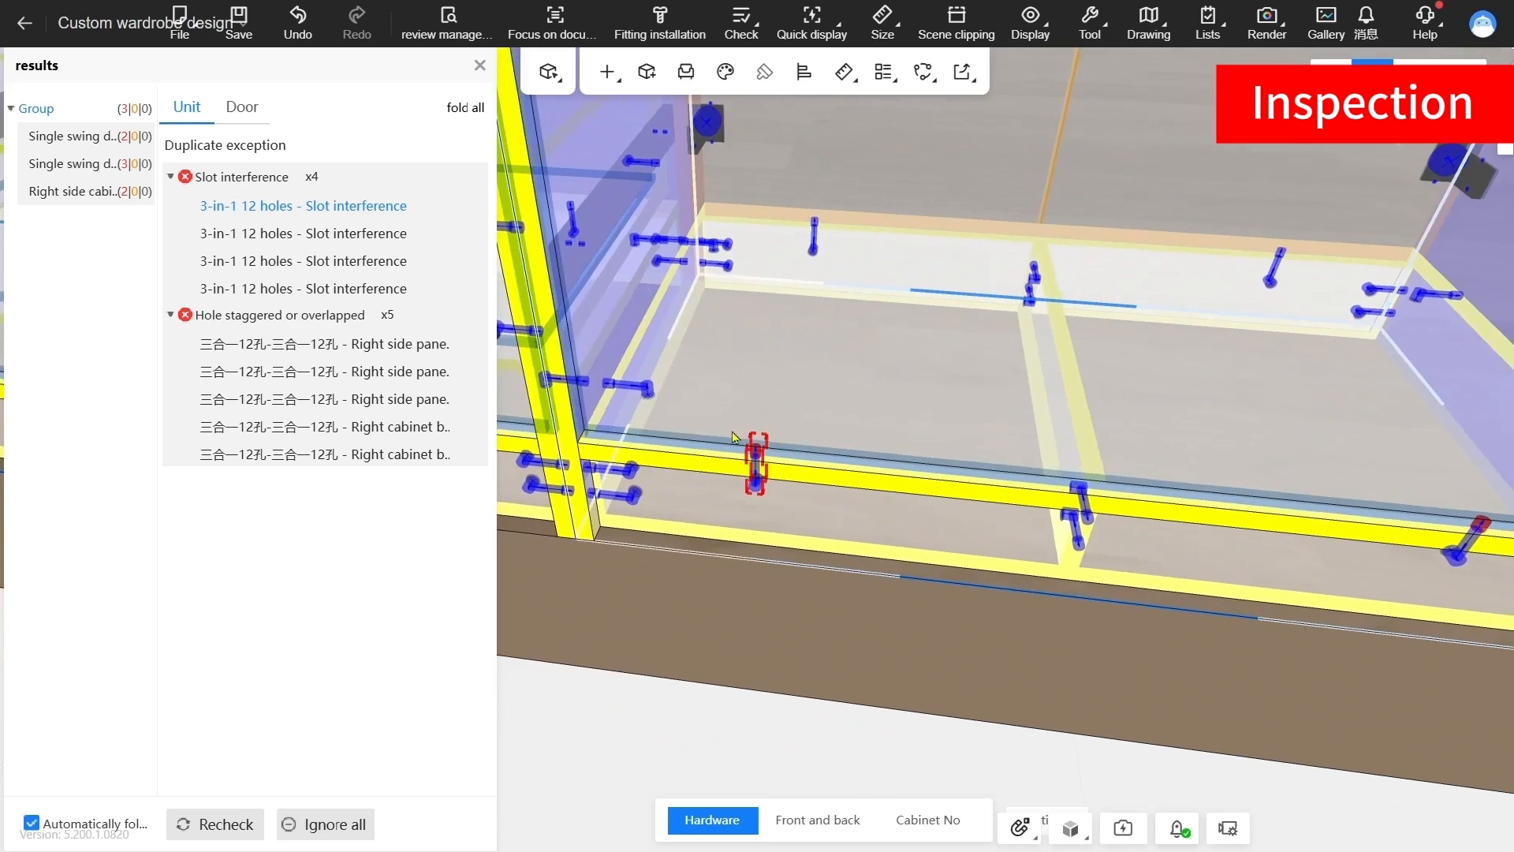
pyautogui.moveTo(787, 530); pyautogui.dragTo(820, 527)
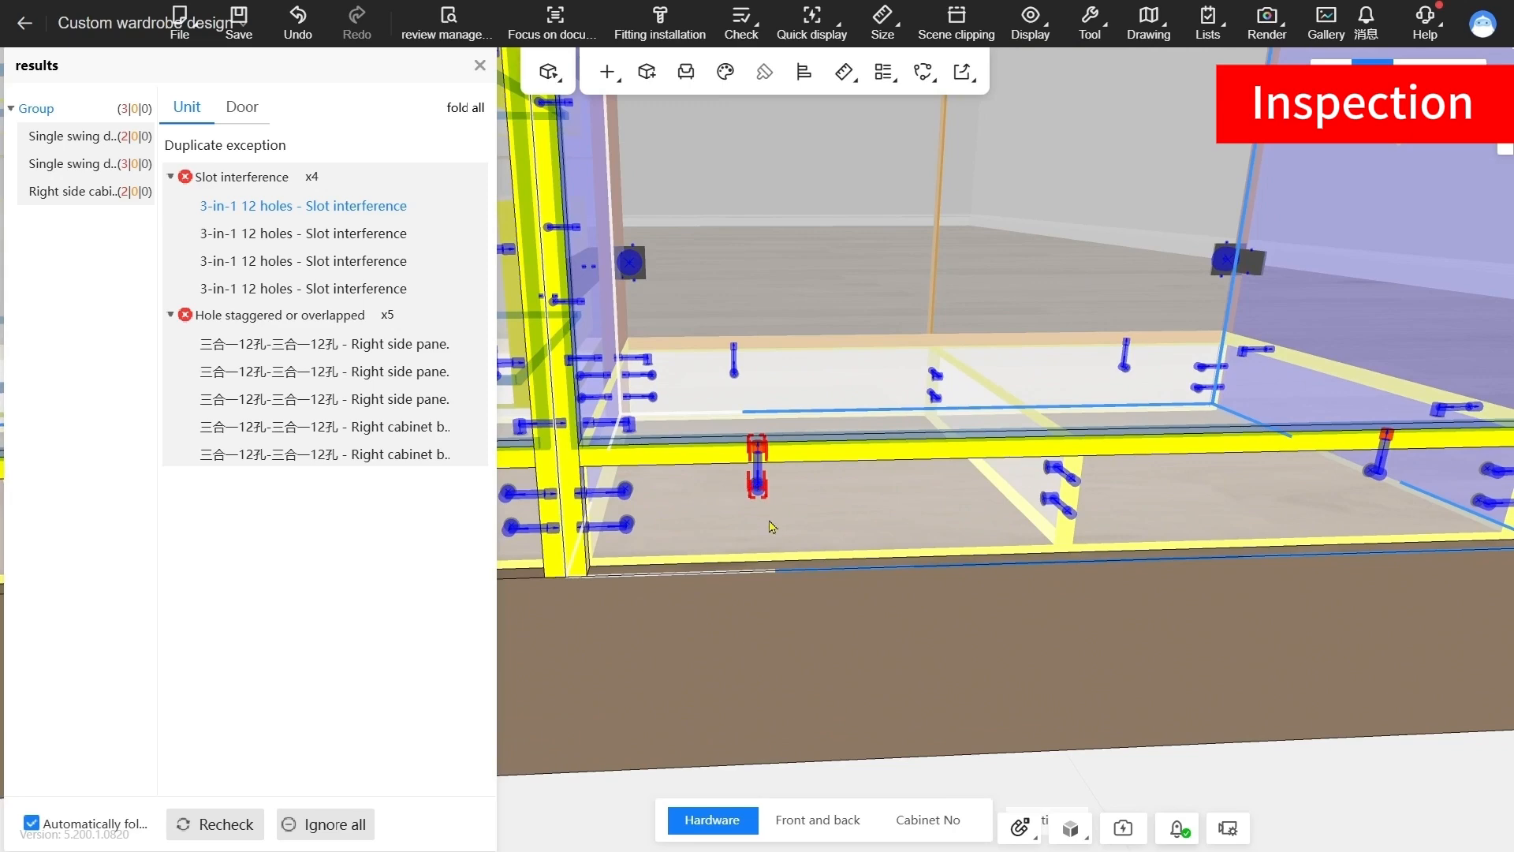
pyautogui.moveTo(820, 537); pyautogui.dragTo(789, 479)
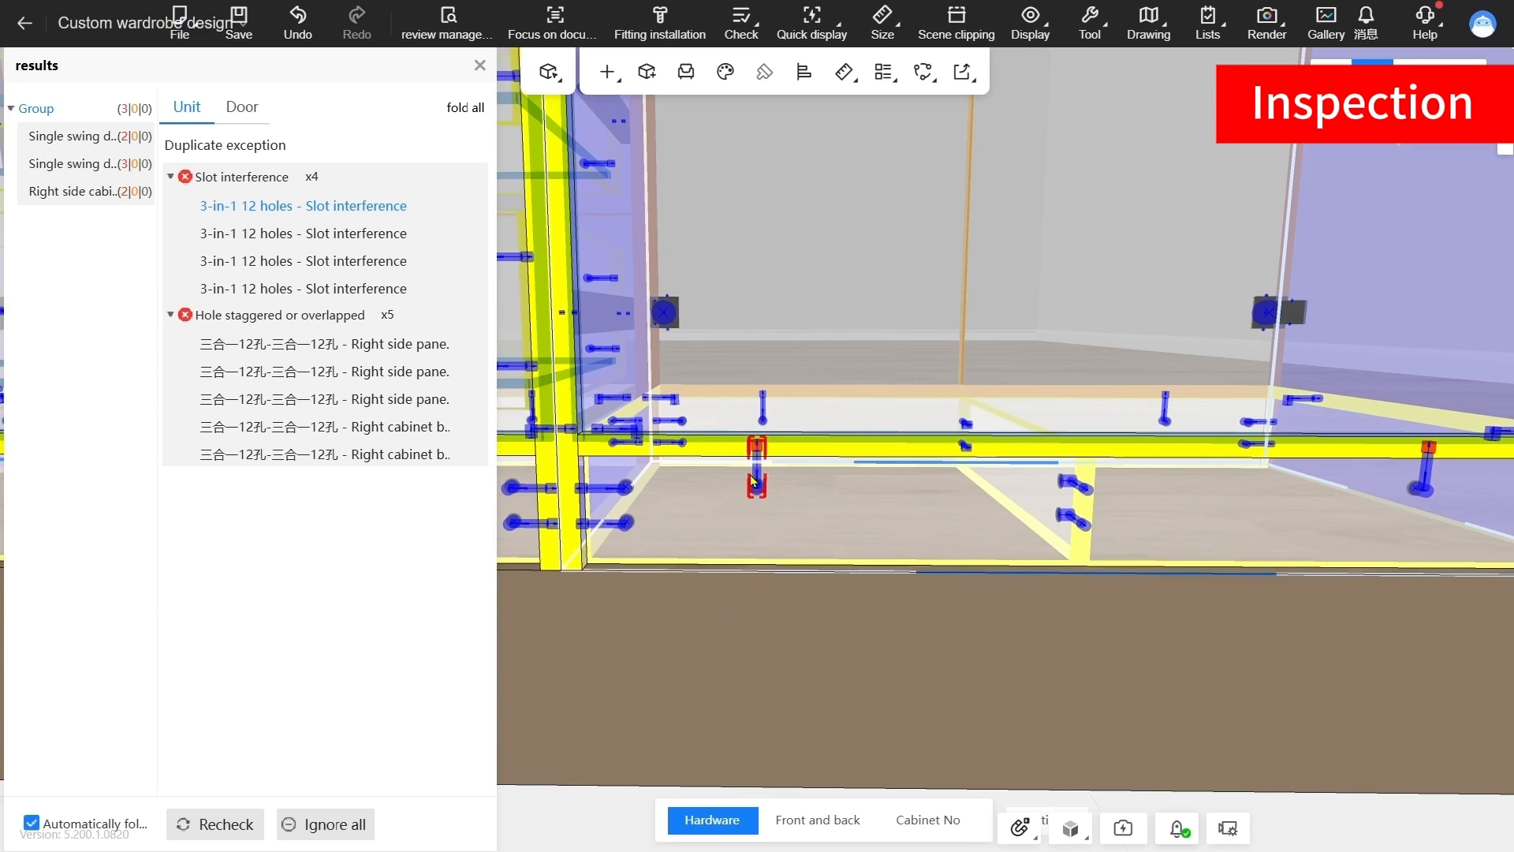
pyautogui.click(753, 480)
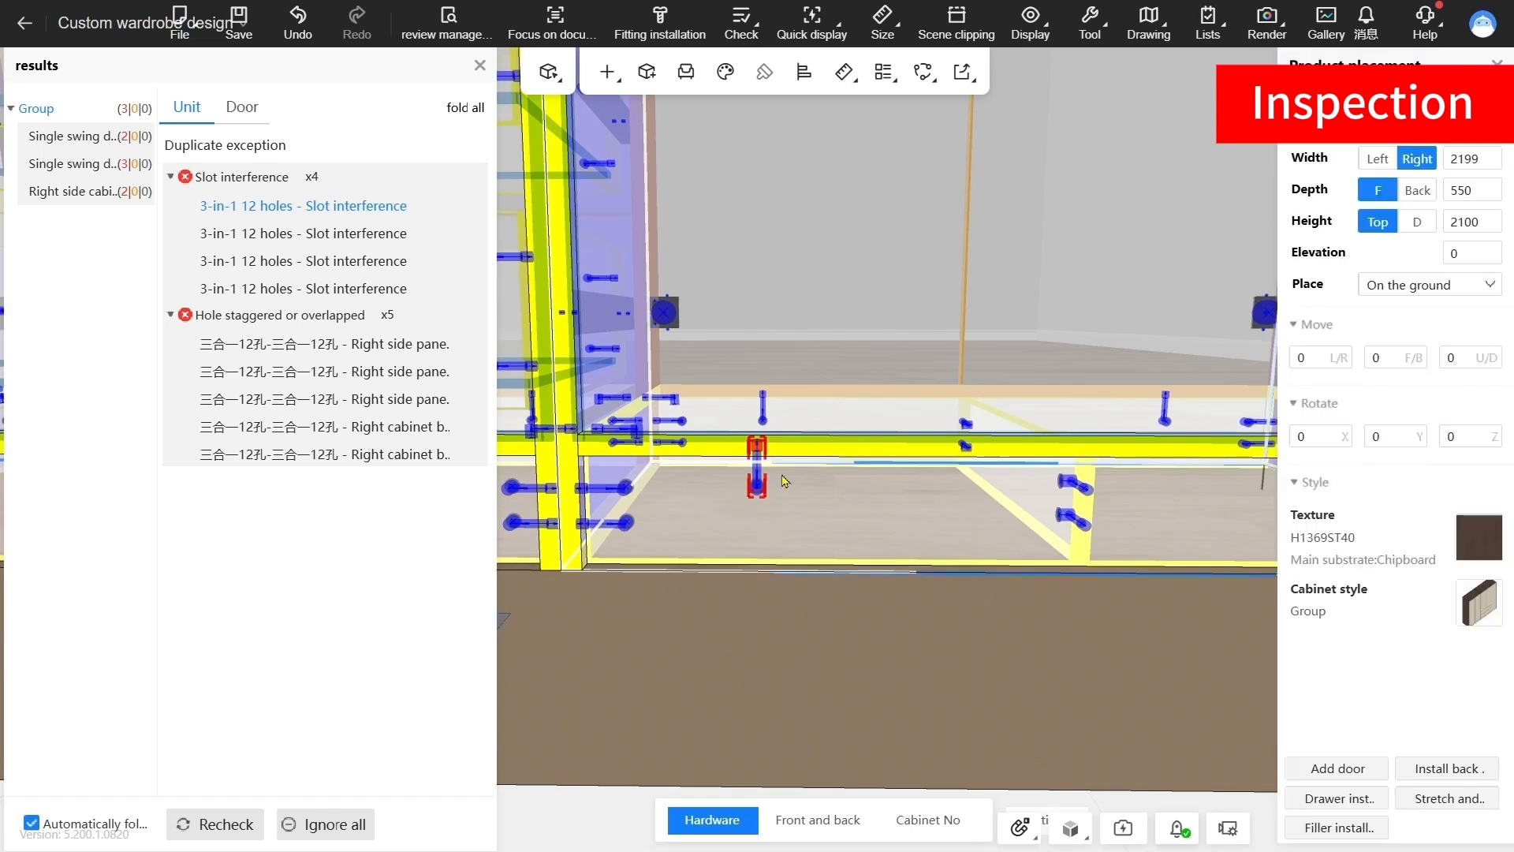
pyautogui.hotkey('ctrl', 'alt', 'm')
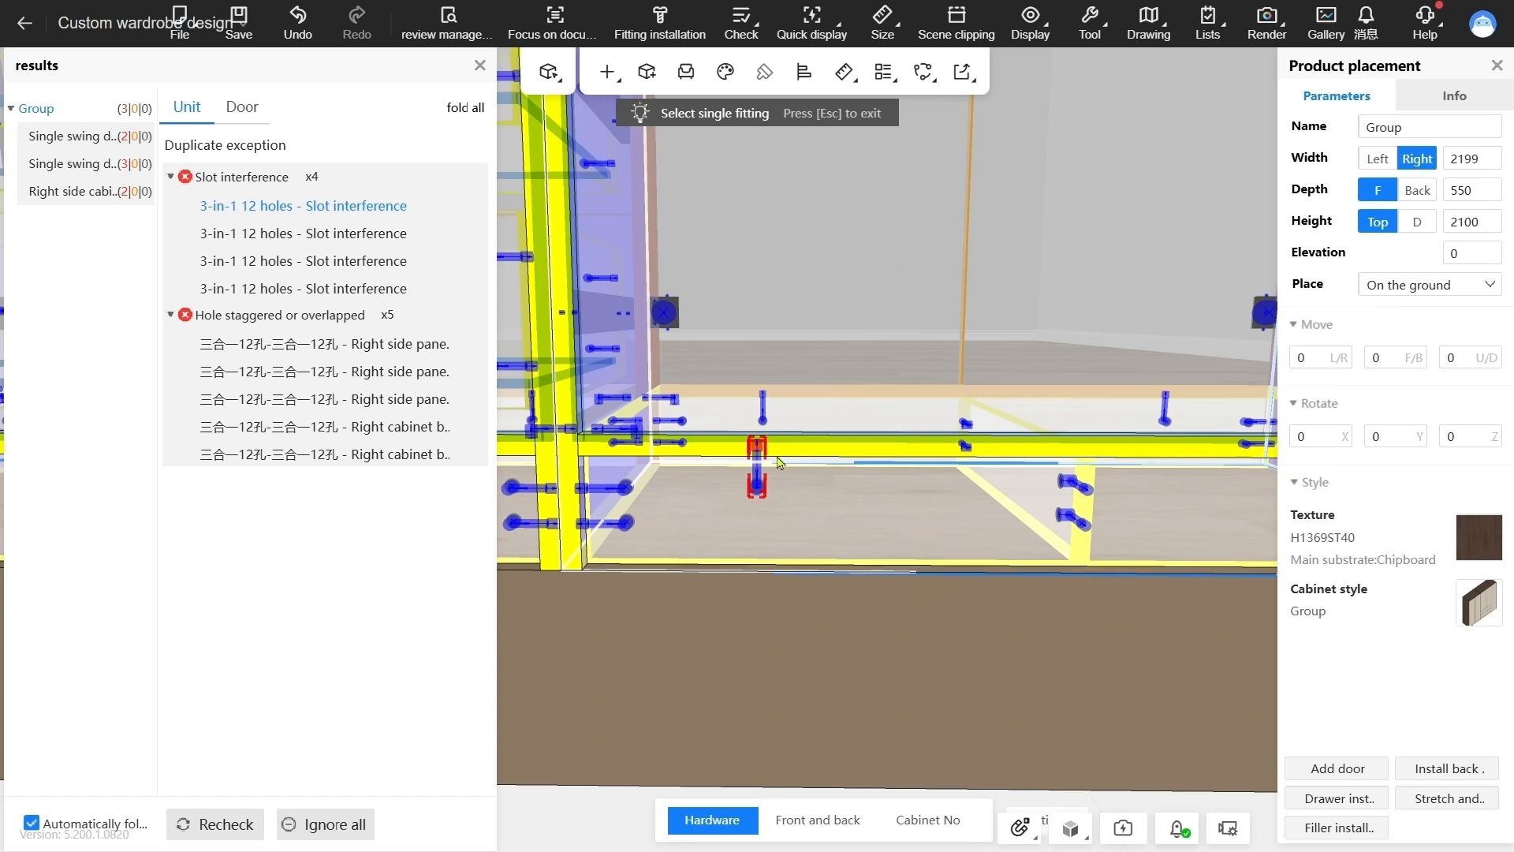
pyautogui.click(758, 487)
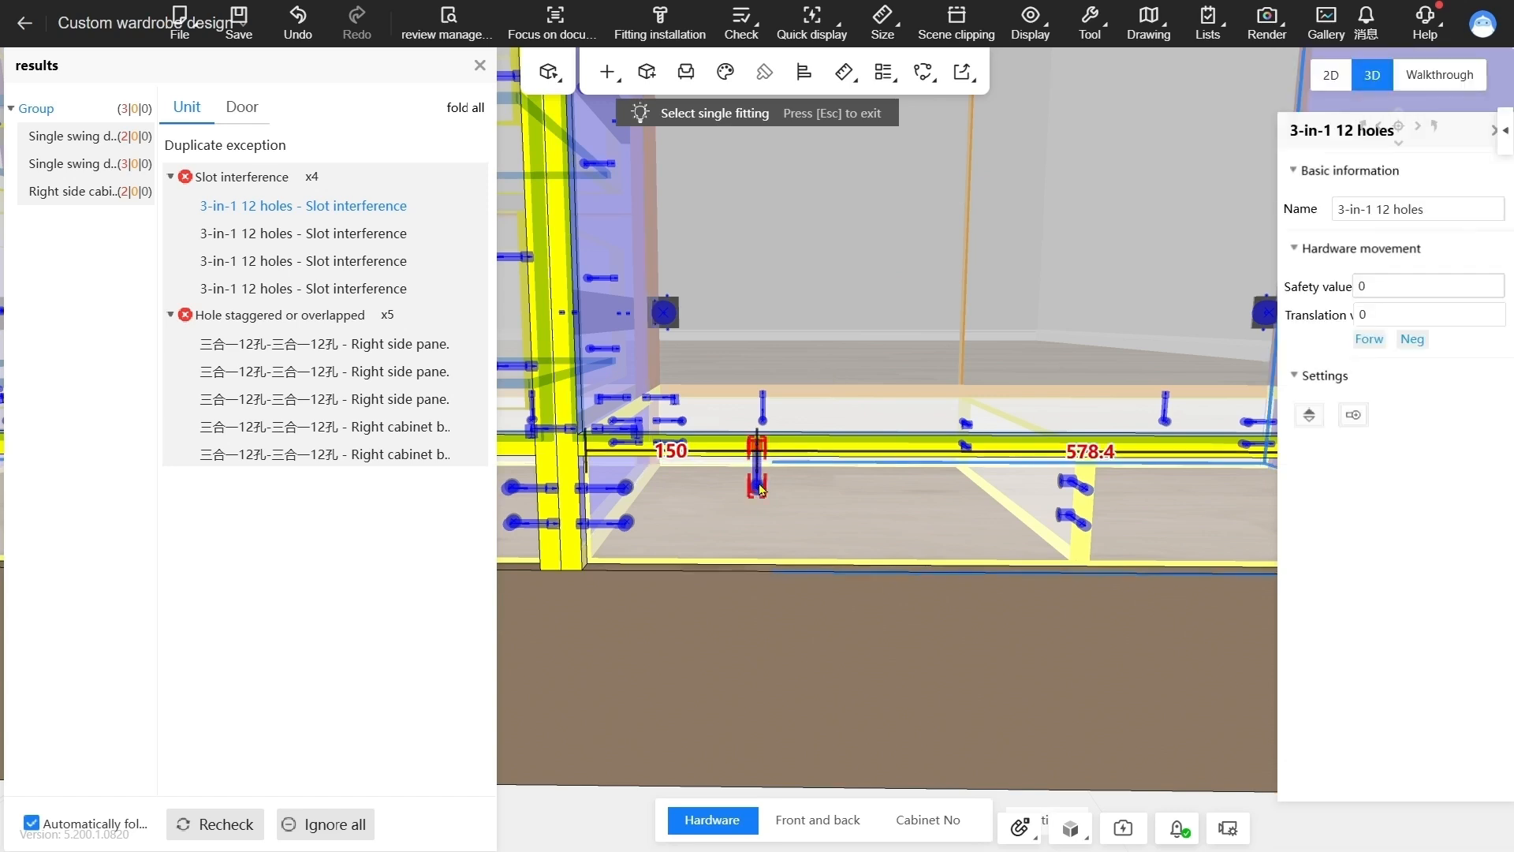
pyautogui.moveTo(753, 550); pyautogui.dragTo(776, 638)
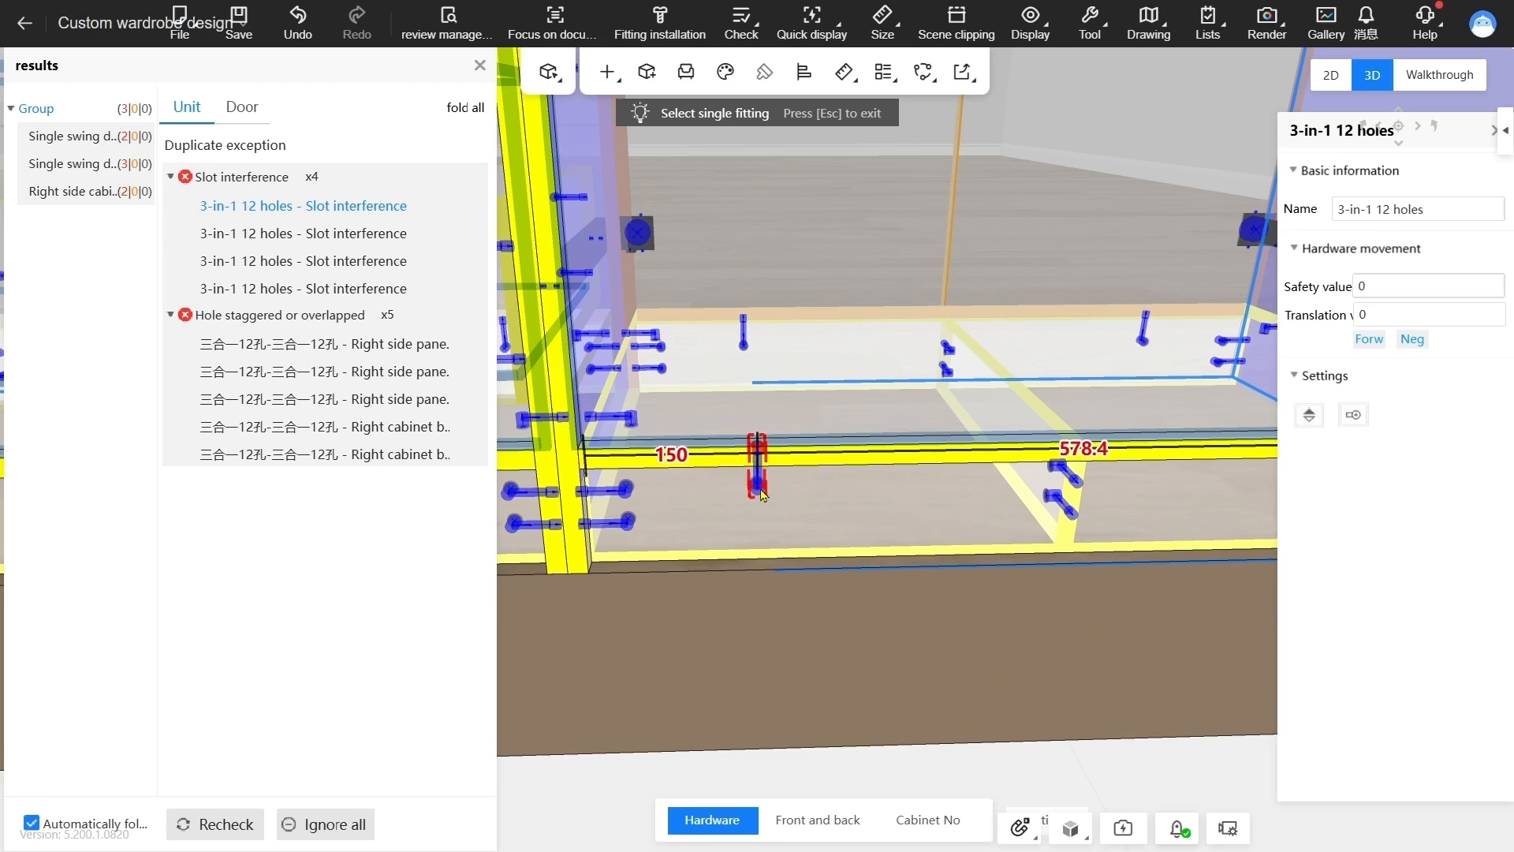
pyautogui.press('Delete')
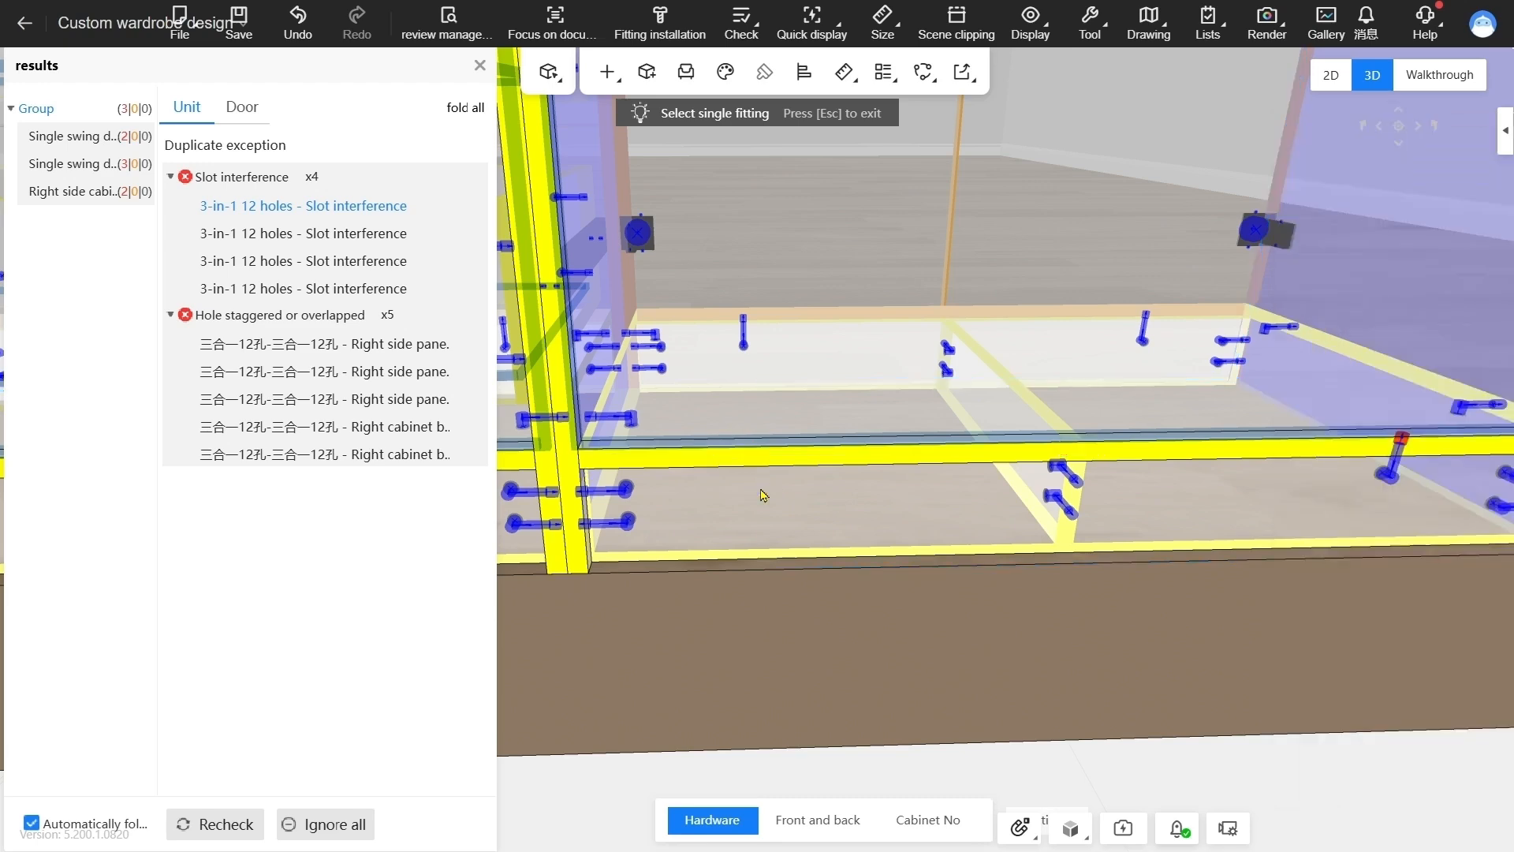
# Delete the other interfering 3-in-1 12 holes fitting near the opposite end of the same bottom front edge
pyautogui.moveTo(951, 515); pyautogui.dragTo(934, 521)
pyautogui.moveTo(1196, 509); pyautogui.dragTo(952, 515)
pyautogui.click(942, 499)
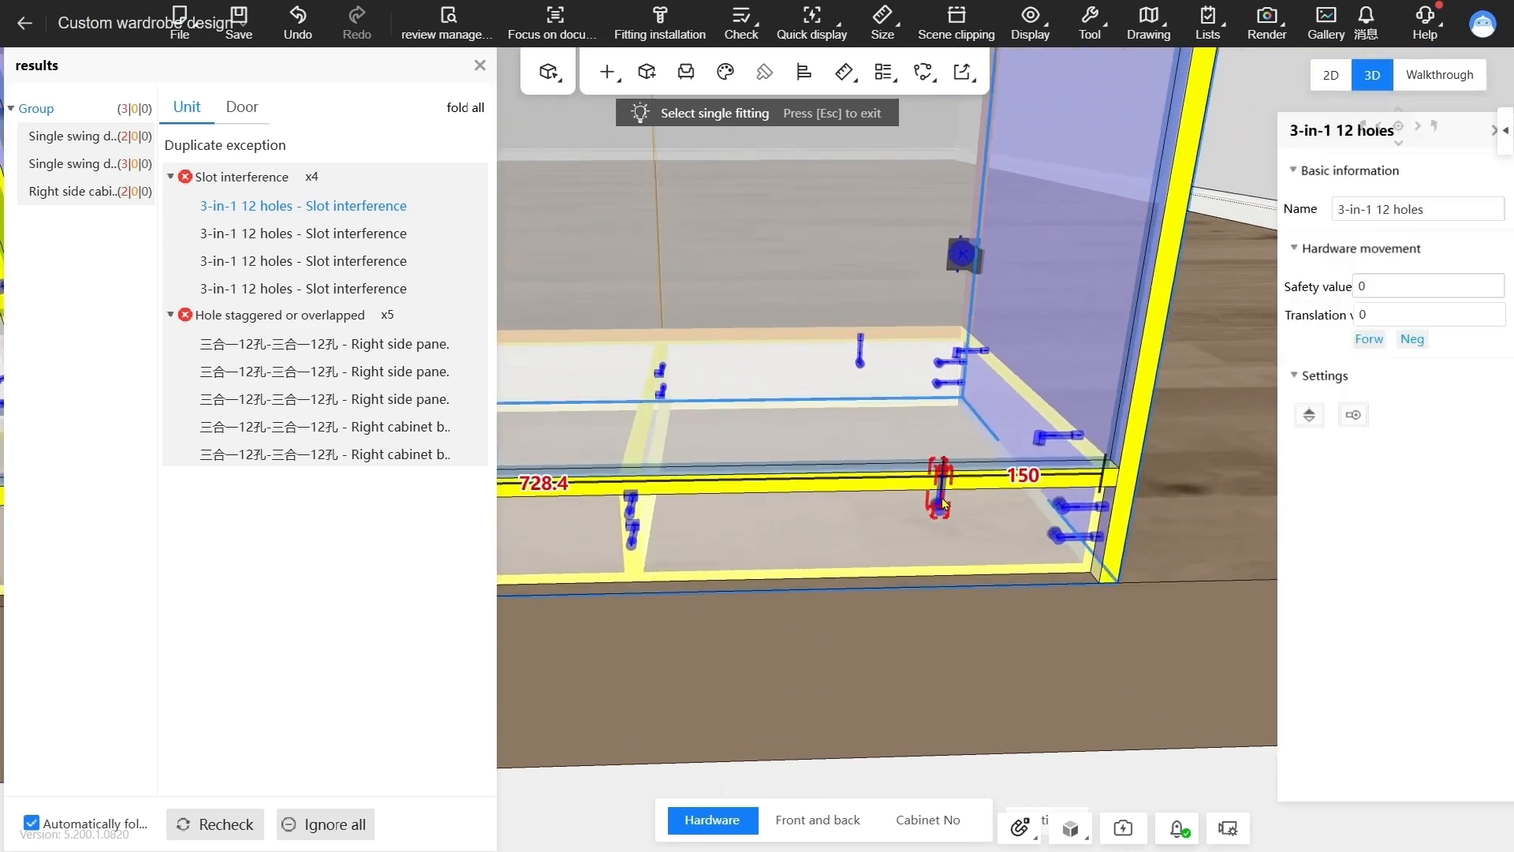
# Delete both interfering 3-in-1 12 holes fittings on the bottom front edge below the drawers and rerun the check
pyautogui.click(465, 260)
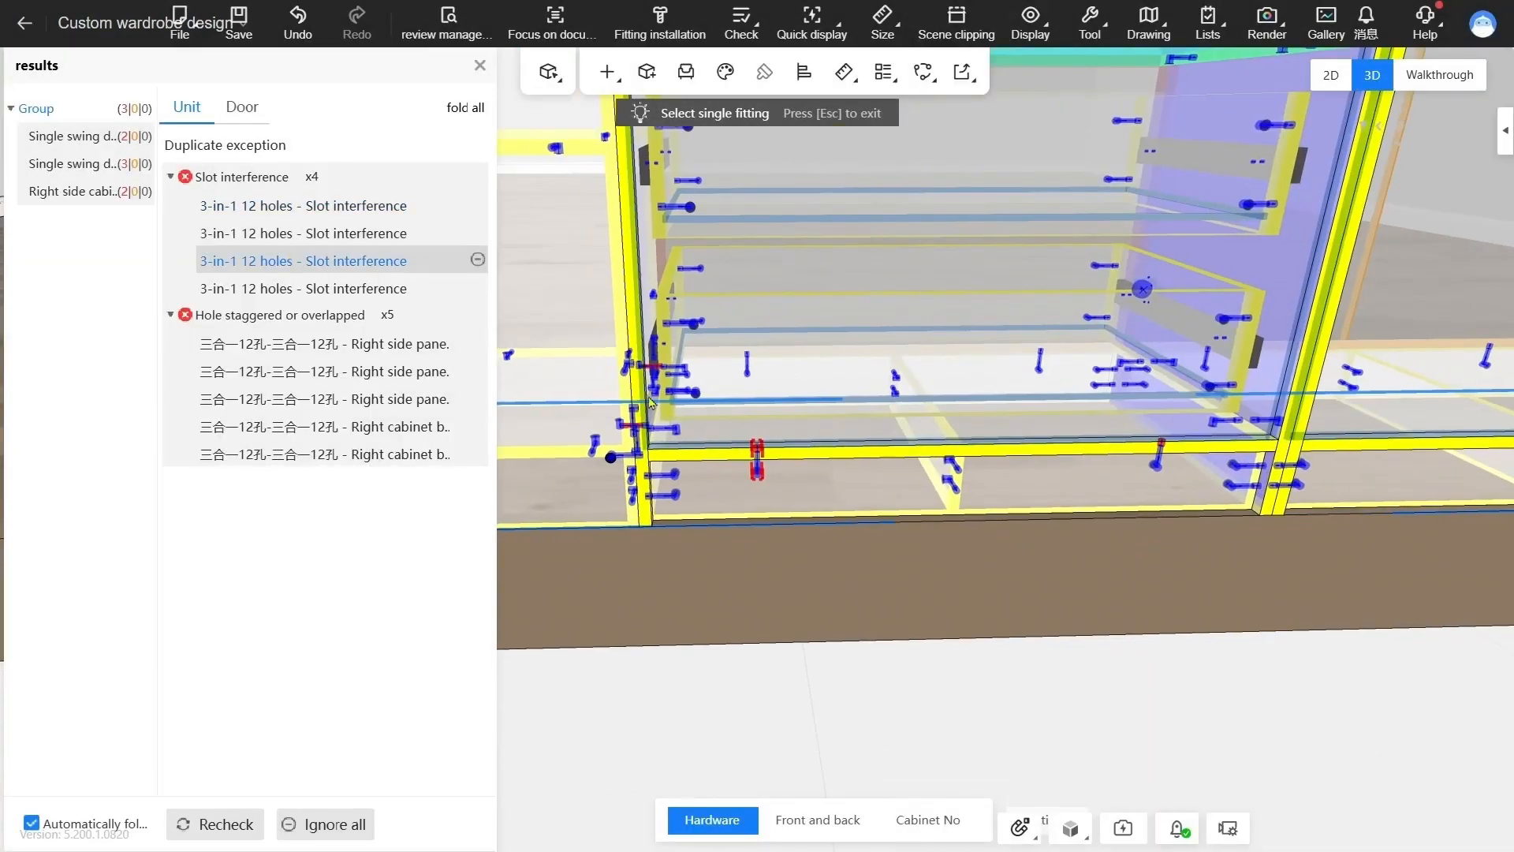
pyautogui.click(755, 470)
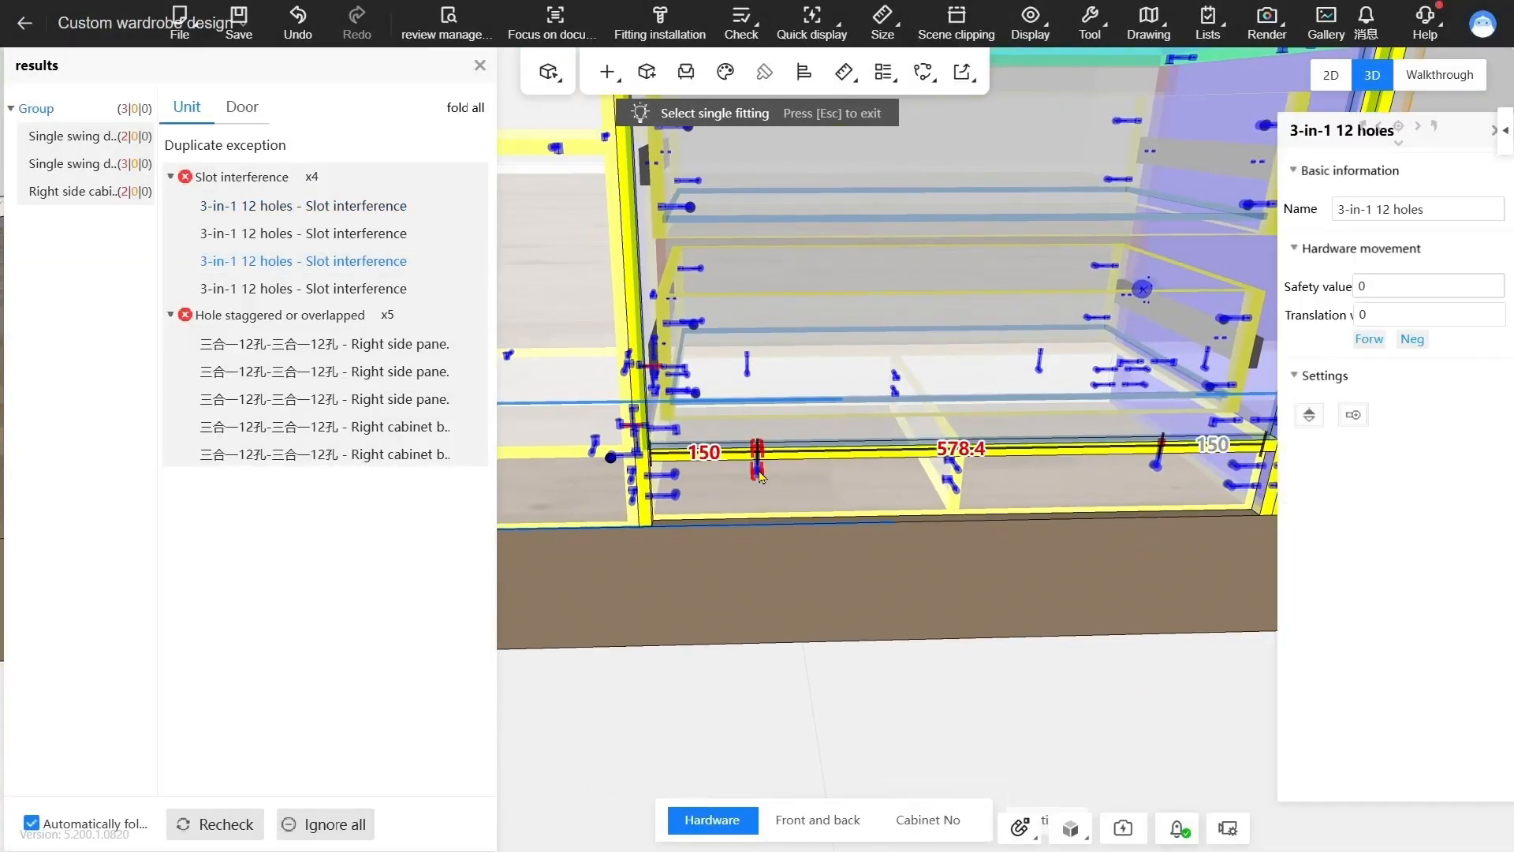
pyautogui.press('Delete')
pyautogui.click(1157, 468)
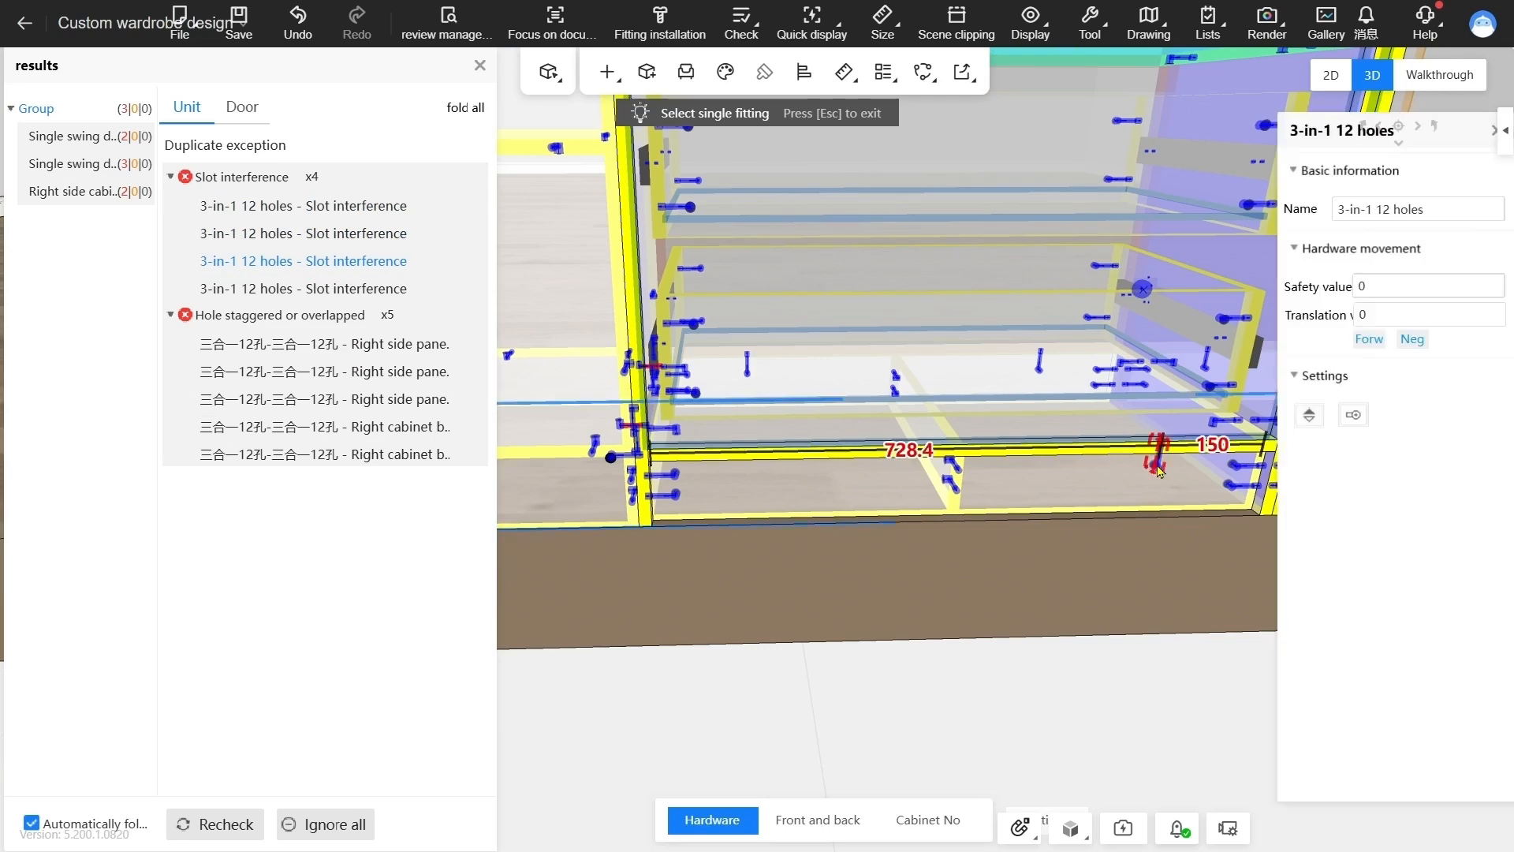
pyautogui.press('Delete')
pyautogui.click(854, 474)
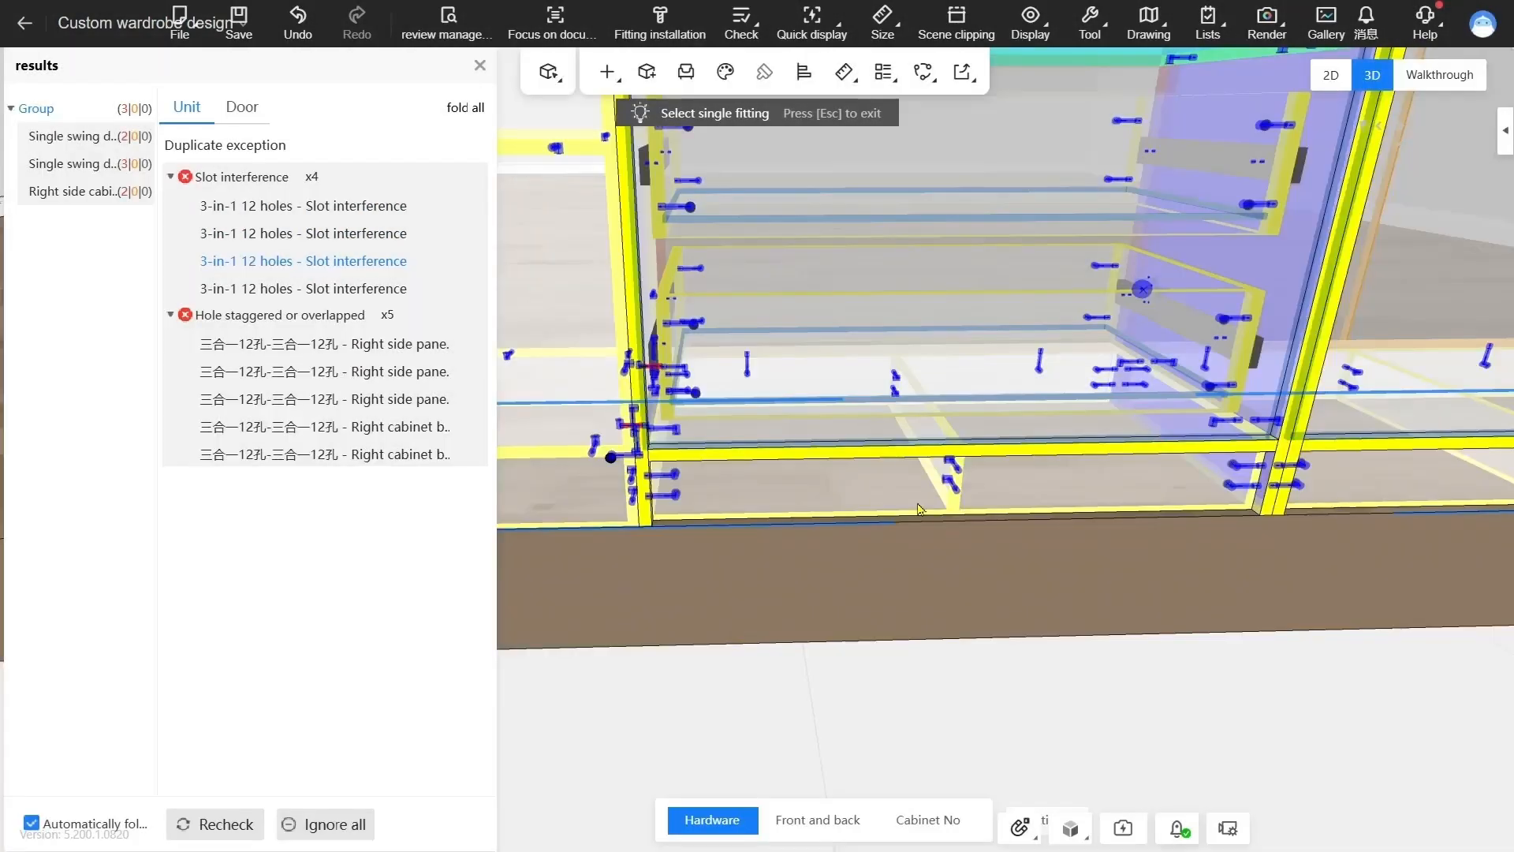
pyautogui.moveTo(969, 620); pyautogui.dragTo(951, 549)
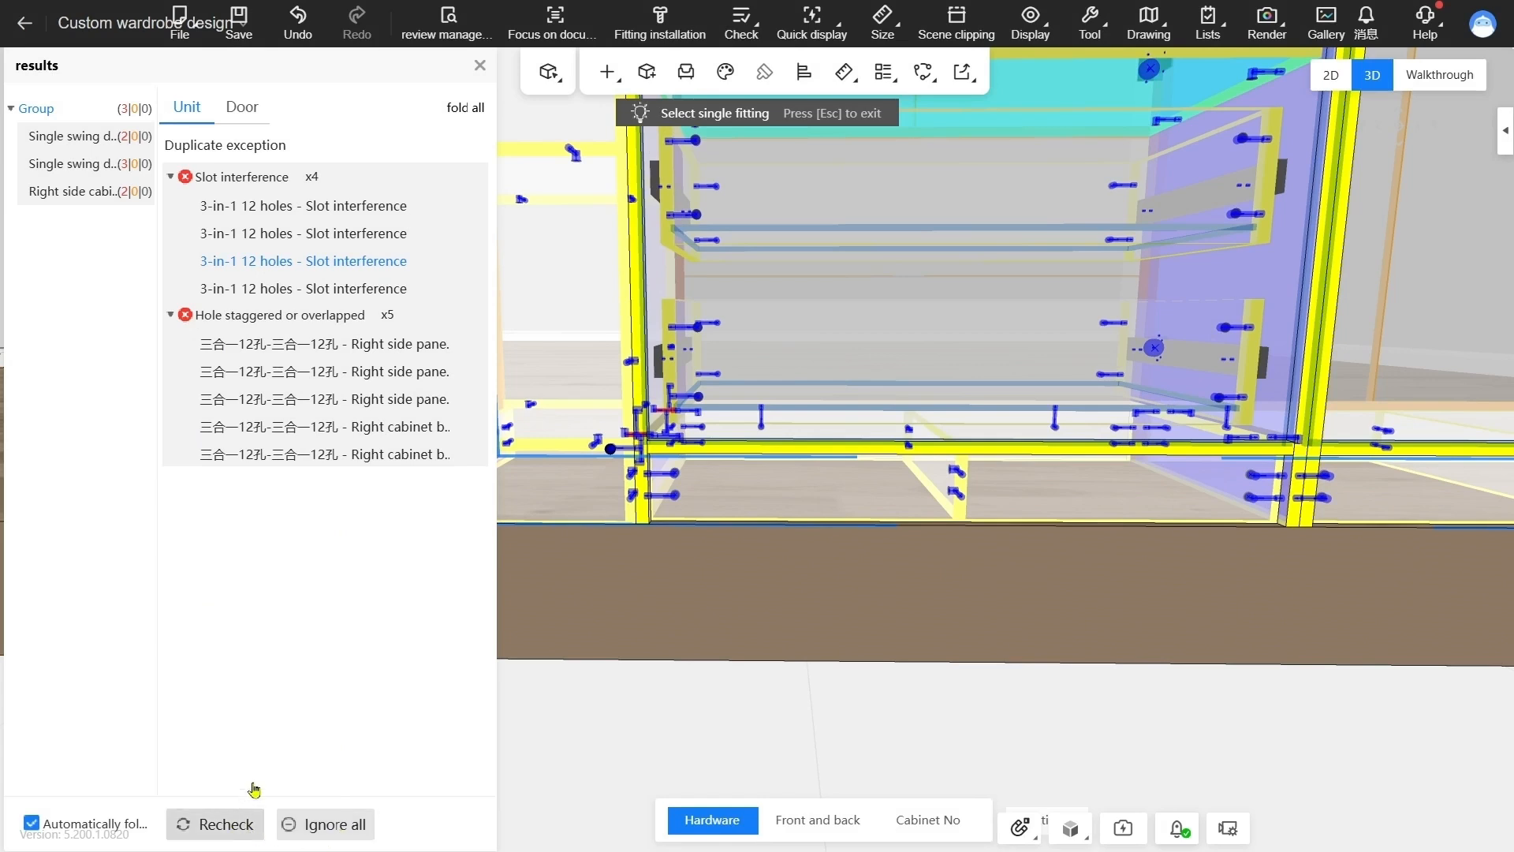
pyautogui.click(235, 828)
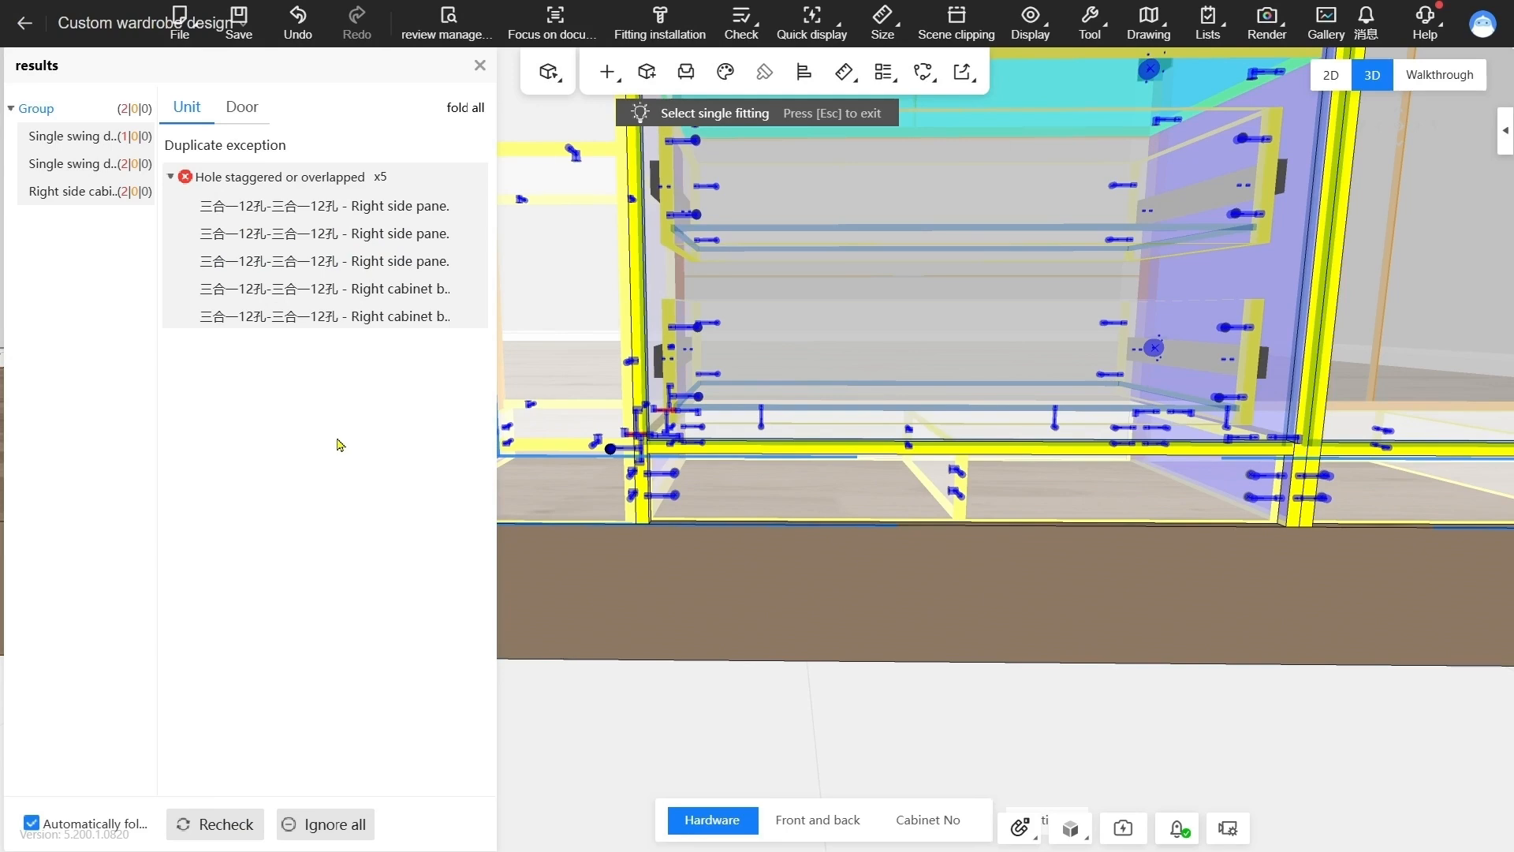
# Locate the first overlapping-hole conflict on the right side panel and set its 3-in-1 fitting's upper spacing to 550
pyautogui.click(347, 211)
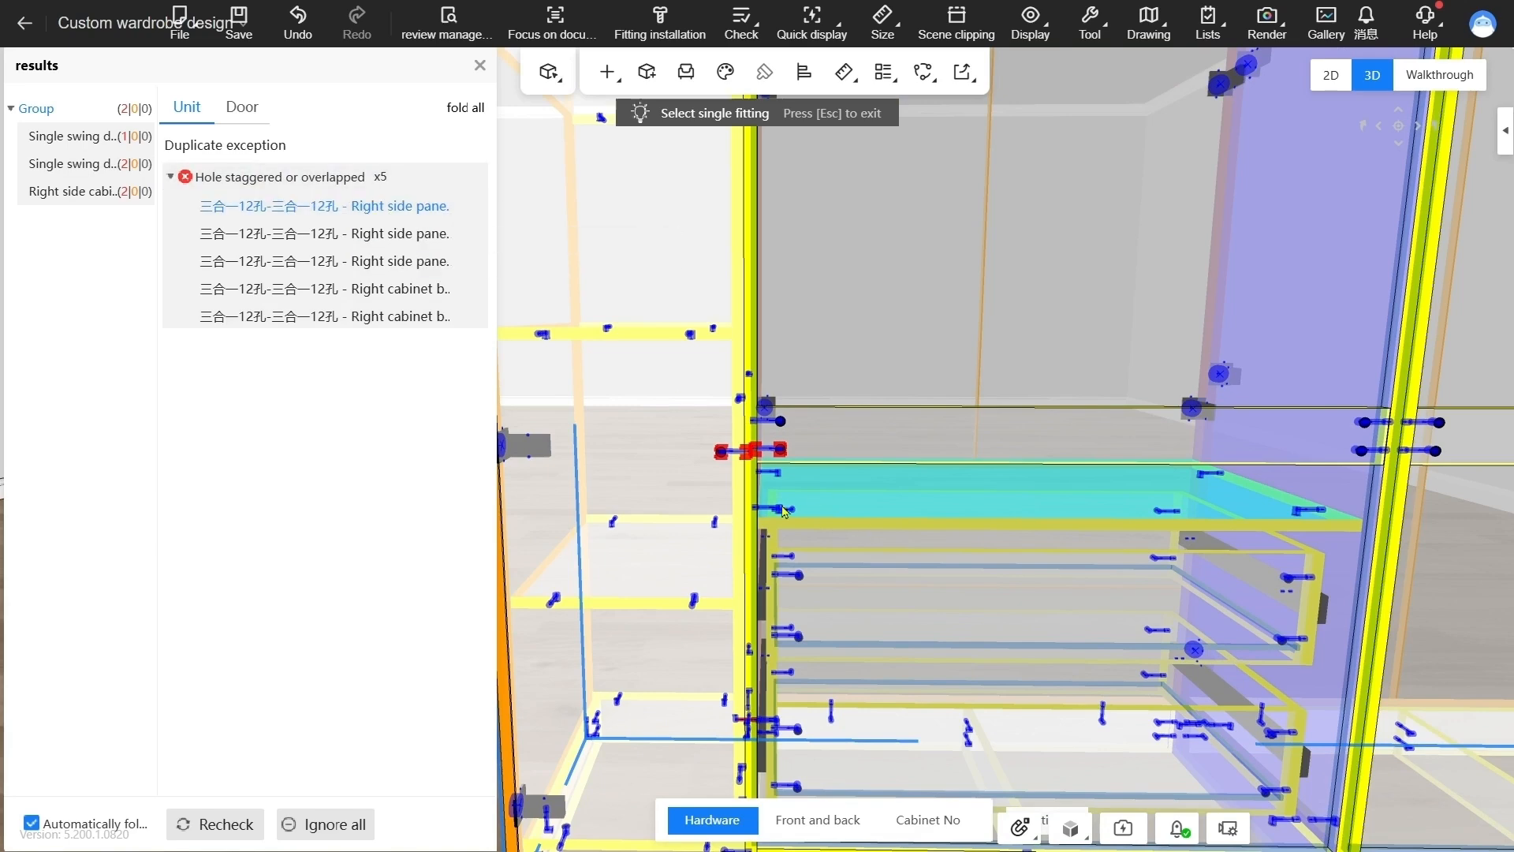
pyautogui.scroll(5, 776, 473)
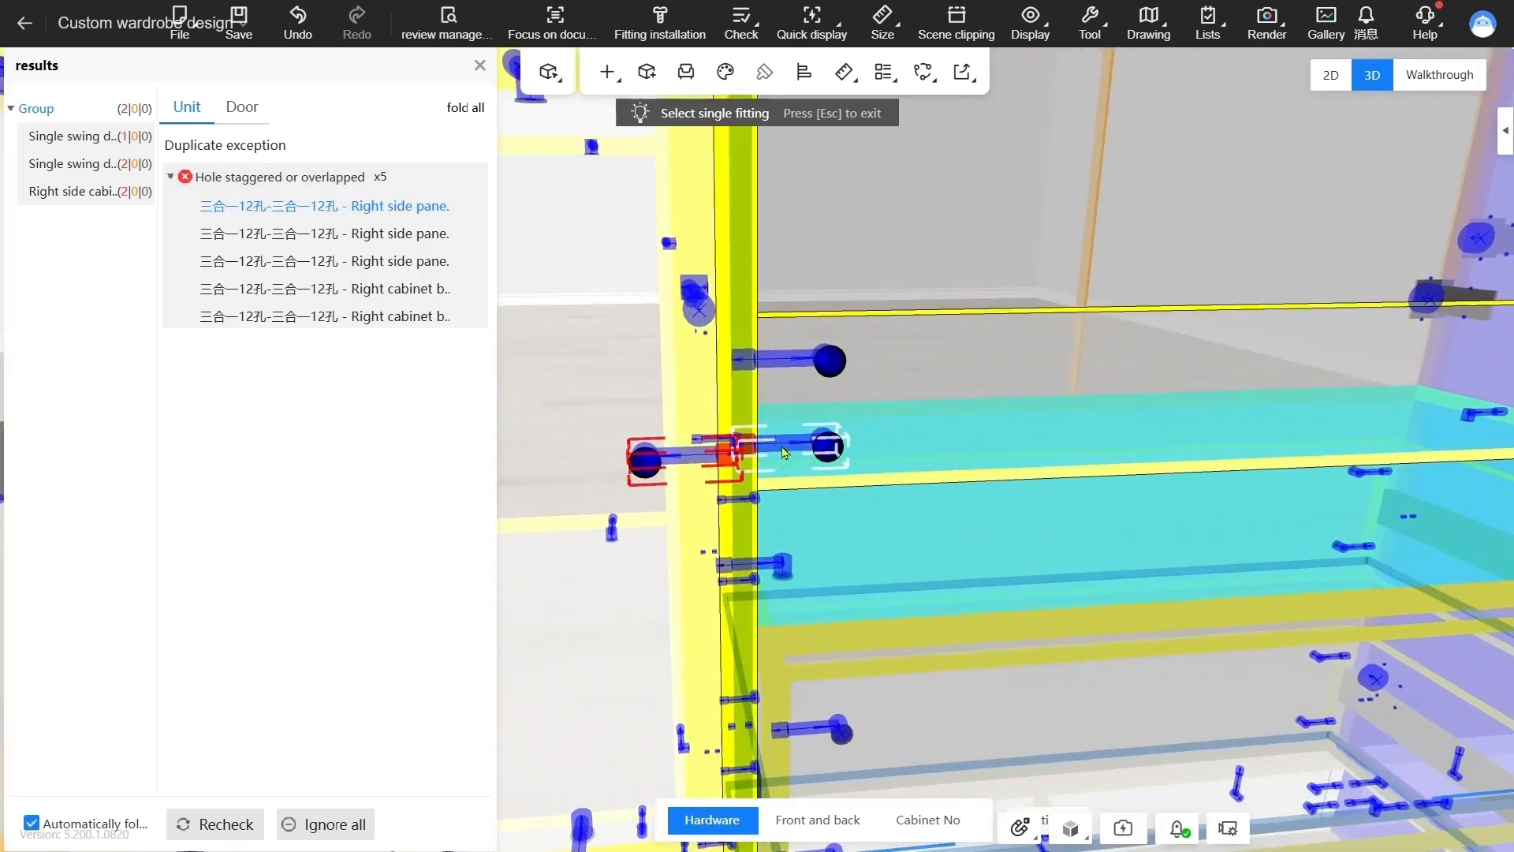
pyautogui.click(667, 461)
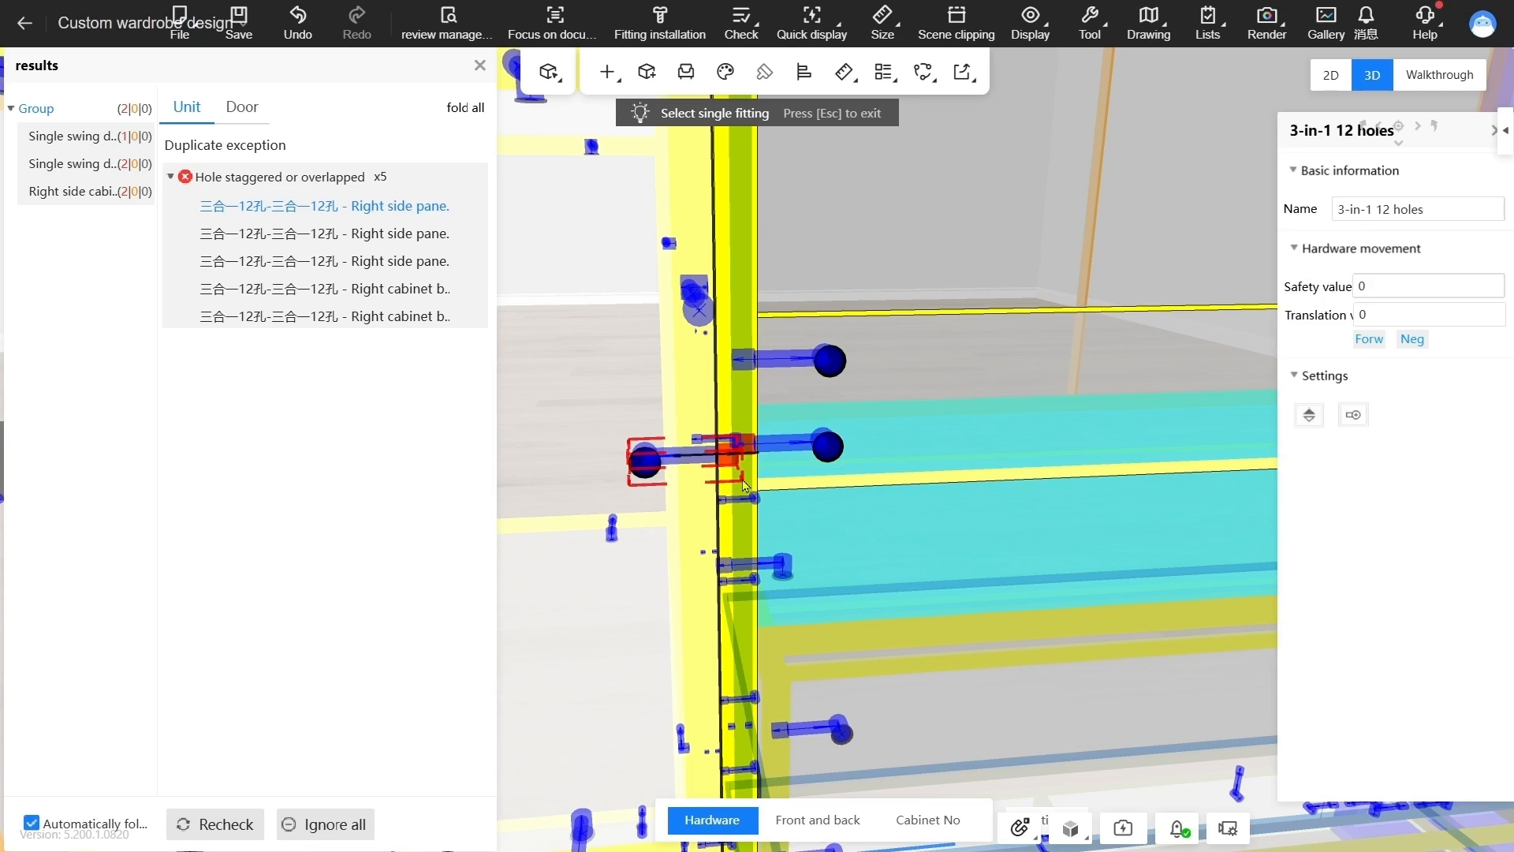
pyautogui.moveTo(792, 508); pyautogui.dragTo(667, 450)
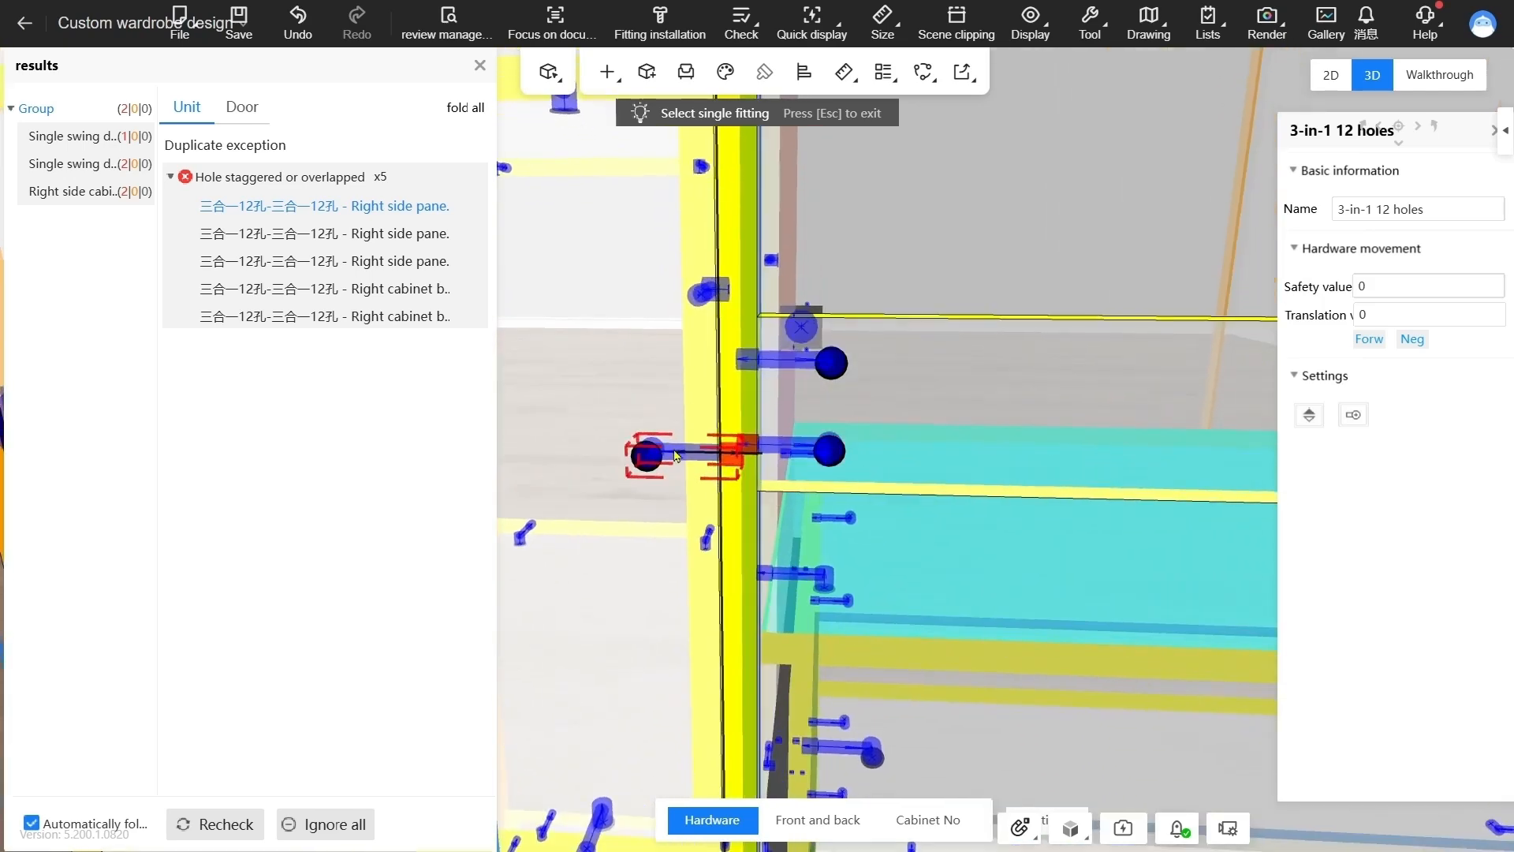
pyautogui.scroll(-5, 783, 477)
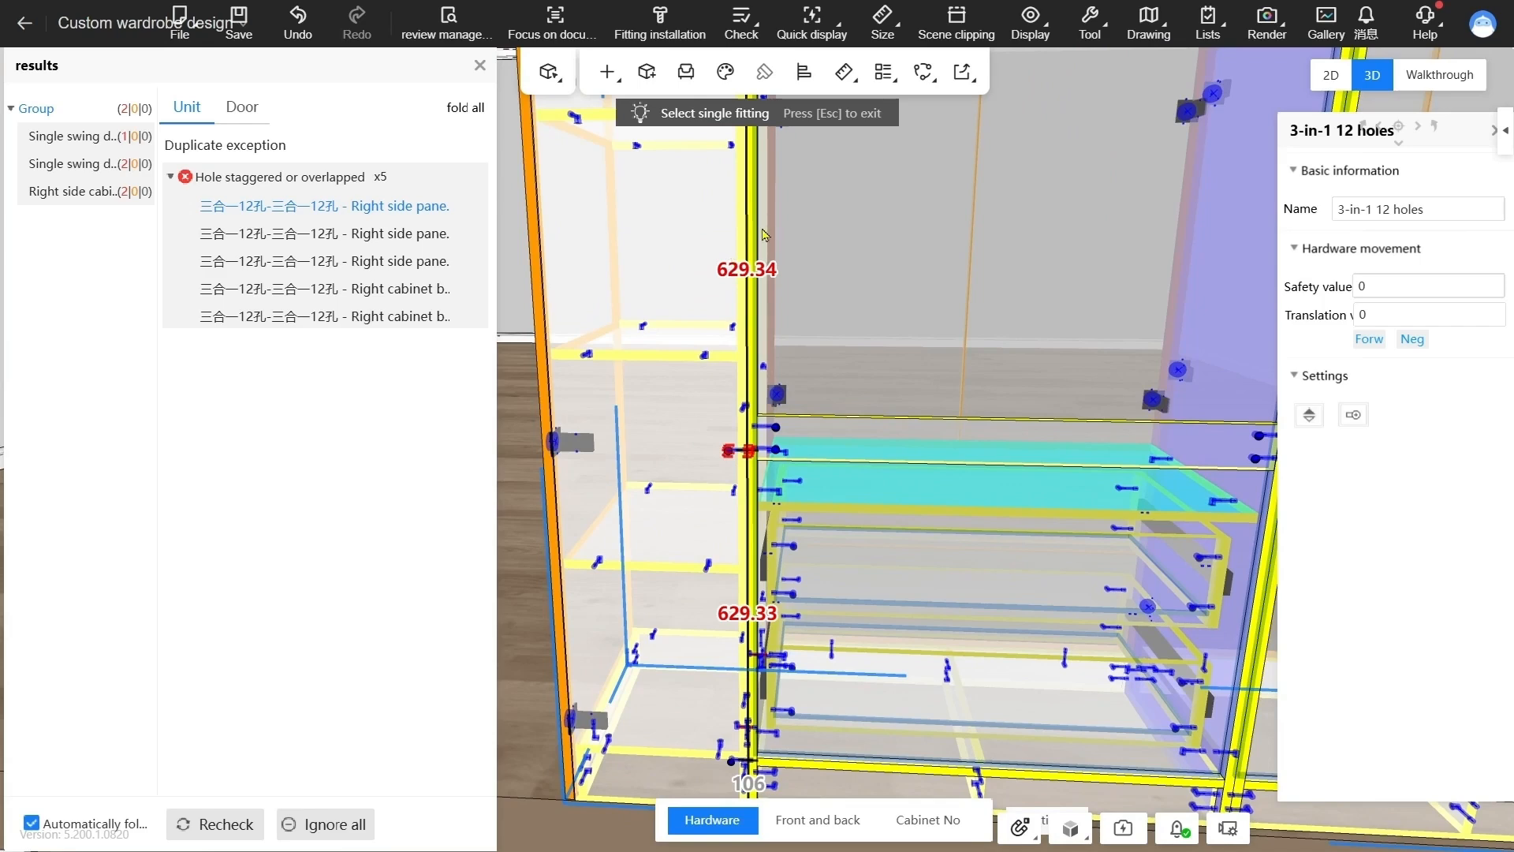
pyautogui.click(758, 270)
pyautogui.write('550')
pyautogui.press('Return')
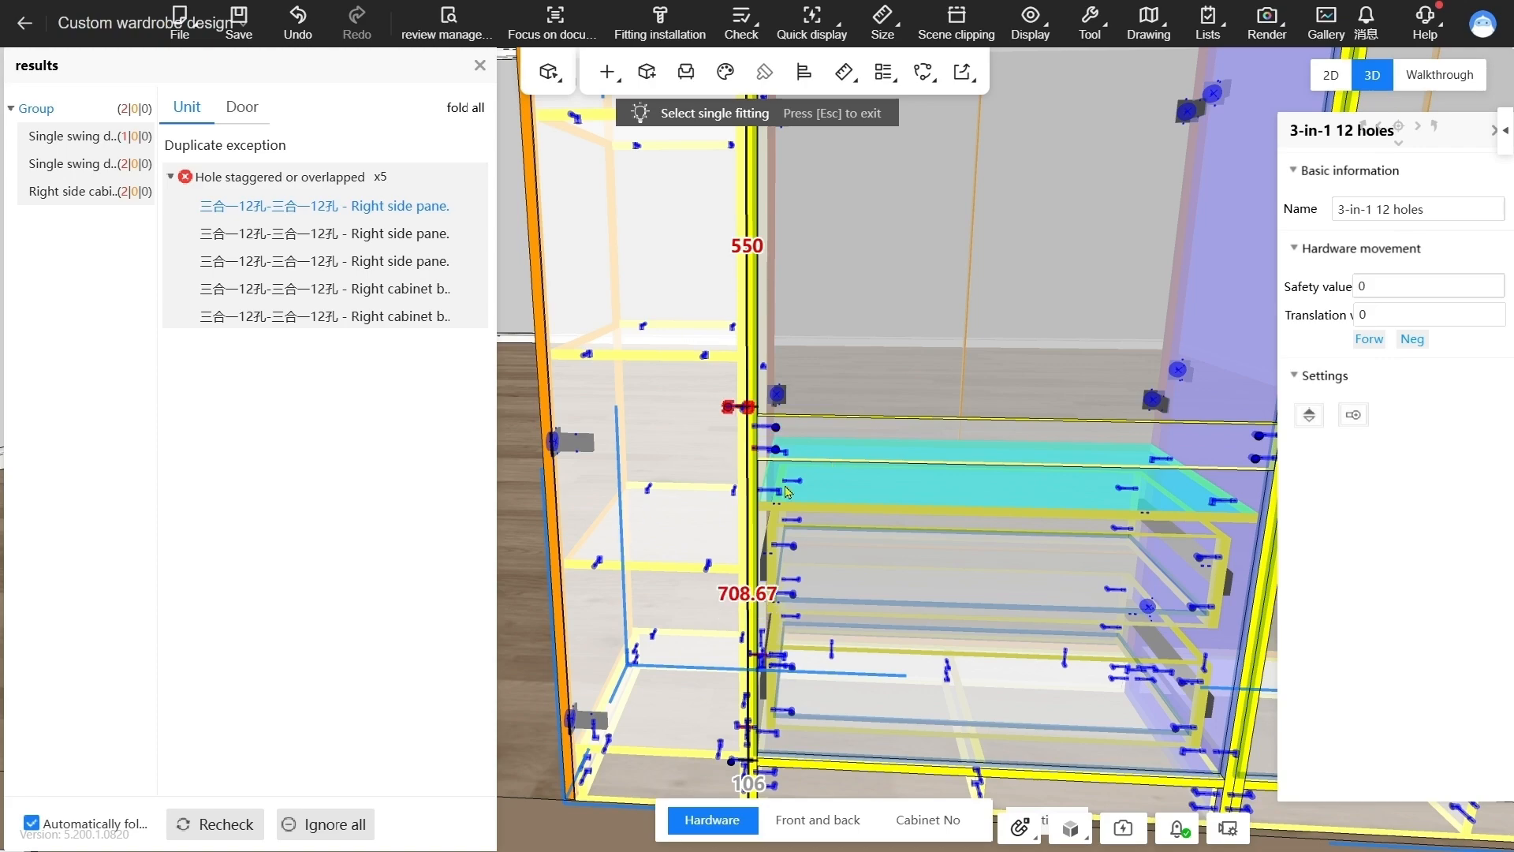
# Locate the second right side panel hole conflict and set its 3-in-1 fitting's edge distance to 150
pyautogui.click(341, 248)
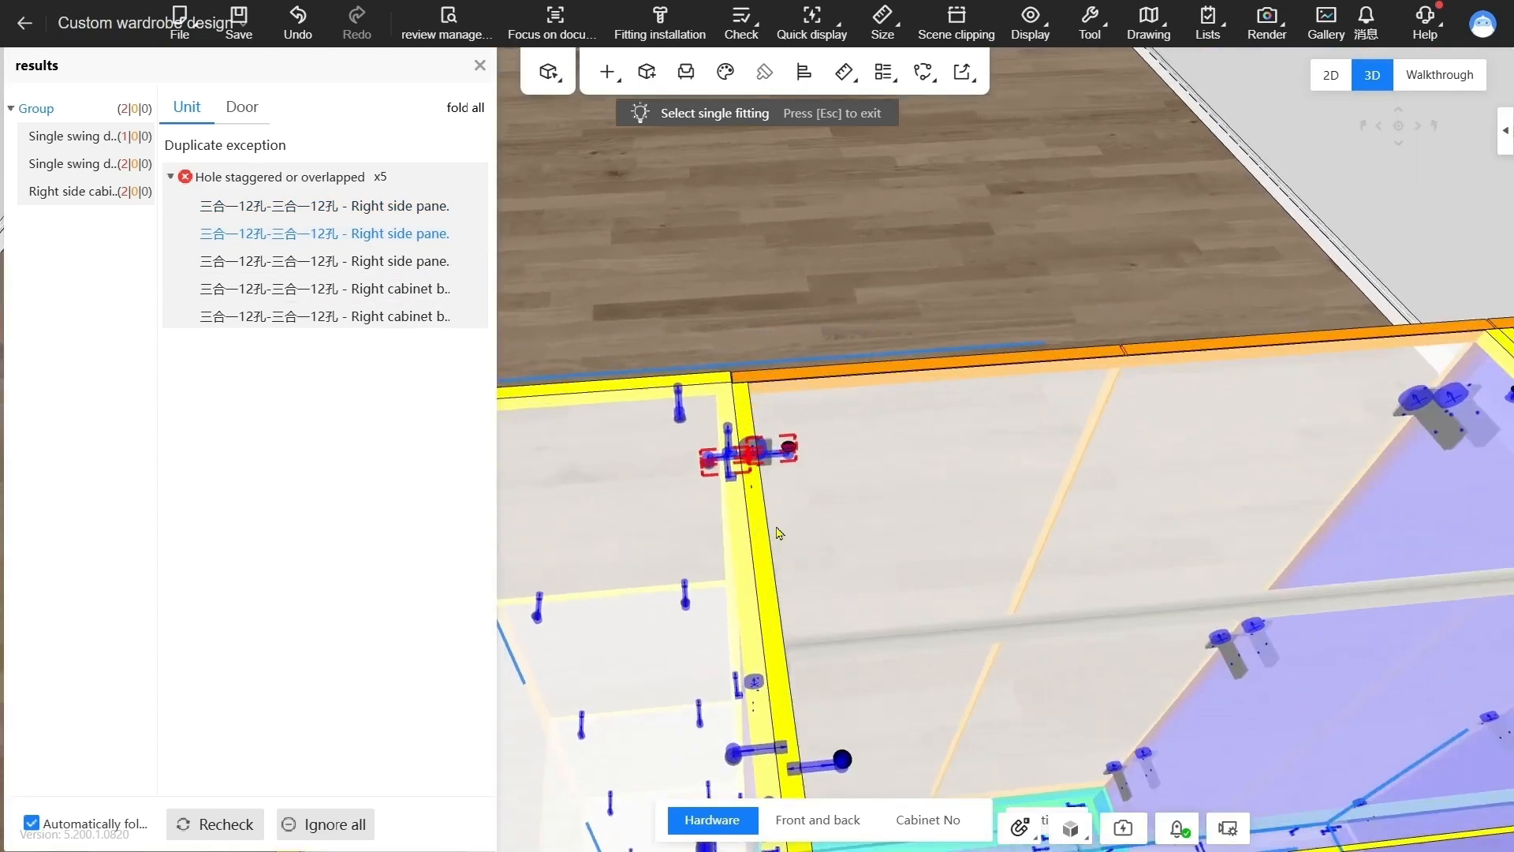
pyautogui.scroll(3, 760, 450)
pyautogui.click(771, 465)
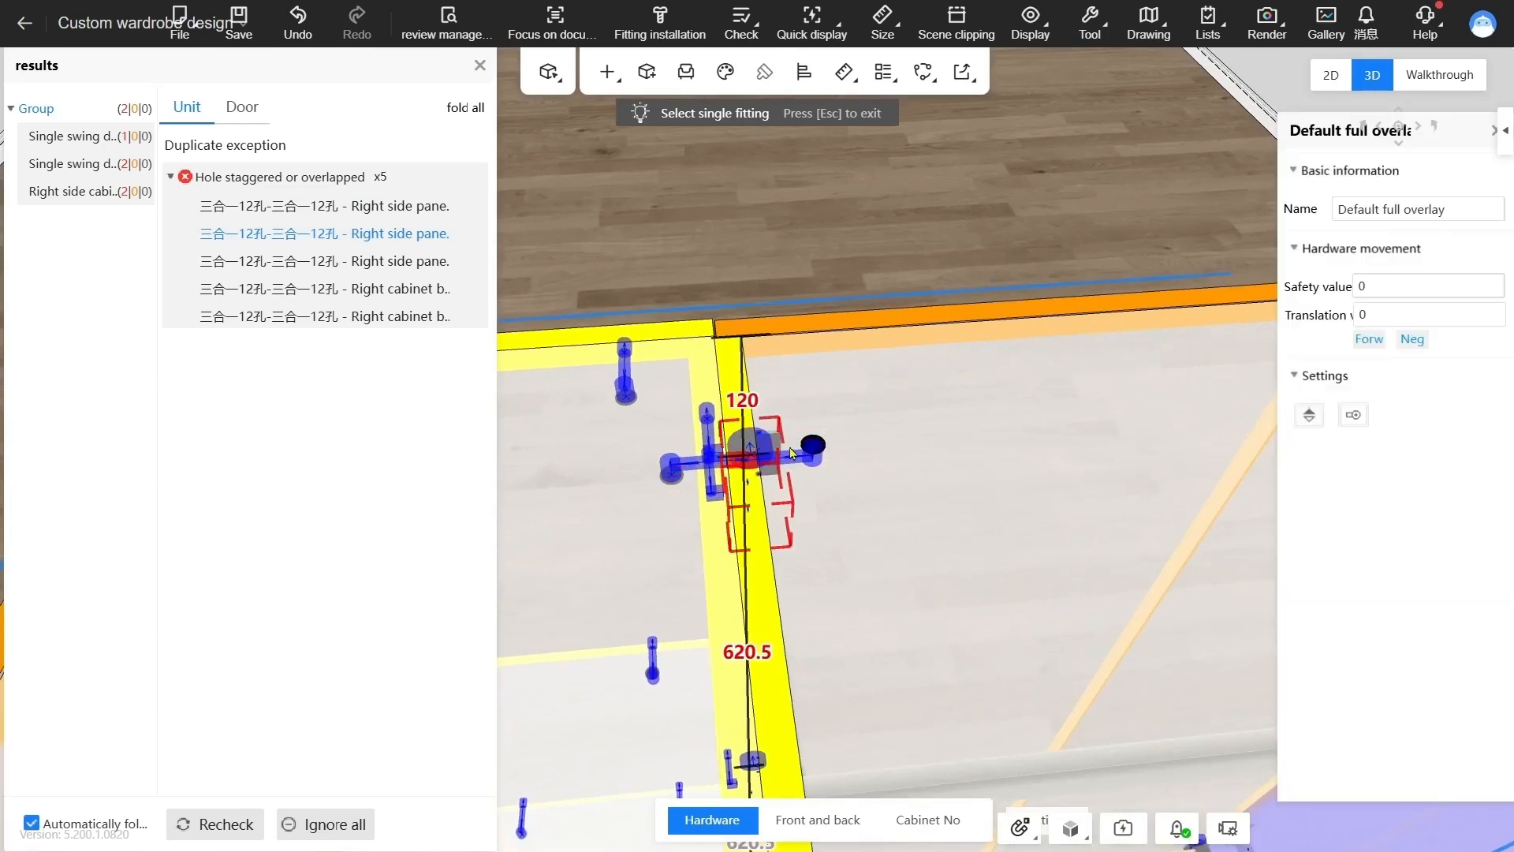
pyautogui.click(806, 453)
pyautogui.click(810, 456)
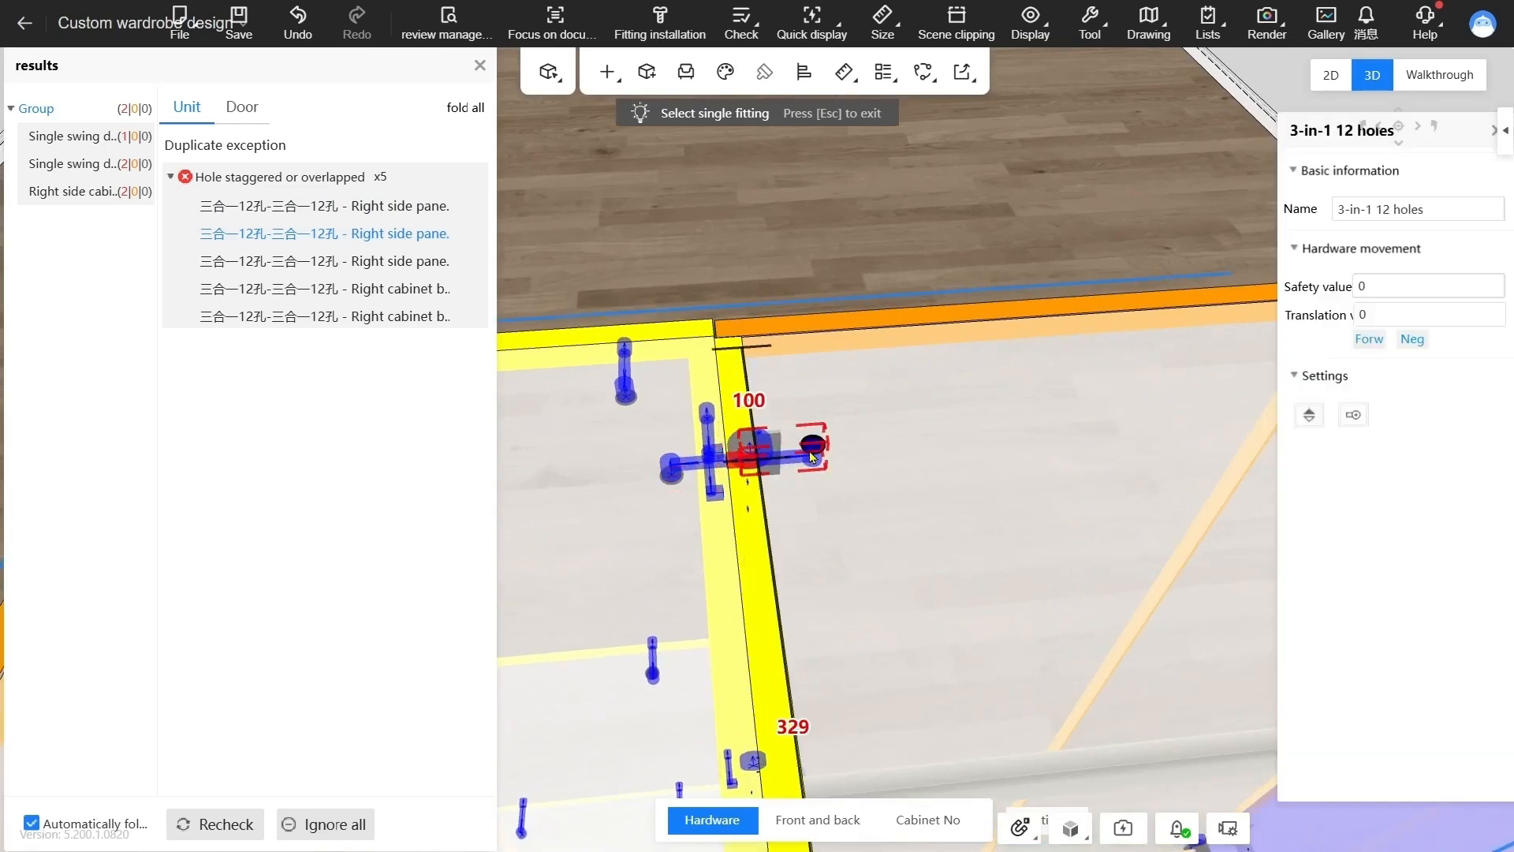
pyautogui.click(750, 400)
pyautogui.write('150')
pyautogui.press('Return')
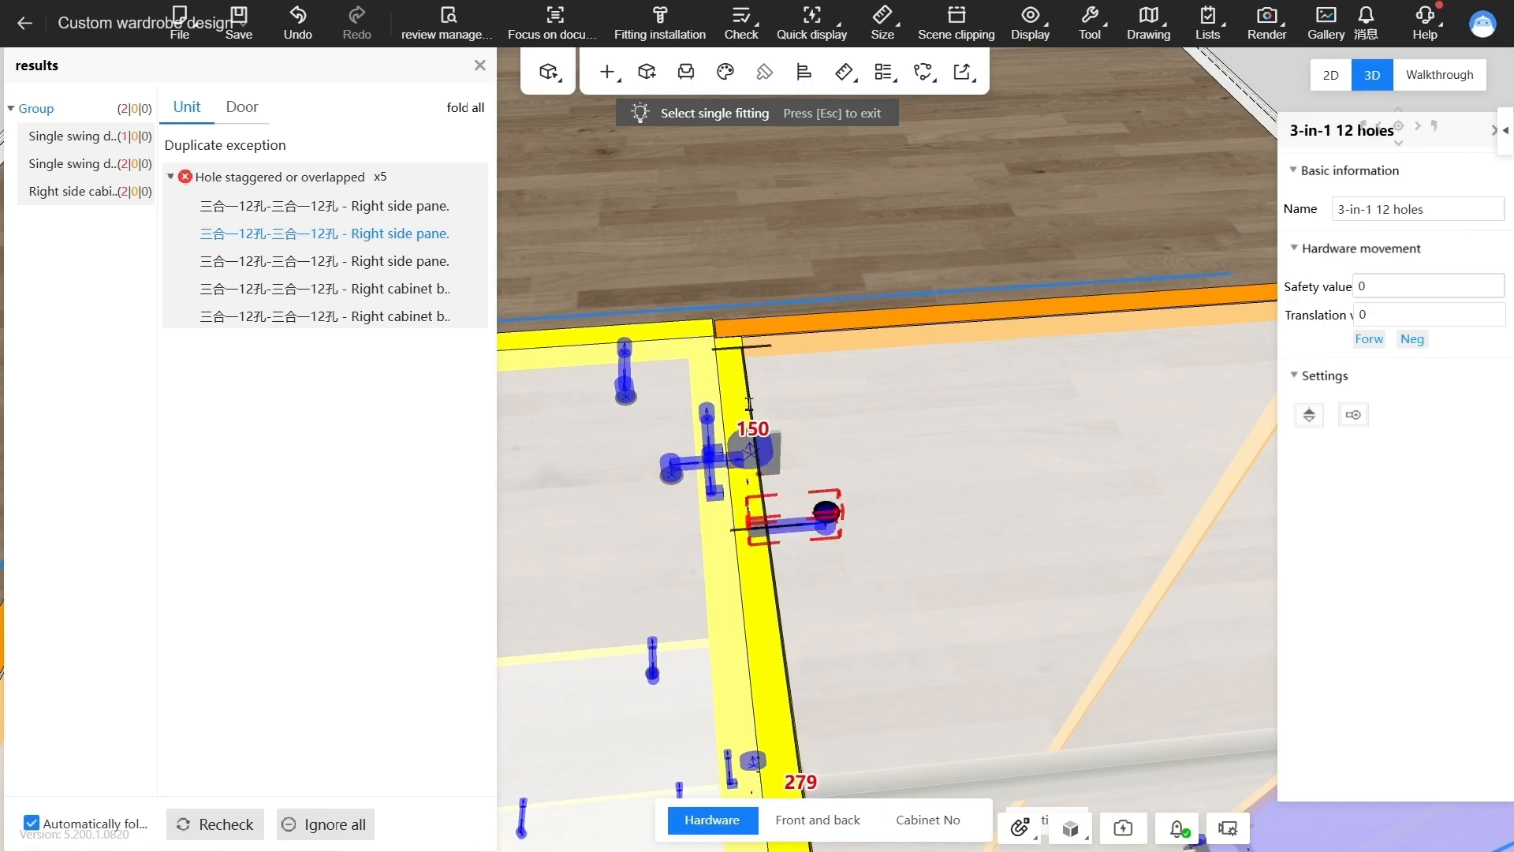
pyautogui.moveTo(860, 645); pyautogui.dragTo(828, 428)
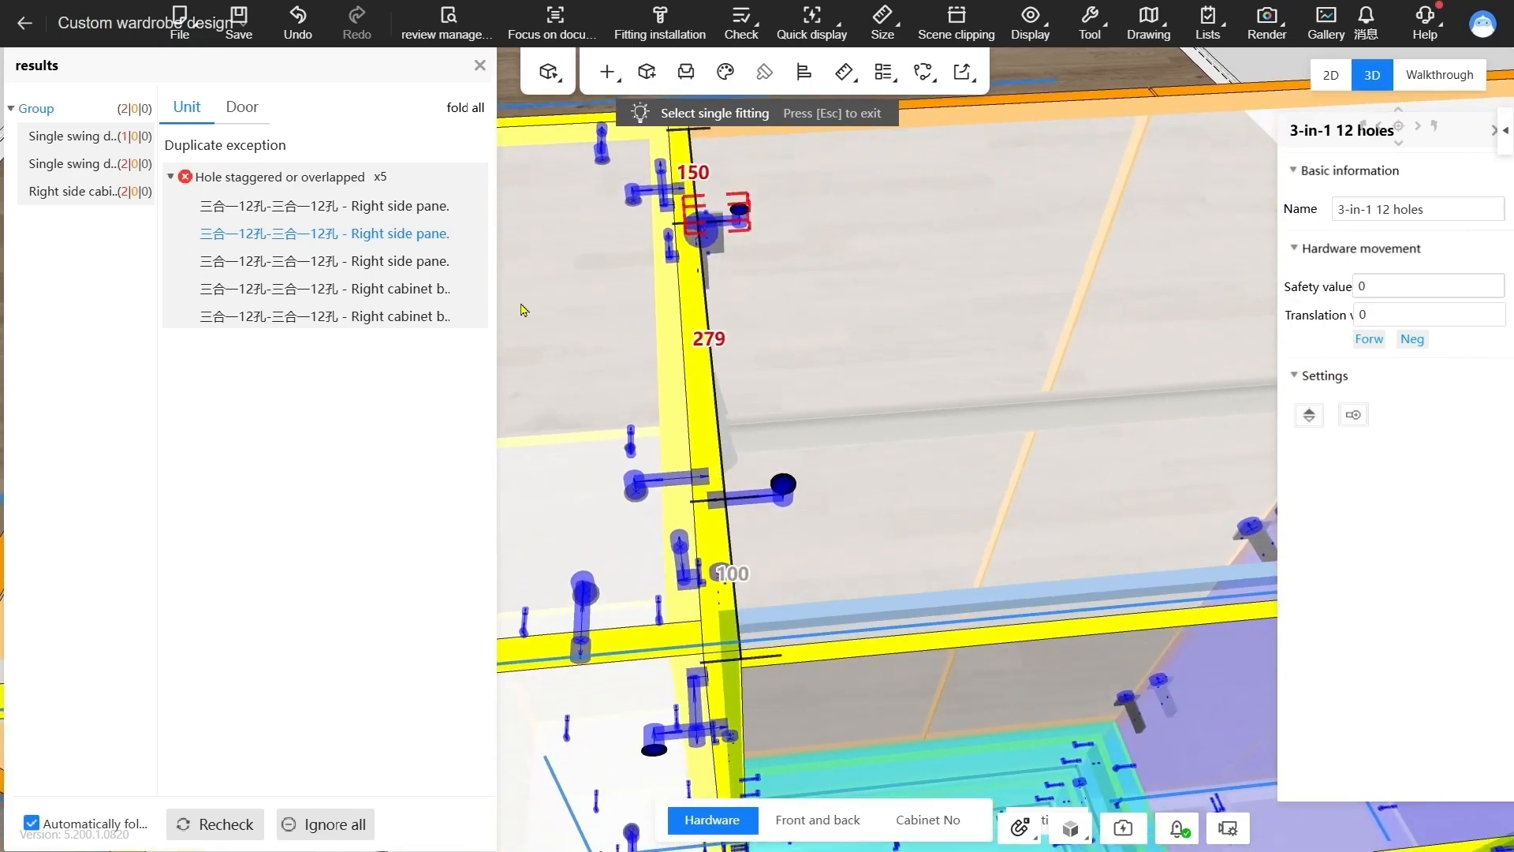
# Locate the third right side panel hole conflict and set its 3-in-1 fitting's edge distance to 150.5
pyautogui.click(326, 259)
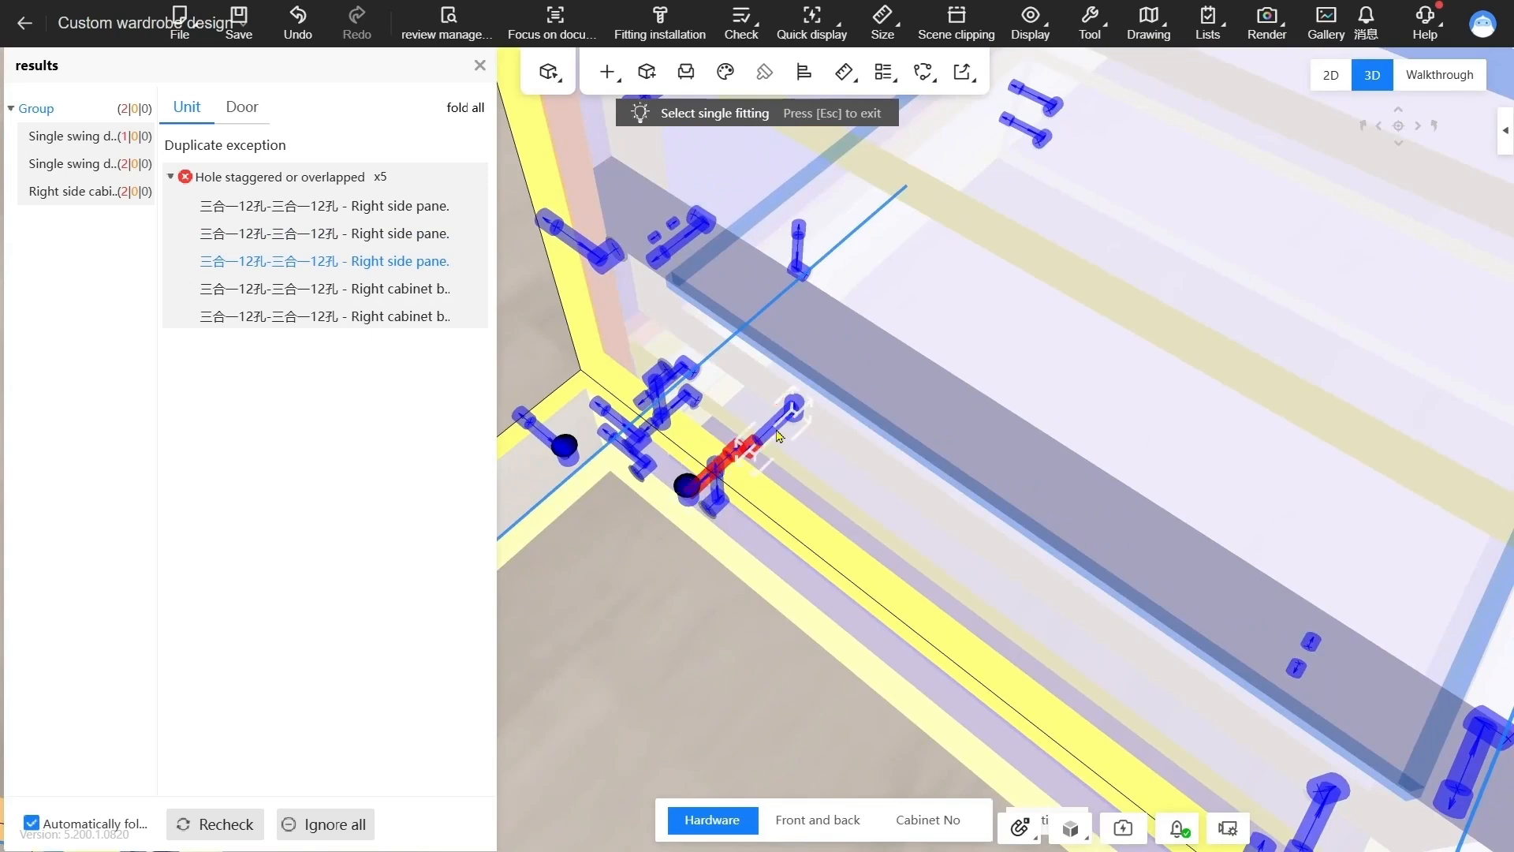
pyautogui.click(779, 436)
pyautogui.moveTo(666, 392); pyautogui.dragTo(699, 393)
pyautogui.write('150')
pyautogui.press('Return')
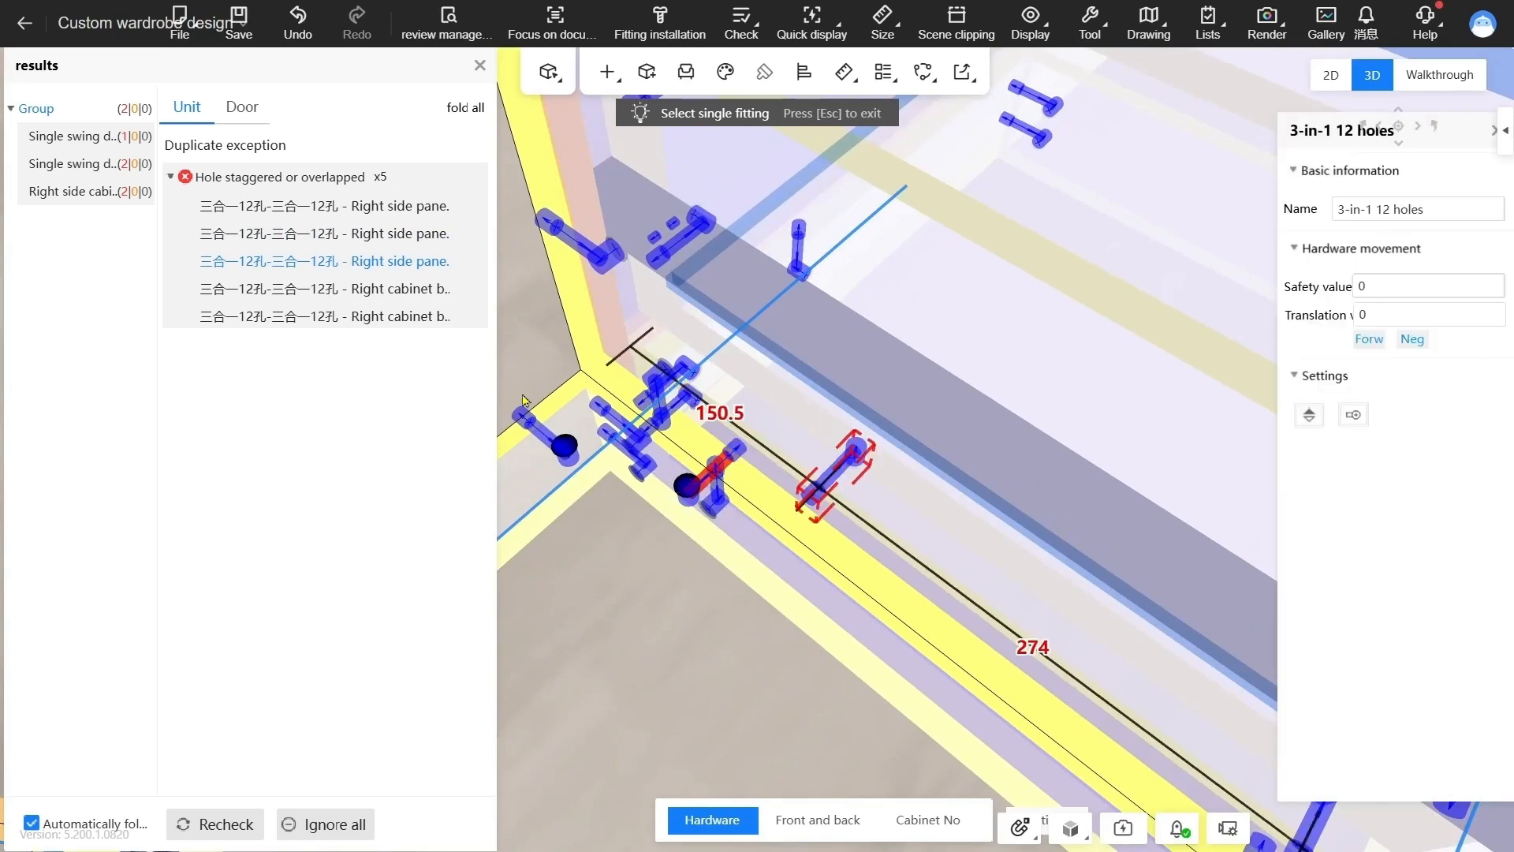
# Resolve the right cabinet hole conflicts by setting the 3-in-1 fitting's edge distance to 180, and rerun the check
pyautogui.click(326, 289)
pyautogui.click(761, 430)
pyautogui.moveTo(844, 436); pyautogui.dragTo(855, 436)
pyautogui.click(325, 317)
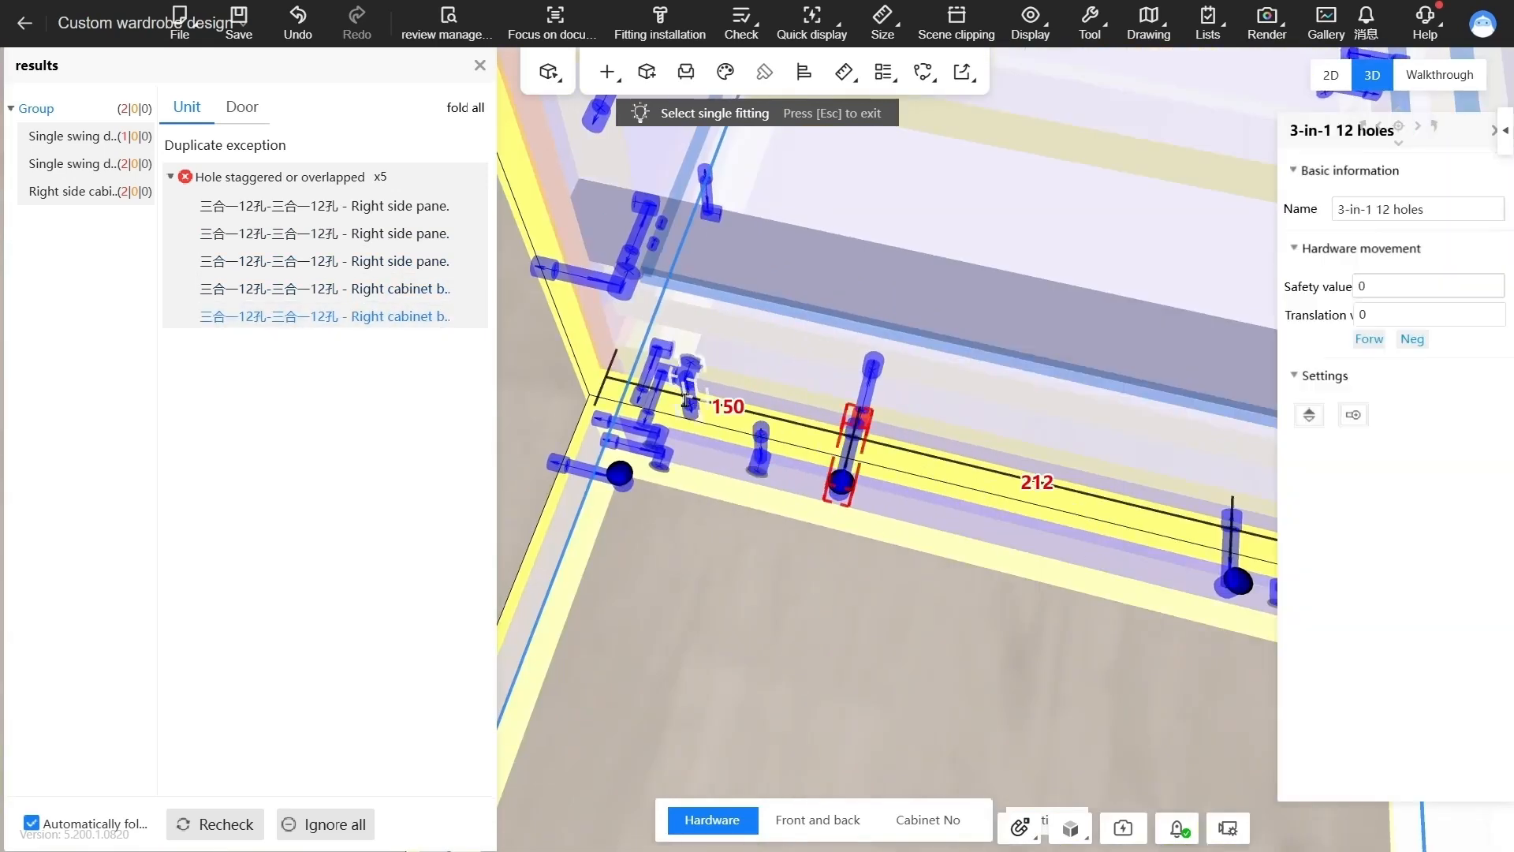
pyautogui.click(246, 828)
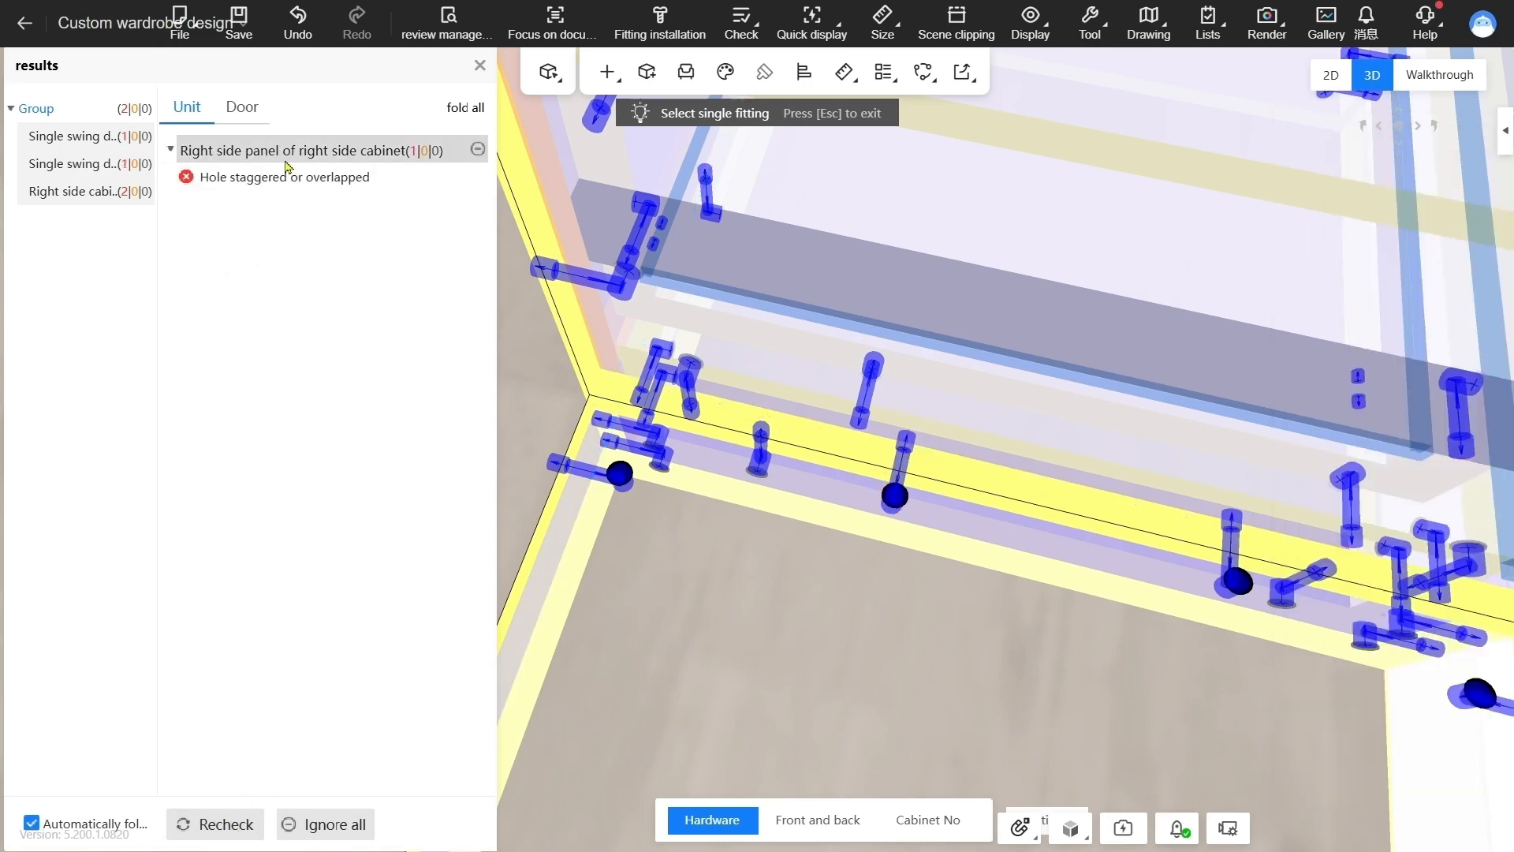
# Locate the remaining staggered-hole conflict on the right side cabinet's right panel and set its 3-in-1 fitting's lower spacing to 600
pyautogui.click(237, 178)
pyautogui.moveTo(842, 489); pyautogui.dragTo(749, 458)
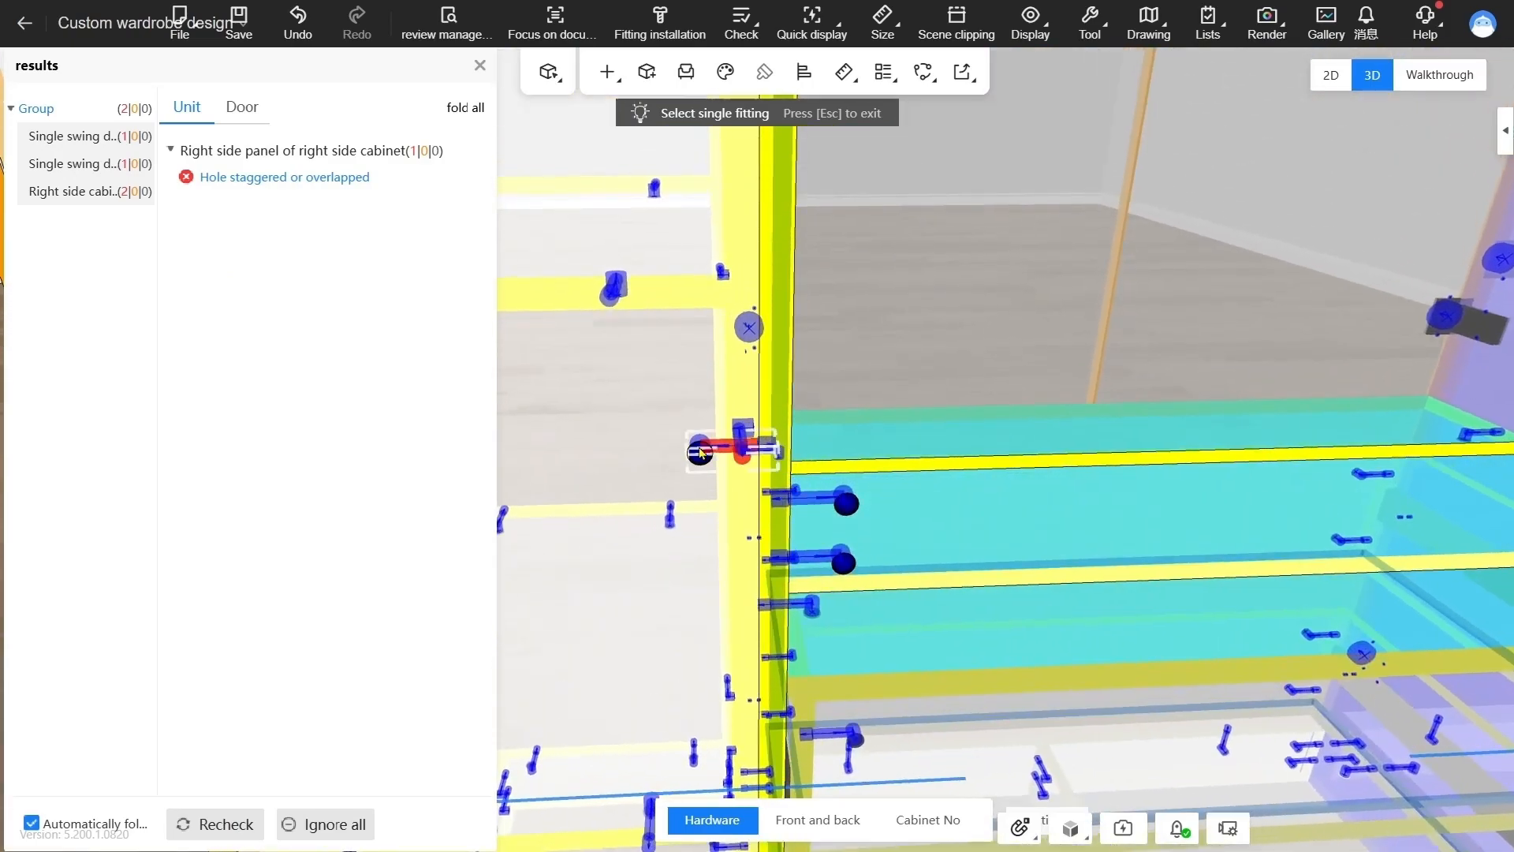
pyautogui.click(748, 449)
pyautogui.moveTo(743, 398); pyautogui.dragTo(721, 371)
pyautogui.scroll(-3, 792, 473)
pyautogui.moveTo(749, 683); pyautogui.dragTo(815, 694)
pyautogui.write('600')
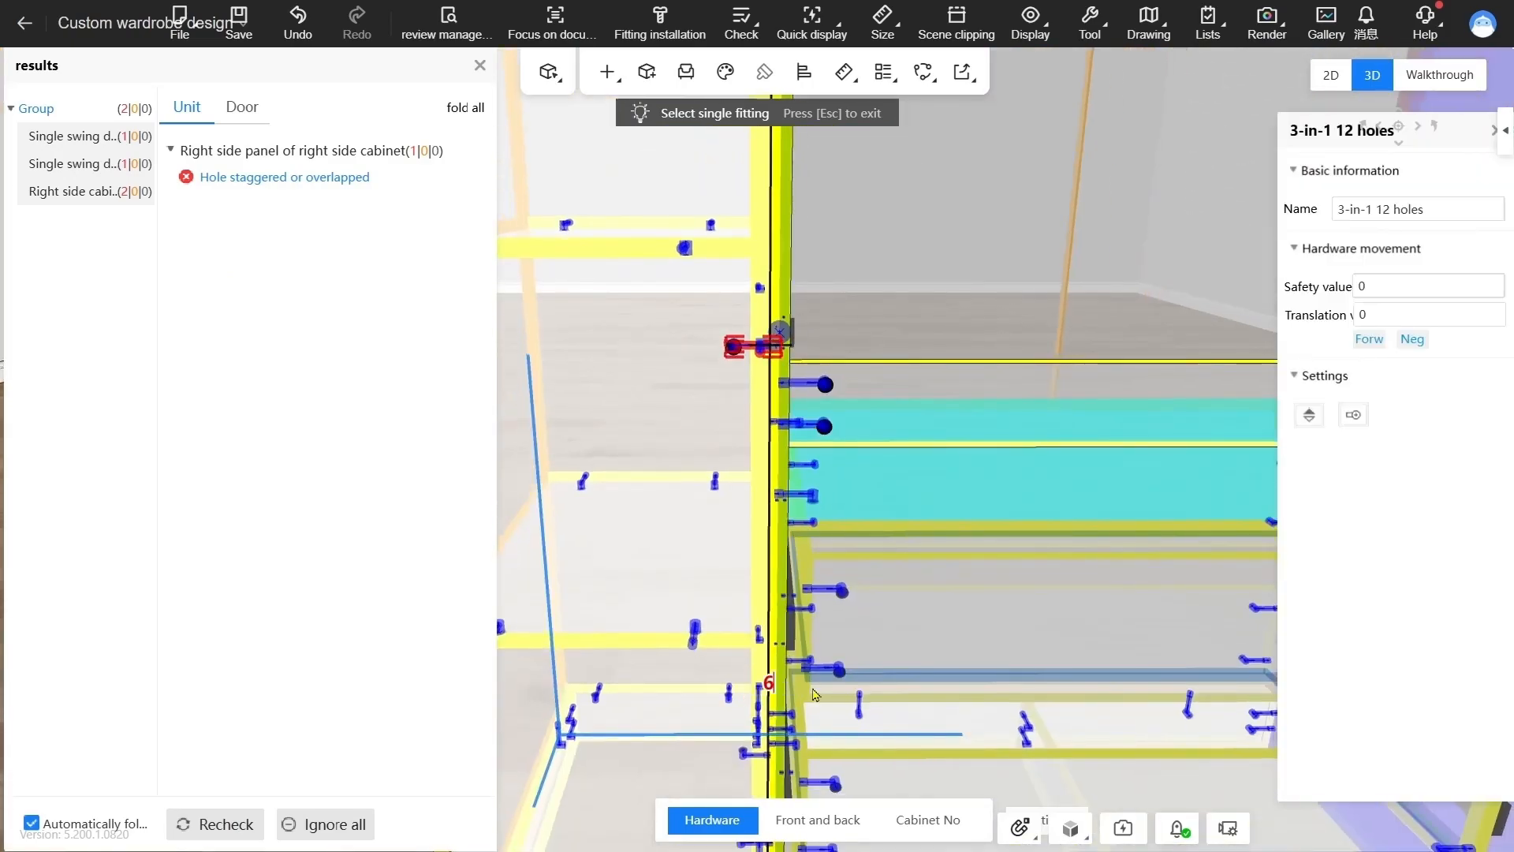
pyautogui.press('Return')
pyautogui.scroll(-5, 859, 676)
# Review the remaining hole conflict of the right side cabinet and close the check results
pyautogui.click(306, 184)
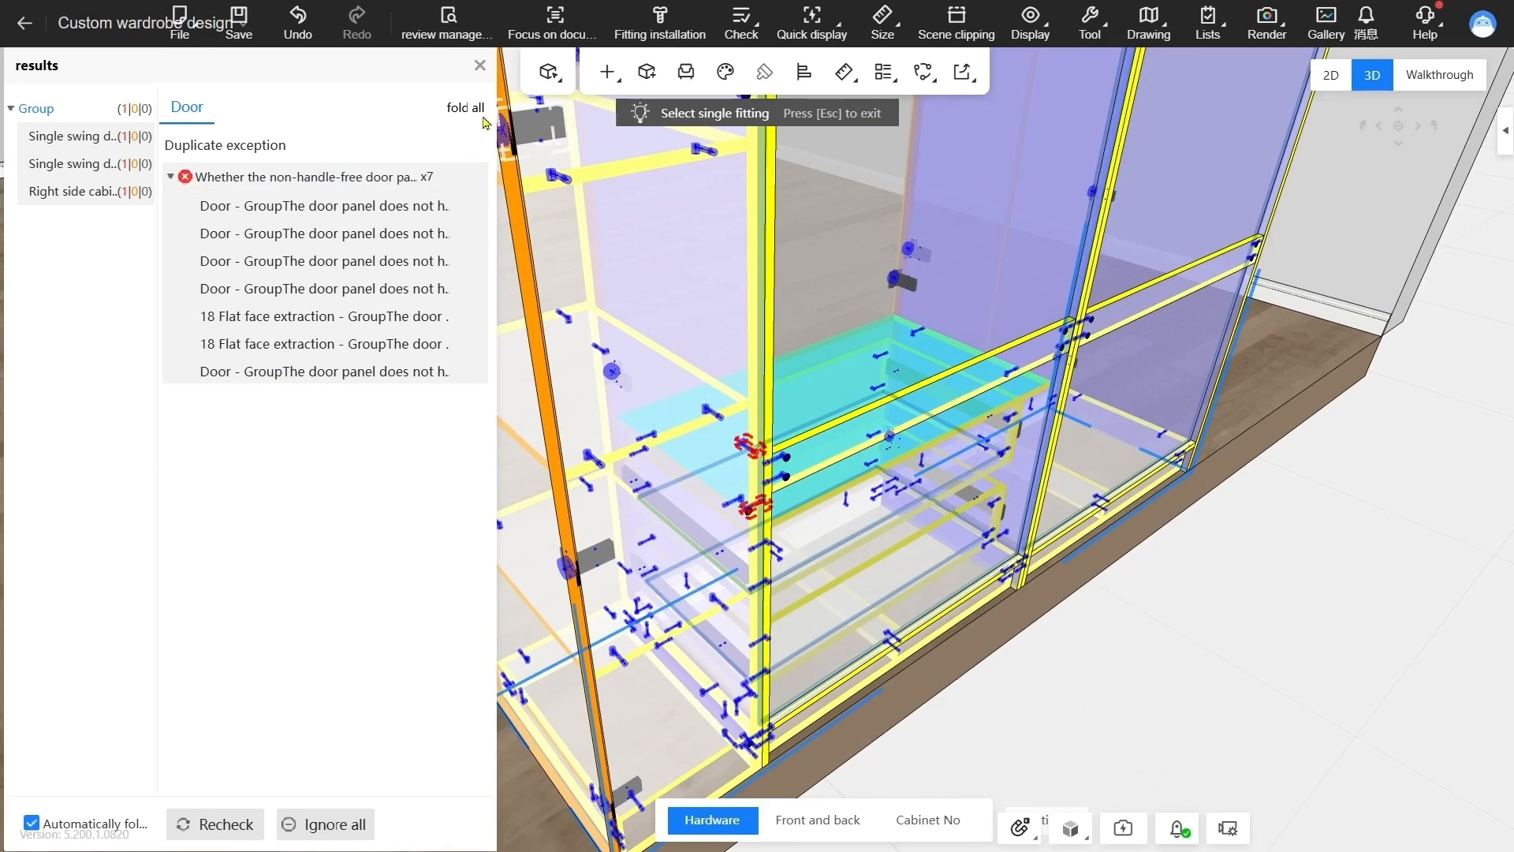
pyautogui.click(479, 67)
pyautogui.scroll(5, 732, 551)
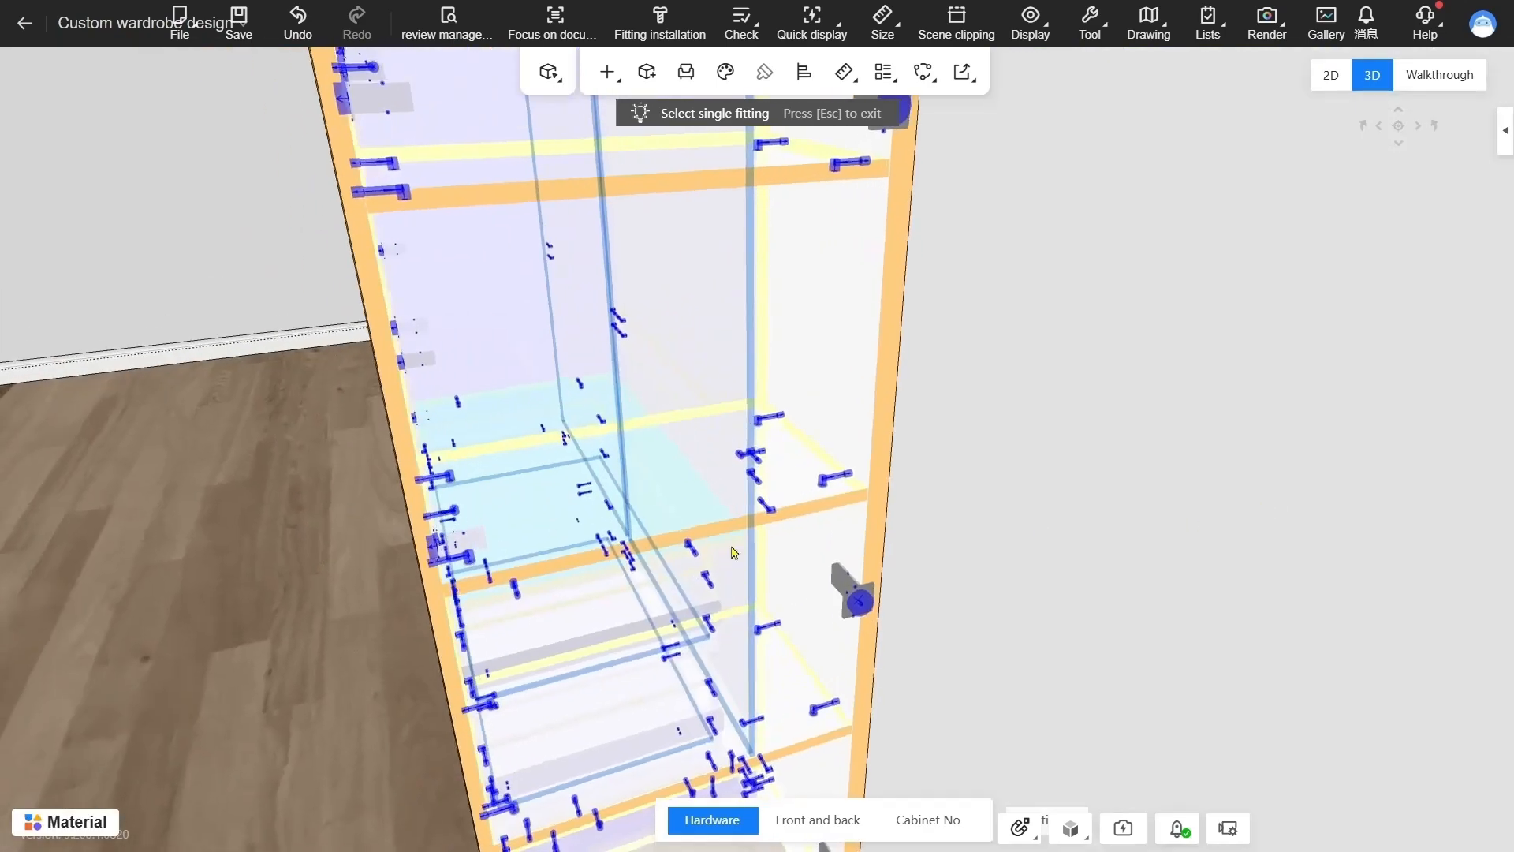
# Select the whole wardrobe group in the 3D scene and open it in document examination
pyautogui.moveTo(732, 552); pyautogui.dragTo(778, 518)
pyautogui.scroll(-3, 844, 524)
pyautogui.scroll(-3, 777, 517)
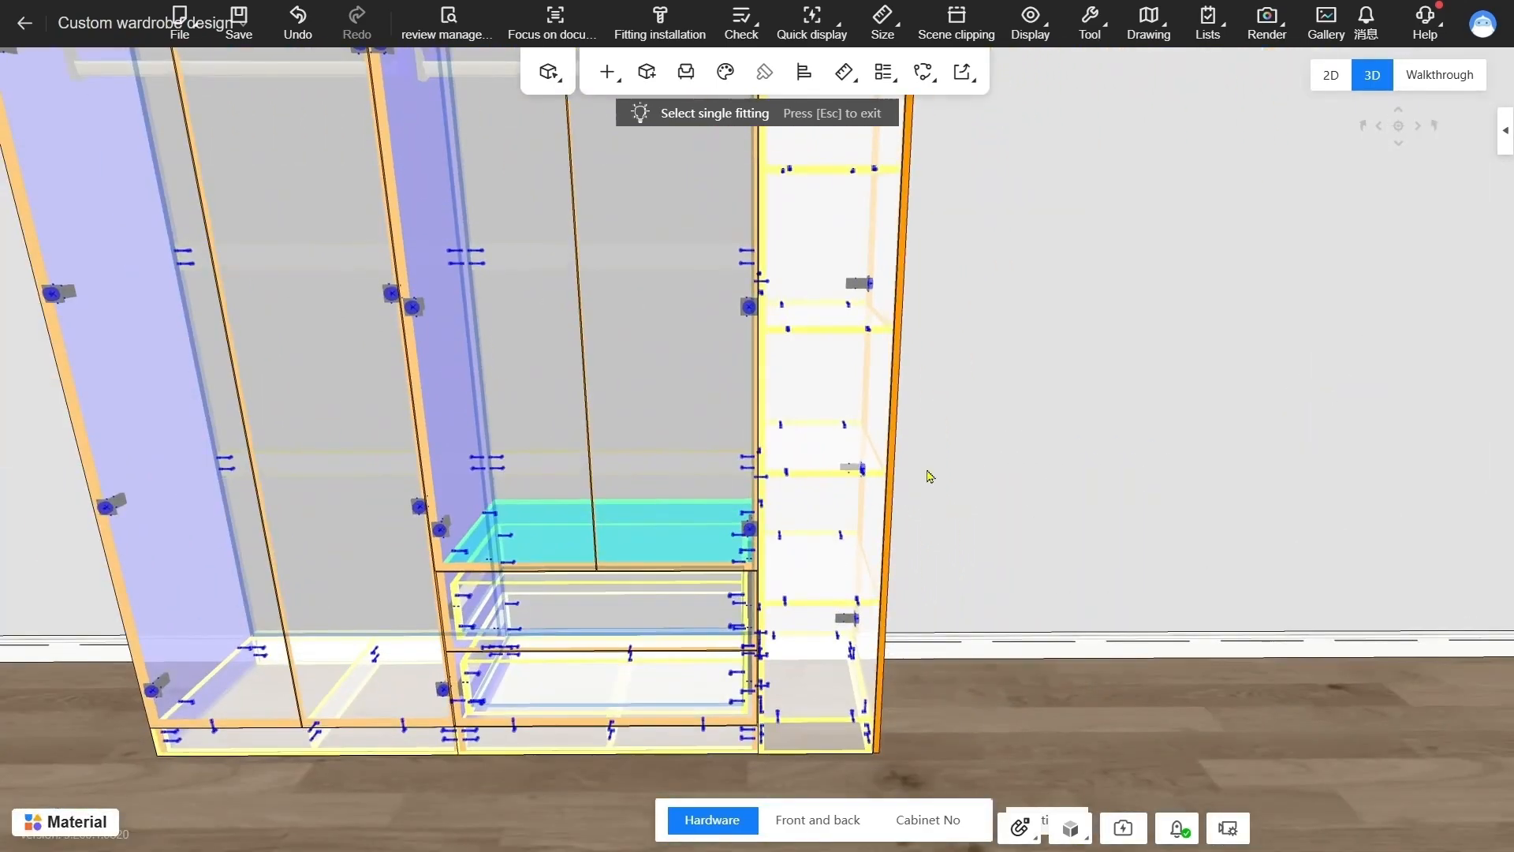
pyautogui.scroll(-5, 1007, 466)
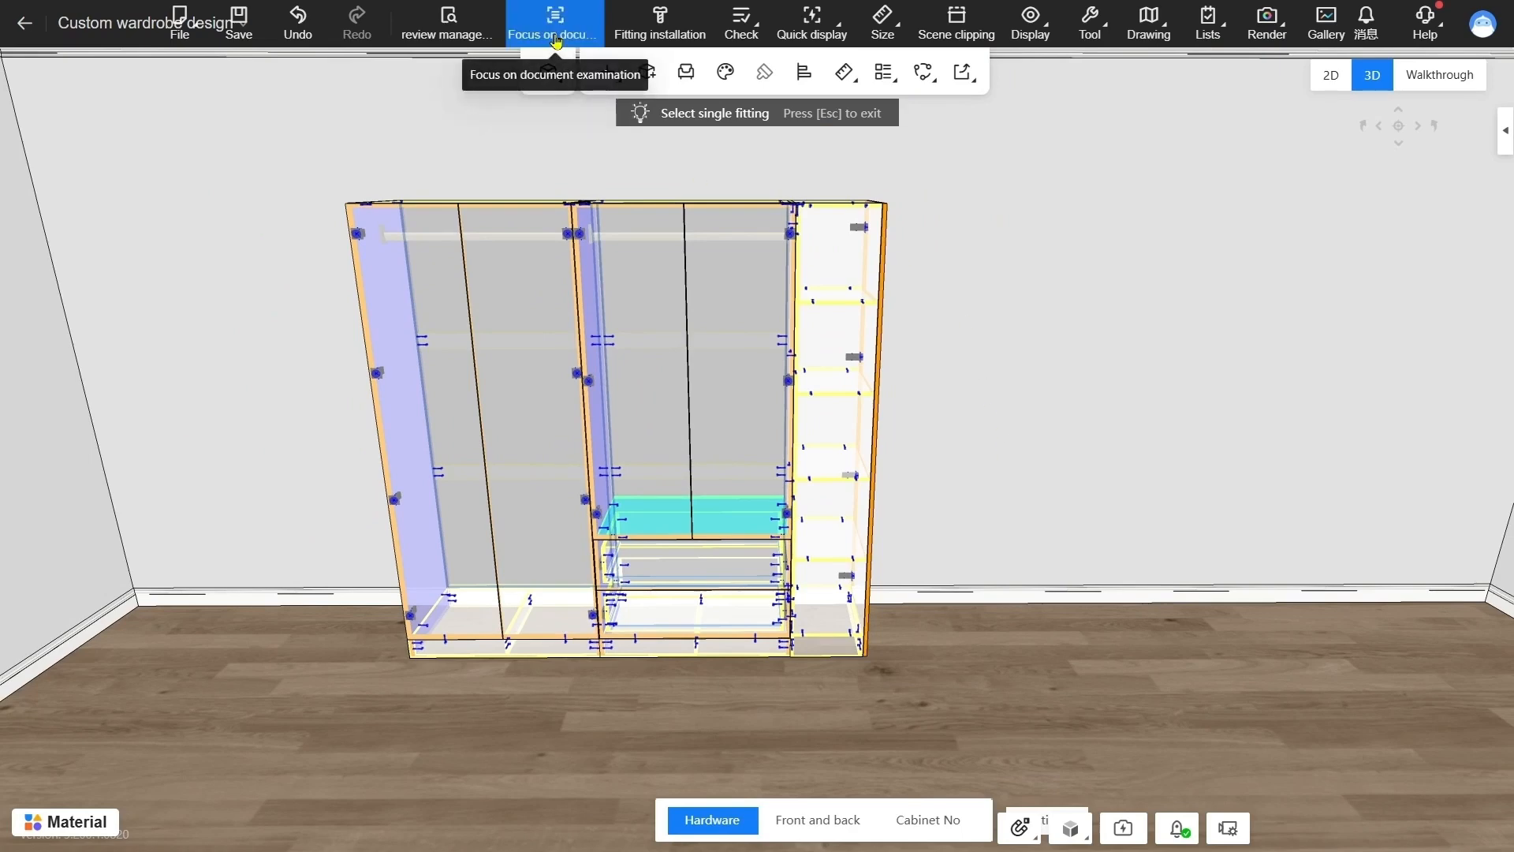
pyautogui.click(542, 266)
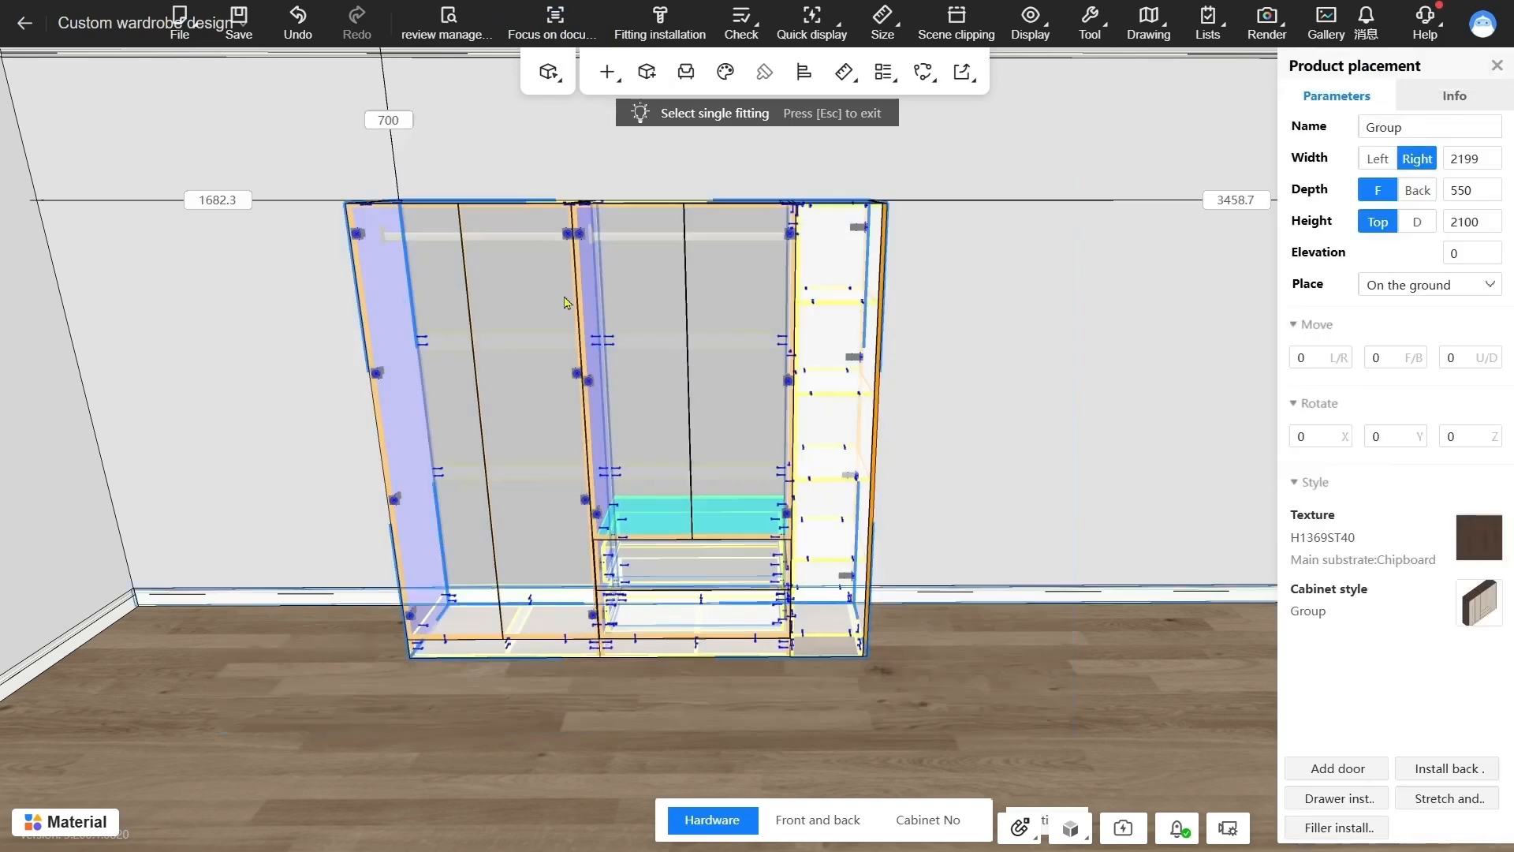
pyautogui.click(544, 36)
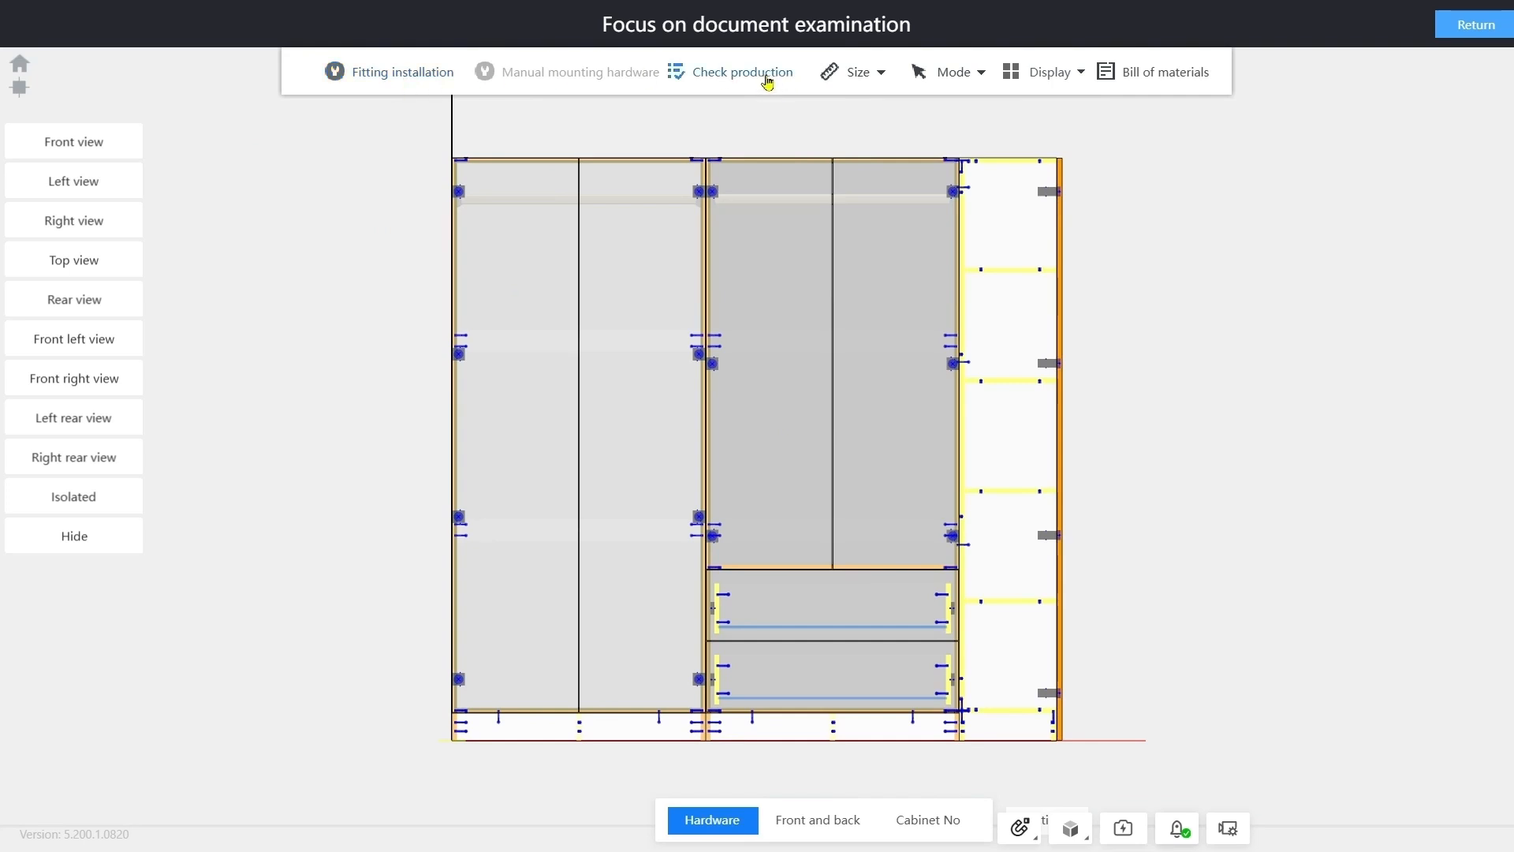
# Examine the bill of materials entries for the single swing door frame's panels, from the left side panel to the thin backplane, and exit document examination
pyautogui.click(1153, 76)
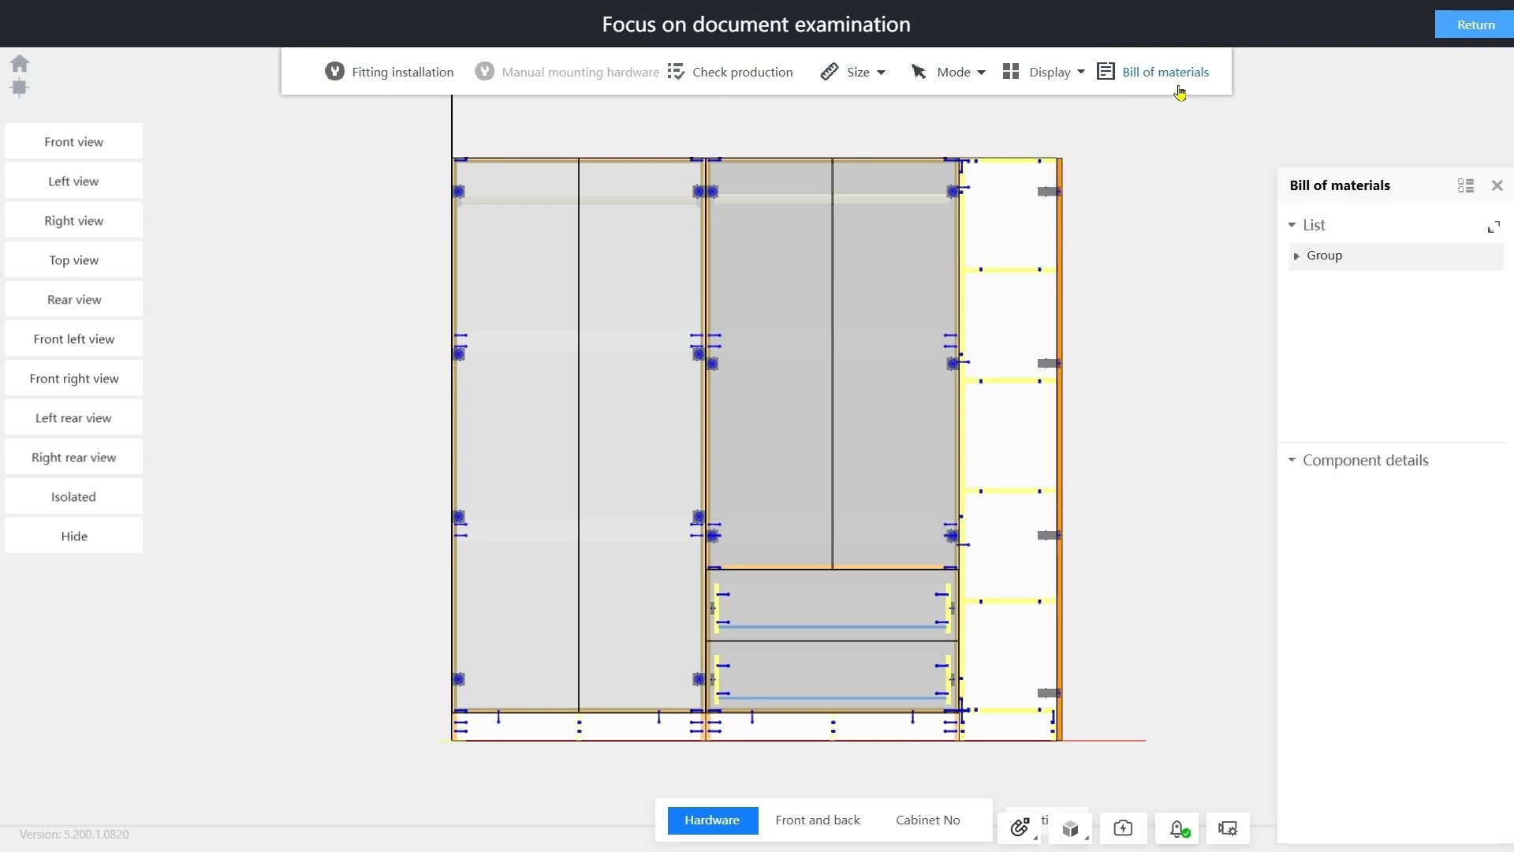
pyautogui.click(1300, 255)
pyautogui.click(1318, 283)
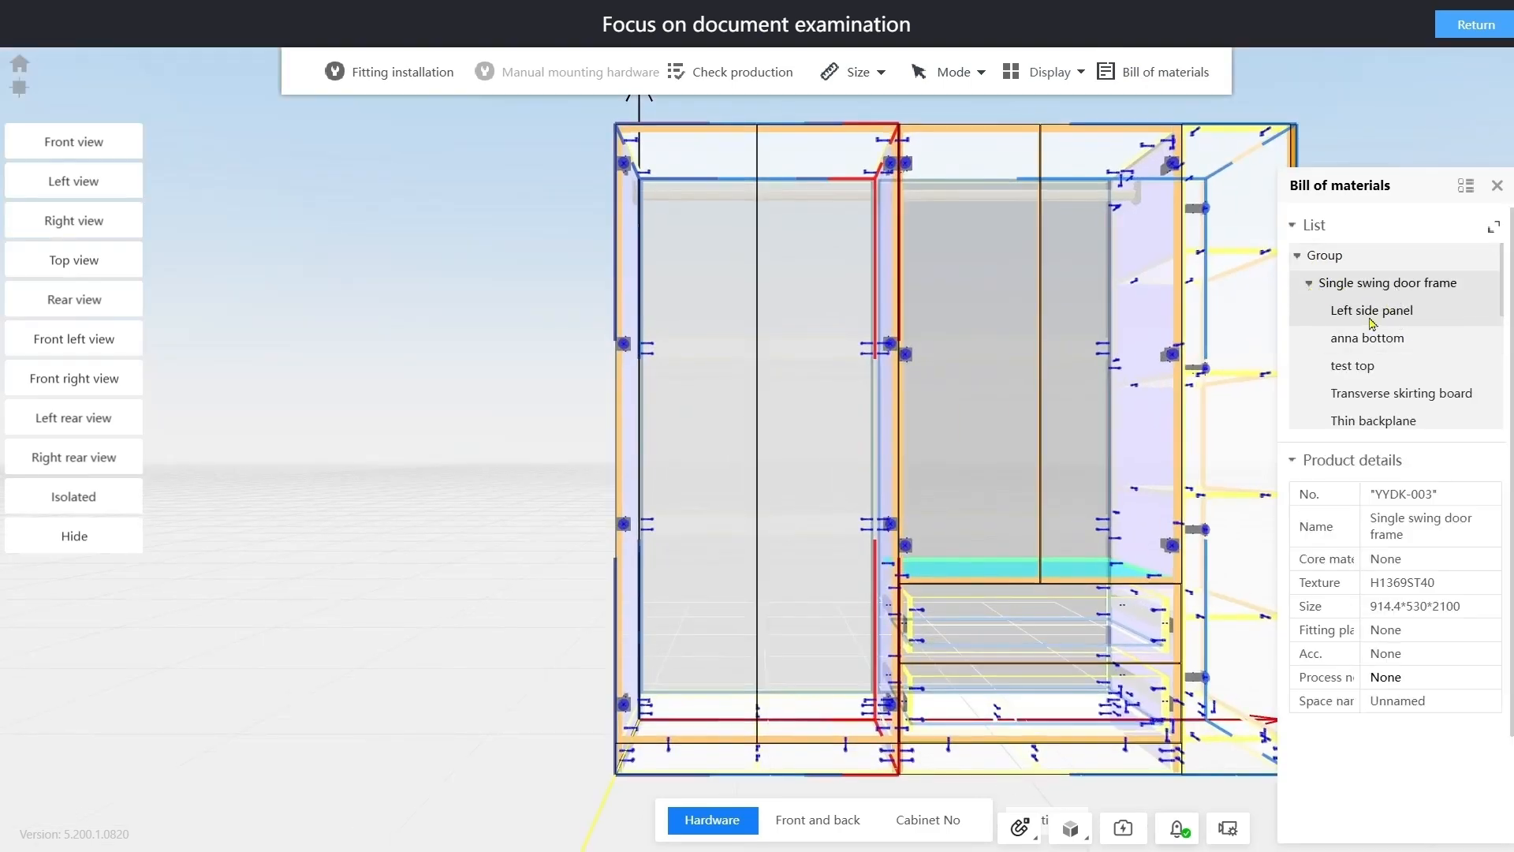
pyautogui.click(1389, 315)
pyautogui.click(1379, 339)
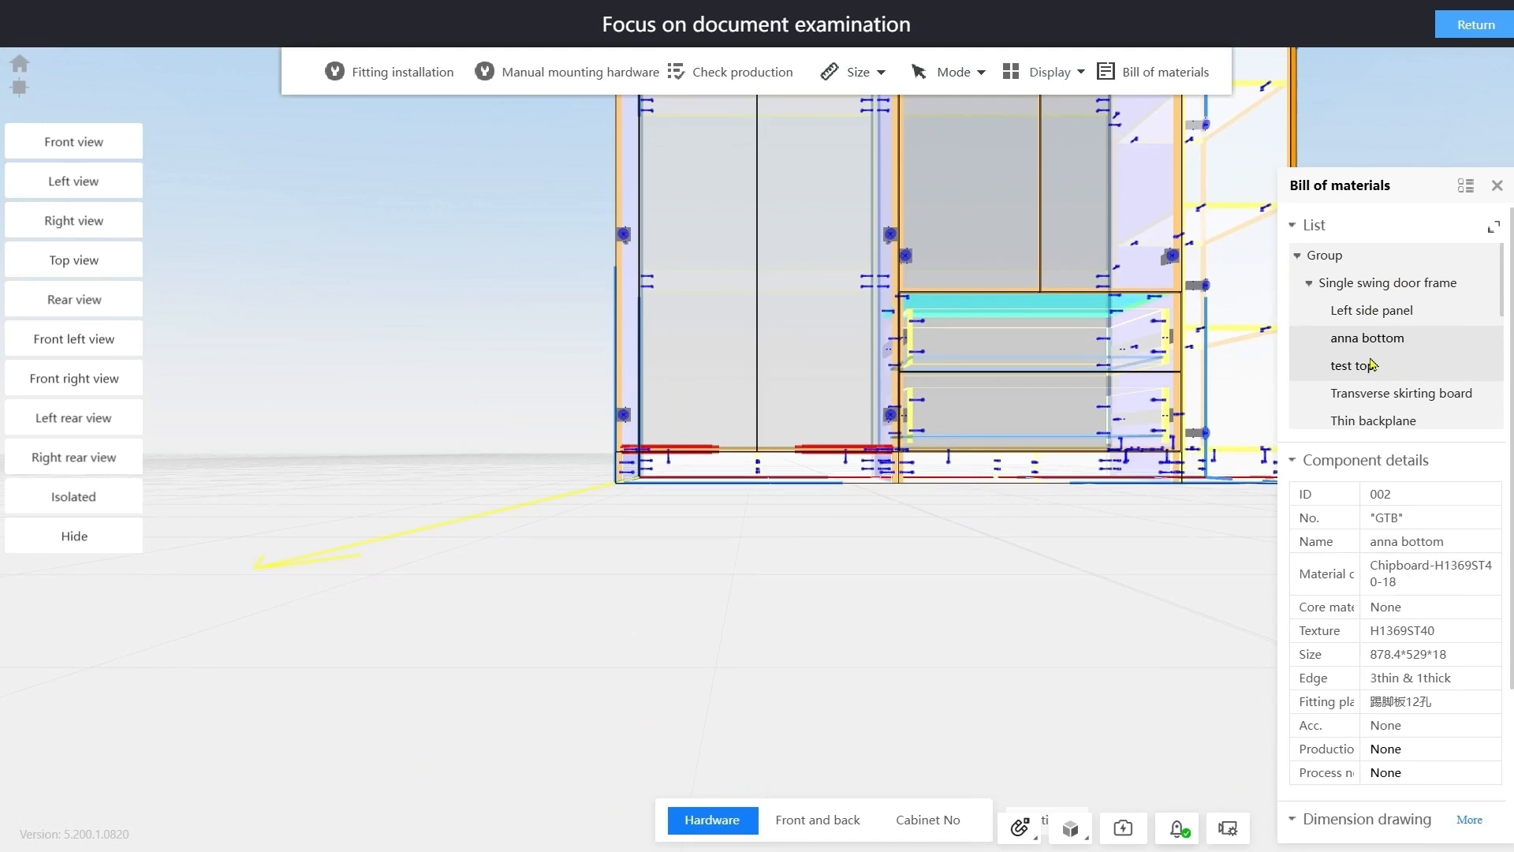
pyautogui.click(1372, 365)
pyautogui.click(1398, 392)
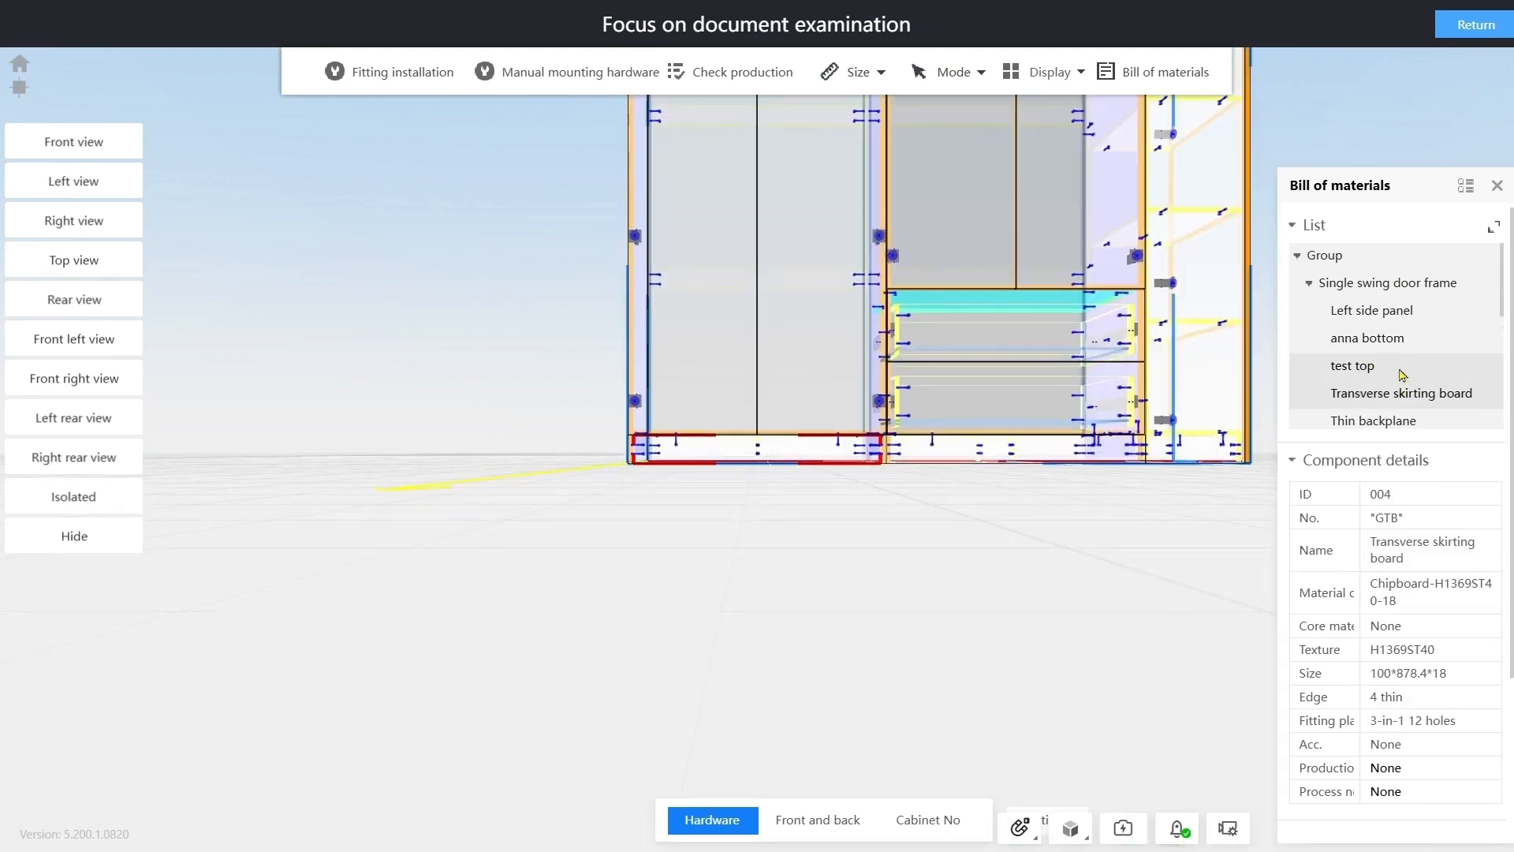
pyautogui.click(1395, 422)
pyautogui.press('Escape')
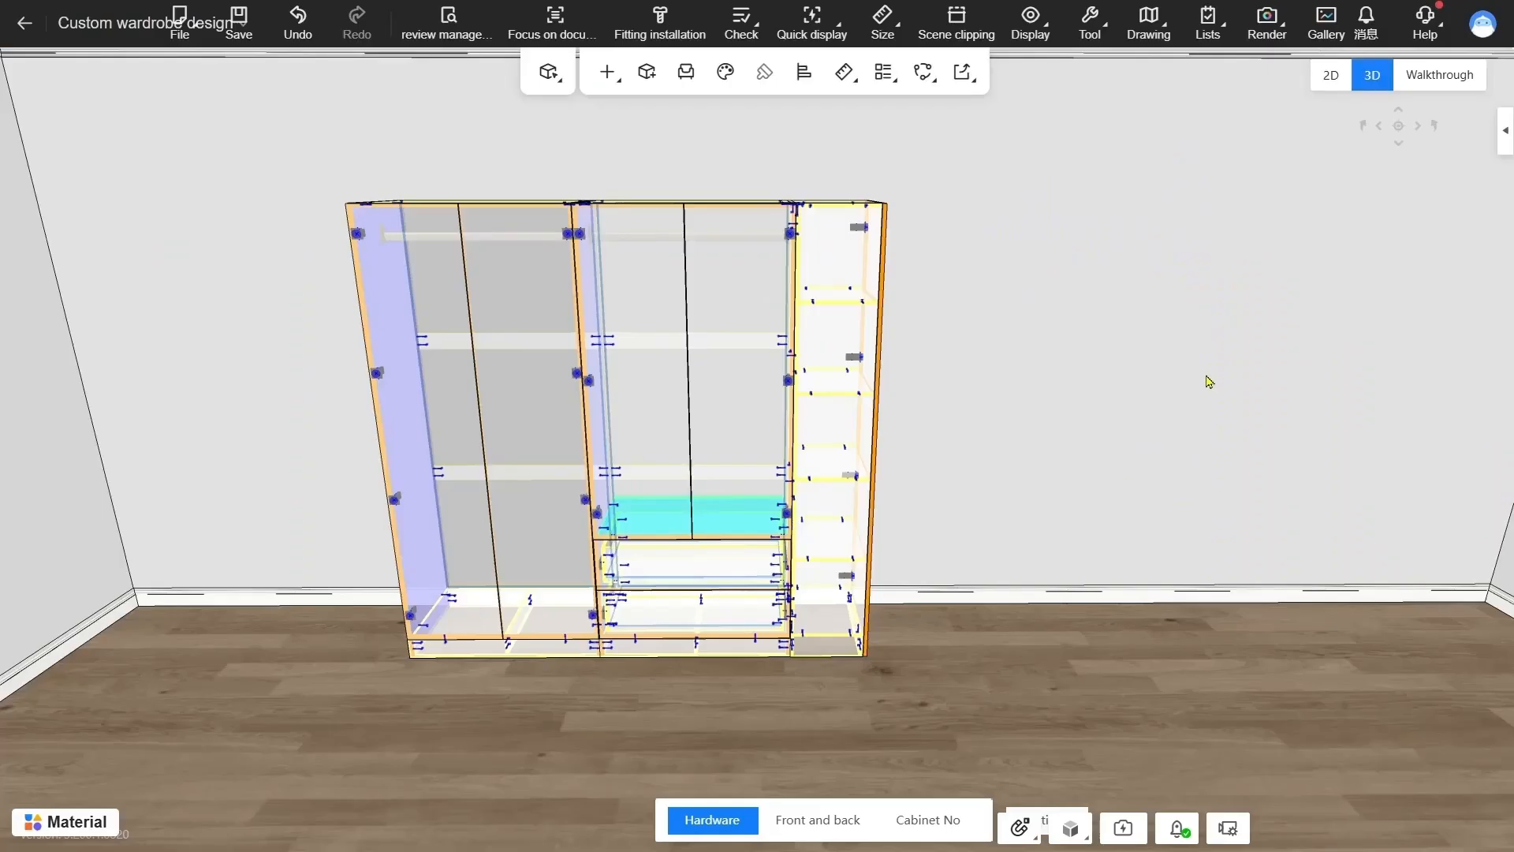
# Try scene clipping on the room walls, leave the wall height at 2800, and close it
pyautogui.scroll(-4, 992, 360)
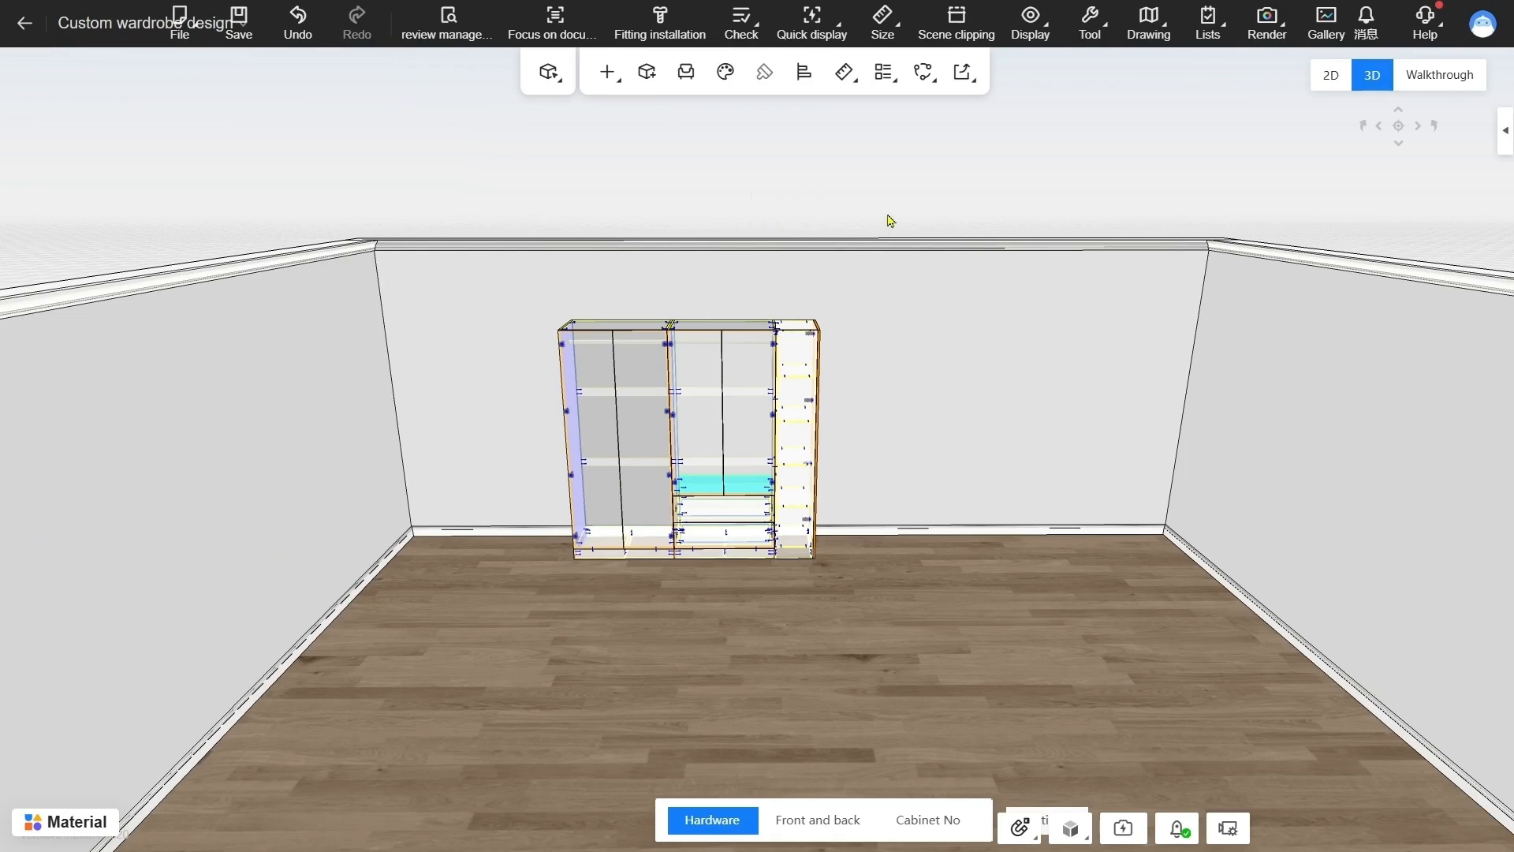
pyautogui.click(954, 35)
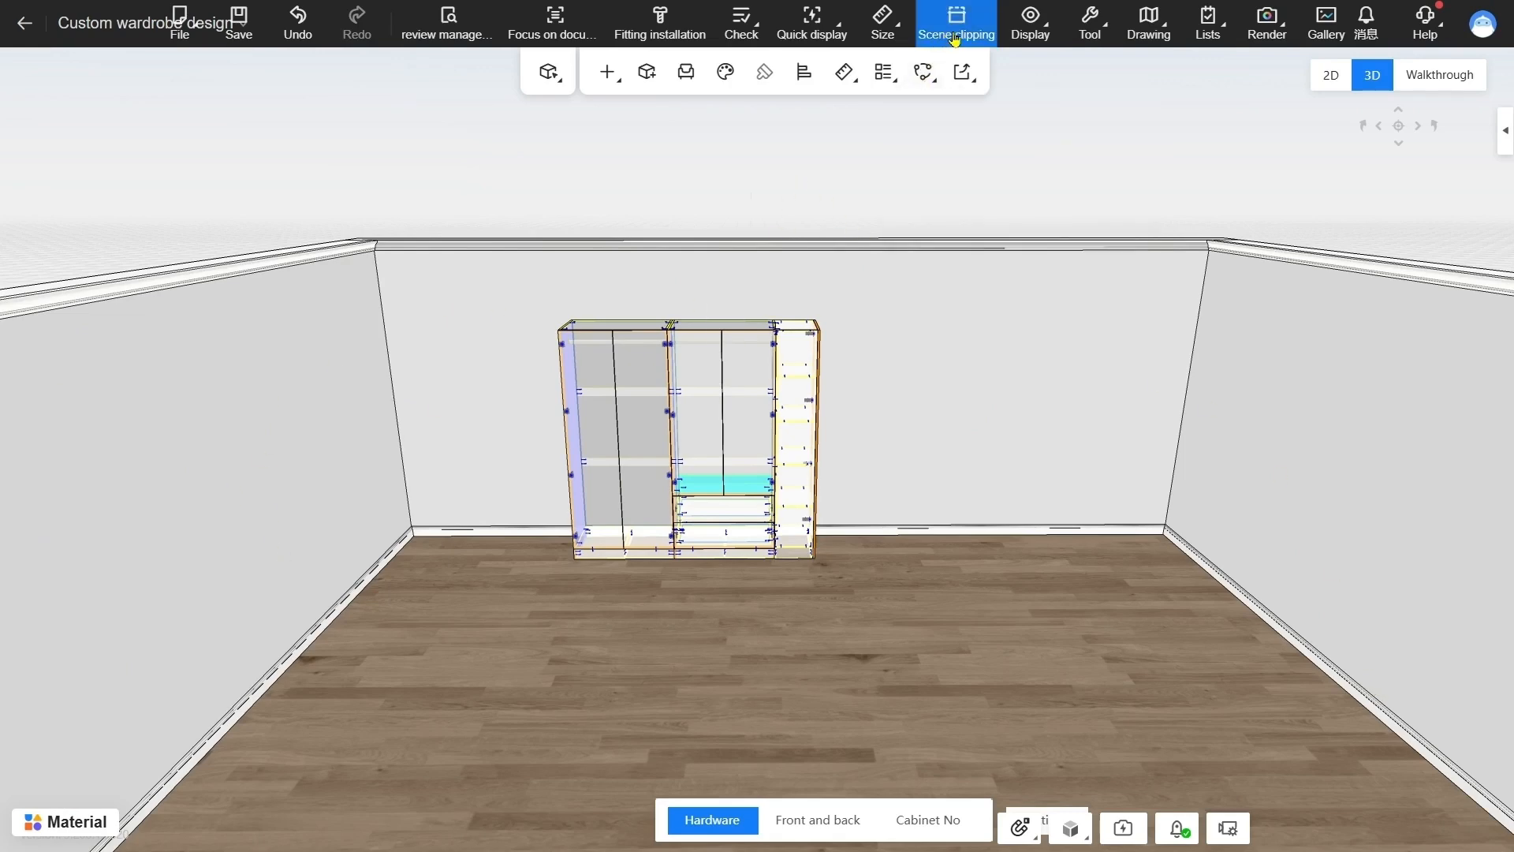
pyautogui.moveTo(813, 183)
pyautogui.mouseDown()
pyautogui.moveTo(662, 194)
pyautogui.moveTo(836, 186)
pyautogui.moveTo(659, 186)
pyautogui.moveTo(820, 186)
pyautogui.mouseUp()
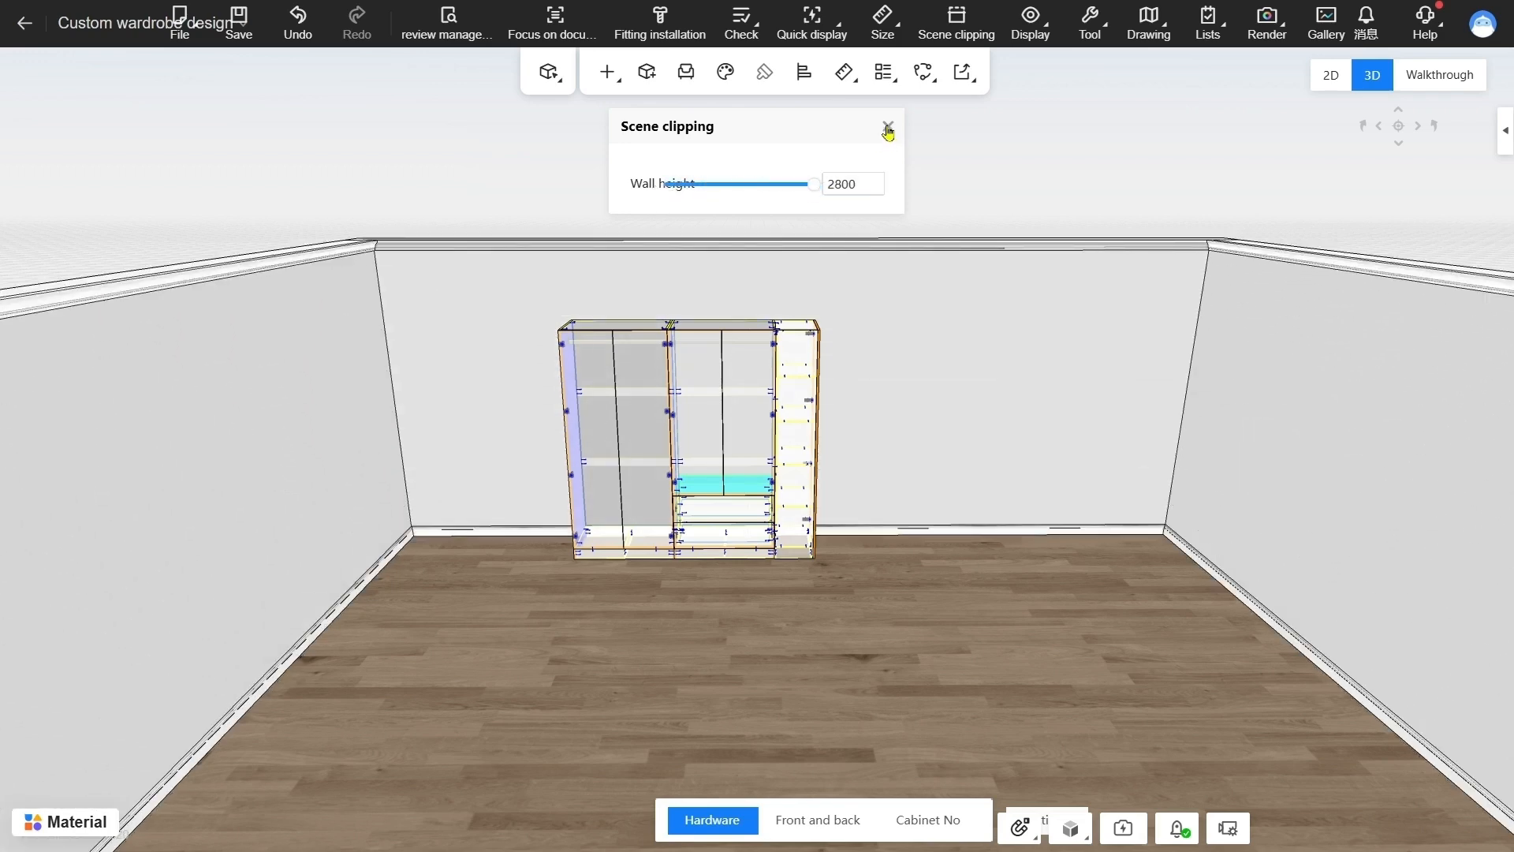
pyautogui.click(887, 127)
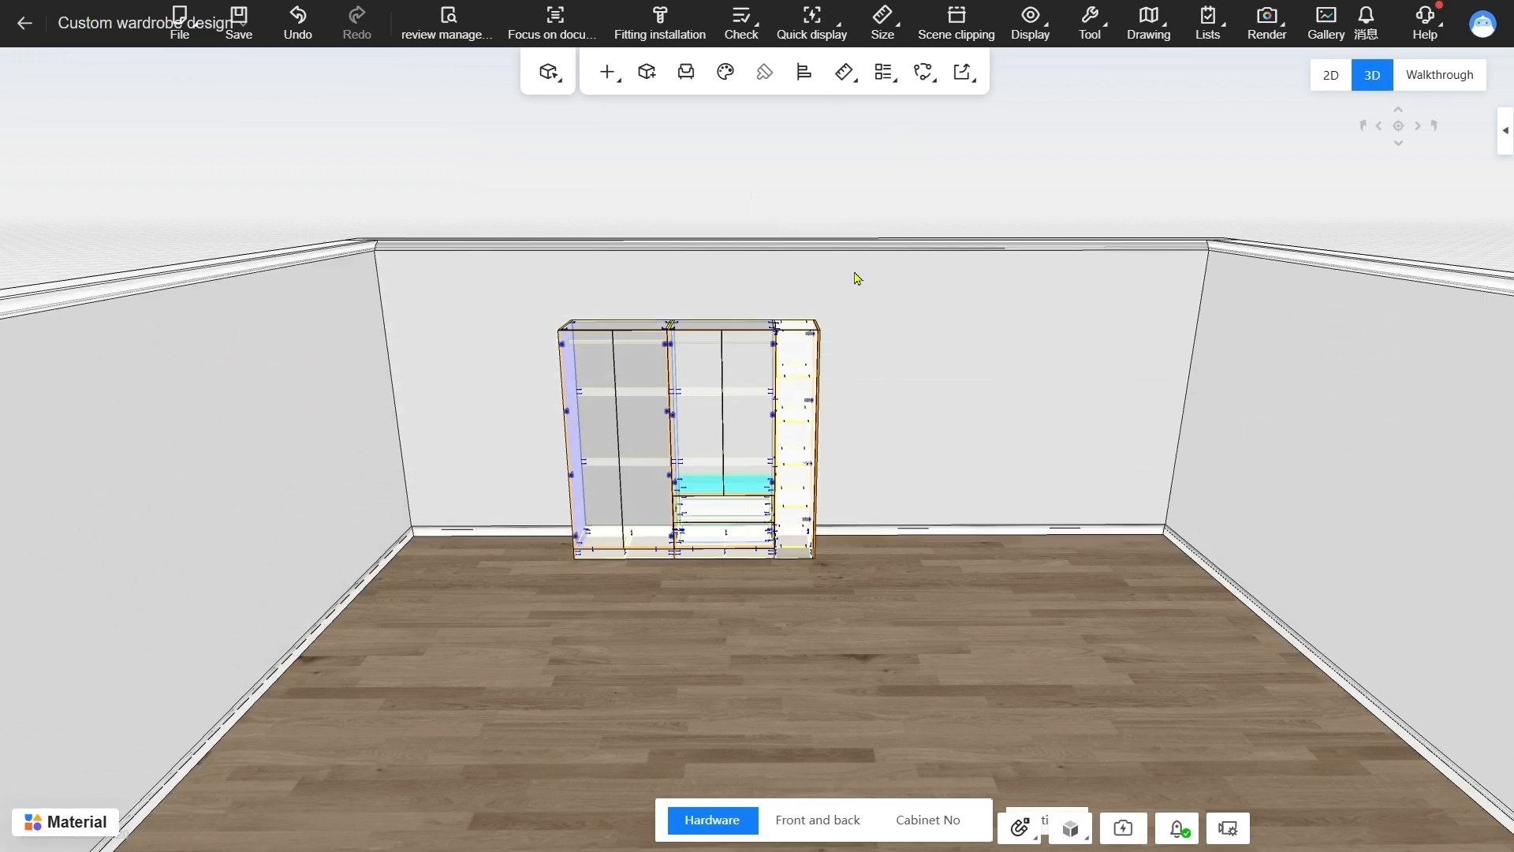
# Quick-display the size and material details of the wardrobe's door panels and drawer fronts, and close the display
pyautogui.click(813, 38)
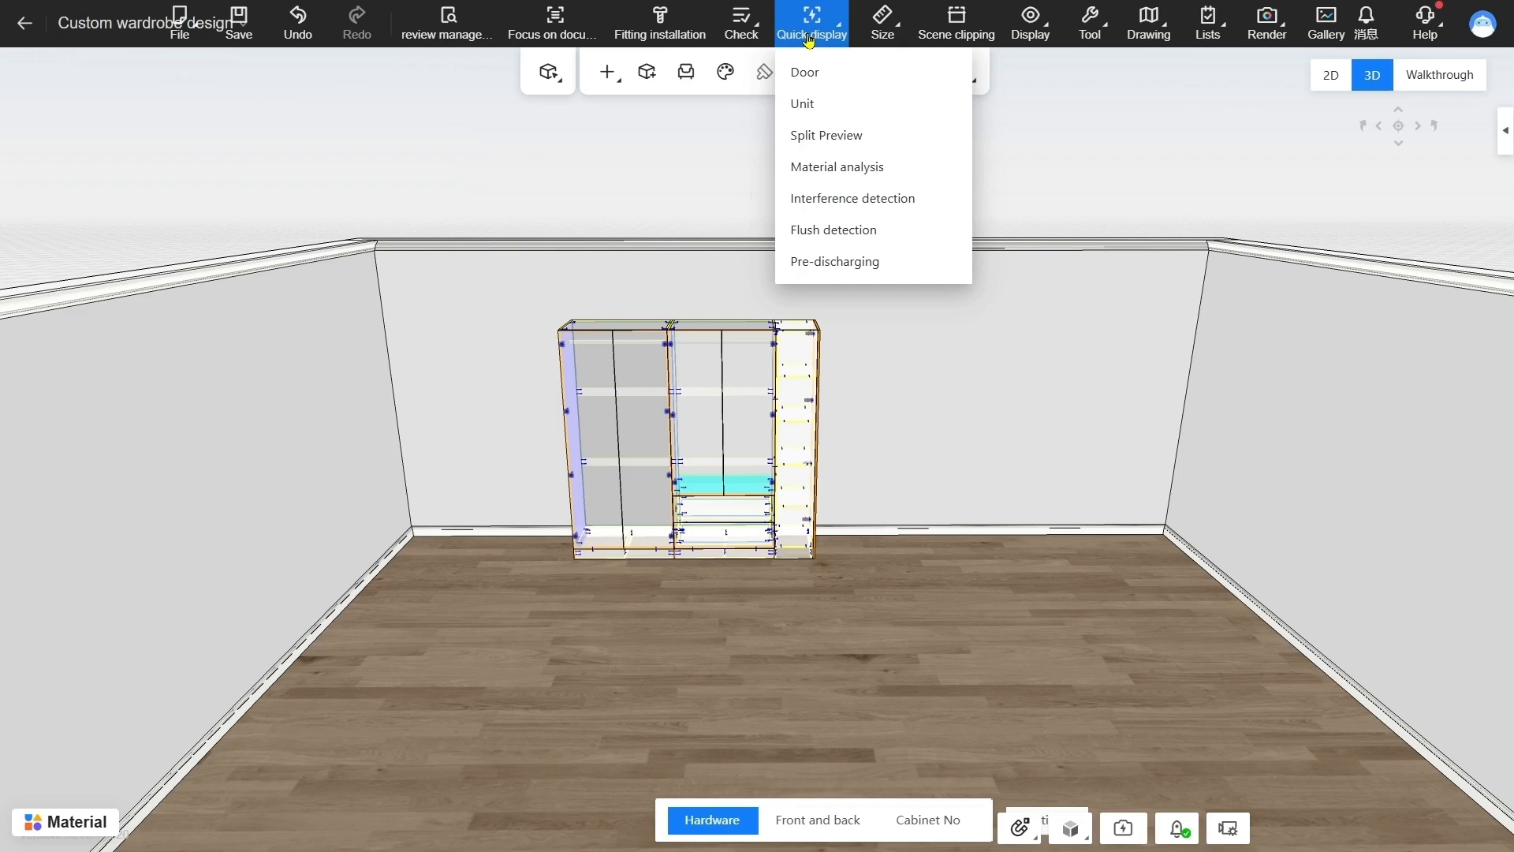
pyautogui.click(817, 75)
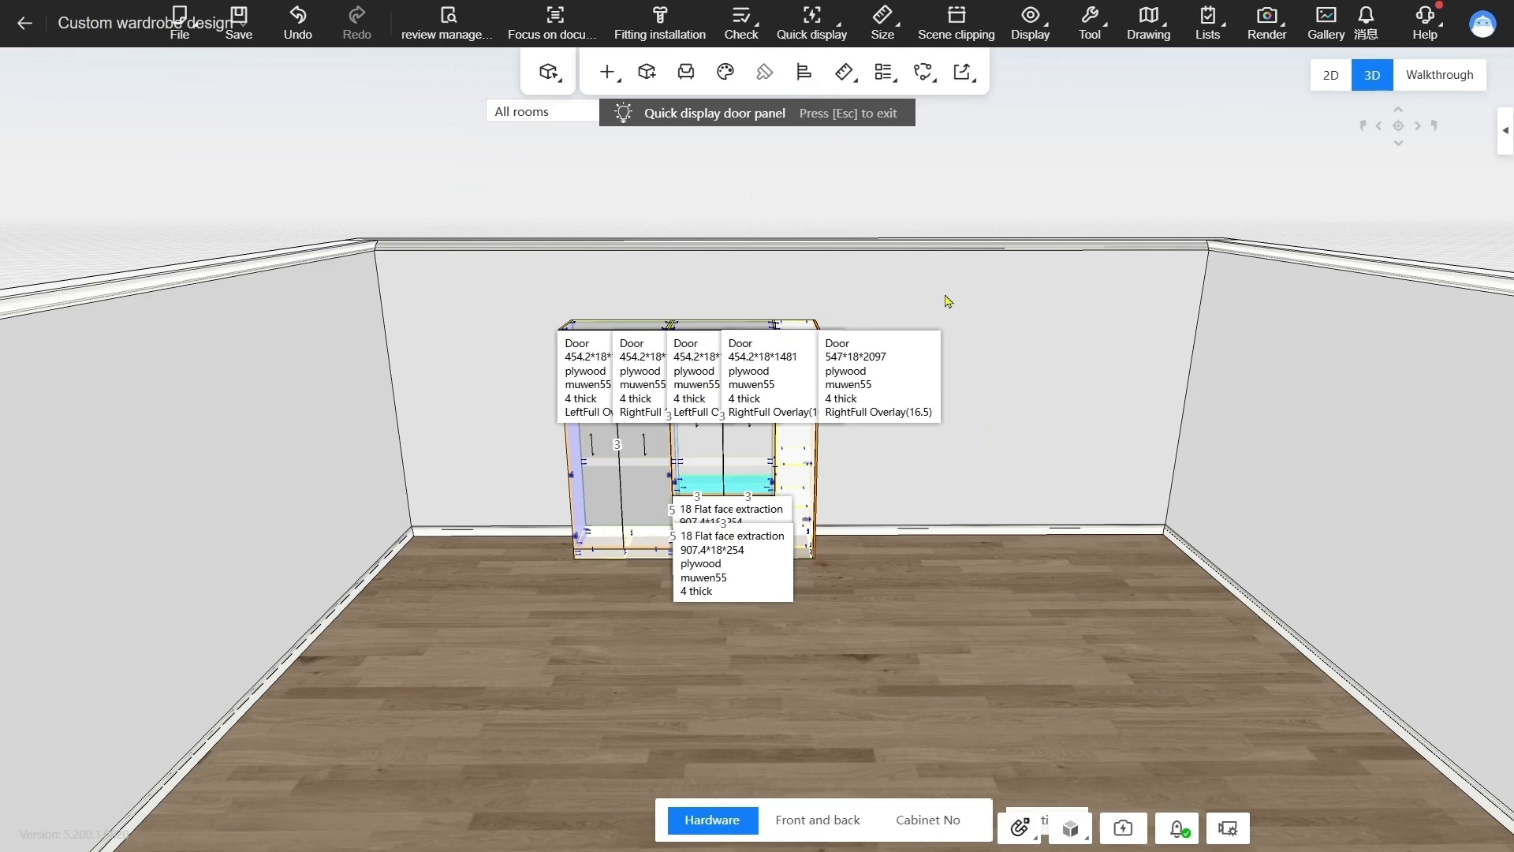
pyautogui.moveTo(824, 30)
pyautogui.click(841, 116)
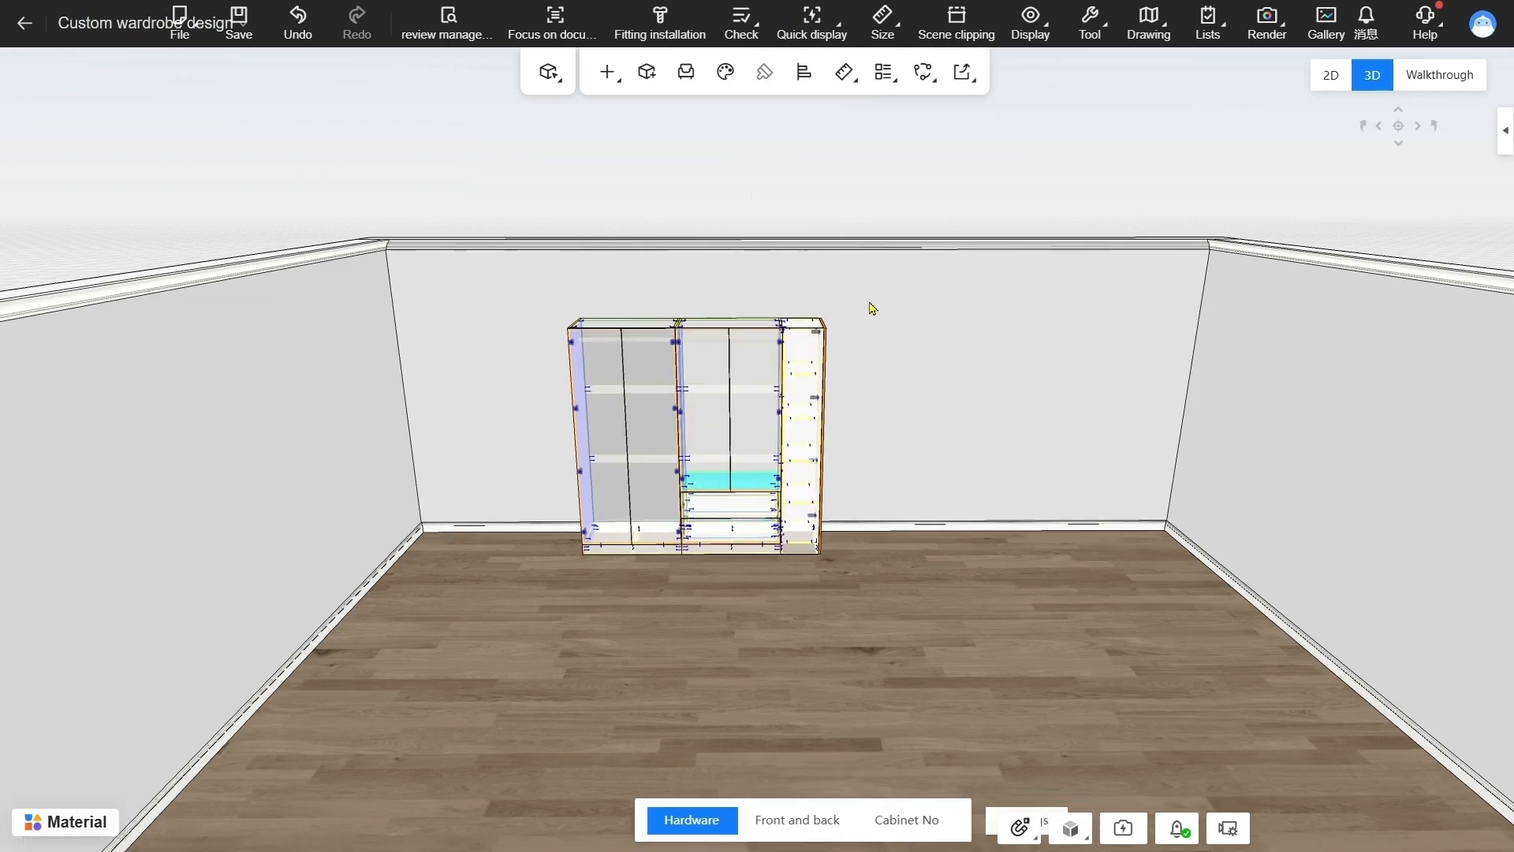
pyautogui.scroll(3, 880, 335)
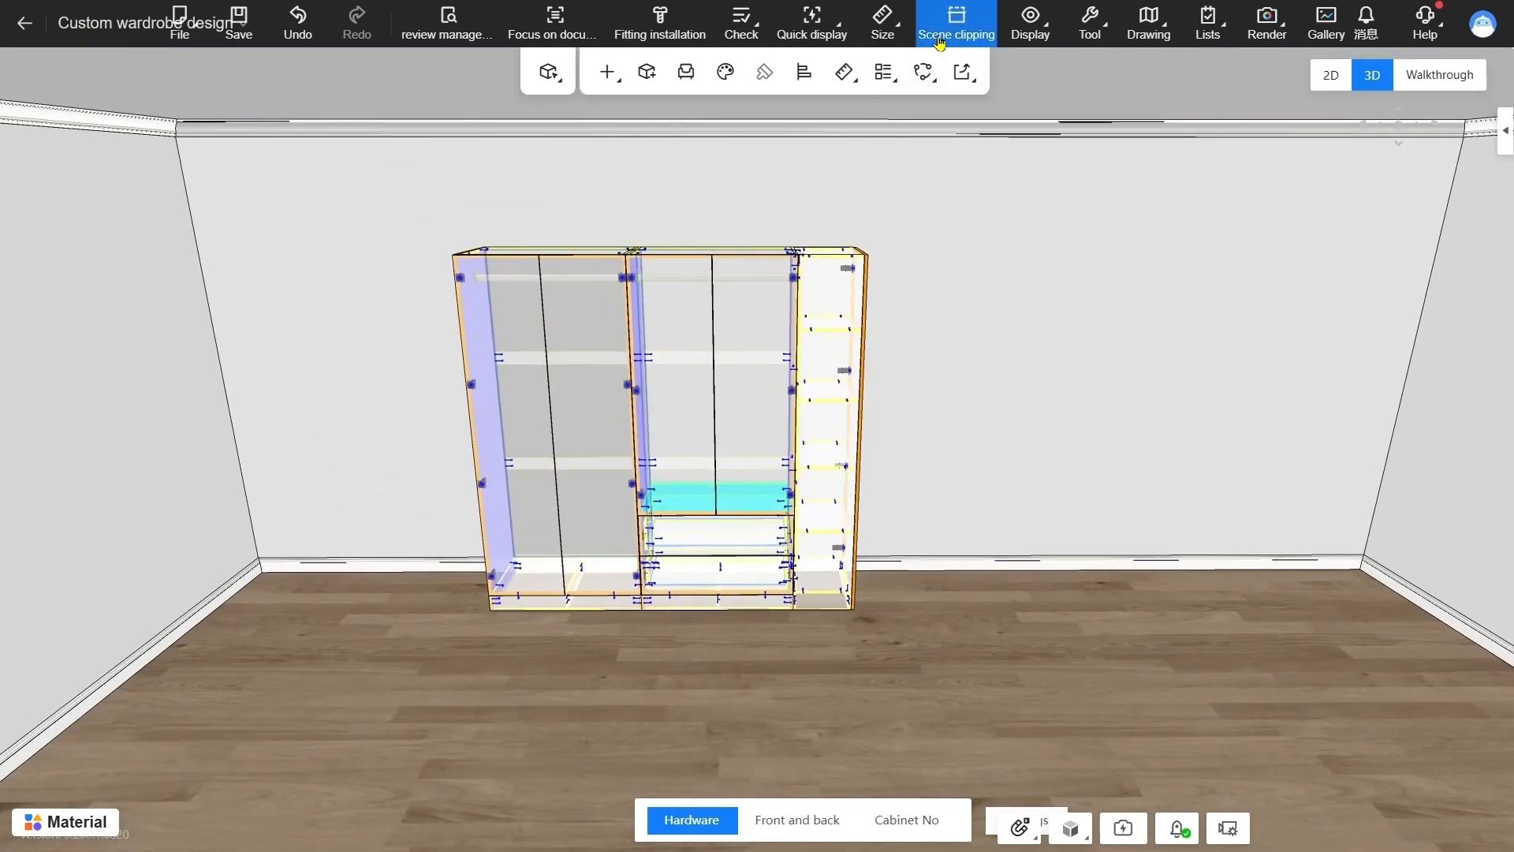
# Split all orders for the wardrobe design and acknowledge the result
pyautogui.moveTo(1207, 23)
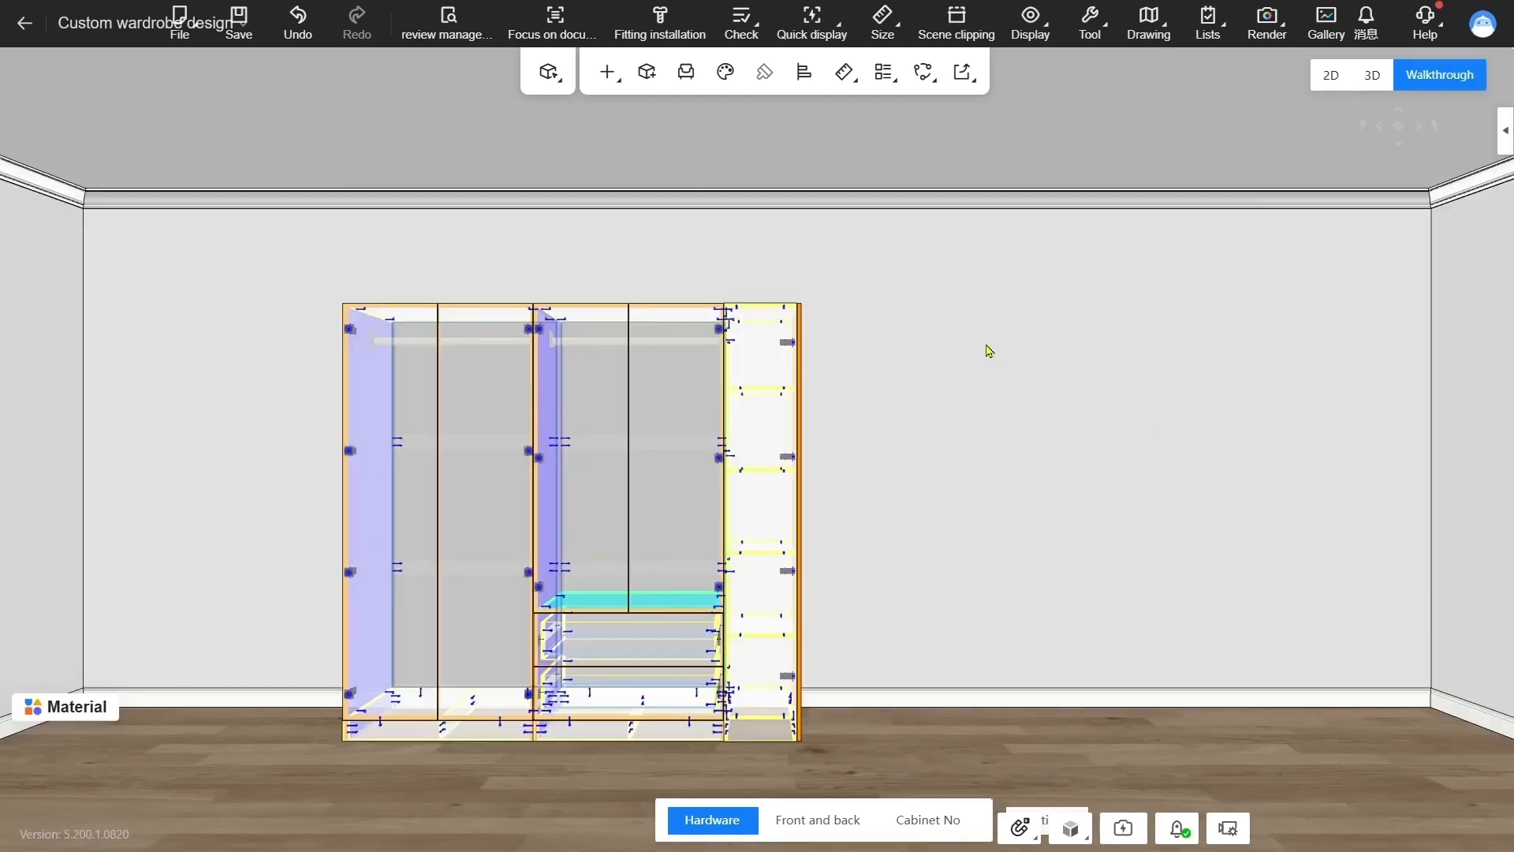
pyautogui.rightClick(955, 326)
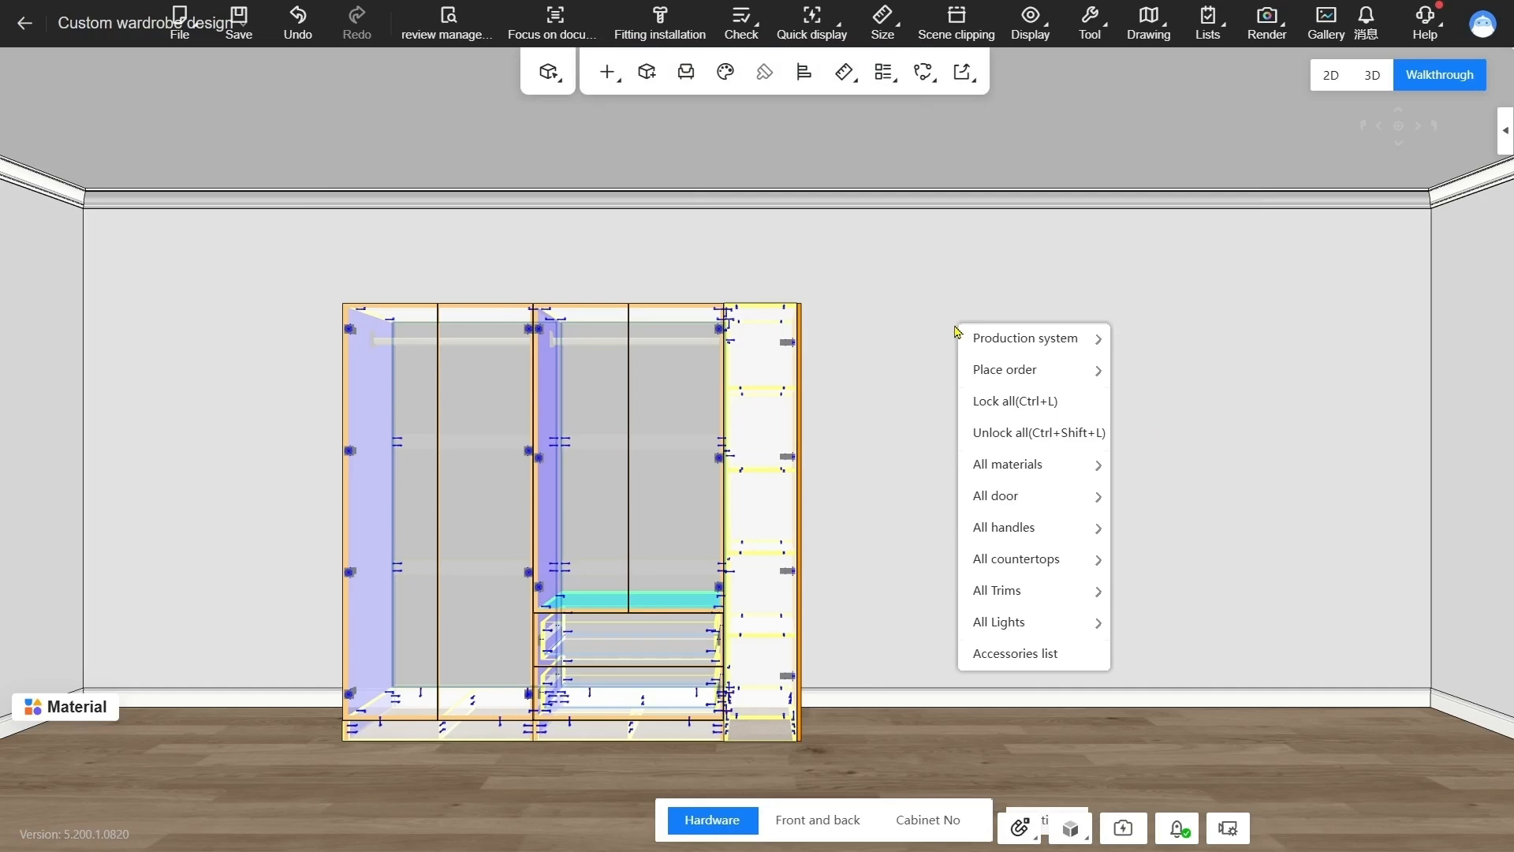
pyautogui.moveTo(1025, 369)
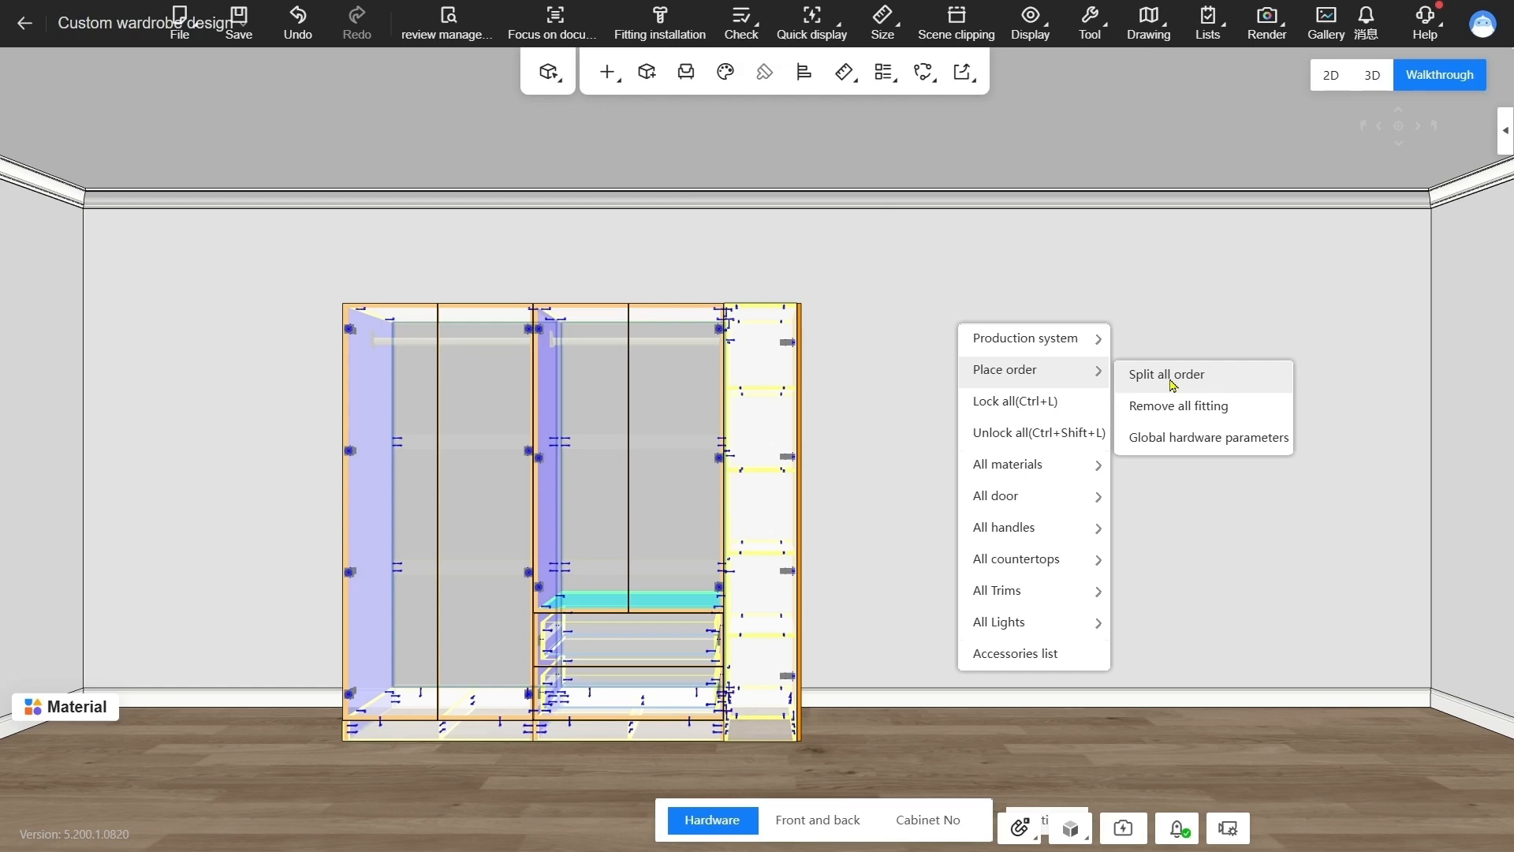
pyautogui.click(1172, 384)
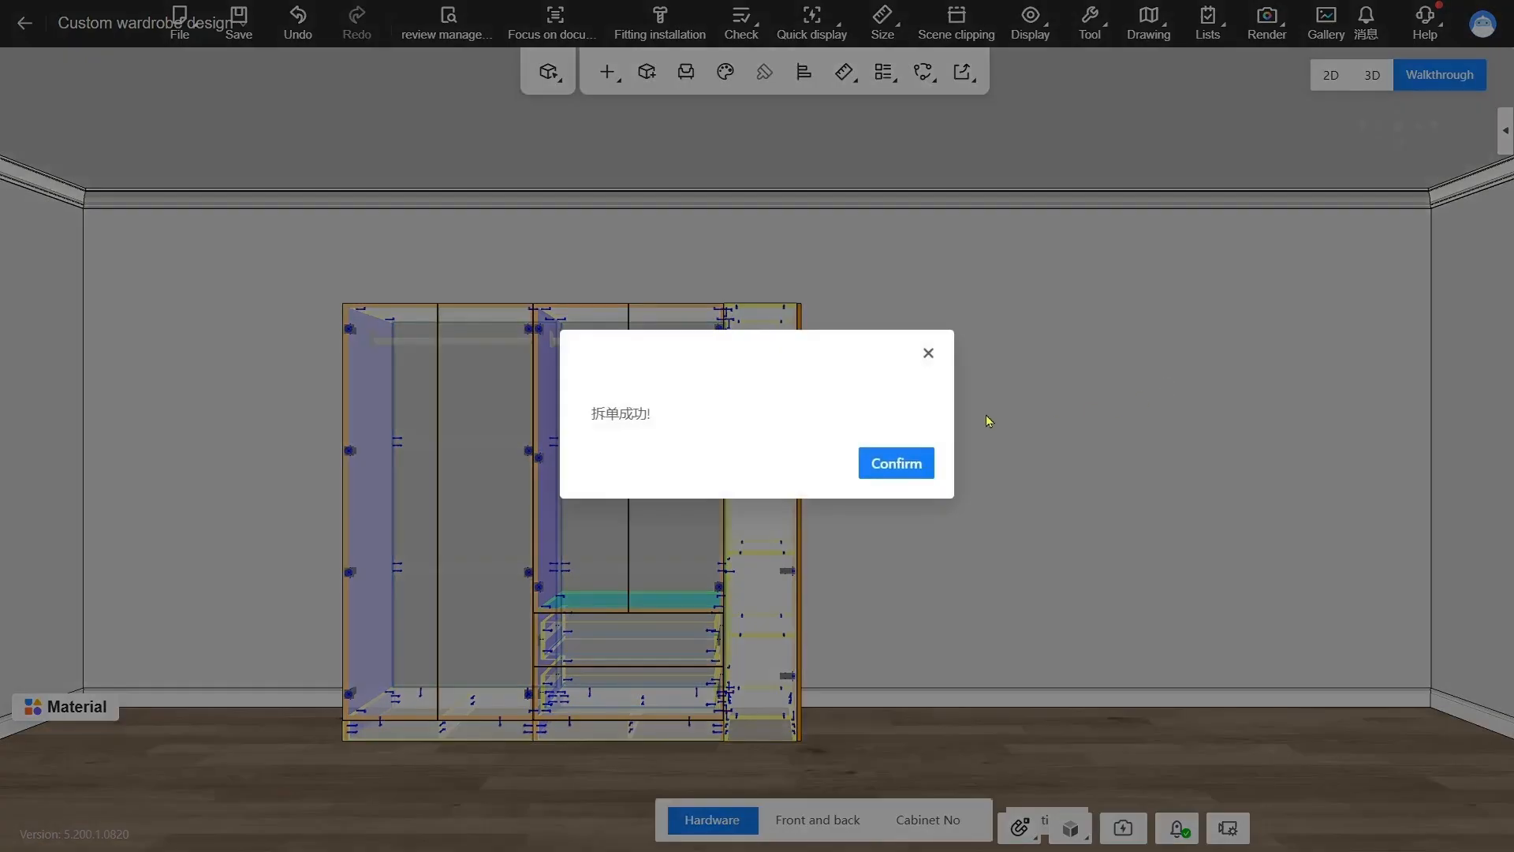
pyautogui.click(919, 464)
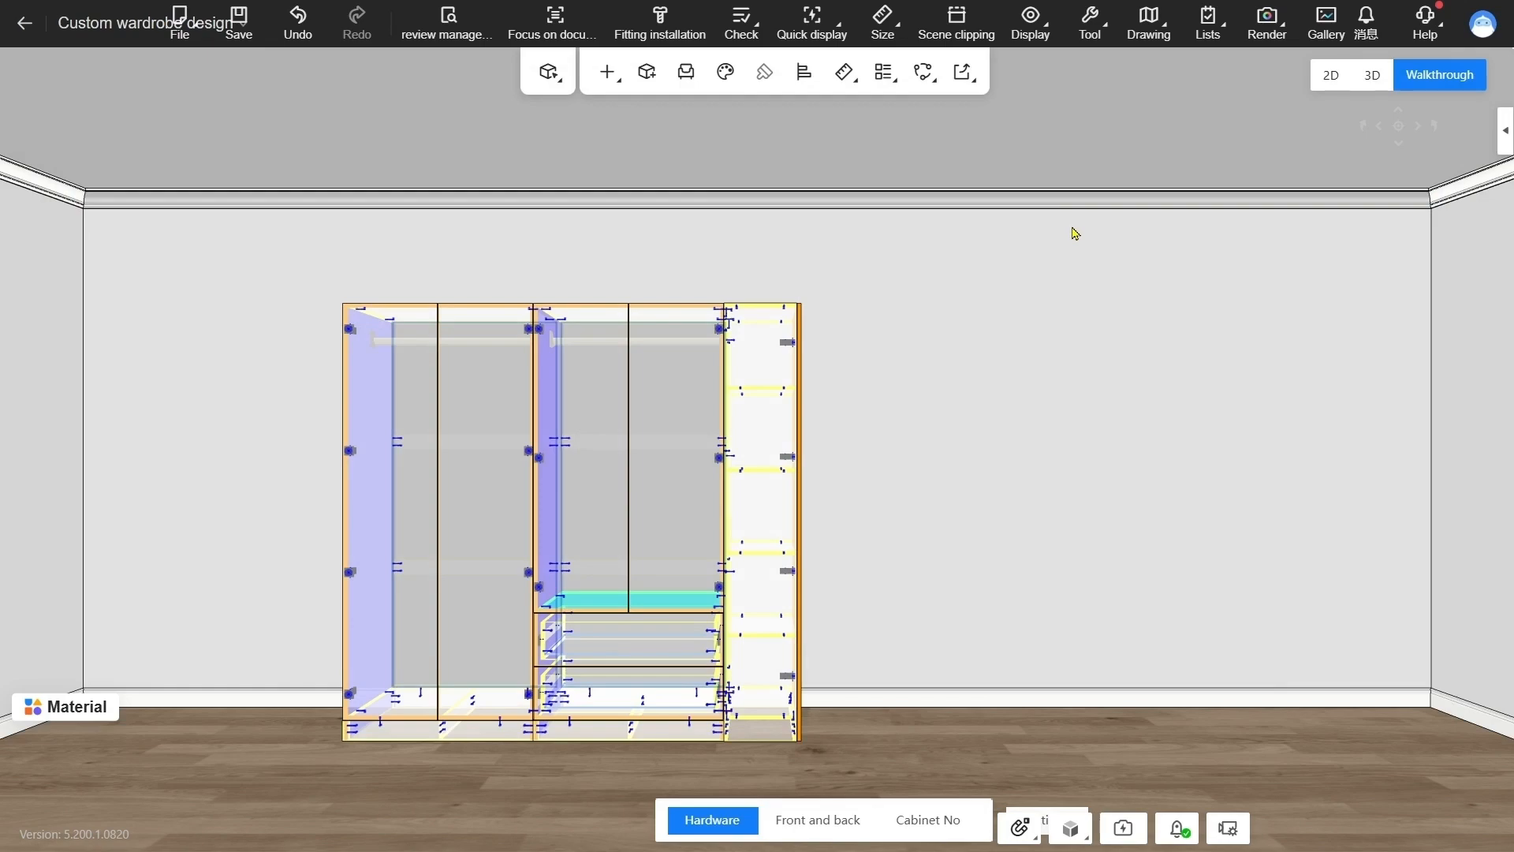
# Switch to the AiHouse order management system, refresh the pending factory orders and submit wadrobe-demo-0827
pyautogui.hotkey('alt', 'Tab')
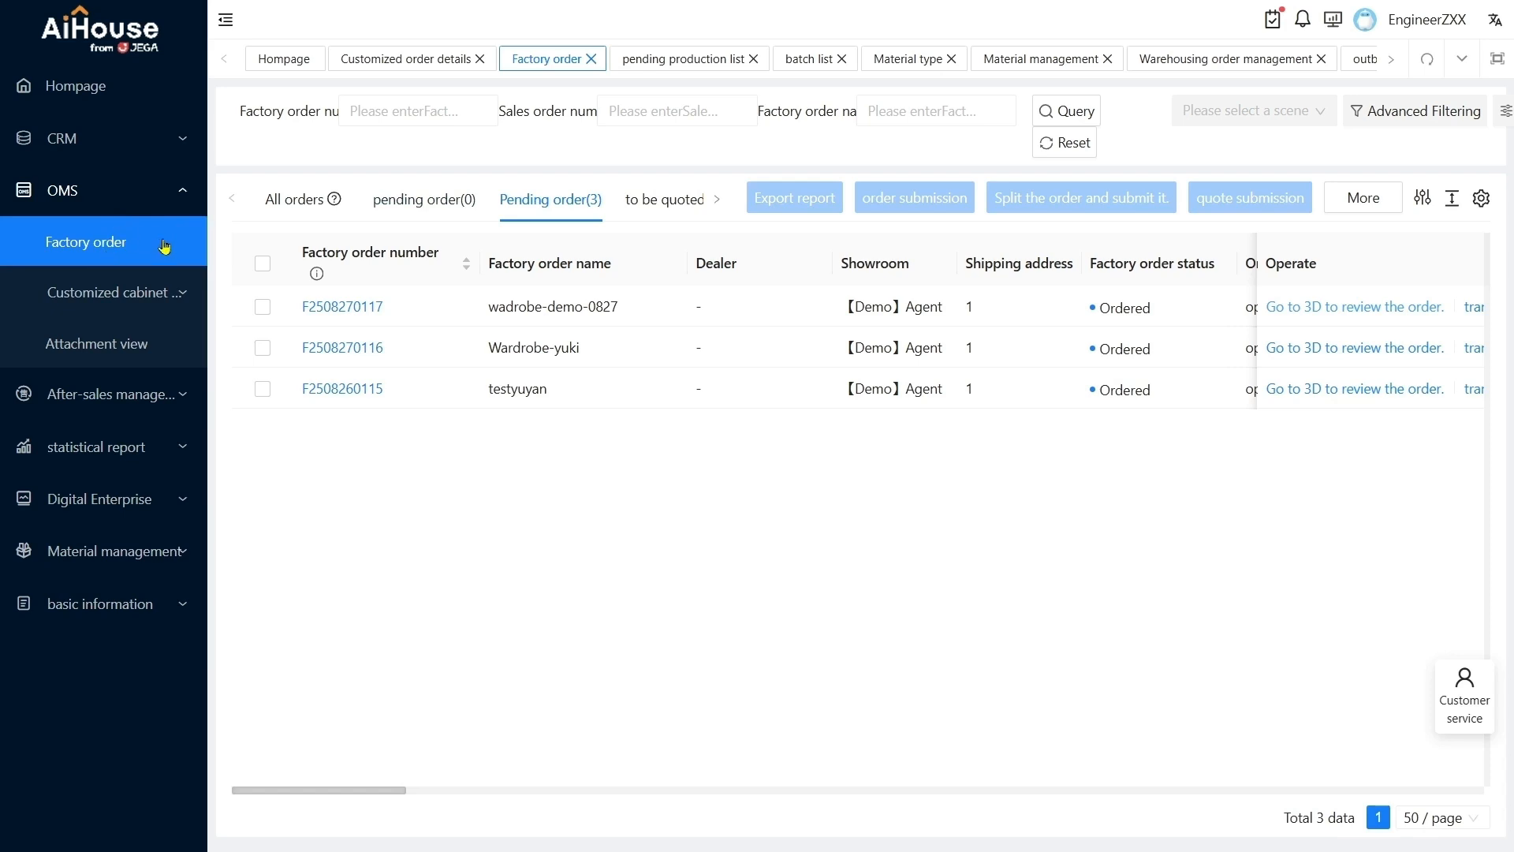
pyautogui.click(1079, 152)
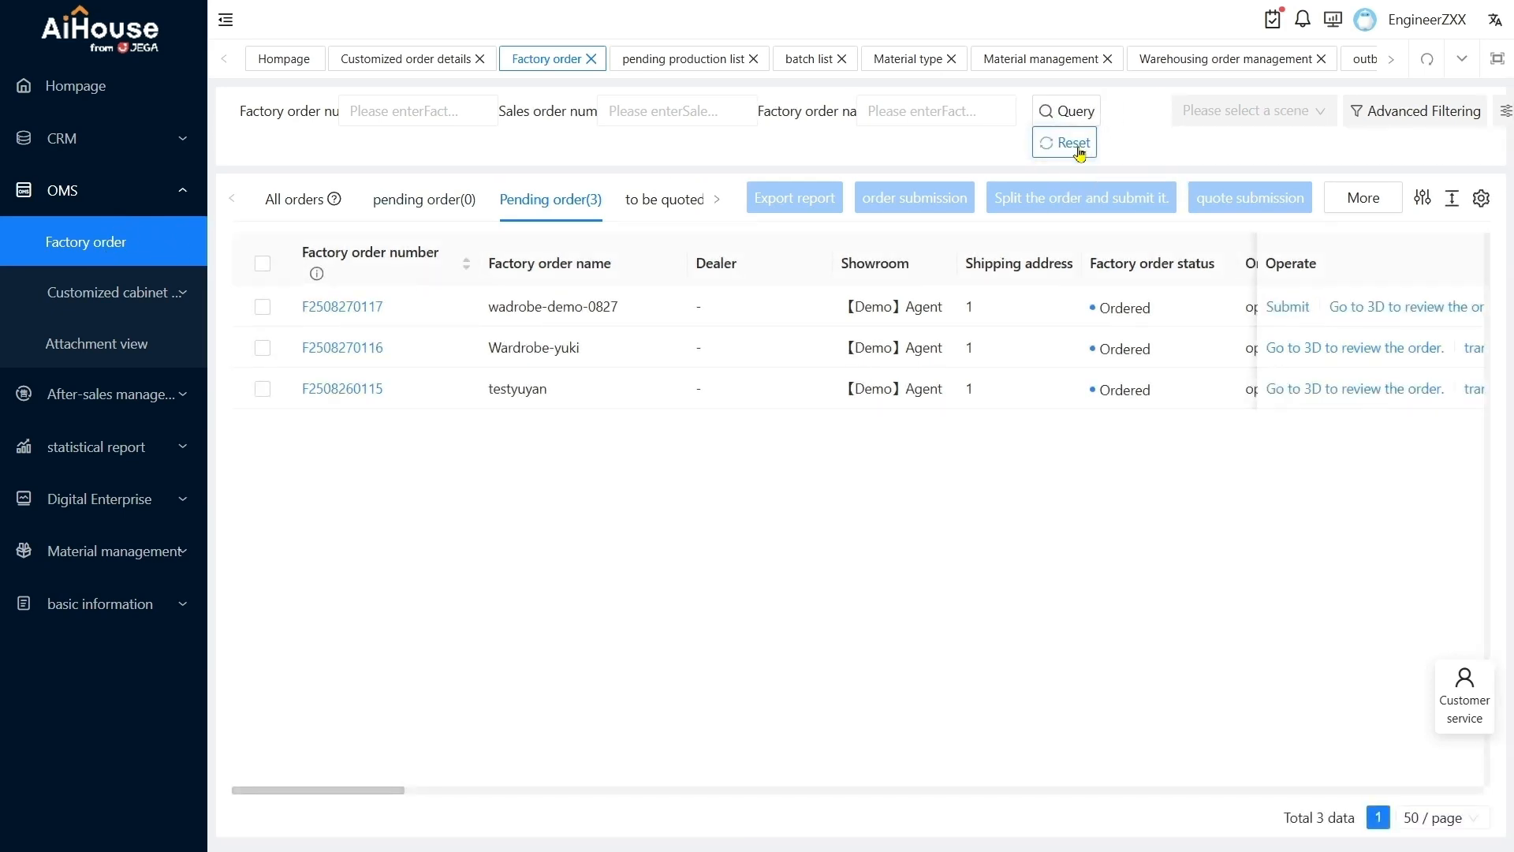
pyautogui.click(1288, 306)
pyautogui.click(913, 450)
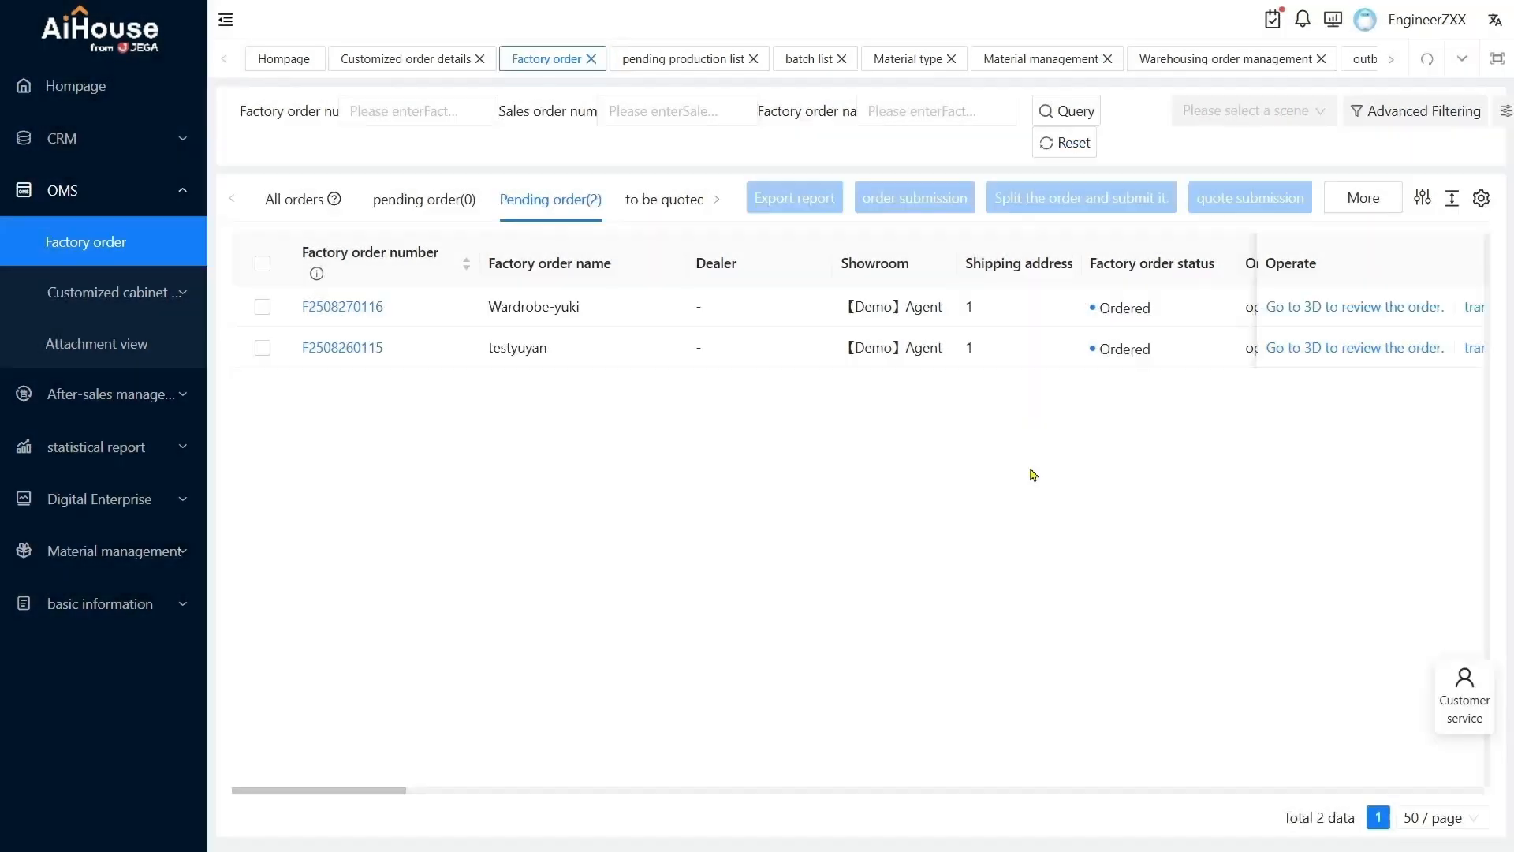
# Generate a production batch dated 2025-08-28 from the wadrobe-demo-0827 order in the pending production list
pyautogui.click(153, 294)
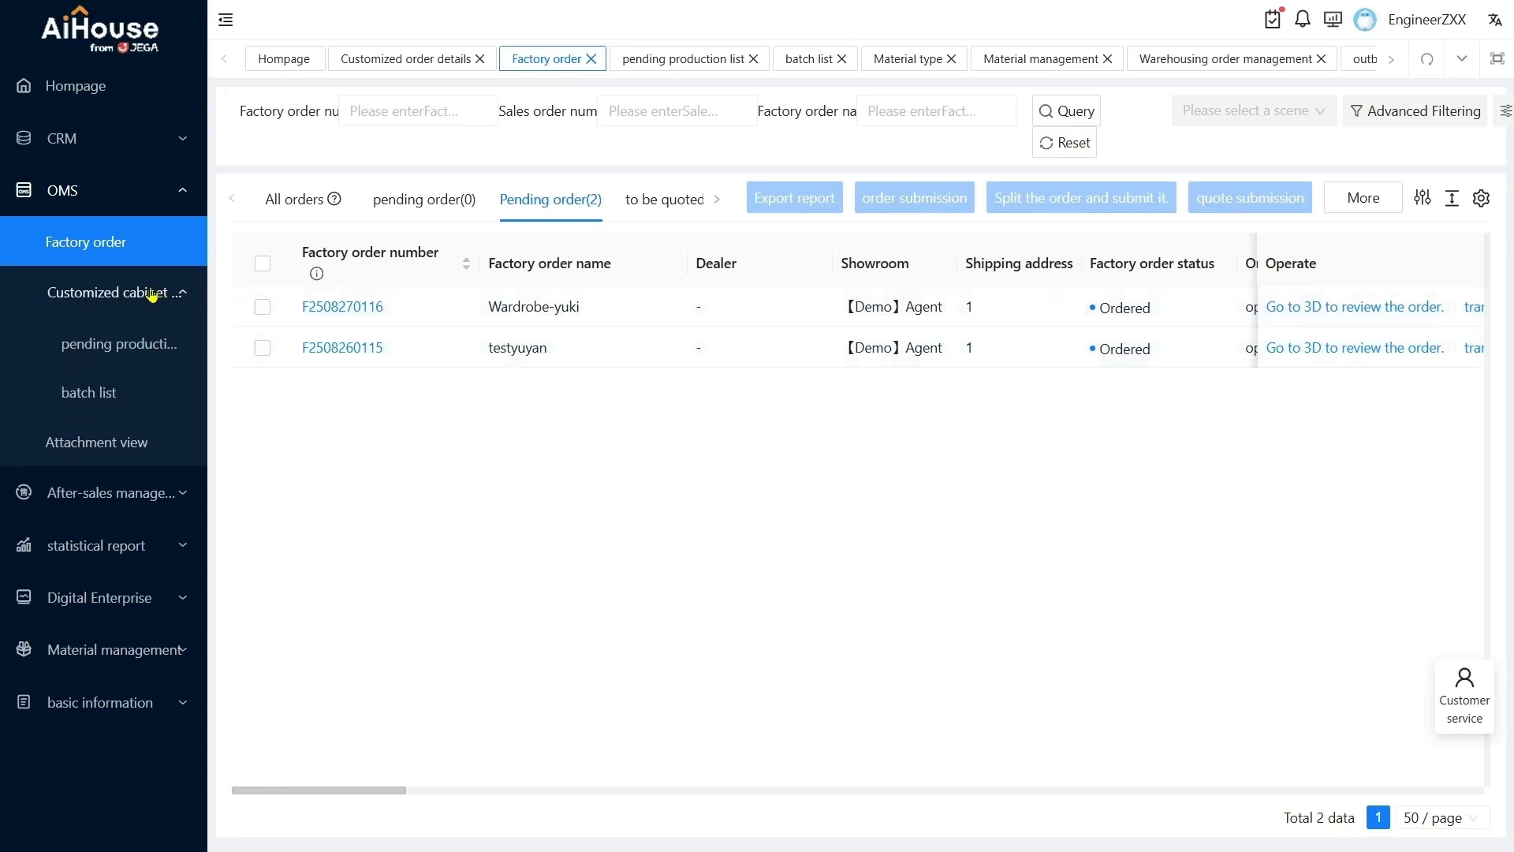
pyautogui.click(142, 356)
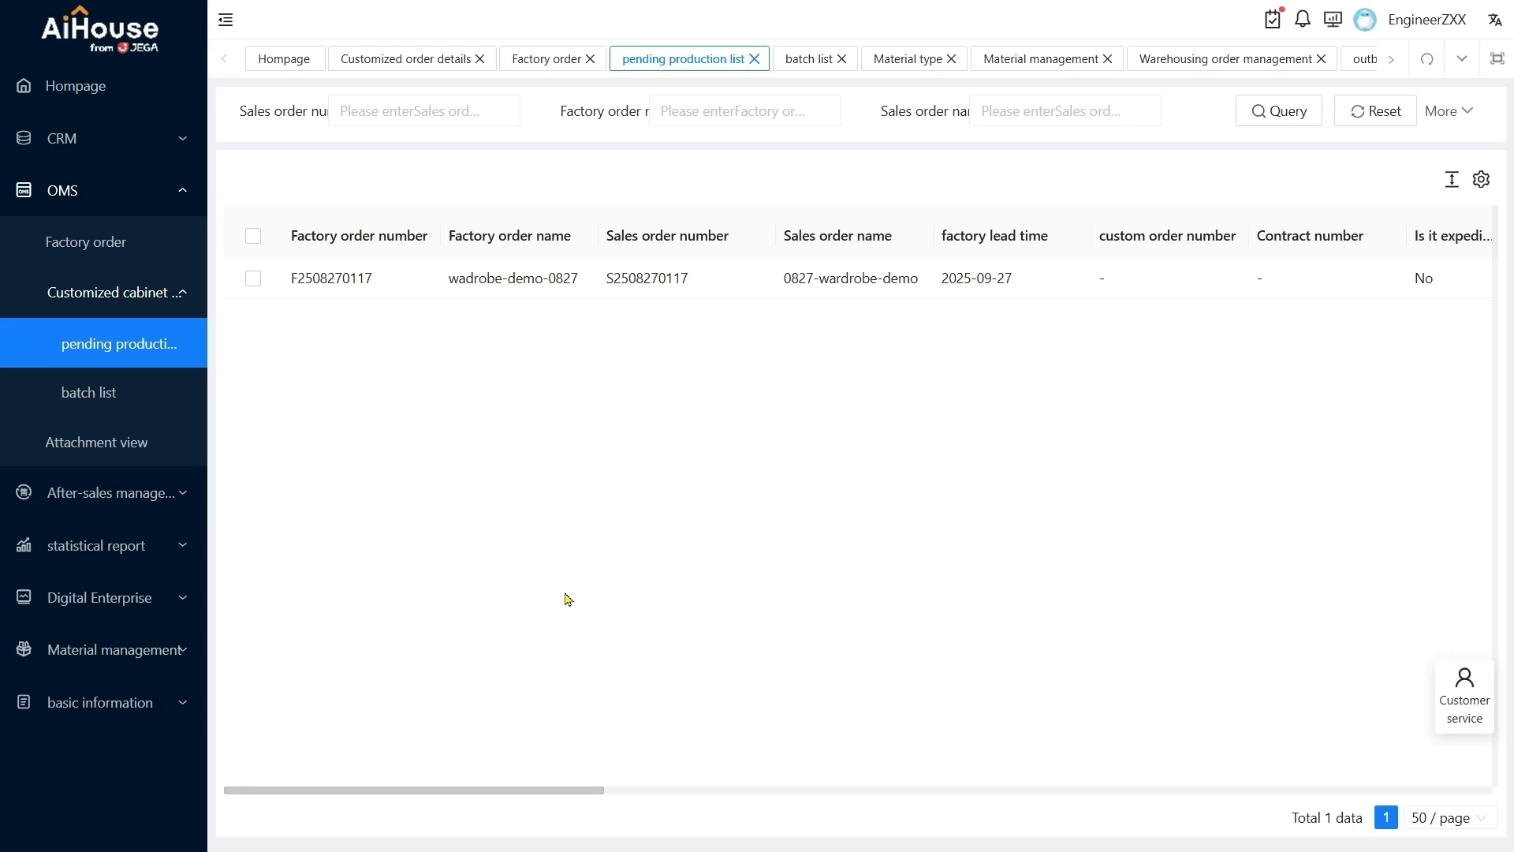
pyautogui.click(253, 278)
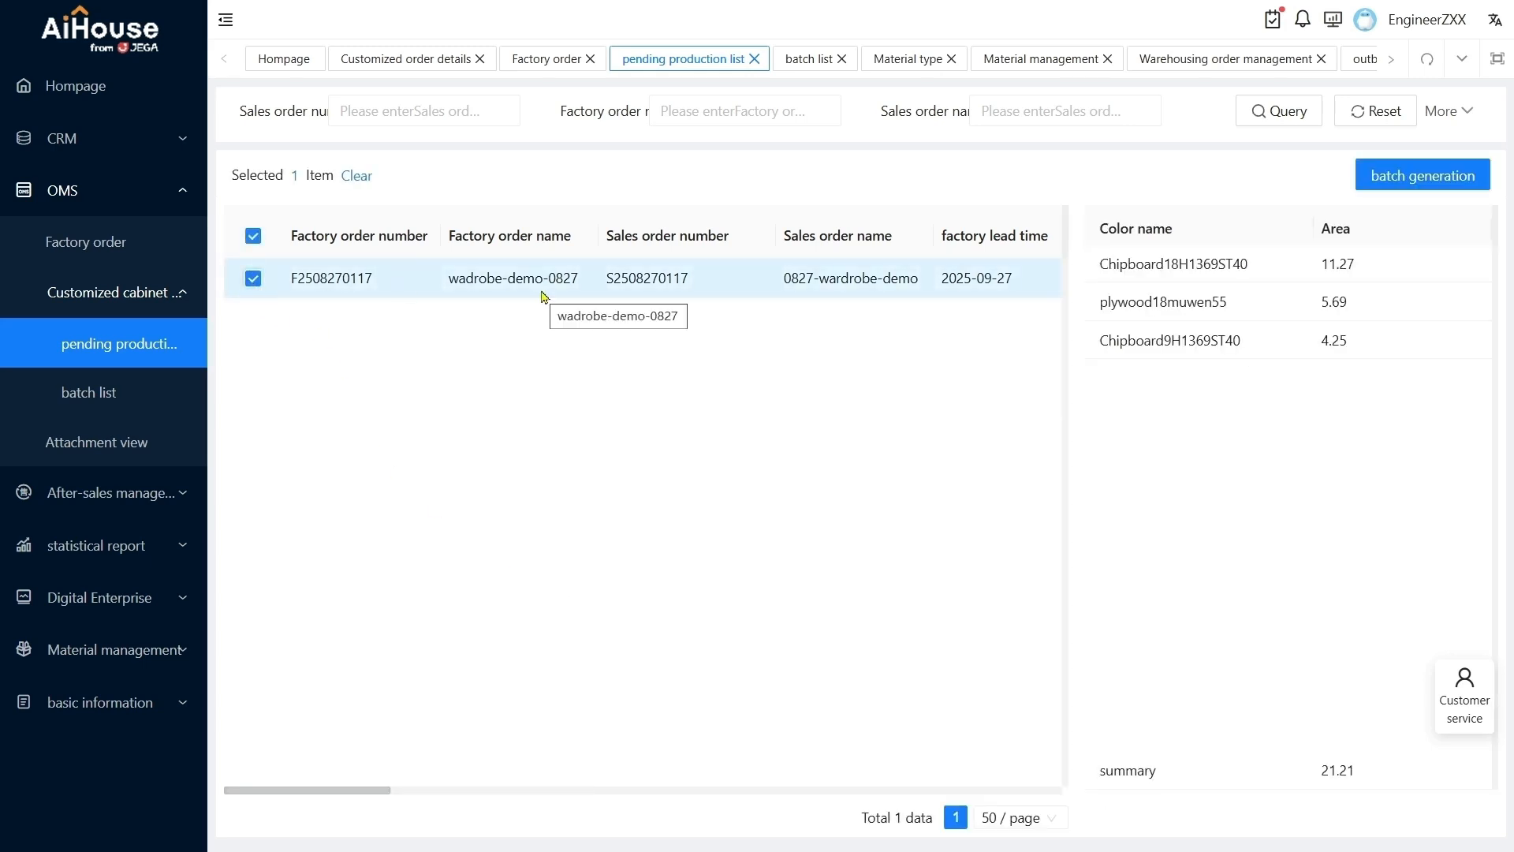
pyautogui.click(1431, 176)
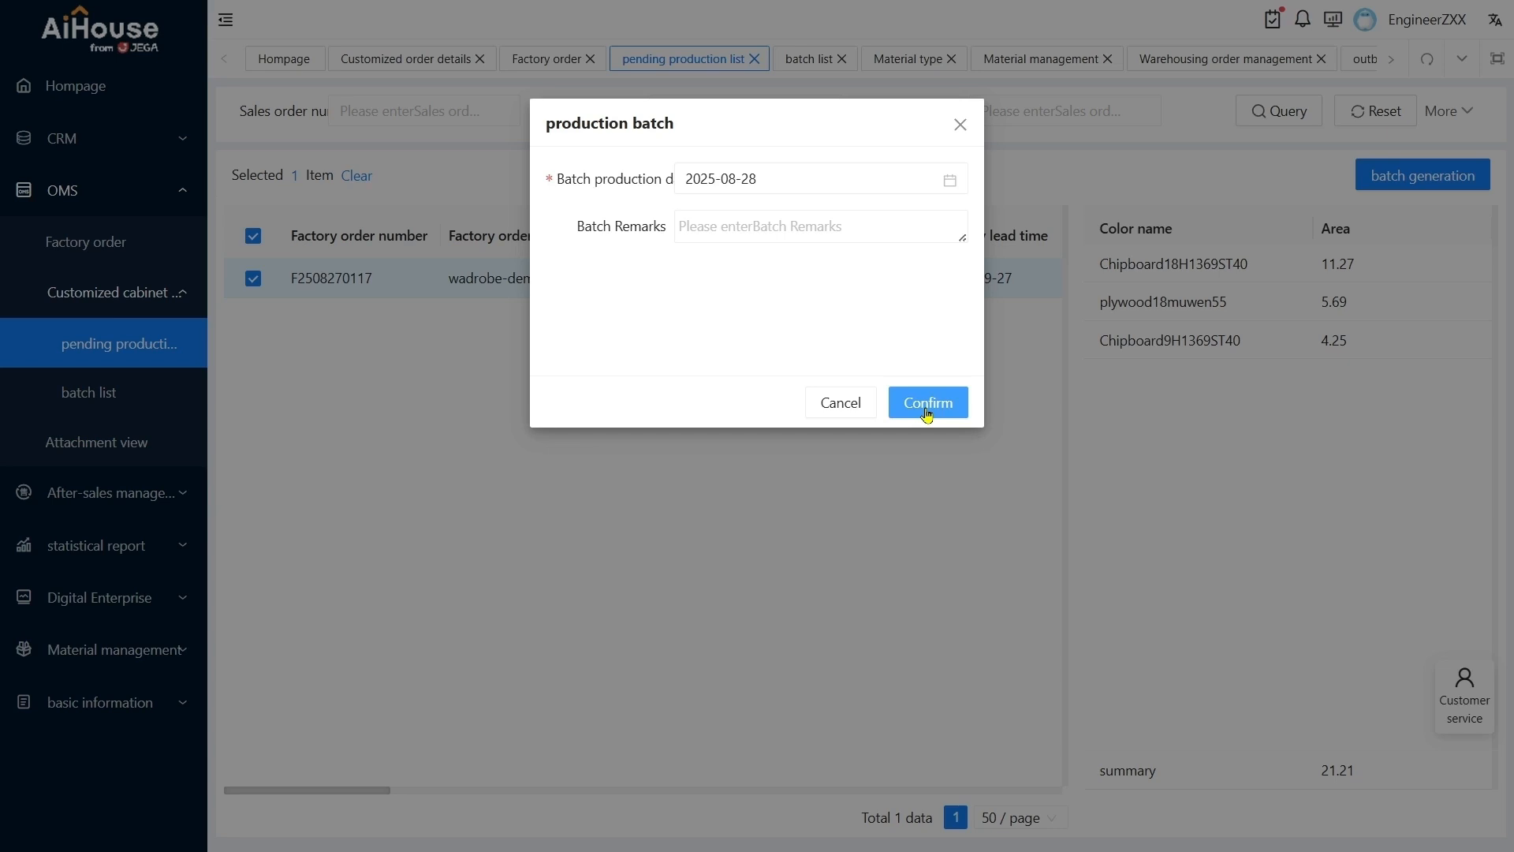
pyautogui.click(927, 404)
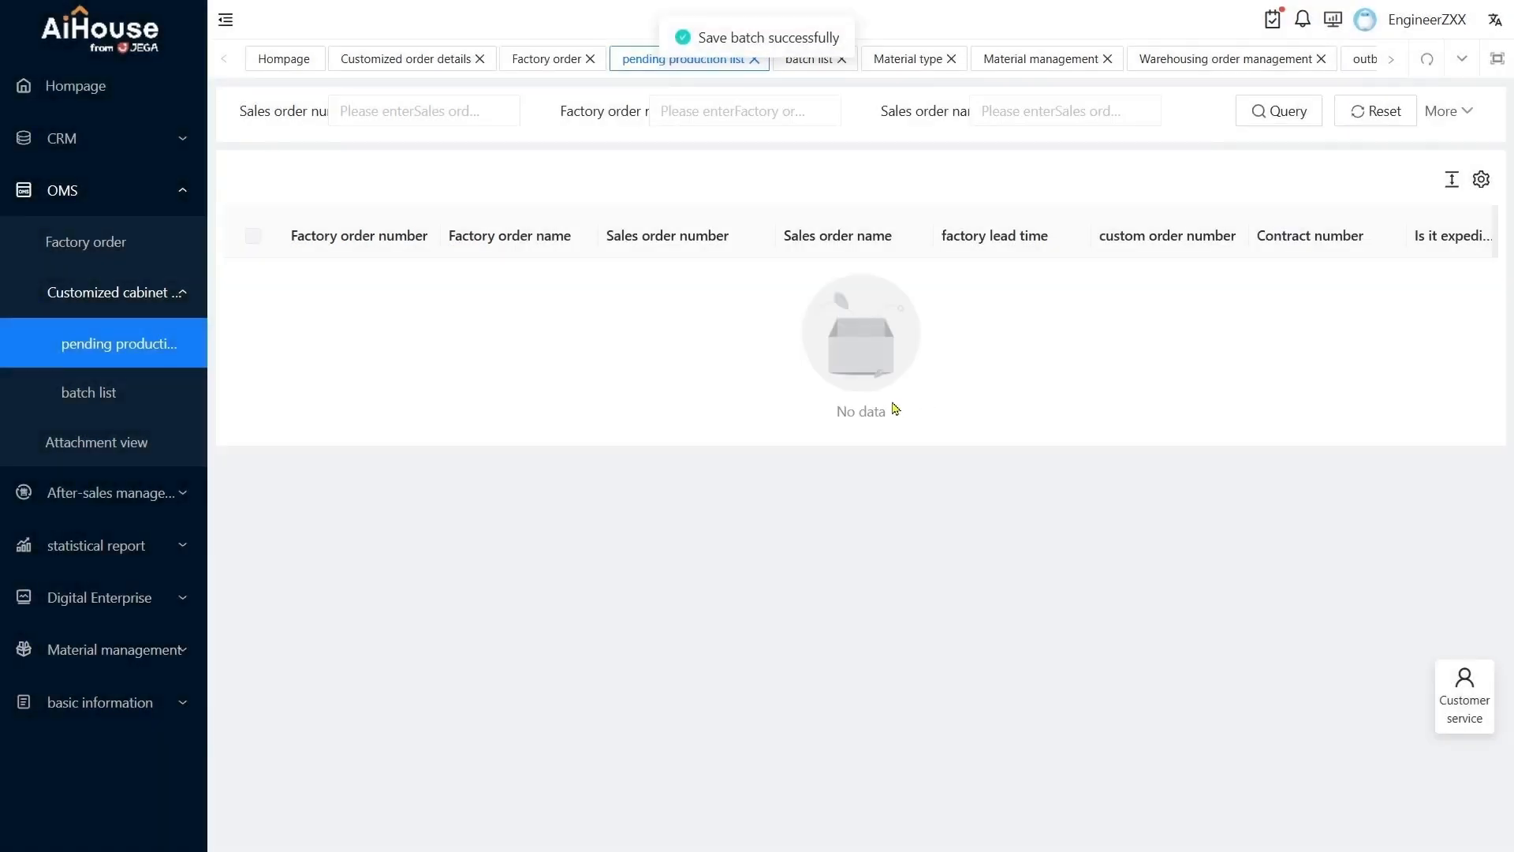
# Issue the 2025-08-28 batch from the batch list for production
pyautogui.click(122, 401)
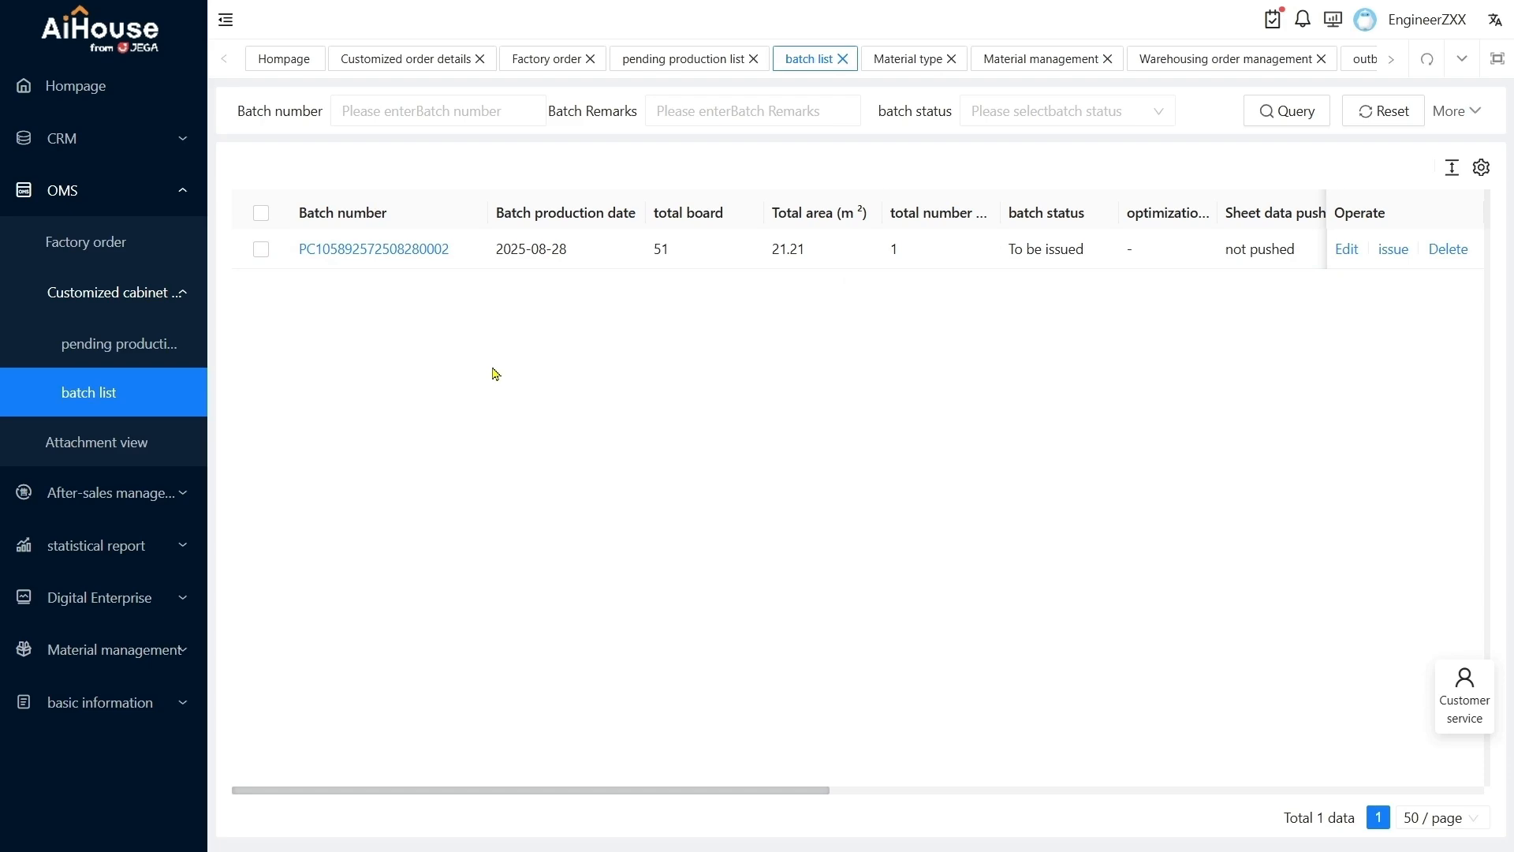
pyautogui.click(1396, 256)
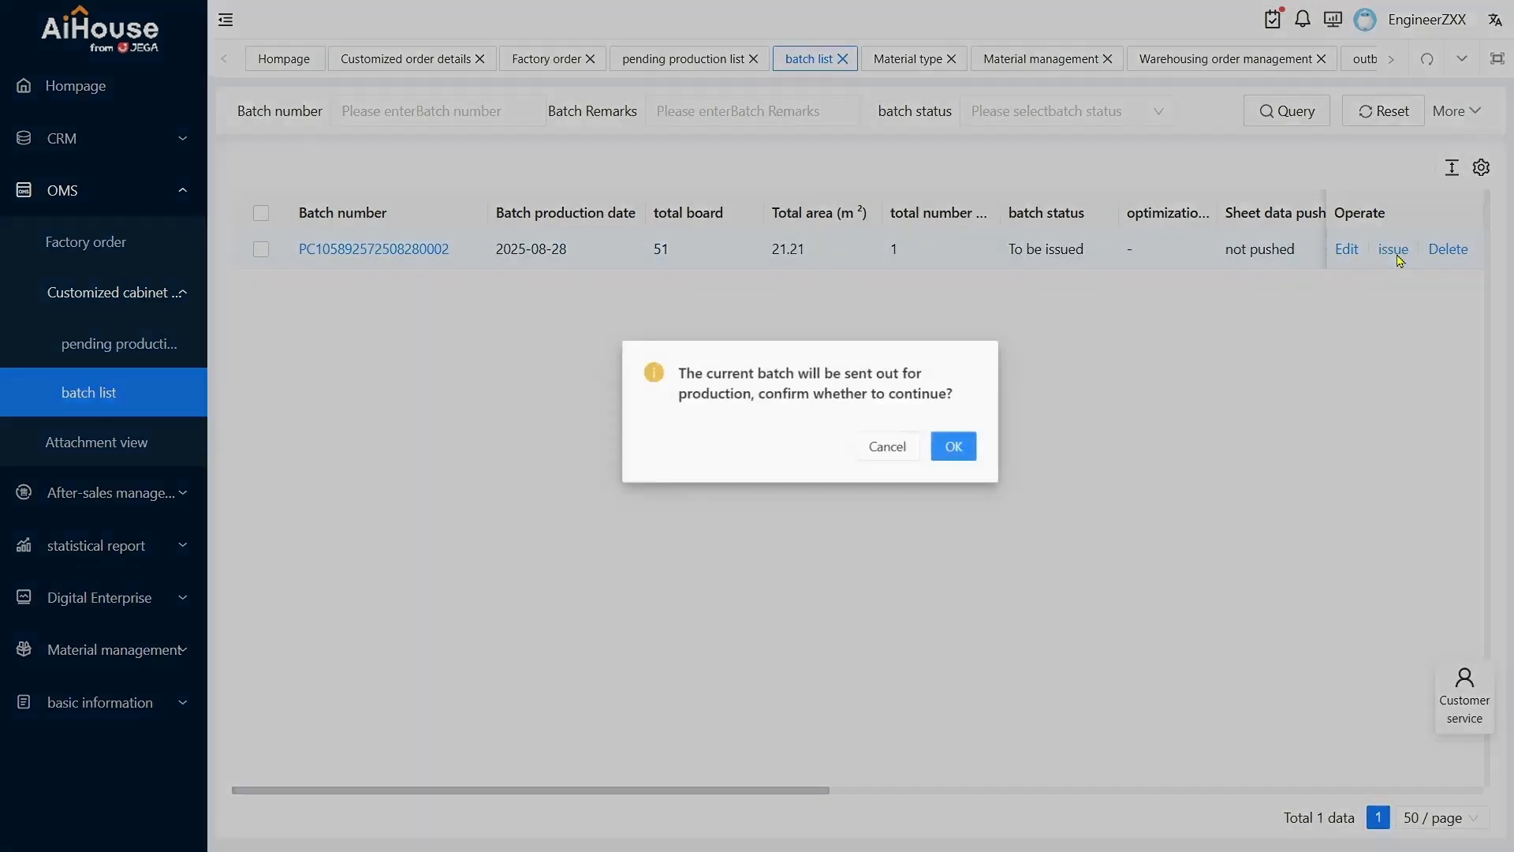
pyautogui.press('Return')
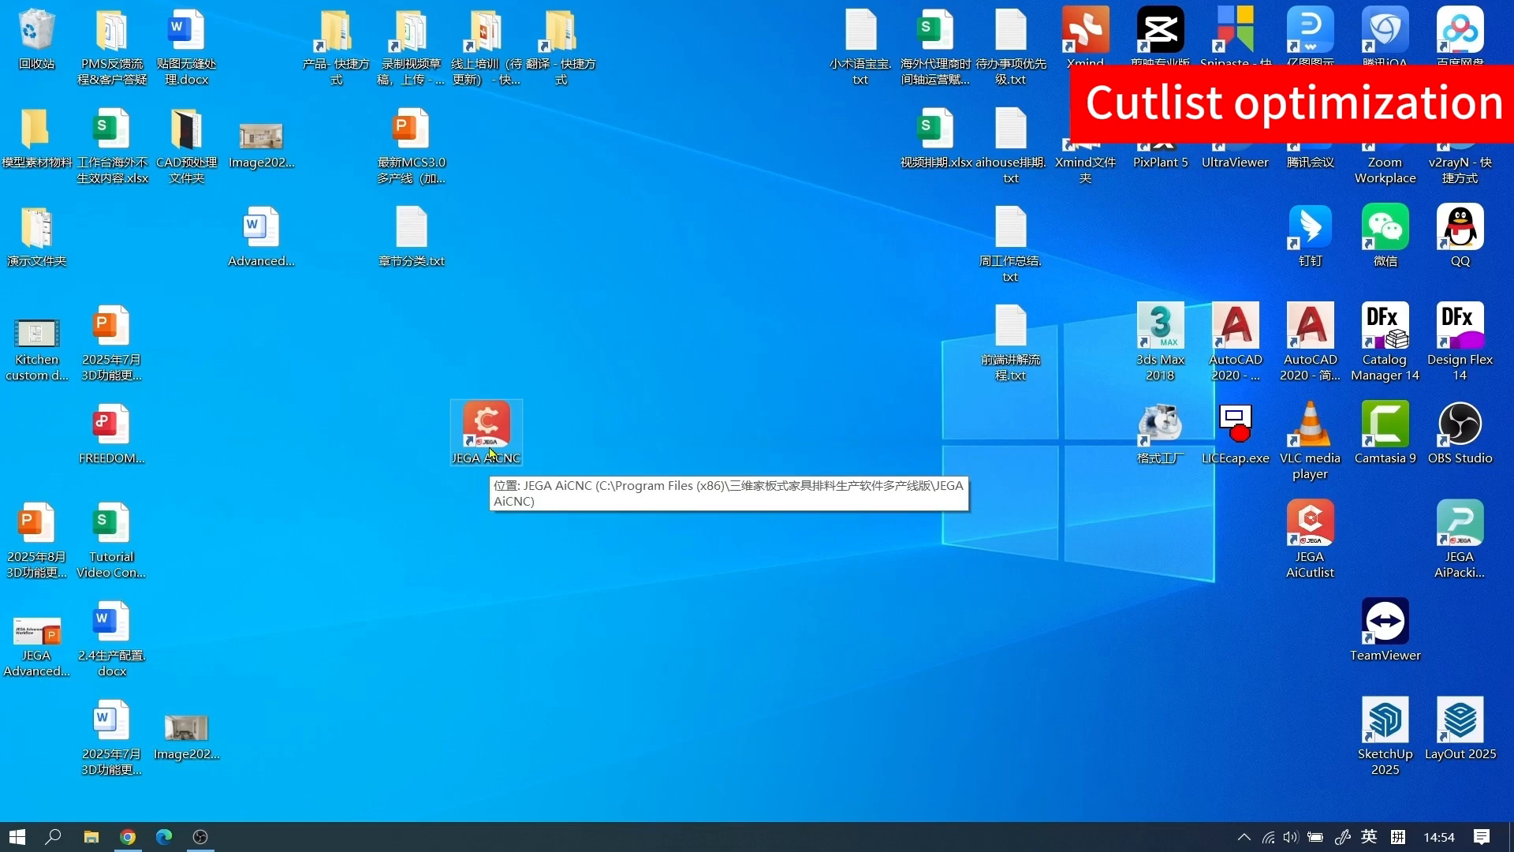
# Launch the JEGA AiCNC program from the desktop and show its settings commands
pyautogui.doubleClick(490, 452)
pyautogui.click(945, 551)
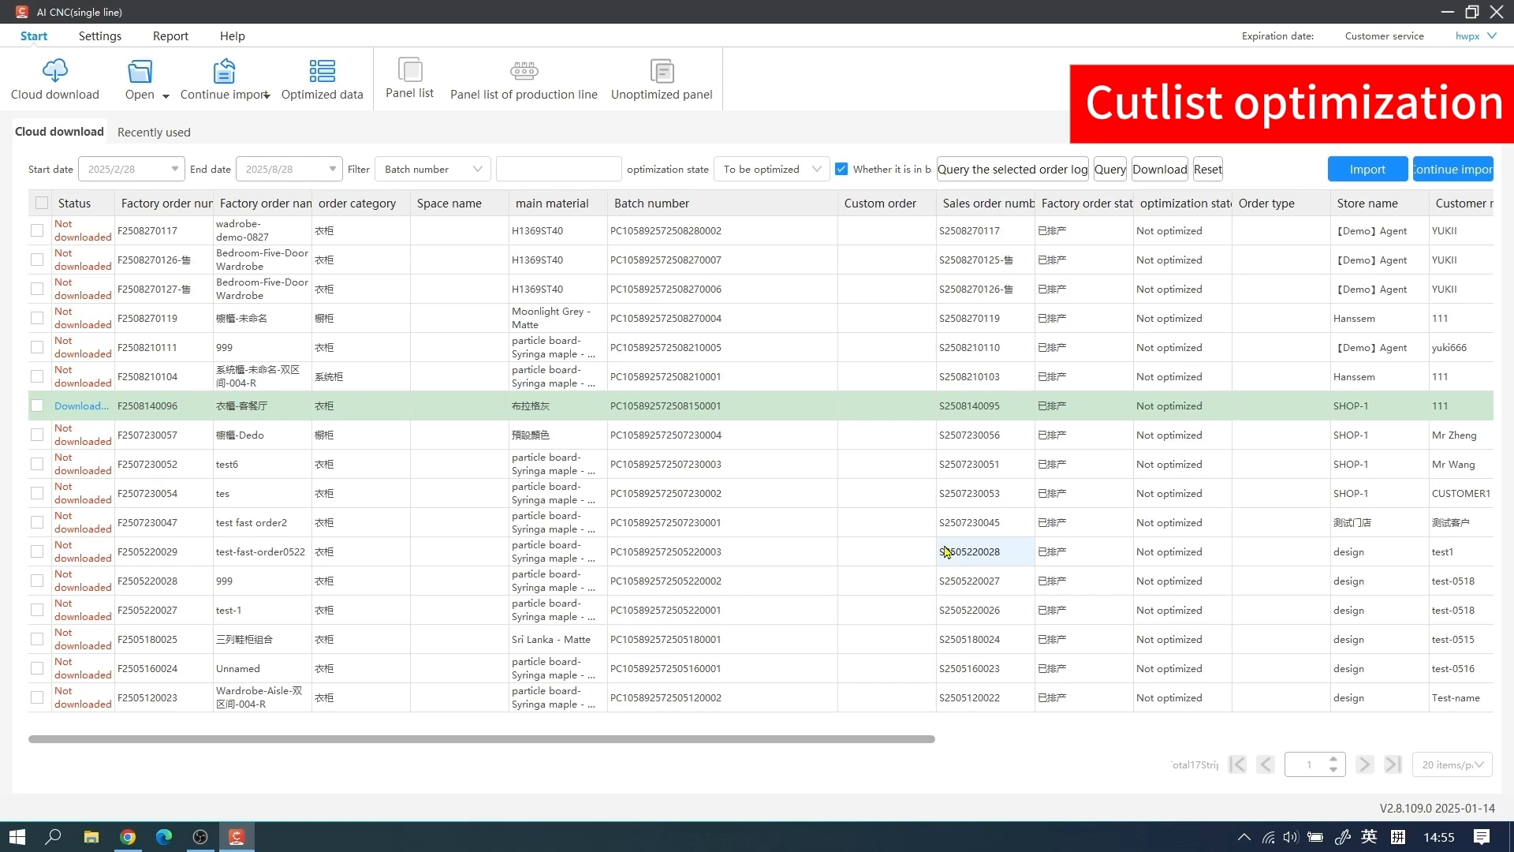
pyautogui.click(115, 41)
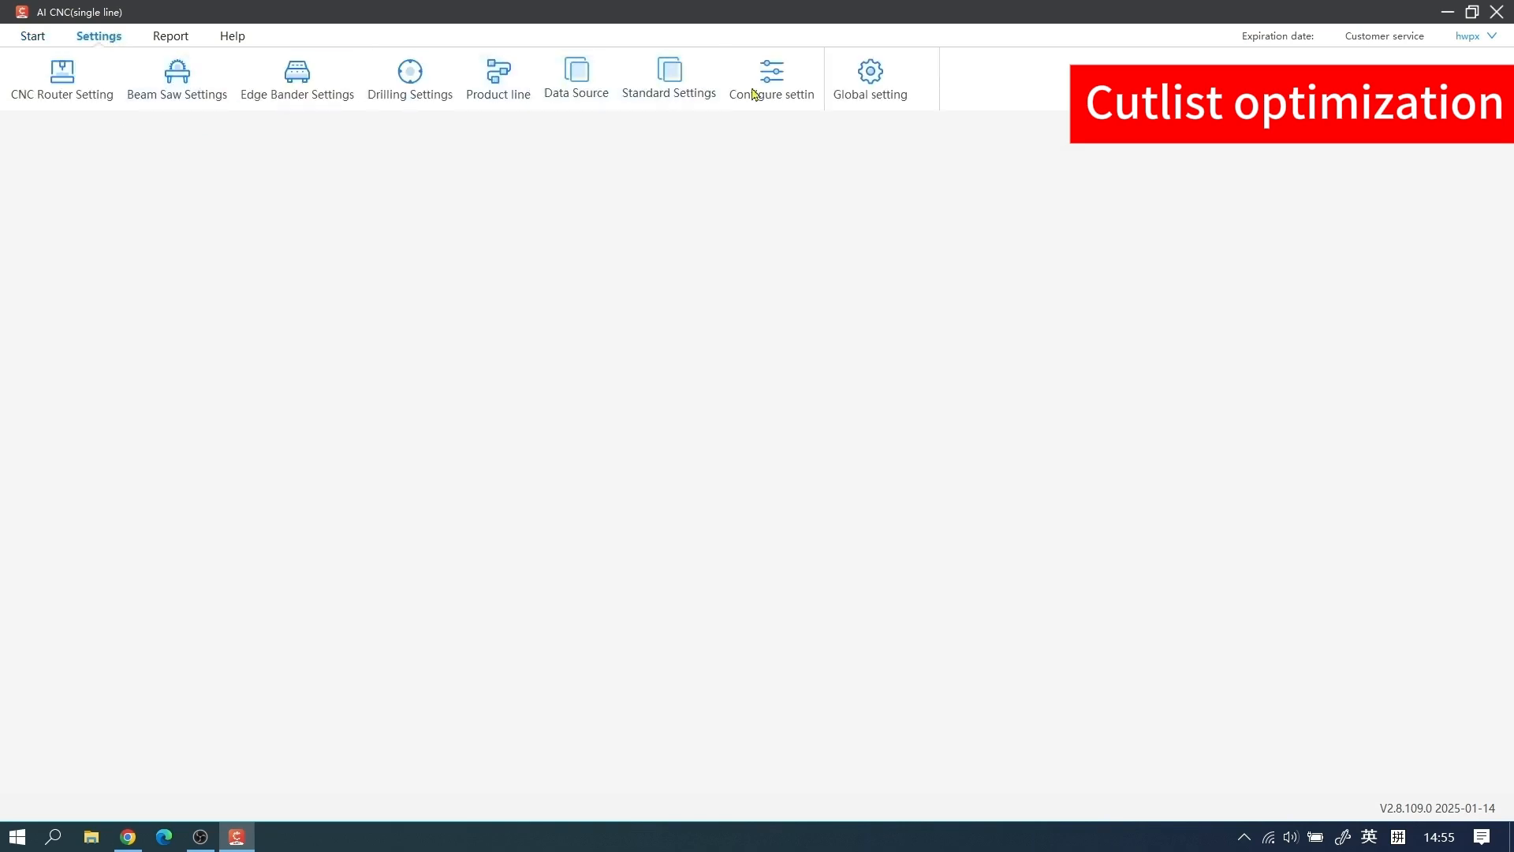
# Set the global system setting to All Lines-OMS and apply the stored account connection
pyautogui.click(881, 93)
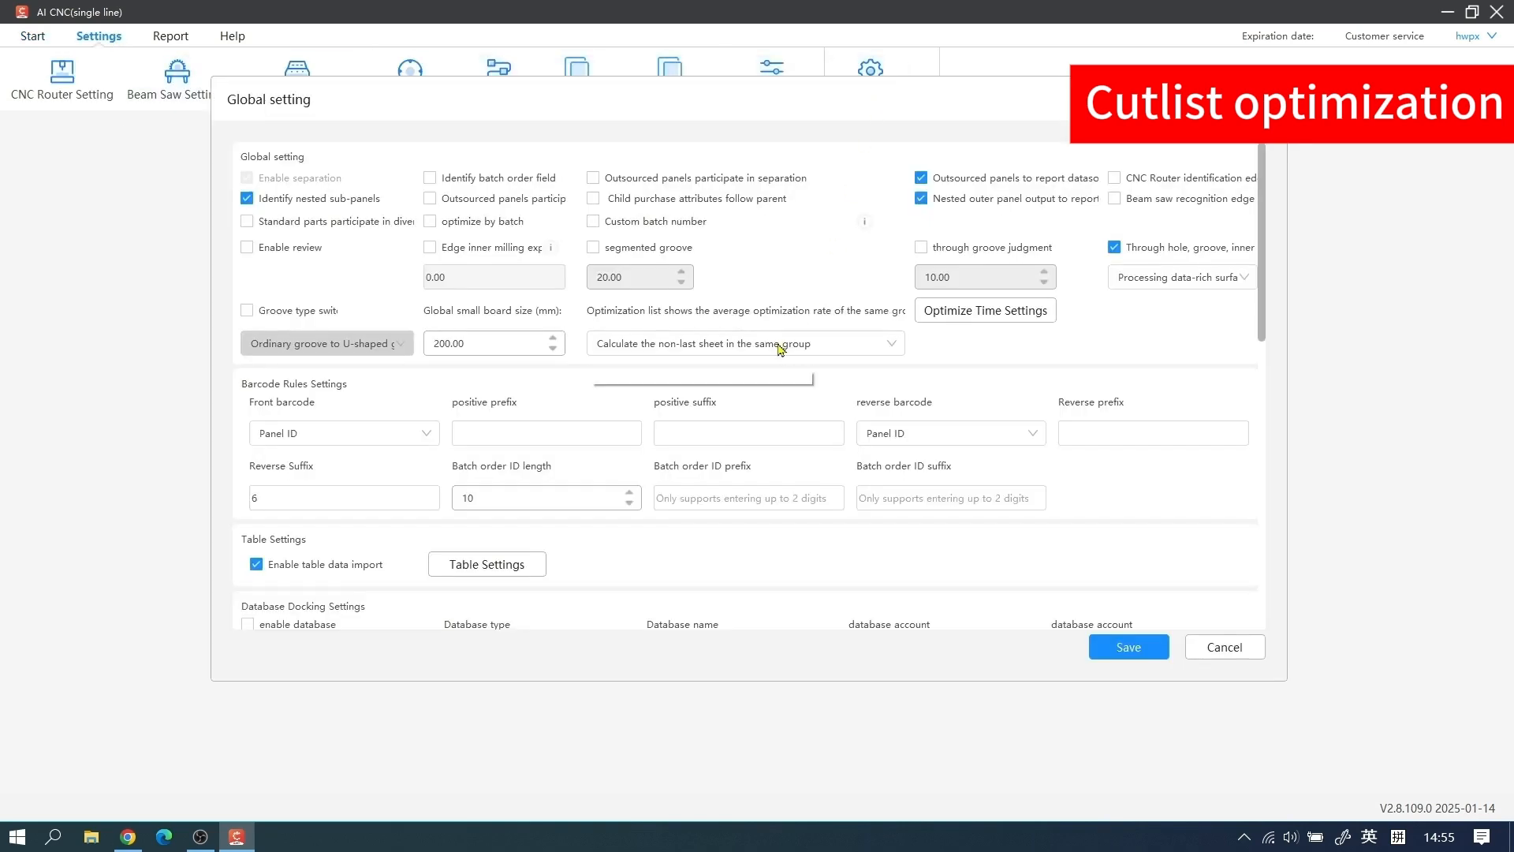
pyautogui.scroll(-2, 777, 351)
pyautogui.scroll(-8, 777, 351)
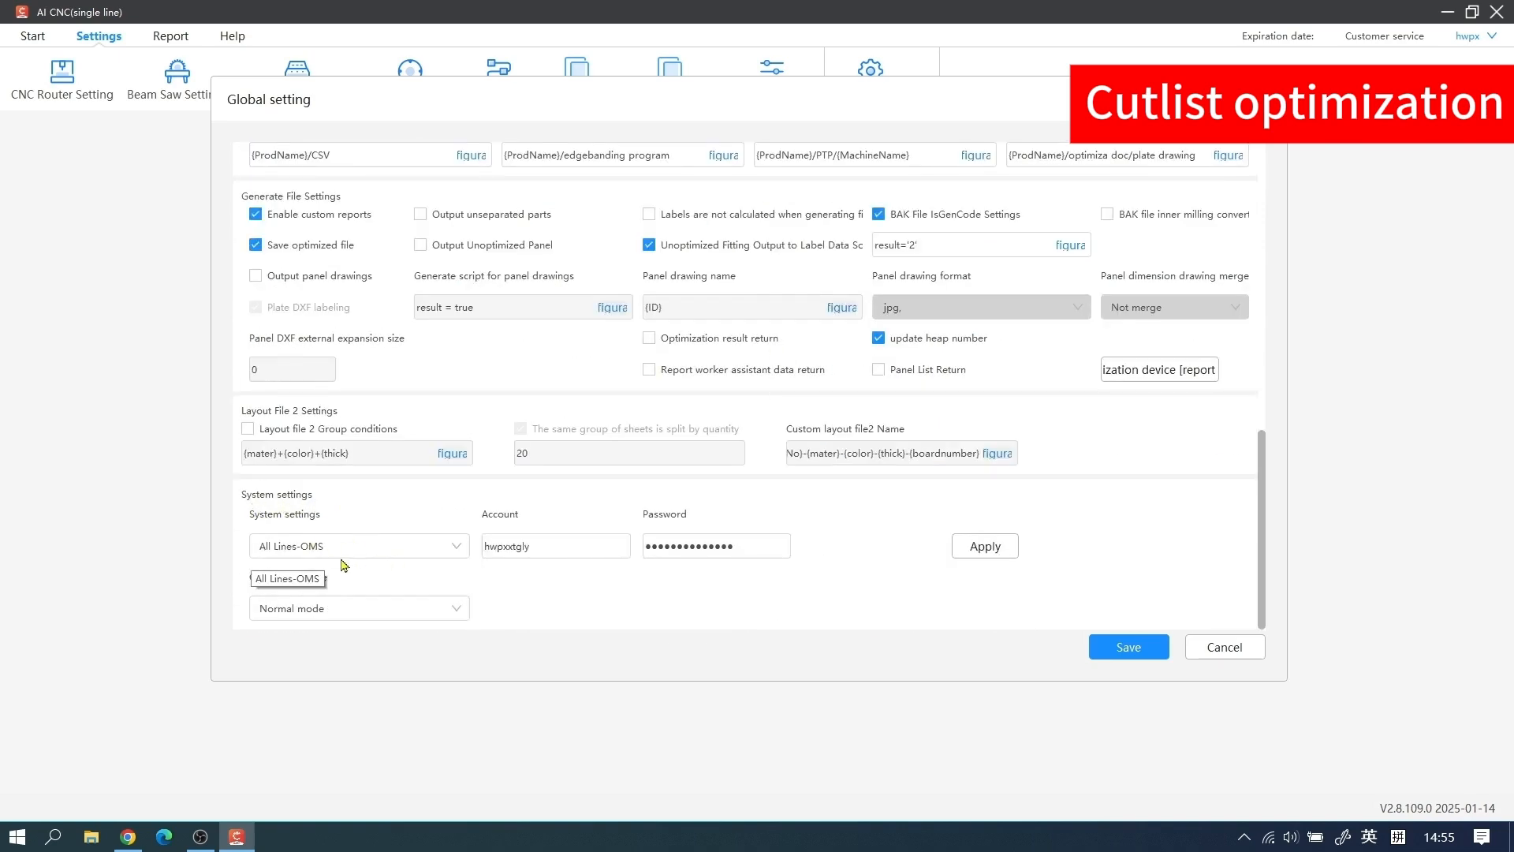
pyautogui.click(440, 545)
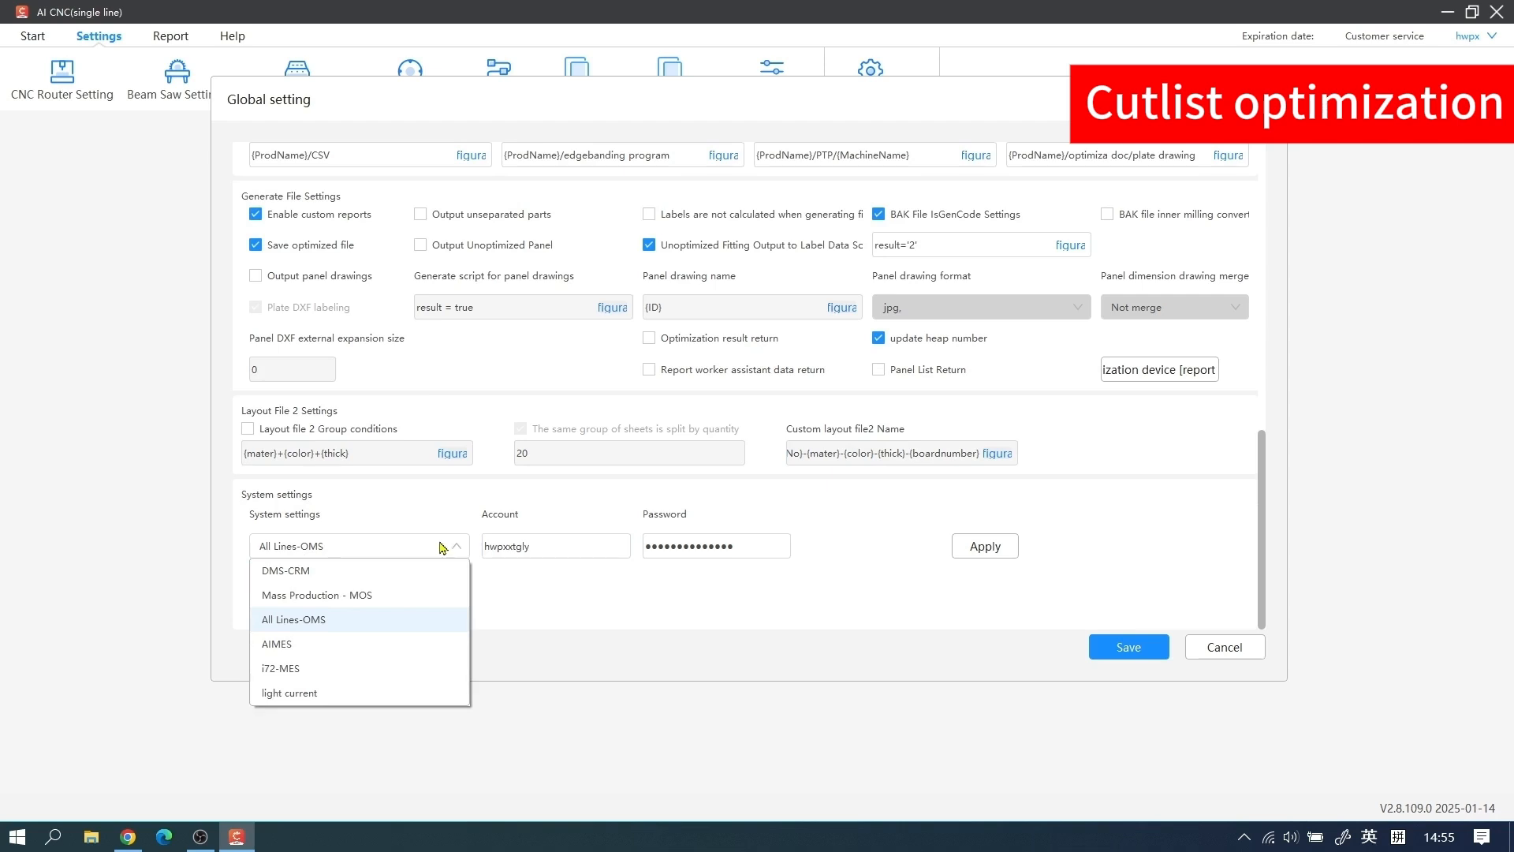
pyautogui.click(352, 620)
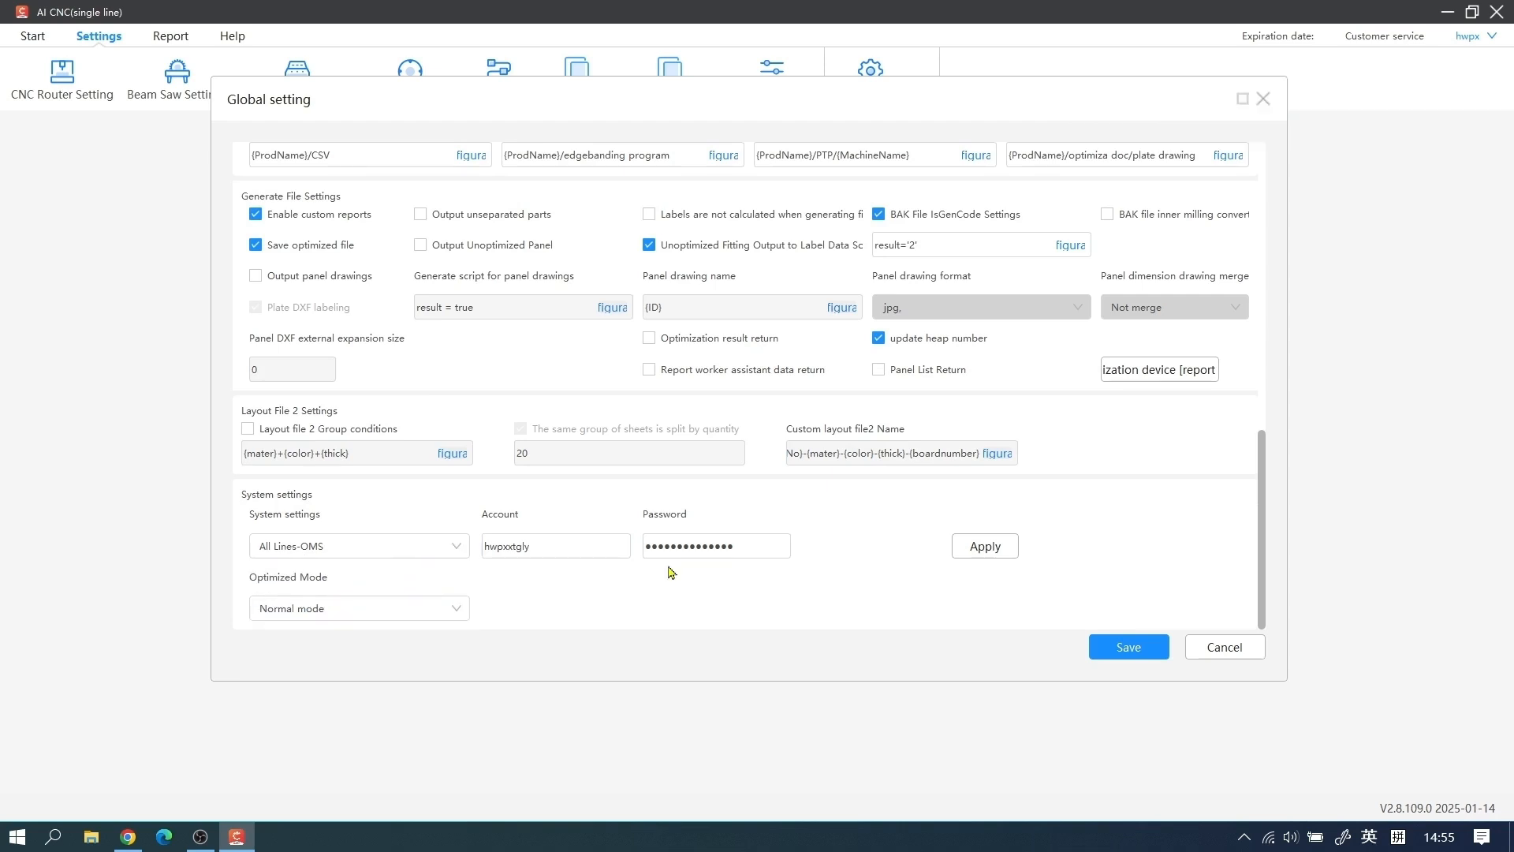
pyautogui.click(986, 550)
pyautogui.click(944, 555)
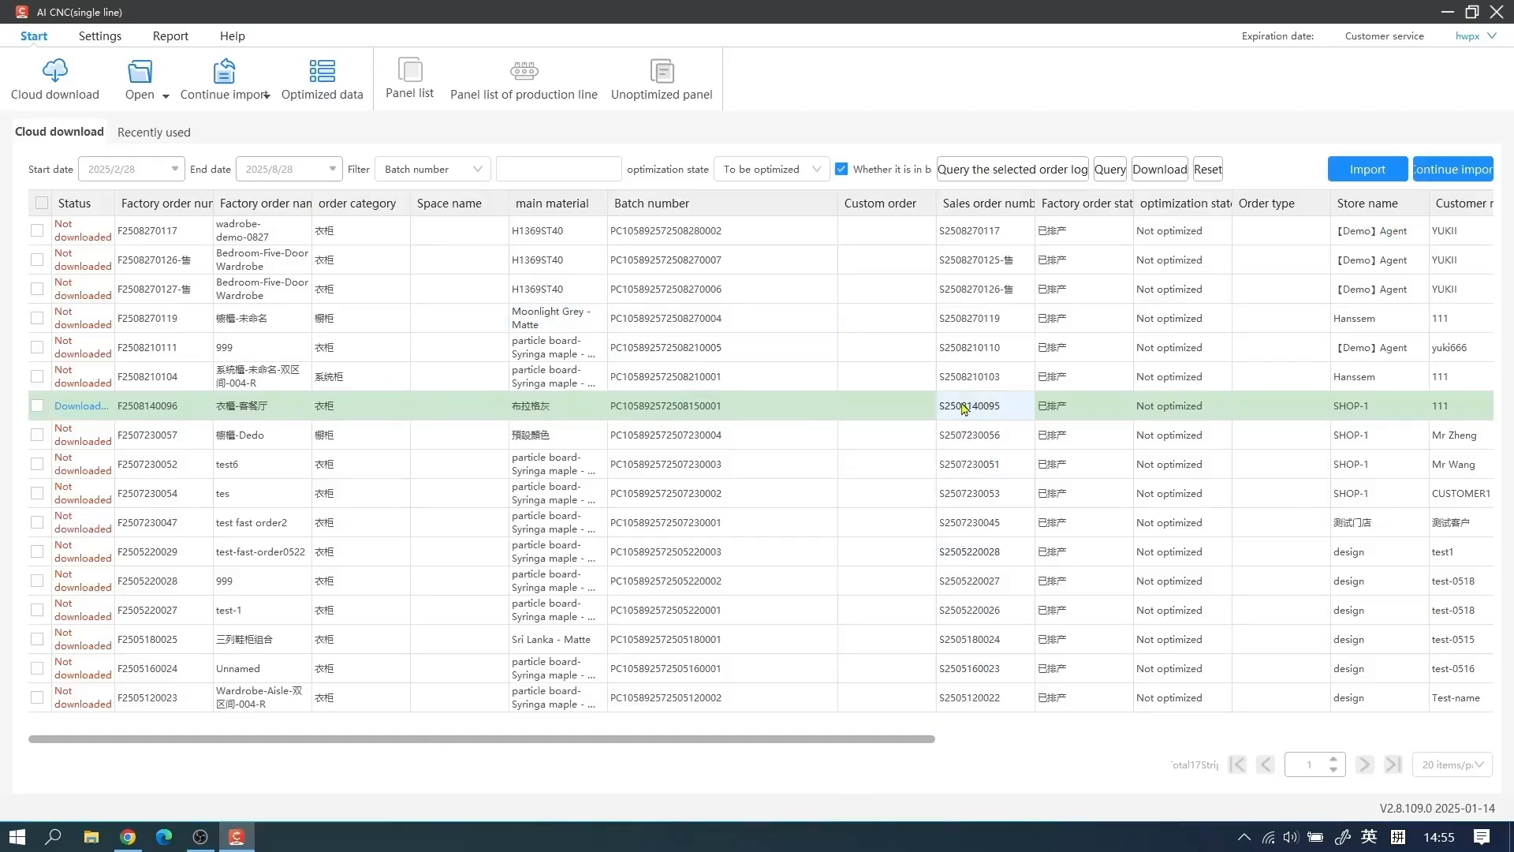
# Query the cloud download orders with the optimization state set to All
pyautogui.click(804, 174)
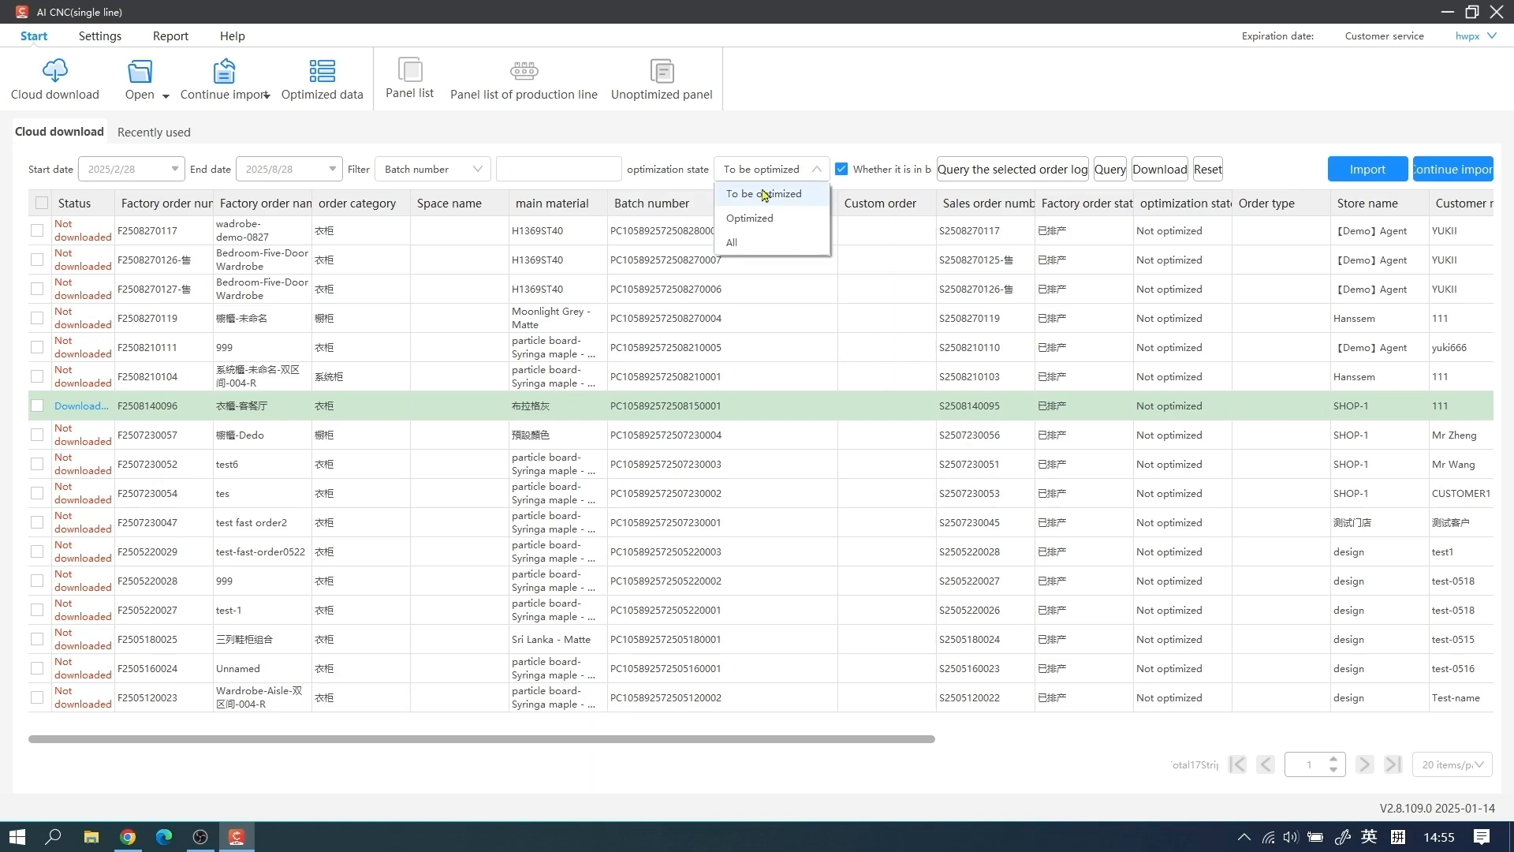
pyautogui.click(784, 243)
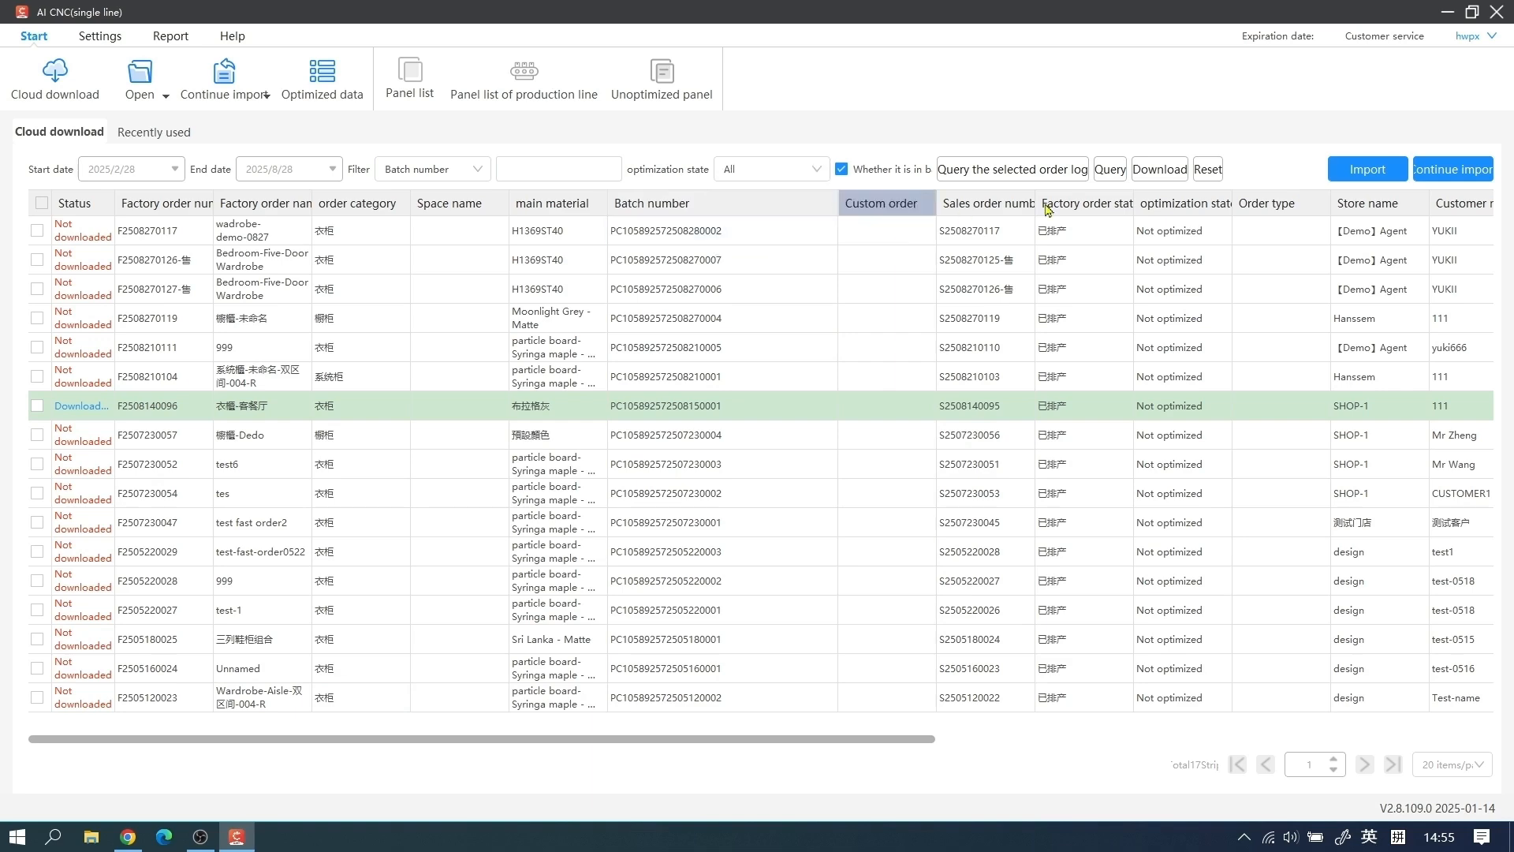
pyautogui.click(1112, 170)
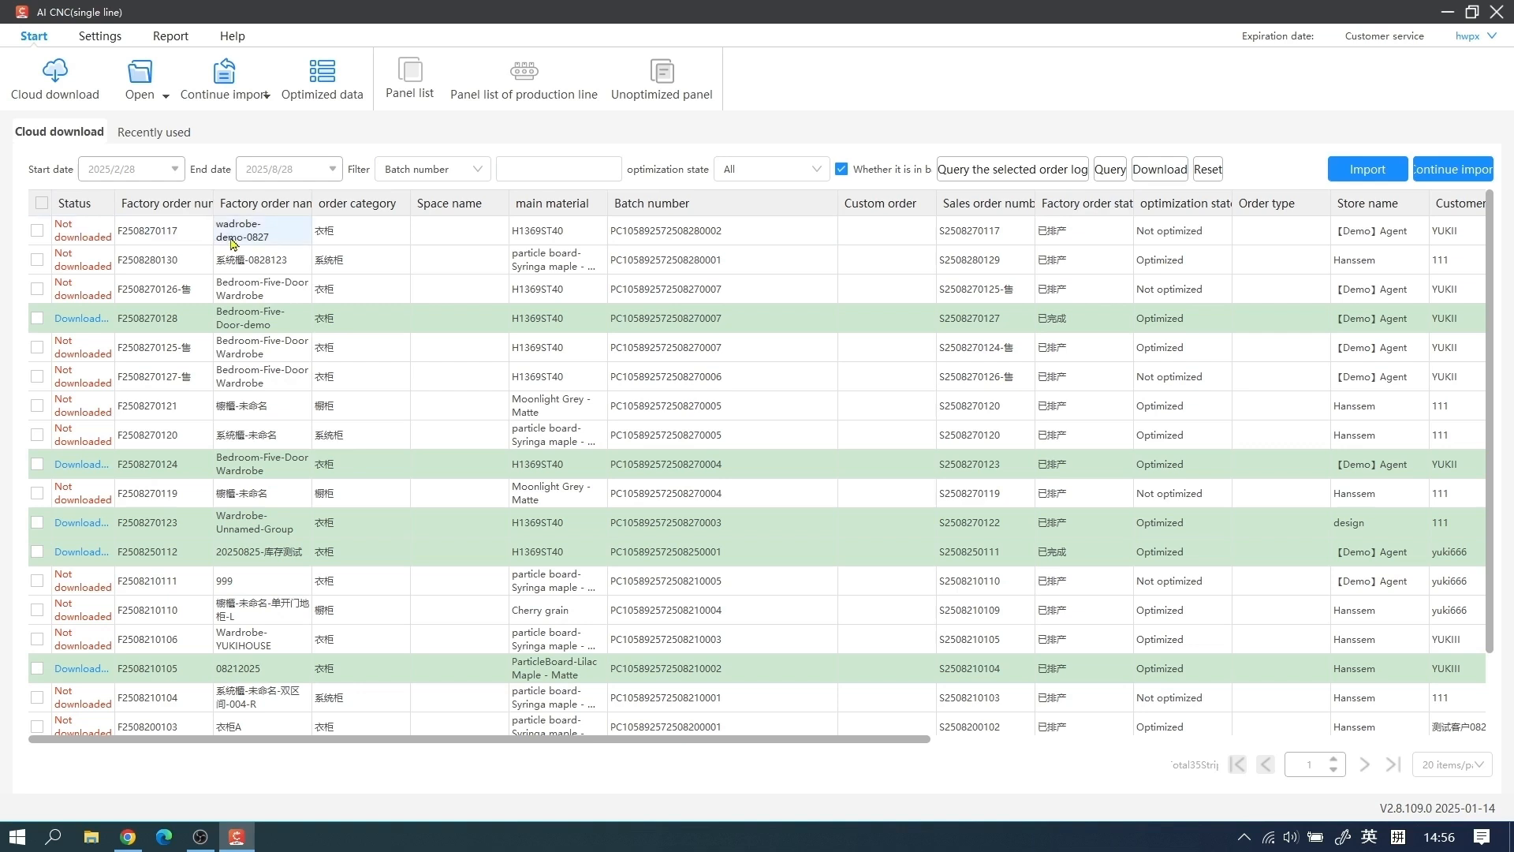
# Download the wadrobe-demo-0827 order from the cloud list and import it
pyautogui.click(44, 235)
pyautogui.click(1159, 170)
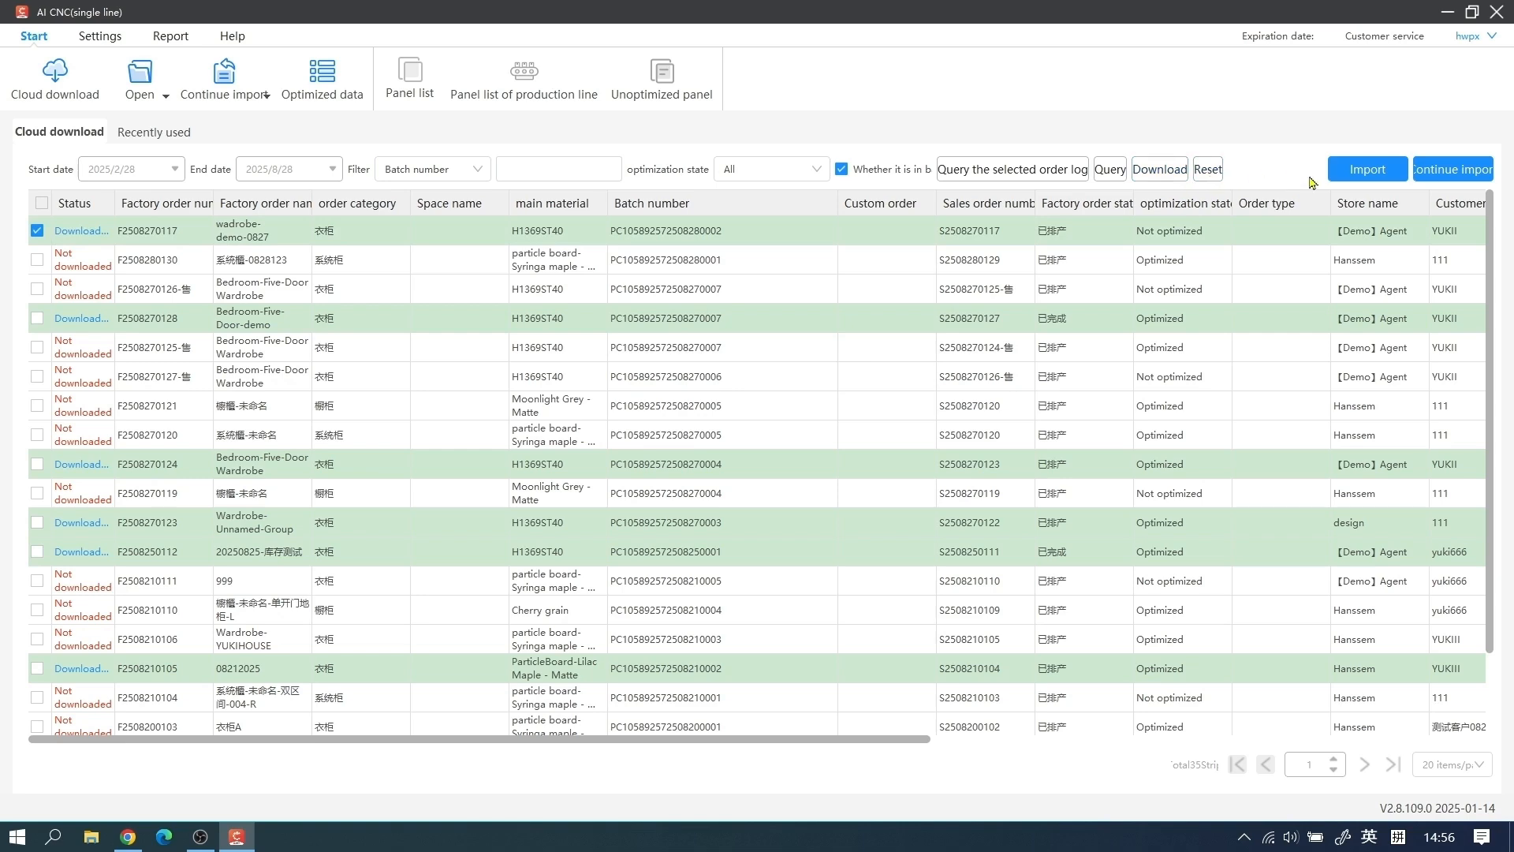
pyautogui.click(1379, 170)
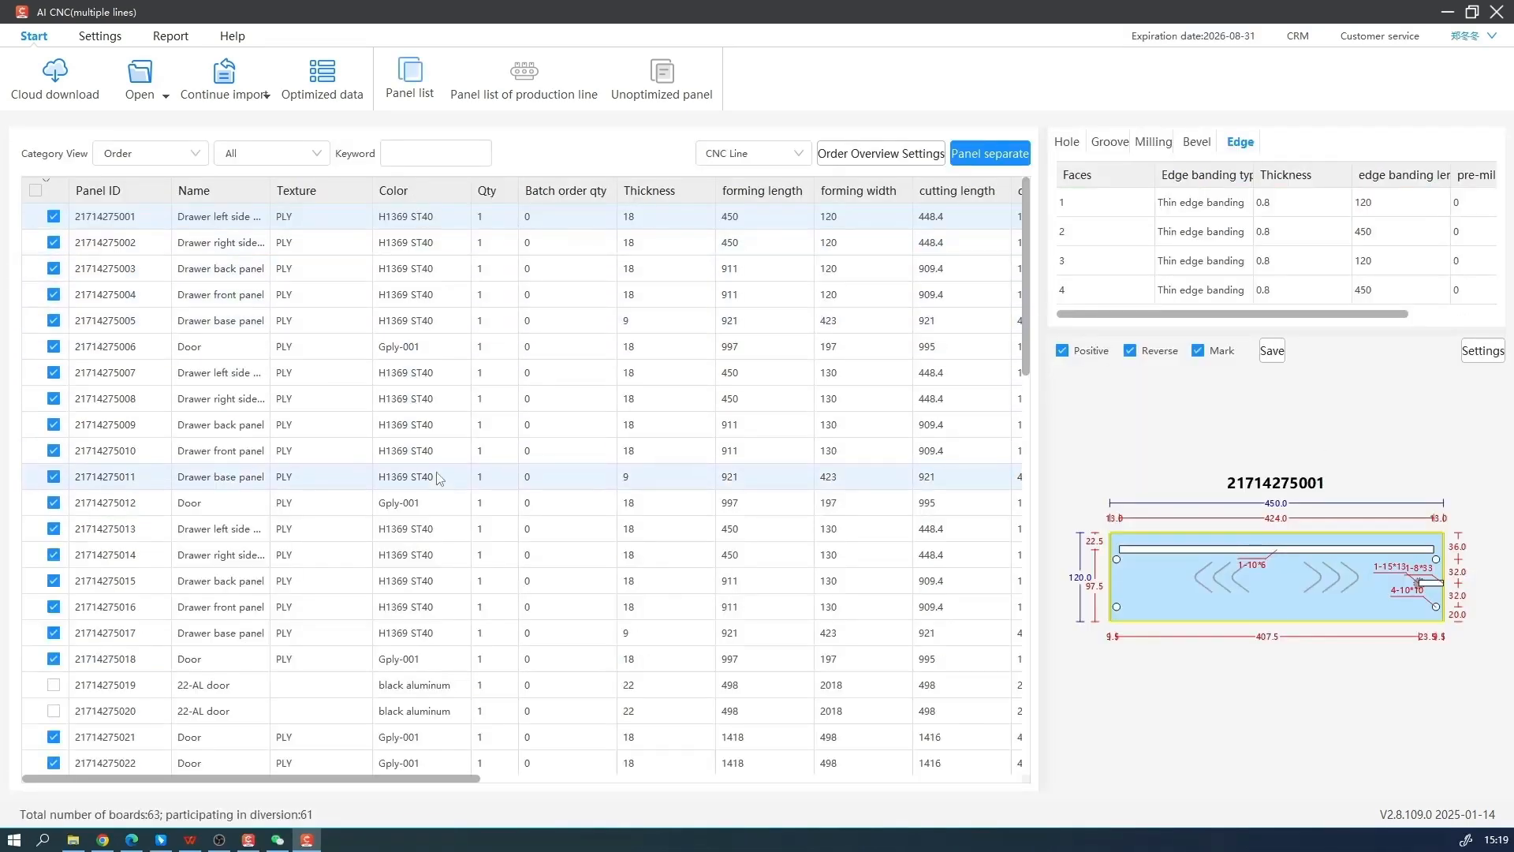
# Browse the imported panel list and inspect the drawings of several drawer and door panels
pyautogui.scroll(-10, 420, 467)
pyautogui.scroll(10, 420, 465)
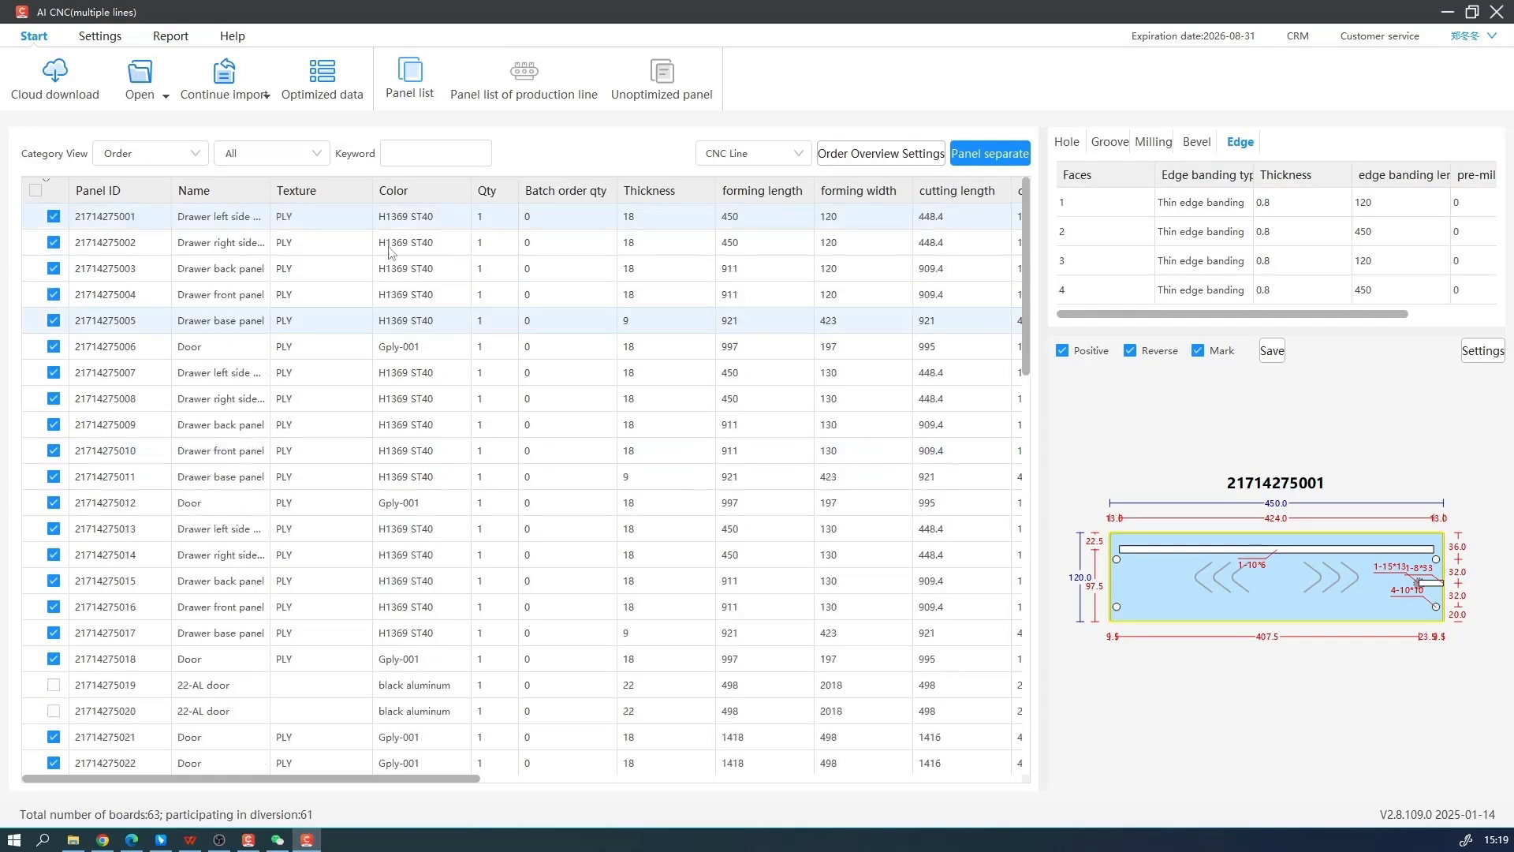
pyautogui.click(407, 247)
pyautogui.click(417, 273)
pyautogui.click(423, 297)
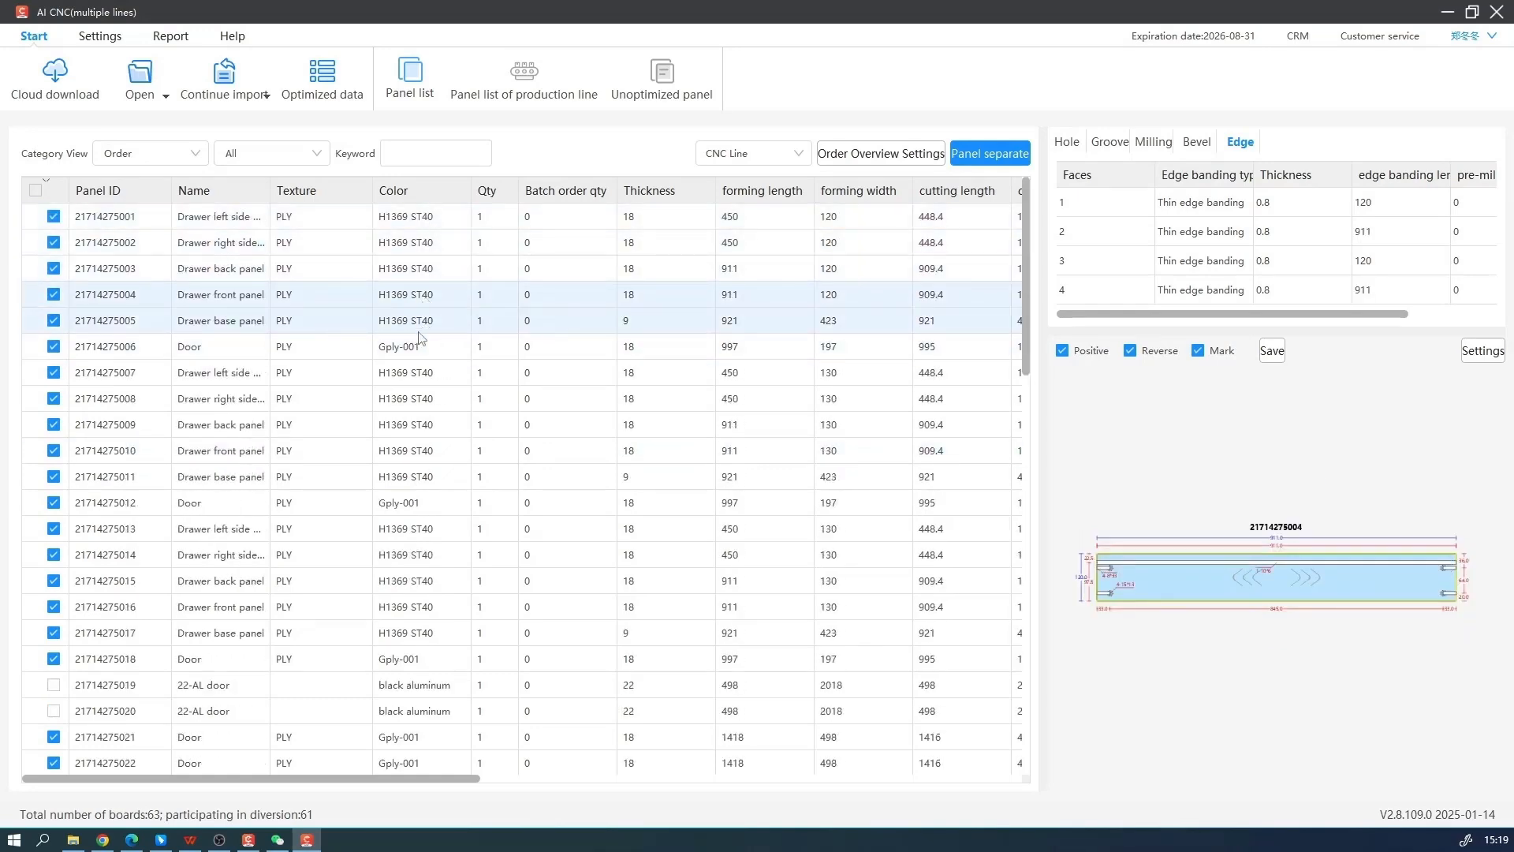
pyautogui.click(424, 343)
pyautogui.click(465, 371)
pyautogui.click(441, 216)
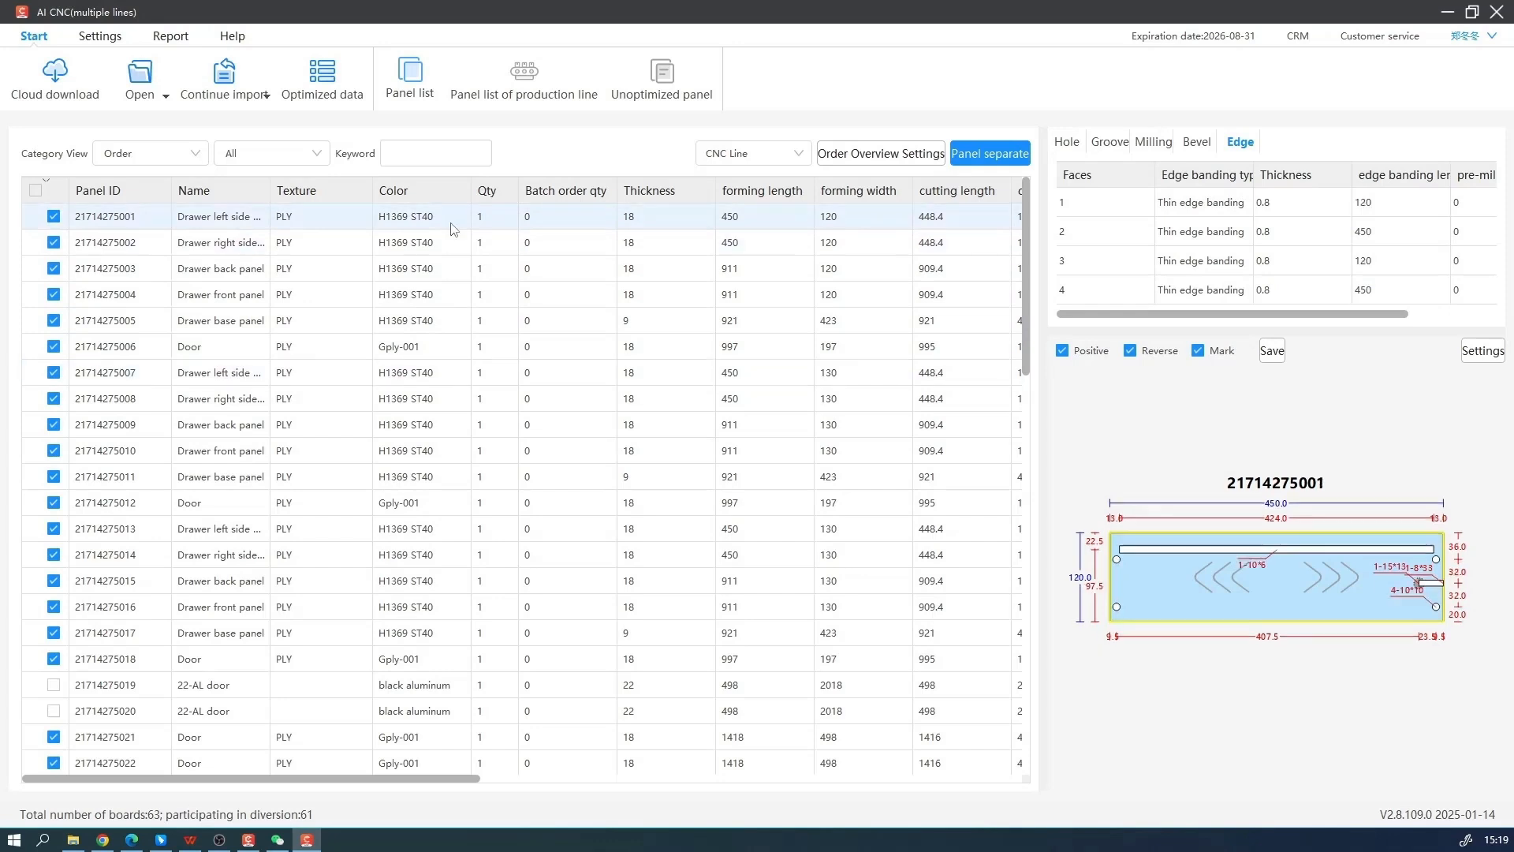
# Review the hole, groove, milling, bevel and edge data of the first drawer side panel, and the drawer front panel's holes
pyautogui.click(1074, 156)
pyautogui.click(1104, 152)
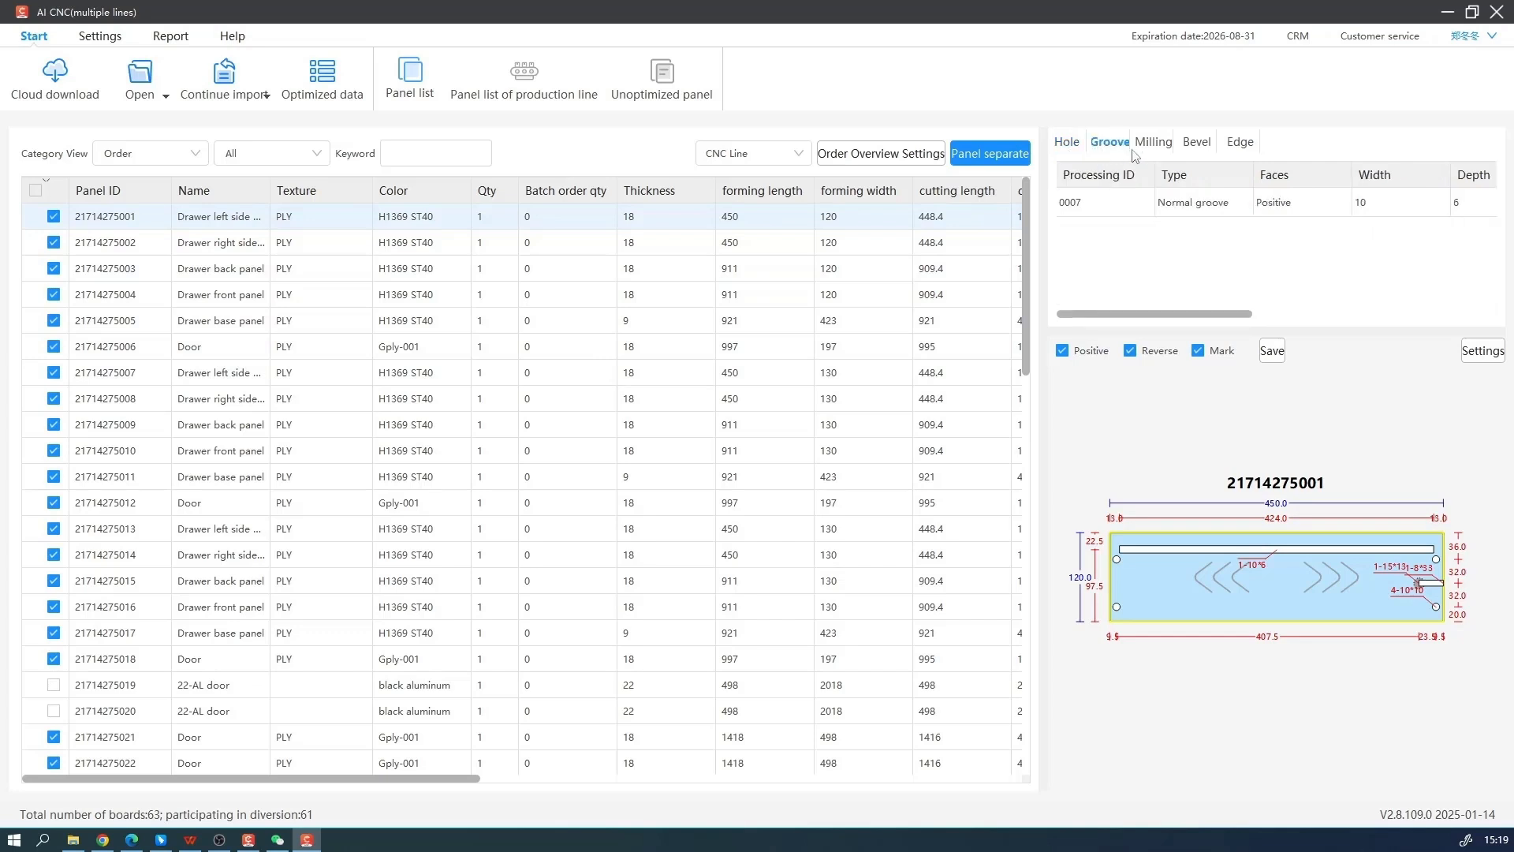
pyautogui.click(1147, 149)
pyautogui.click(1195, 148)
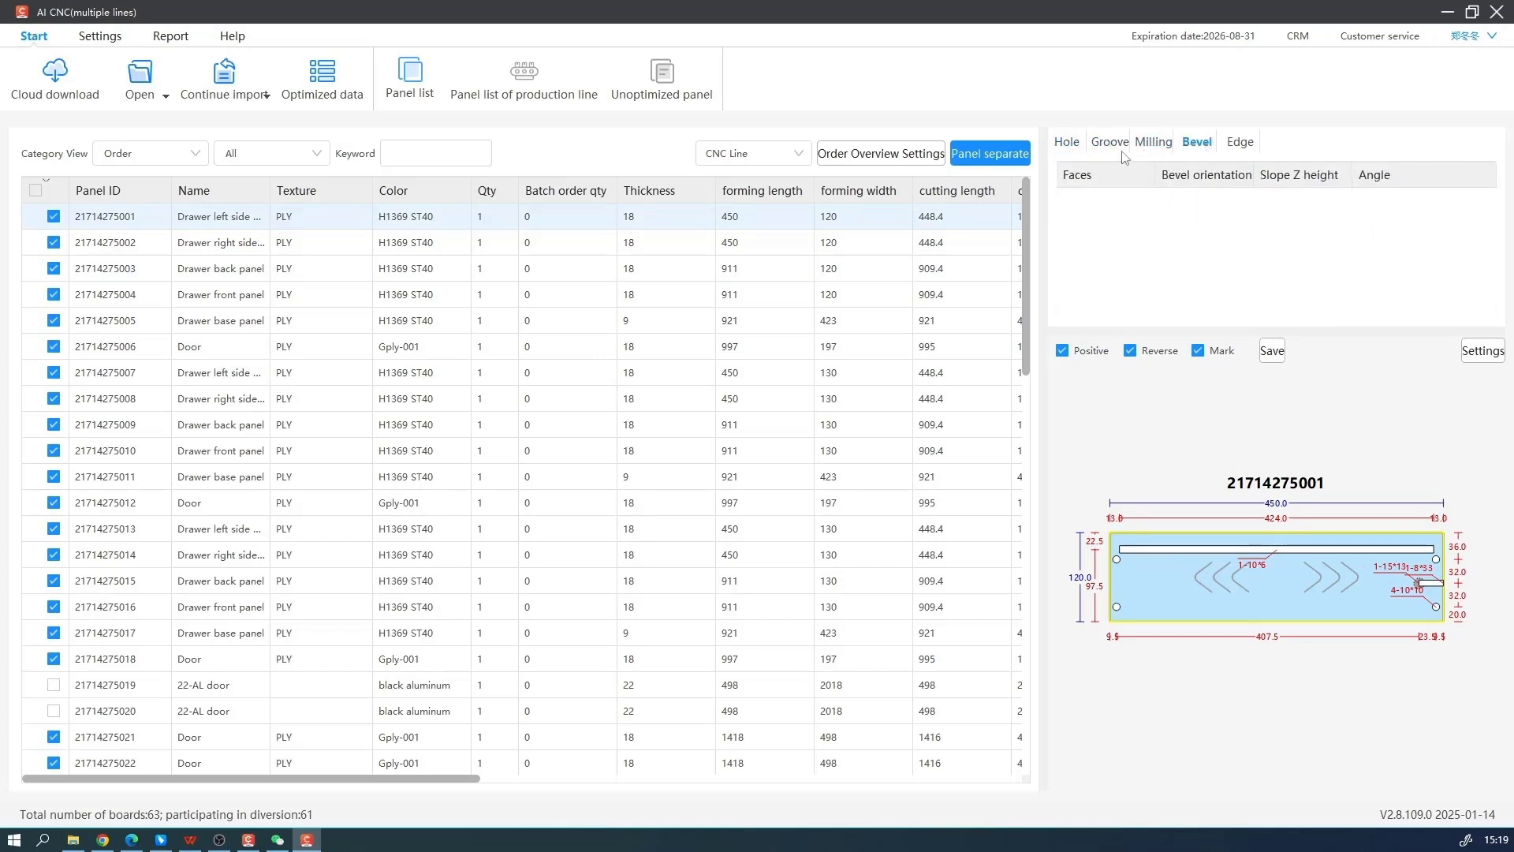
pyautogui.click(1230, 151)
pyautogui.click(1074, 152)
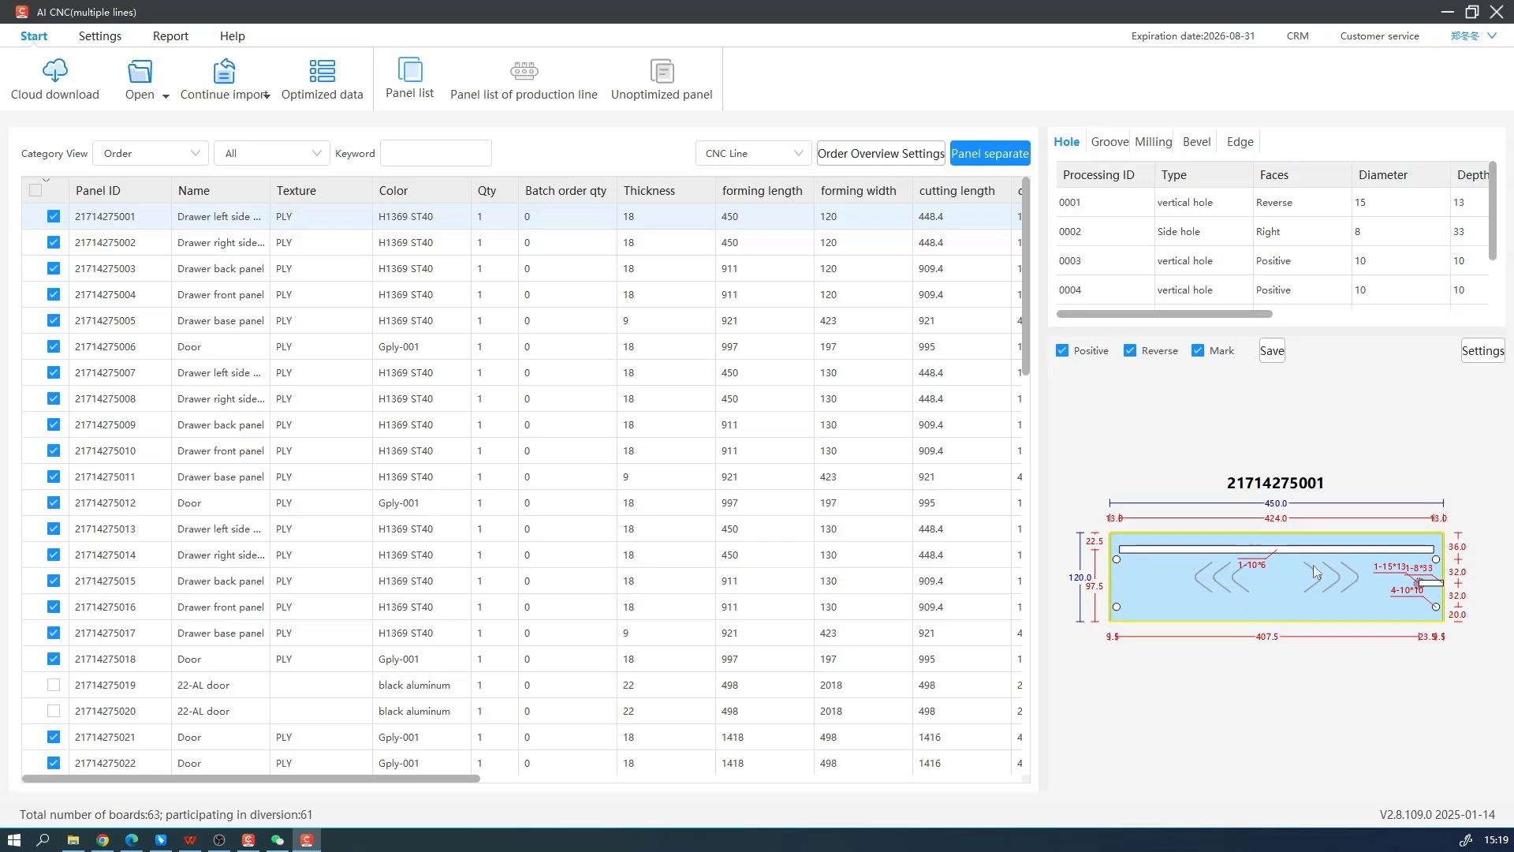
pyautogui.click(501, 301)
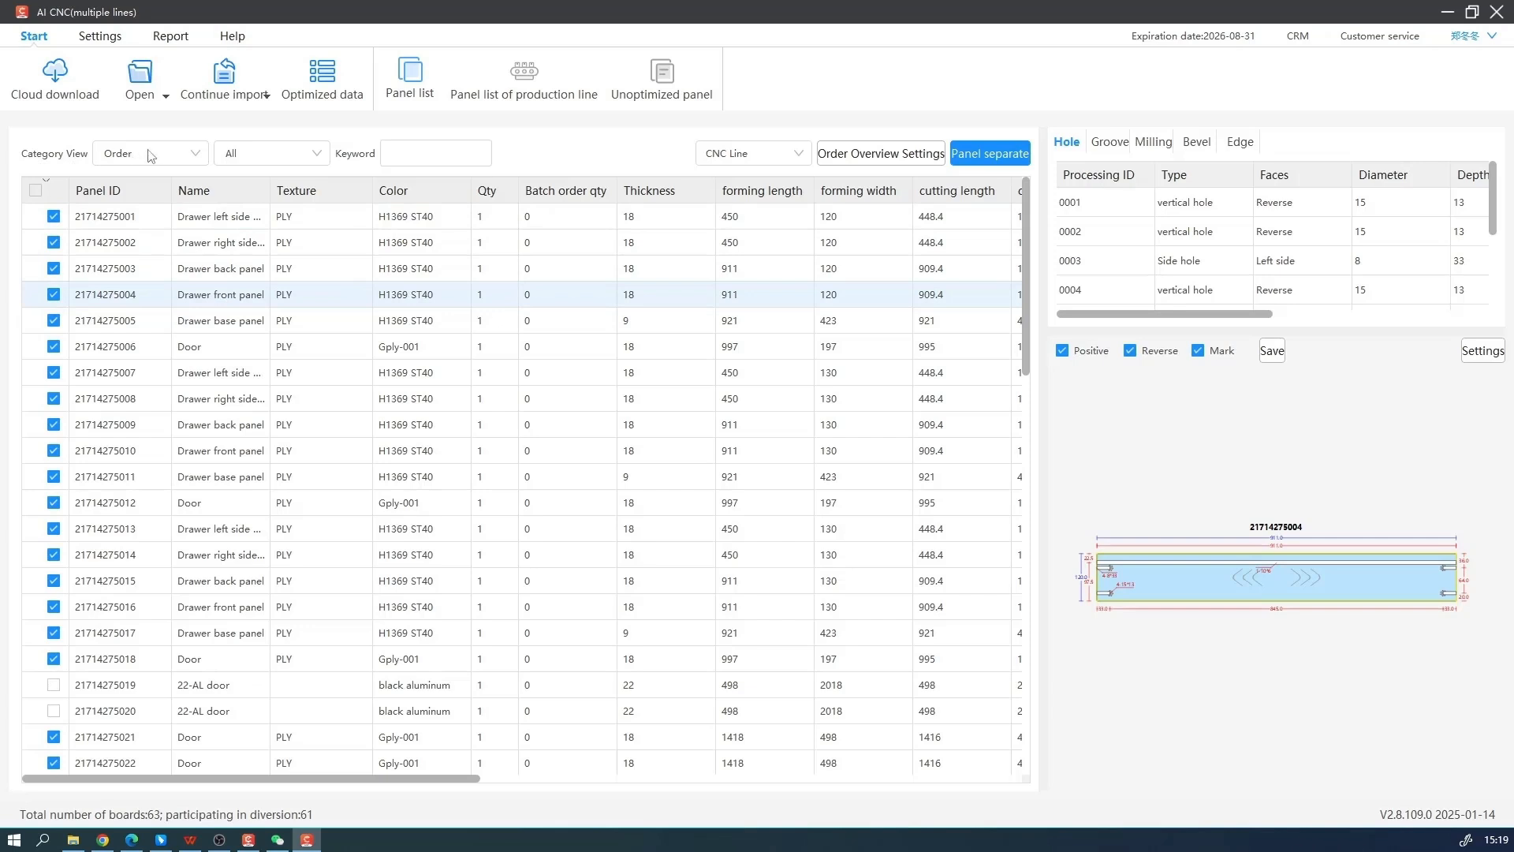
# Categorize the panel list by Unit, review only the Backless foundation frame_1 panels and restore the view to all units
pyautogui.click(182, 155)
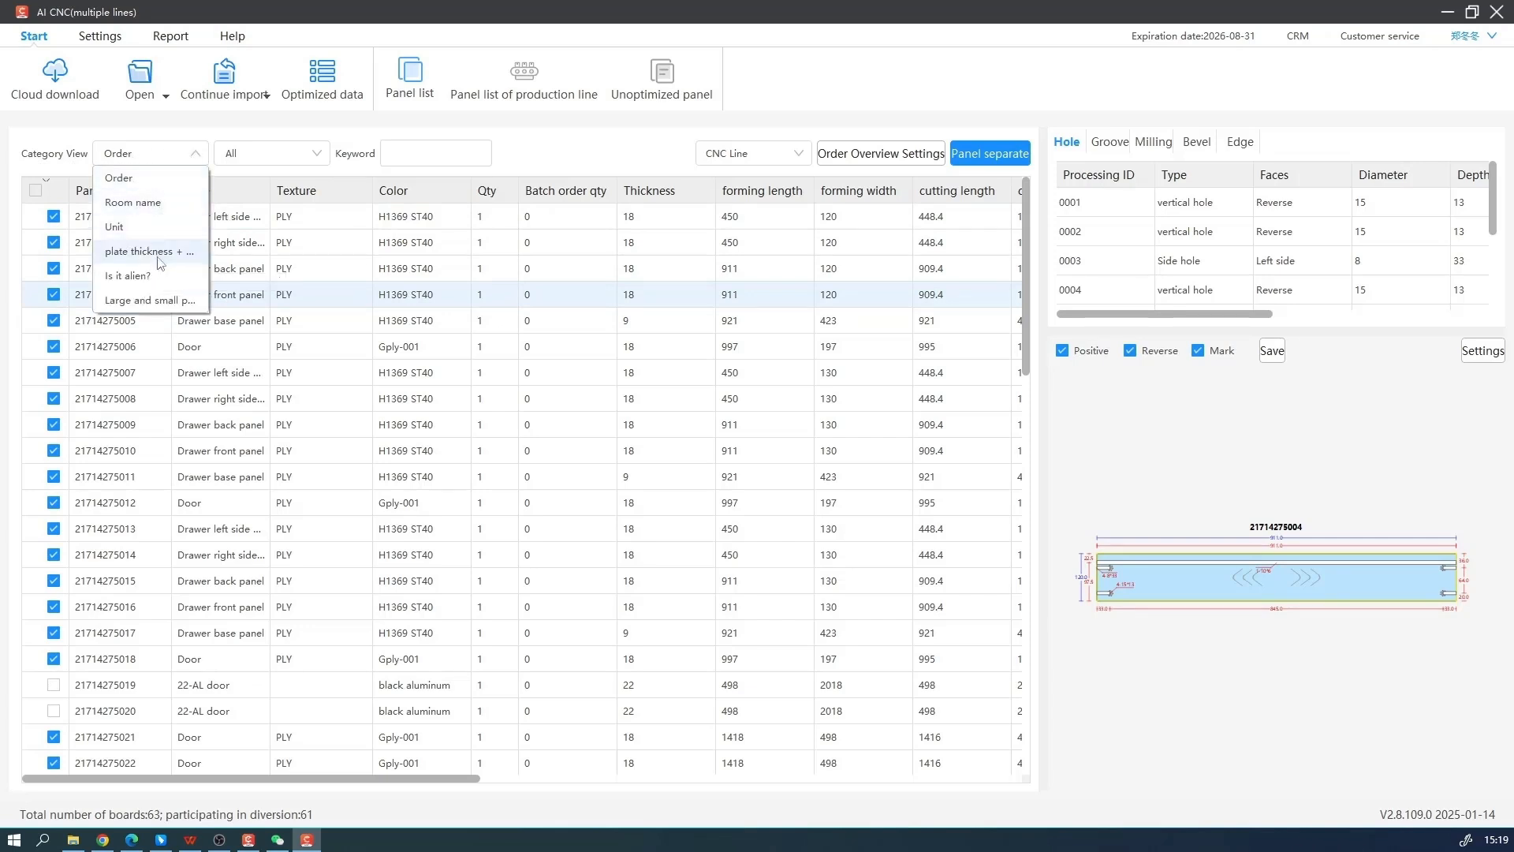
pyautogui.click(160, 227)
pyautogui.click(299, 155)
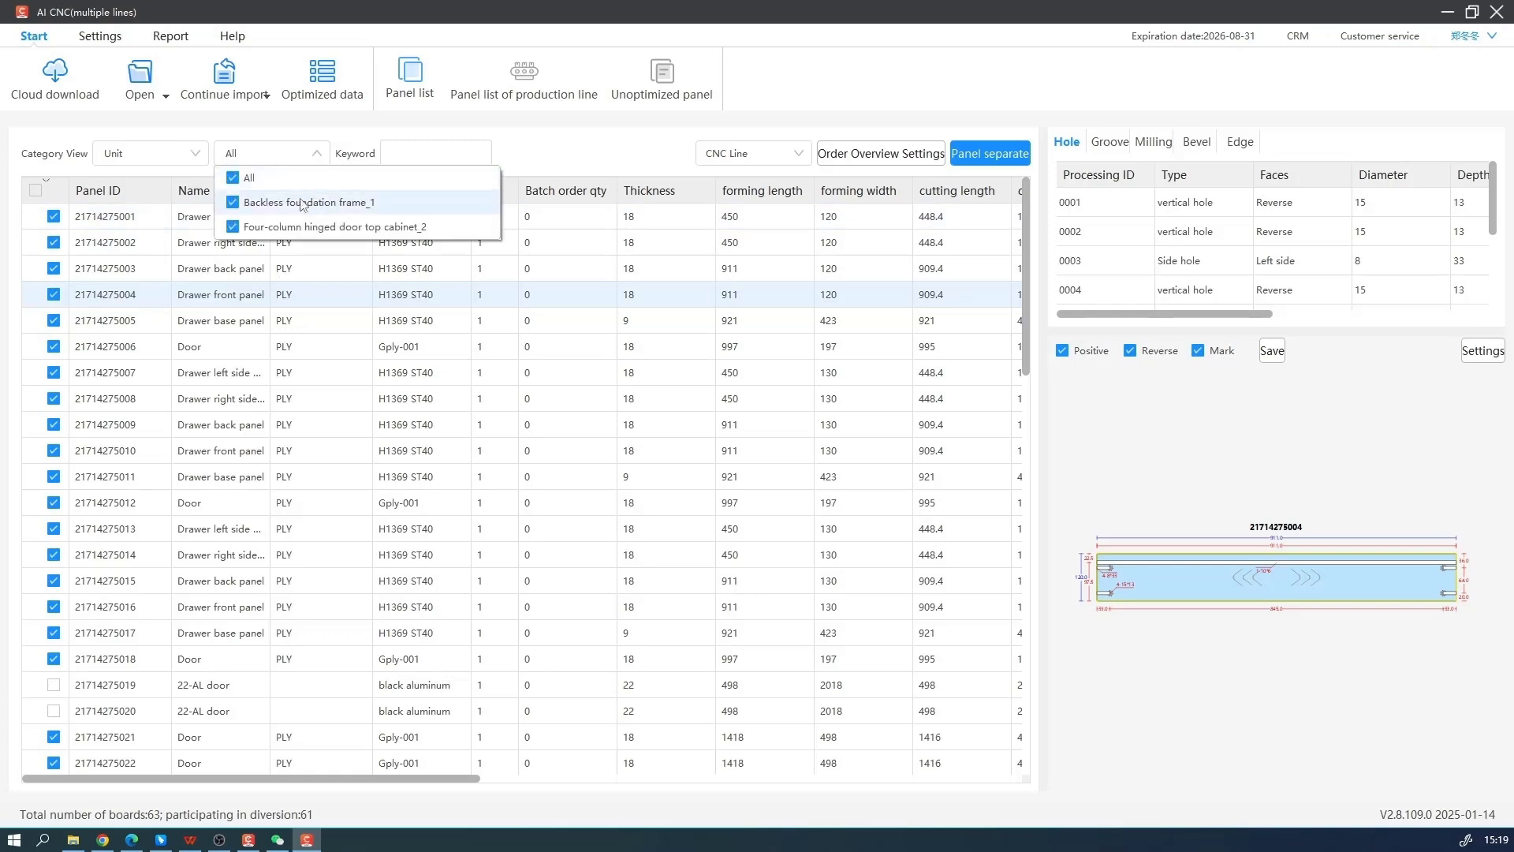
pyautogui.click(248, 178)
pyautogui.click(252, 203)
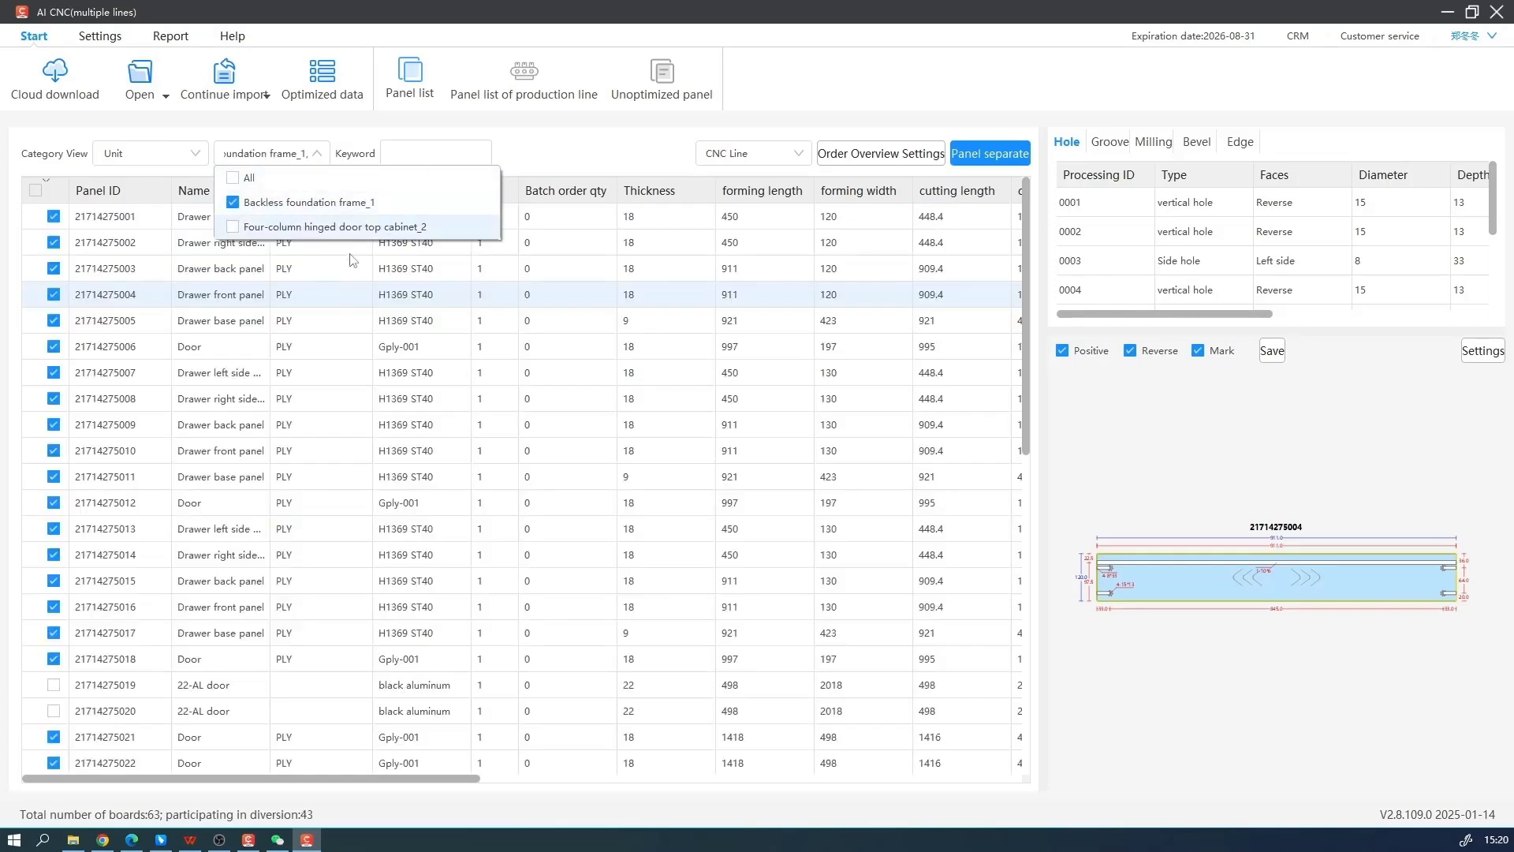
pyautogui.click(457, 421)
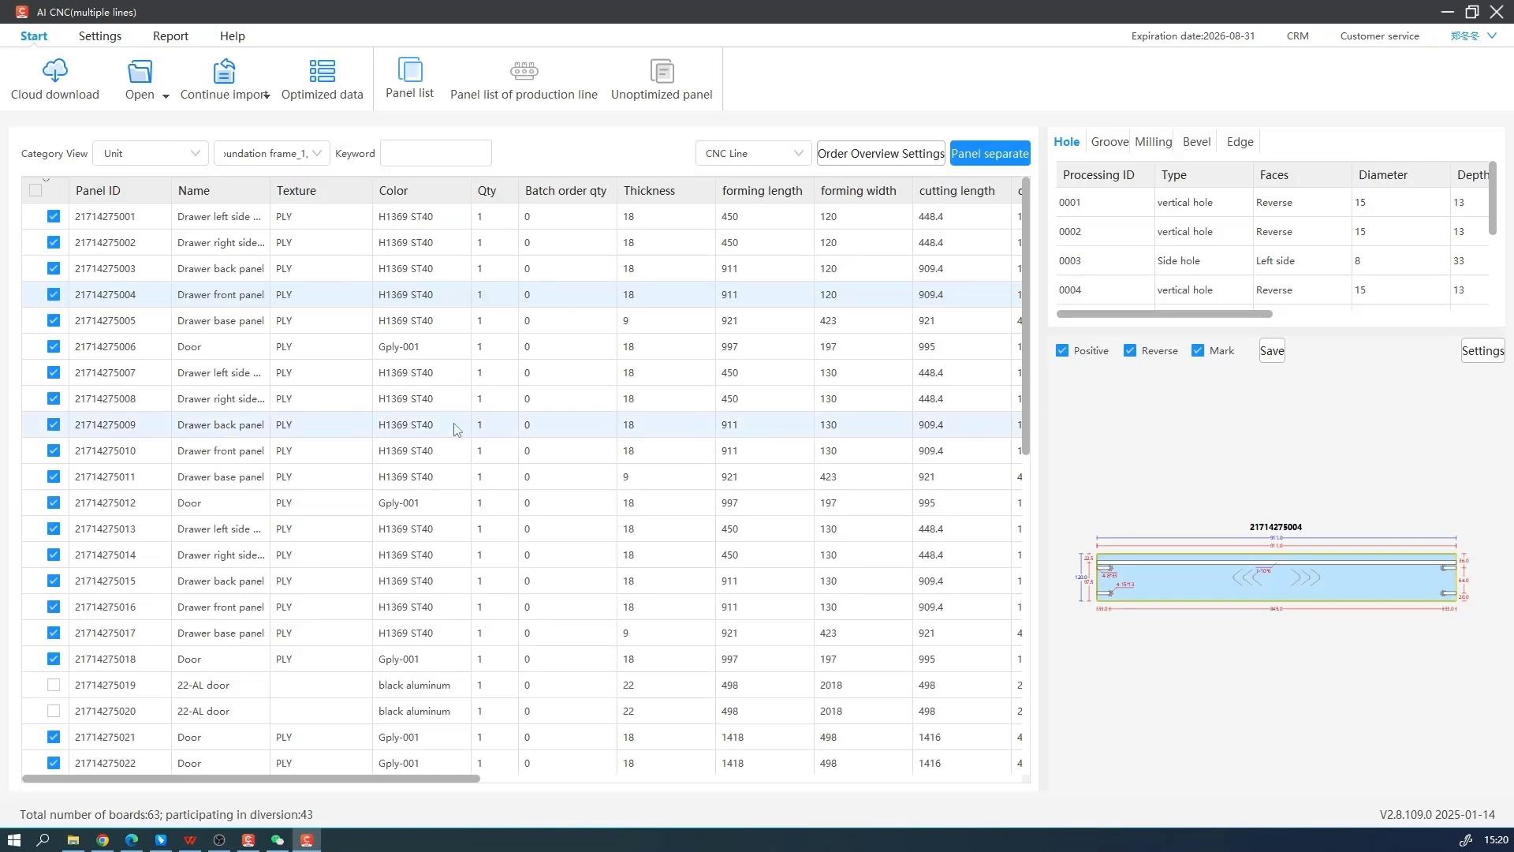
pyautogui.scroll(-8, 456, 410)
pyautogui.scroll(5, 456, 407)
pyautogui.click(307, 161)
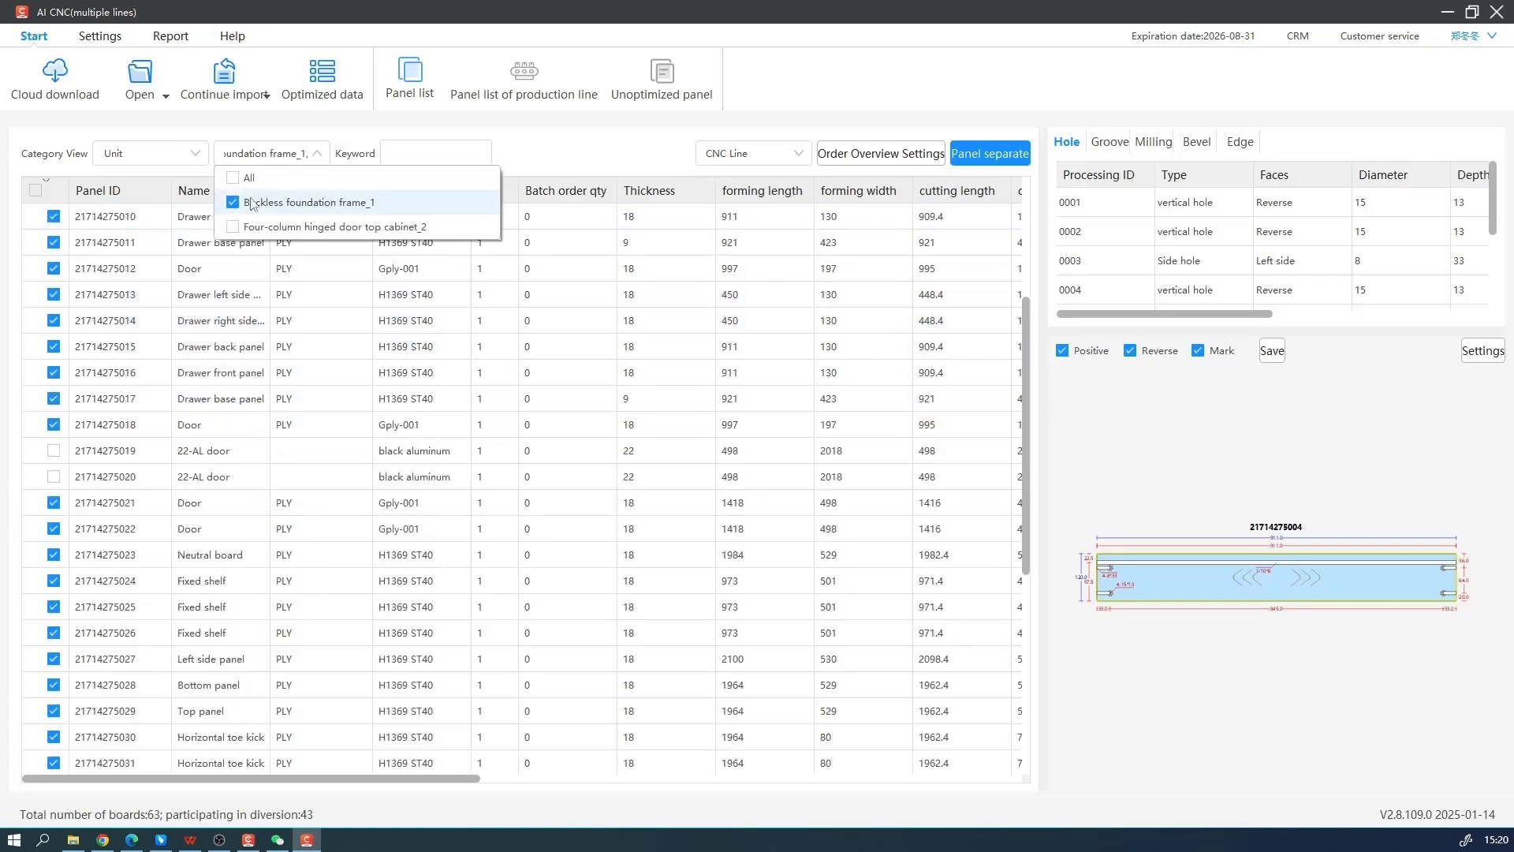
pyautogui.click(233, 178)
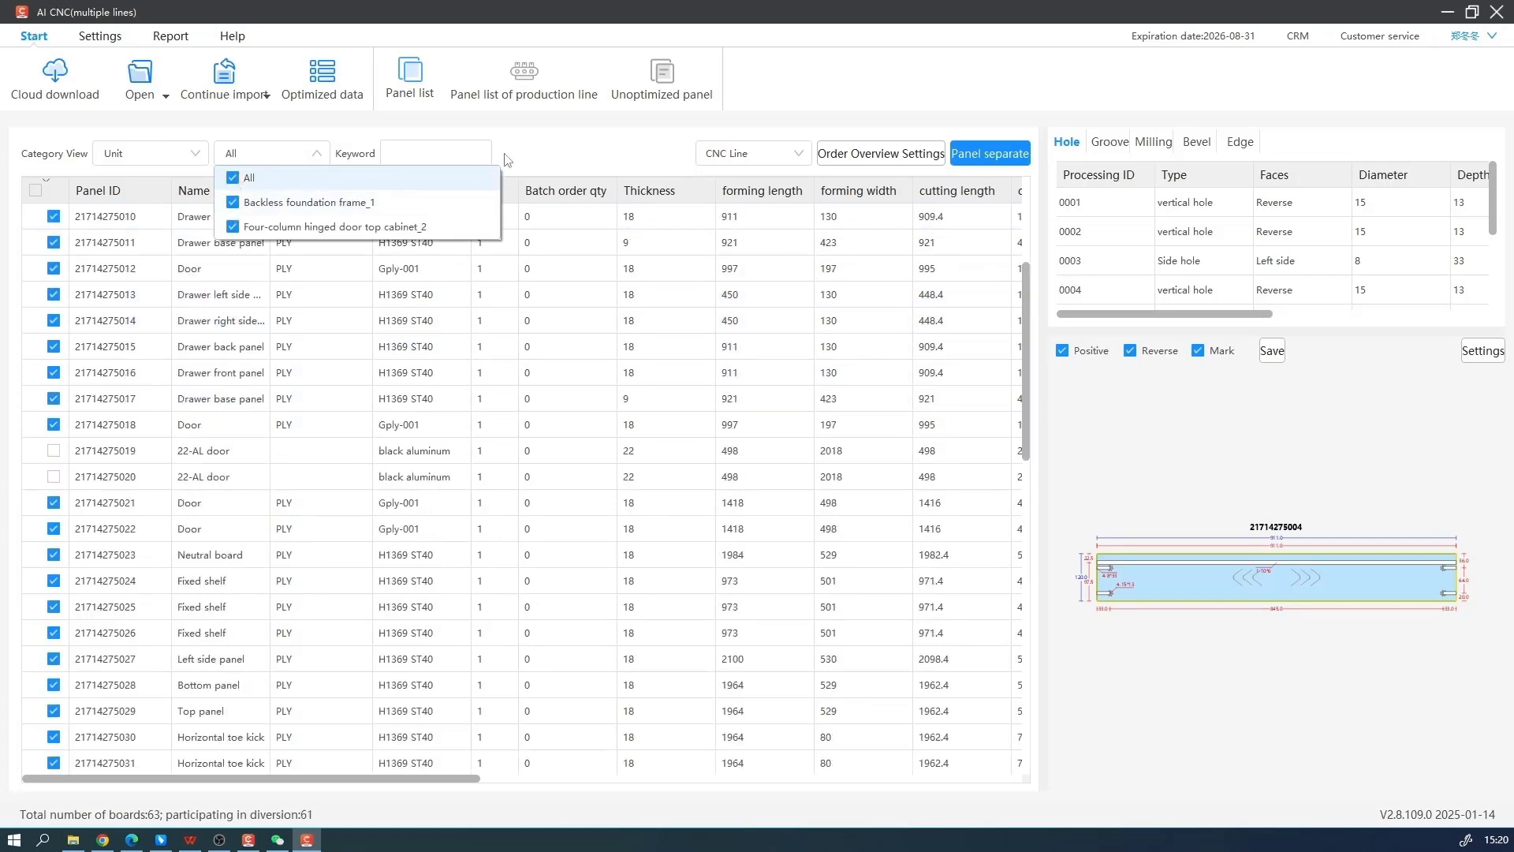
# Separate the panels to the CNC Line and run the panel optimization
pyautogui.click(795, 158)
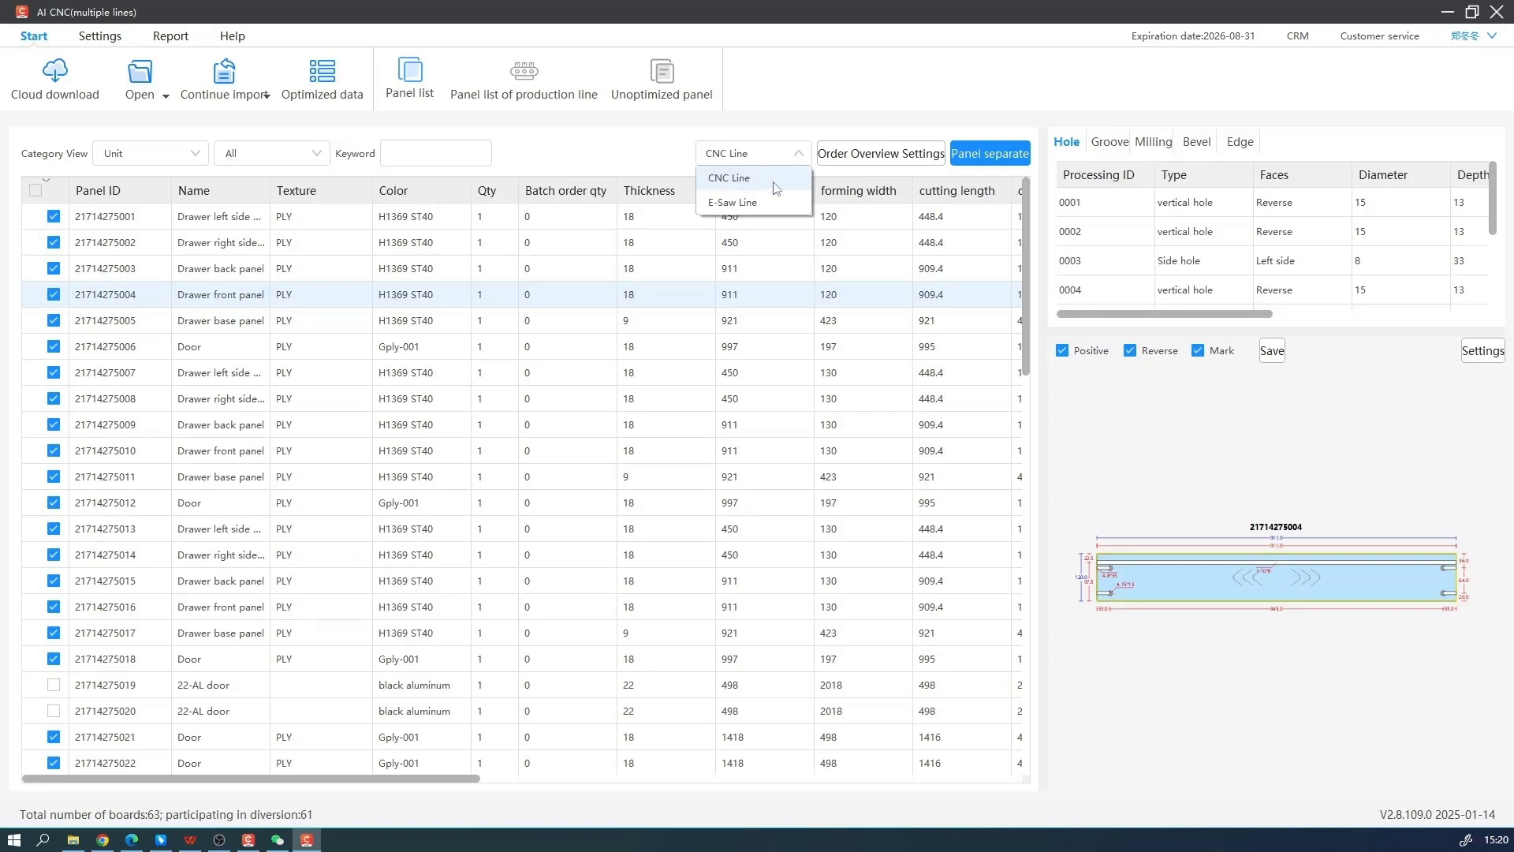
pyautogui.click(787, 151)
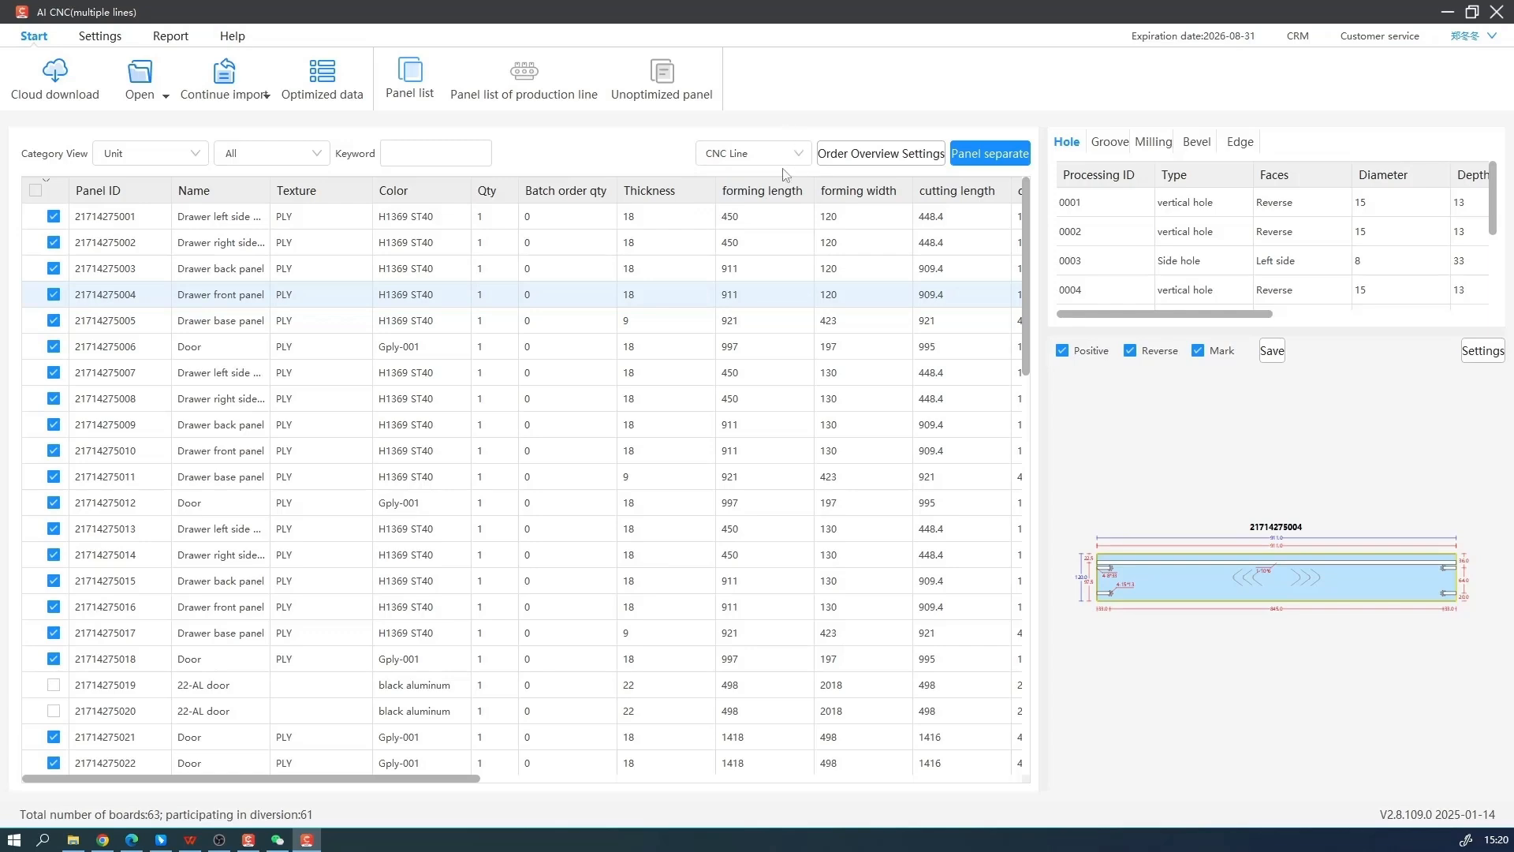
pyautogui.click(975, 155)
pyautogui.click(1019, 186)
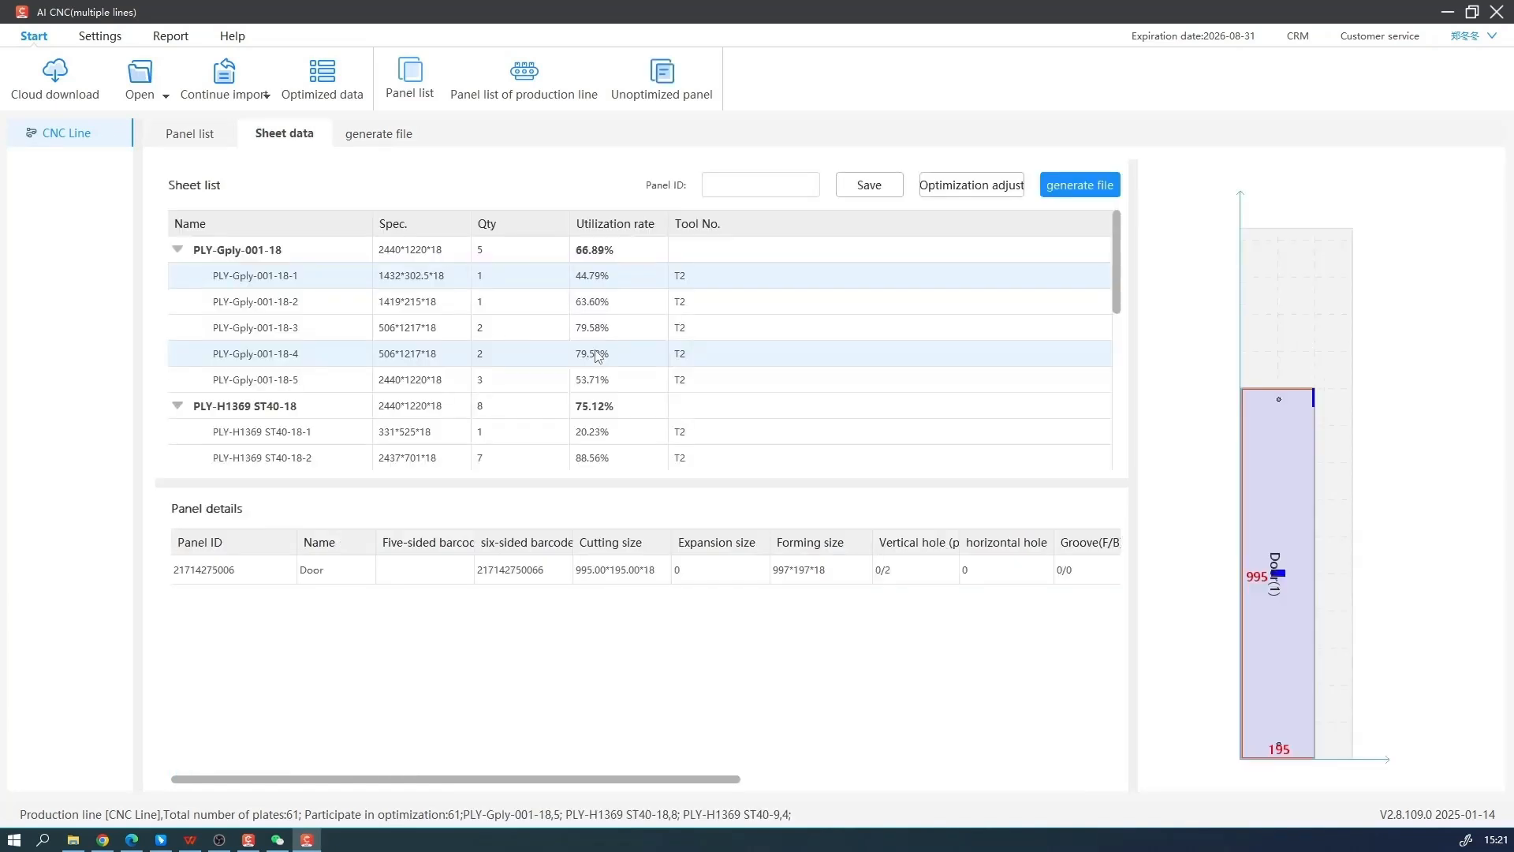
# Compare the nesting layouts and residual material of the first PLY-Gply-001-18 sheets
pyautogui.click(647, 299)
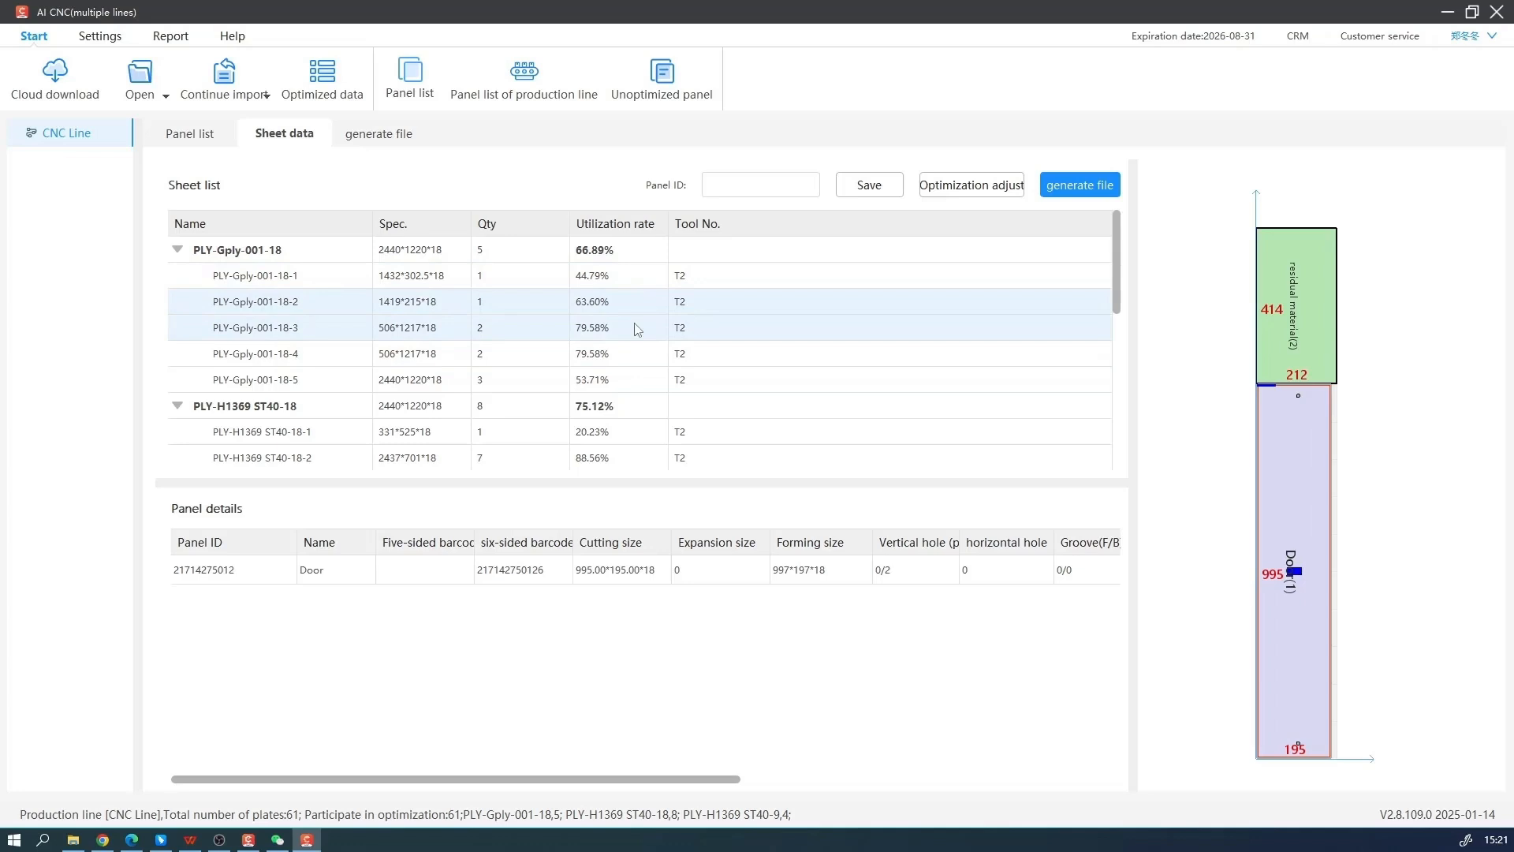
pyautogui.click(636, 325)
pyautogui.click(637, 304)
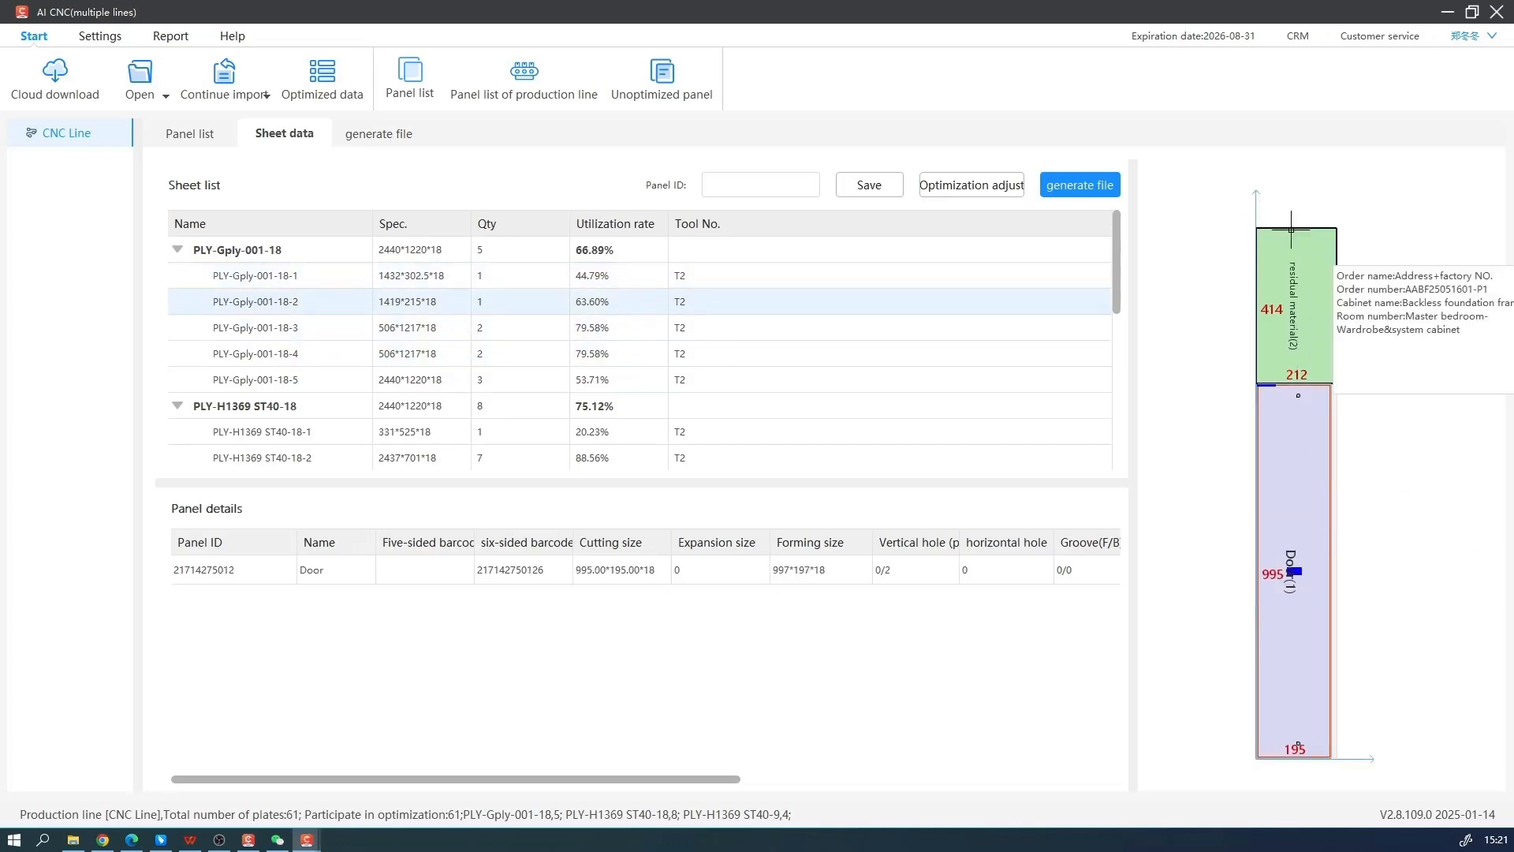
pyautogui.press('Up')
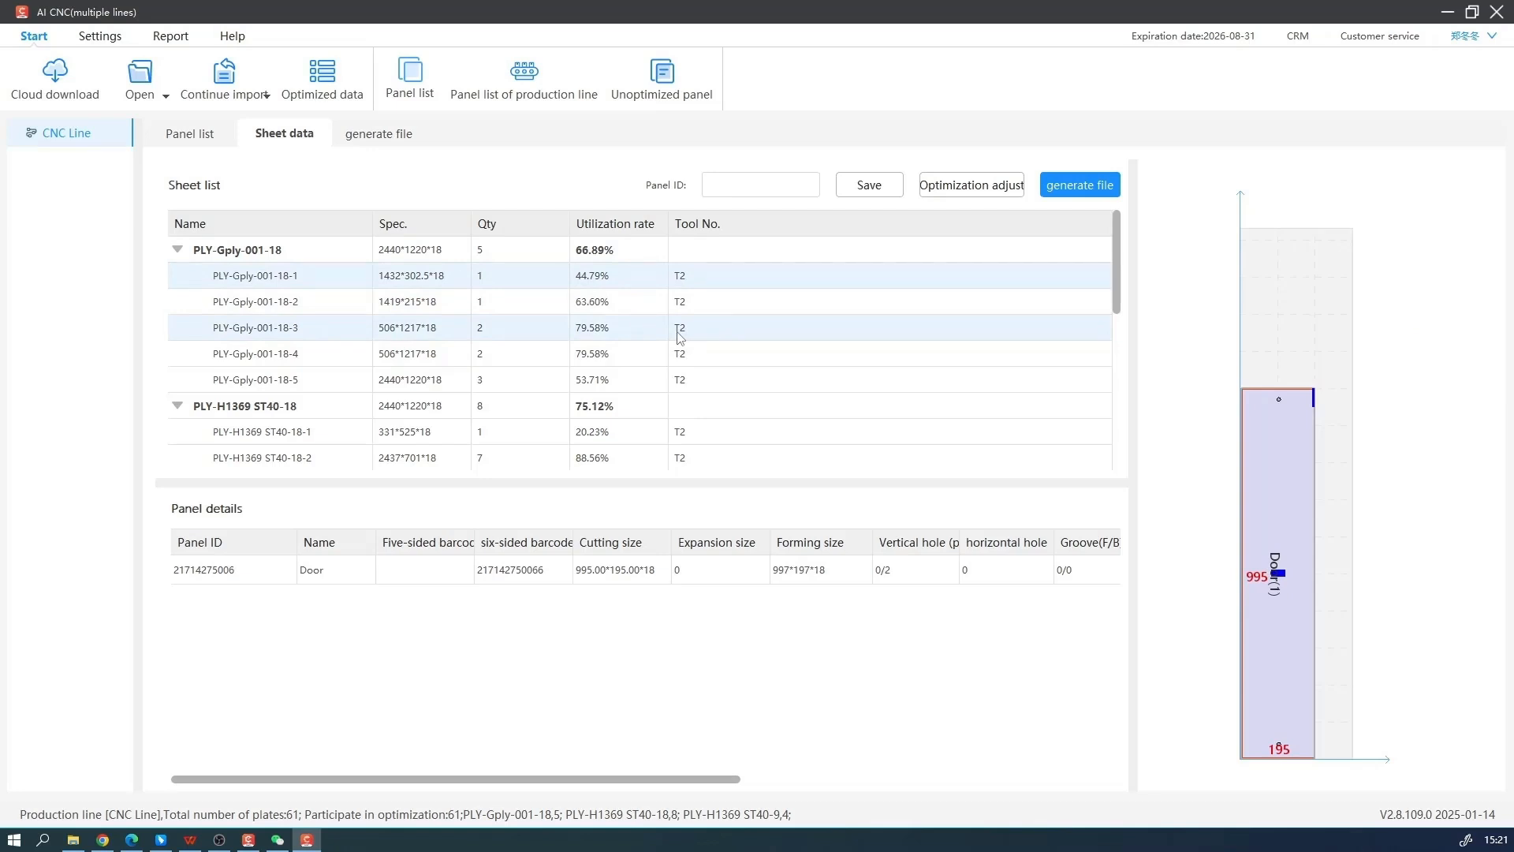
# Disable offcut use for cutting and optimization, offcut labeling and cut when oversize in CNC001's offcut warehouse settings, and save
pyautogui.click(100, 41)
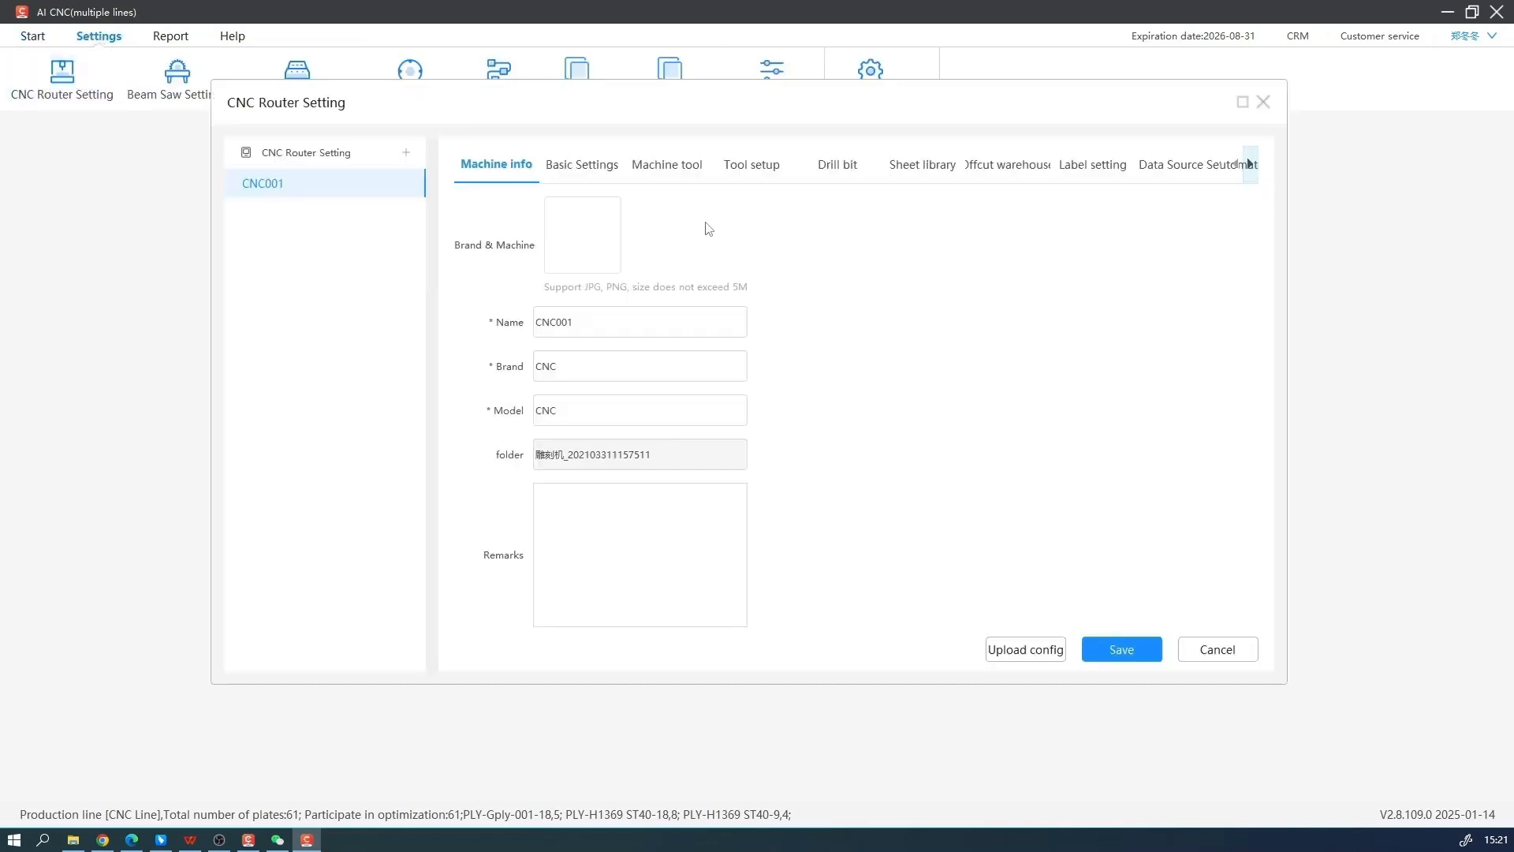
pyautogui.click(1017, 172)
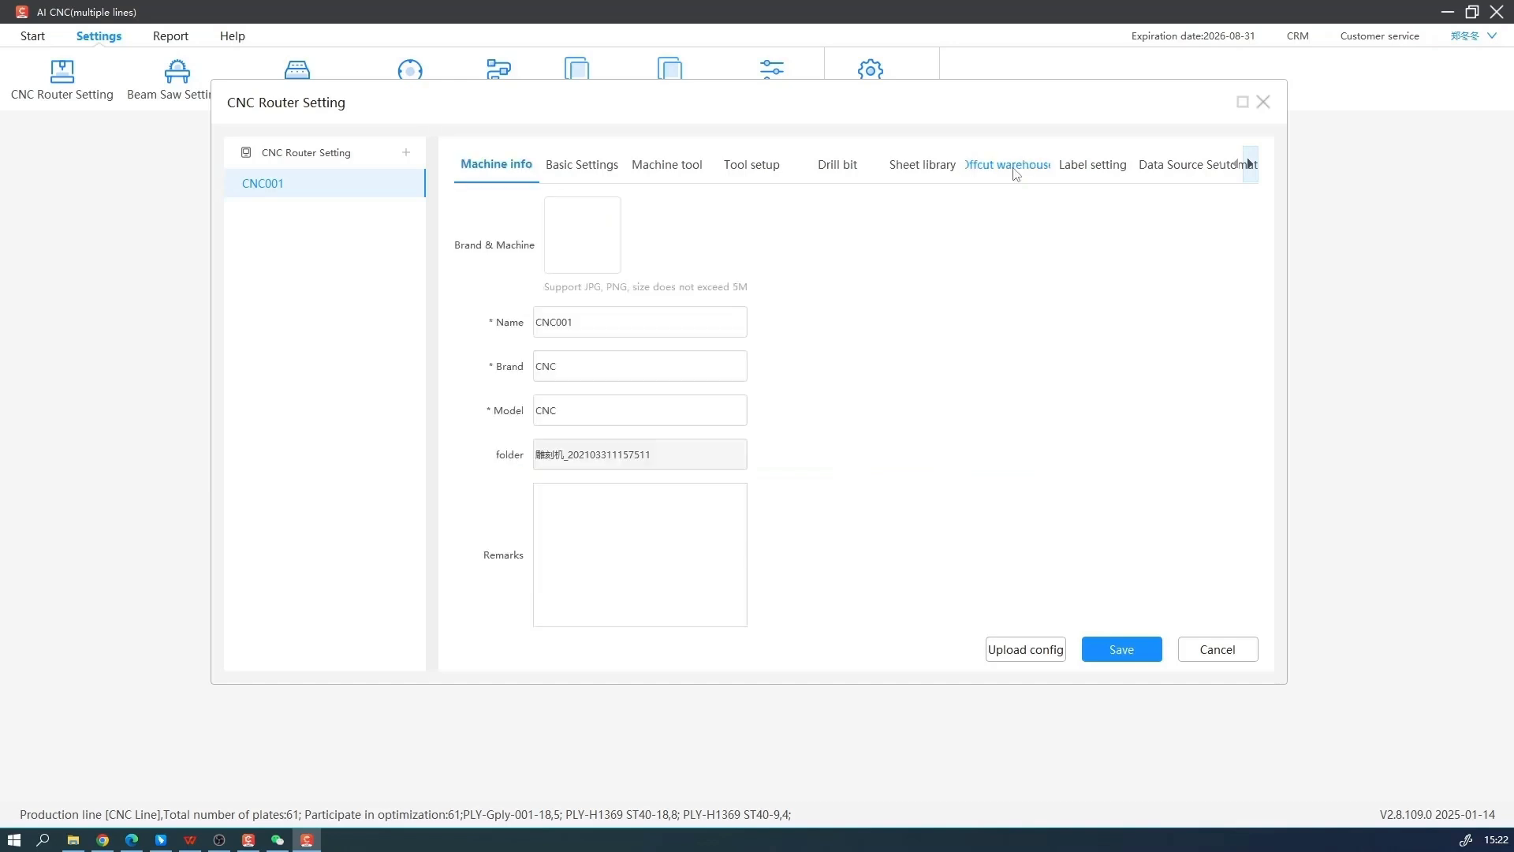
pyautogui.click(1013, 168)
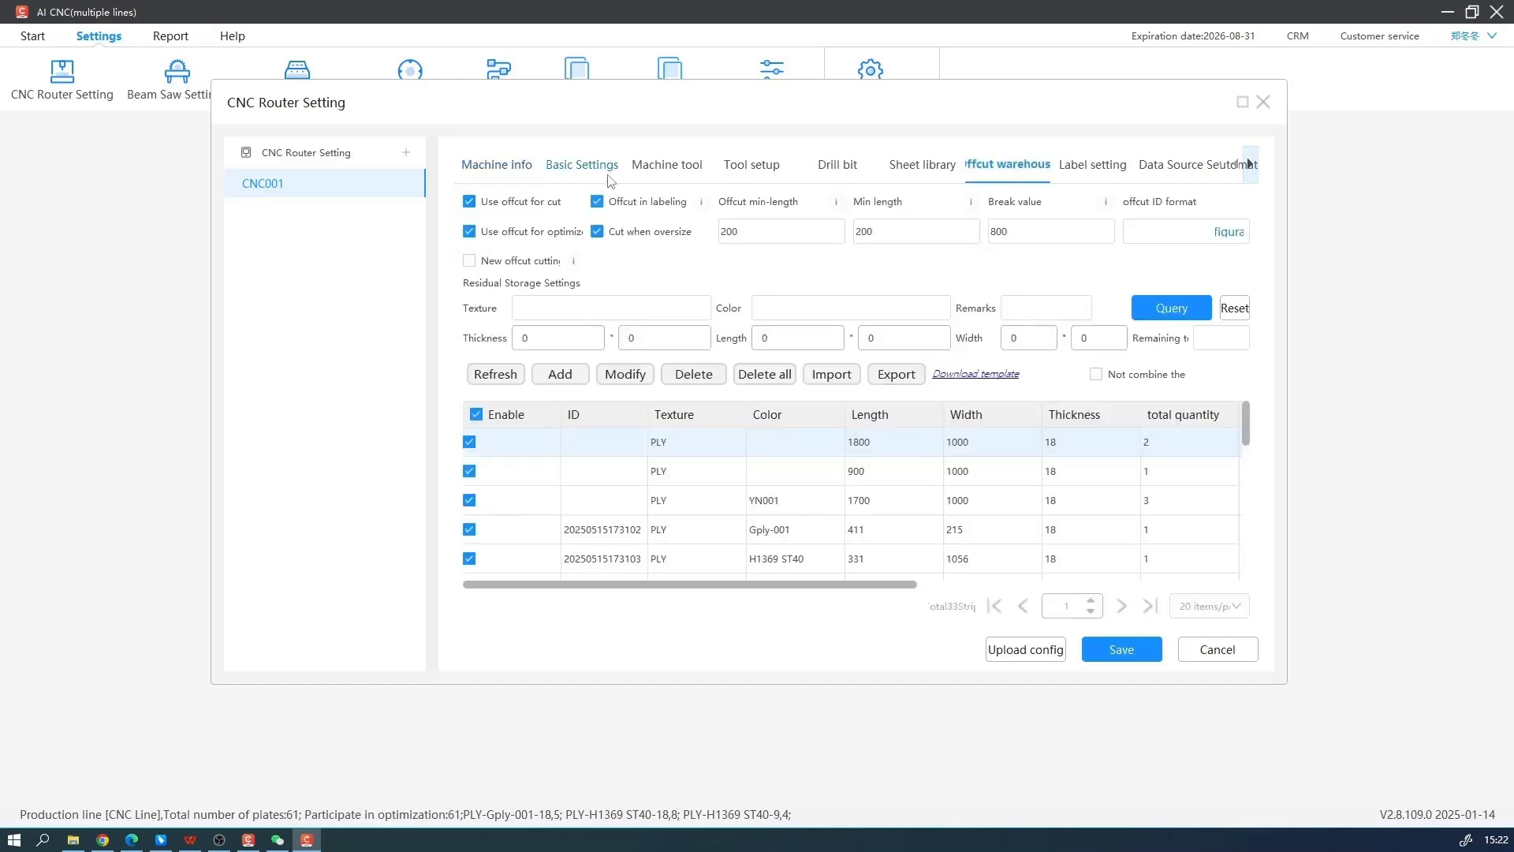
pyautogui.click(470, 202)
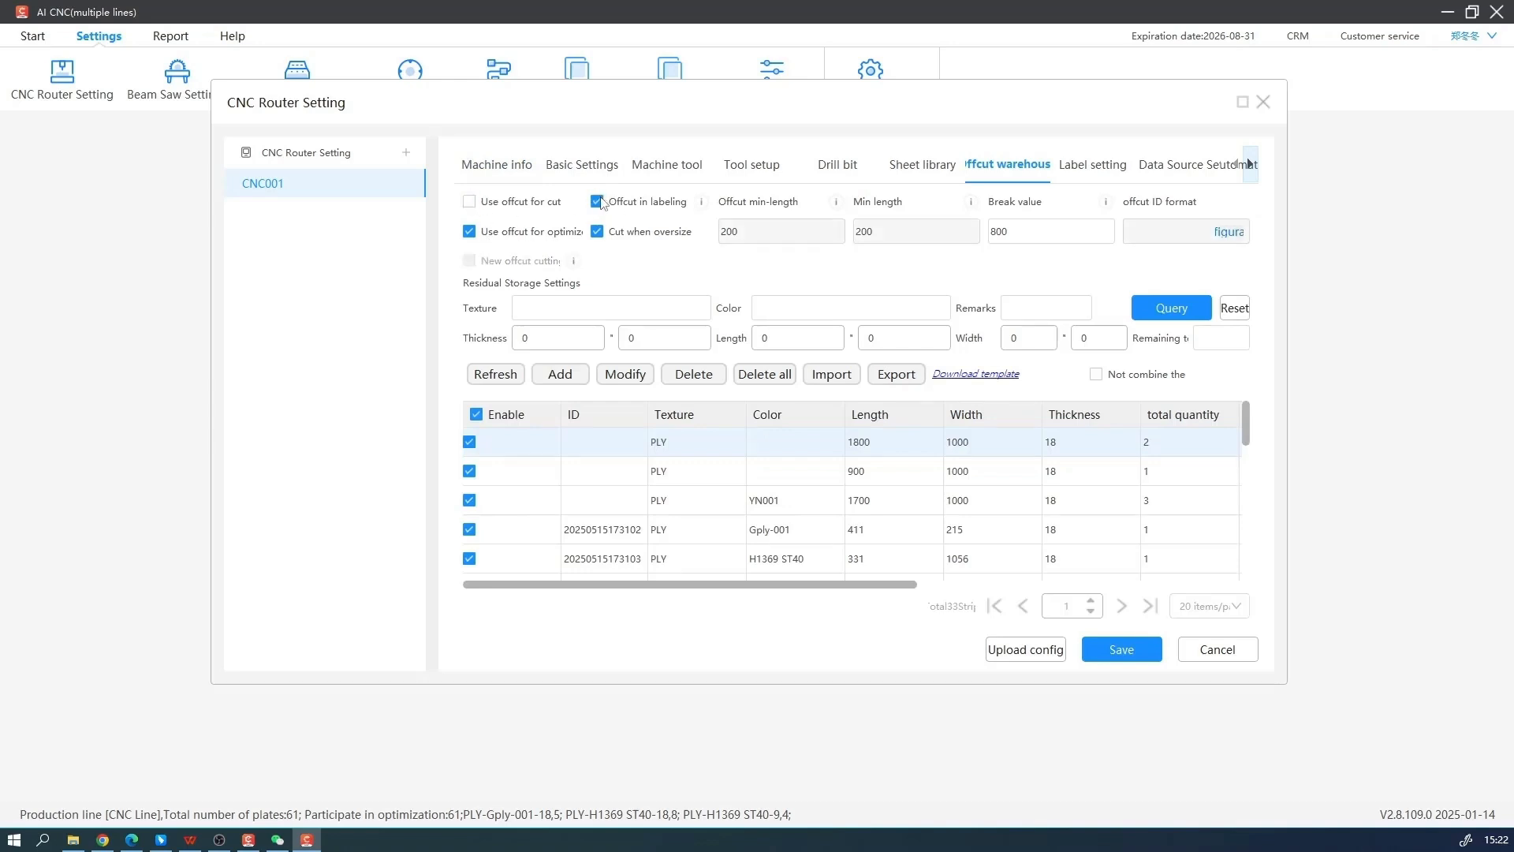
pyautogui.click(598, 202)
pyautogui.click(469, 232)
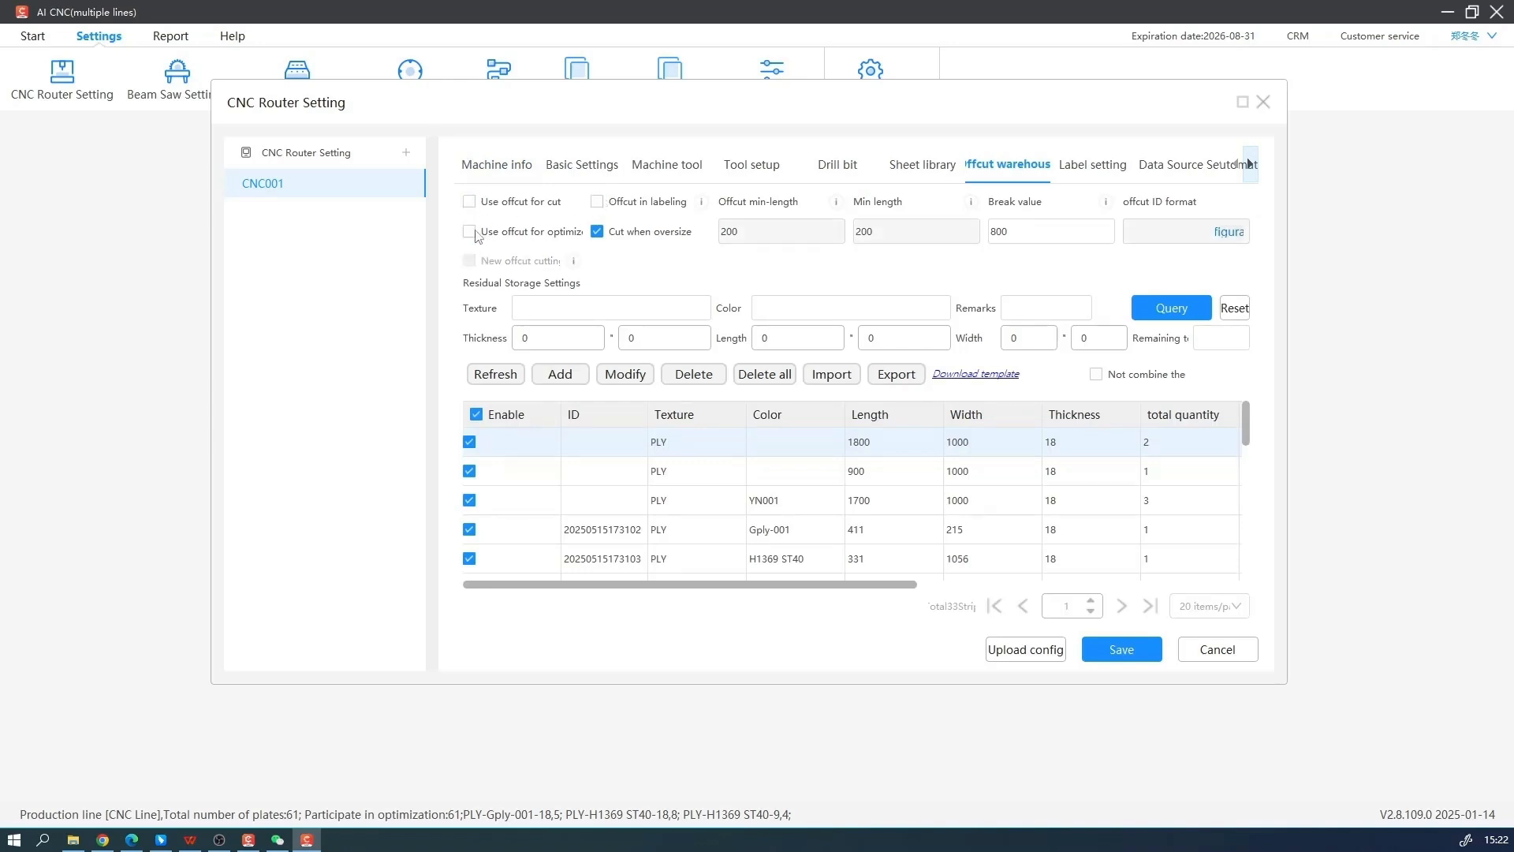
pyautogui.click(597, 231)
pyautogui.click(1128, 651)
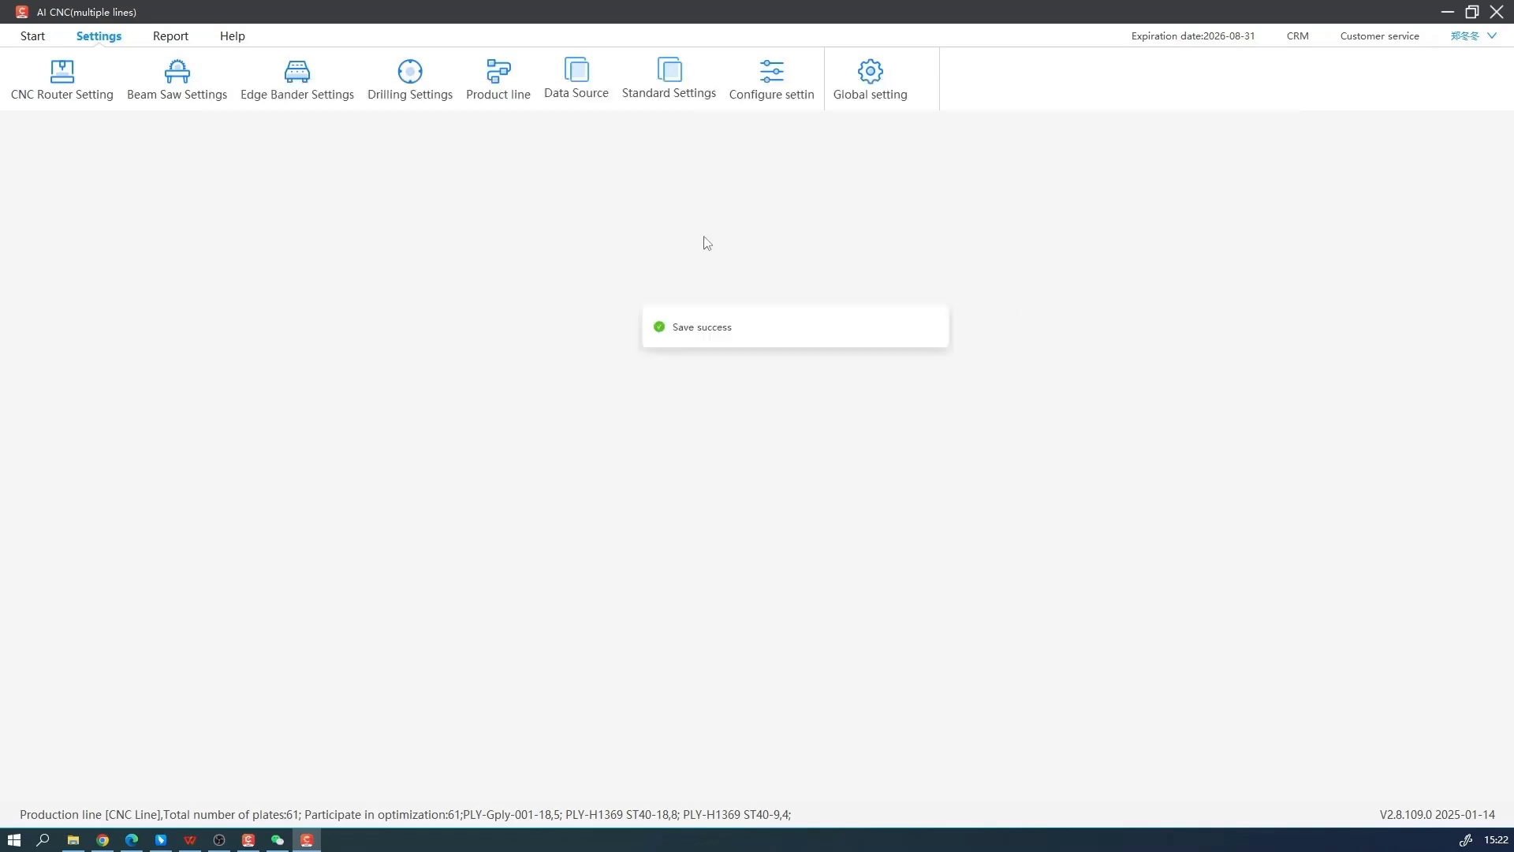
# Return to the CNC Line's panel list and rerun the panel optimization
pyautogui.click(32, 37)
pyautogui.click(207, 138)
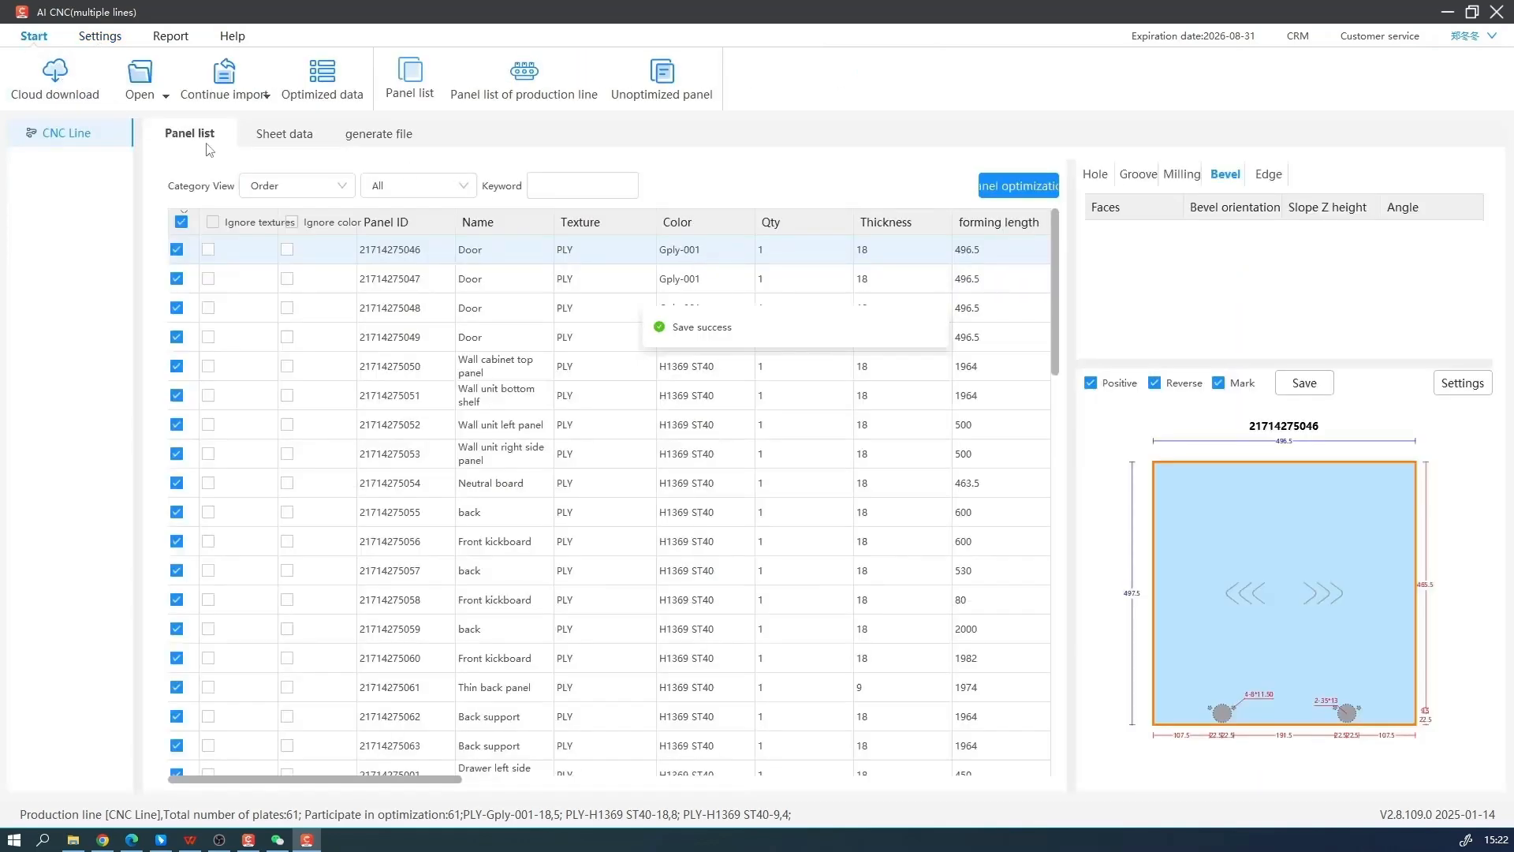
pyautogui.click(1025, 192)
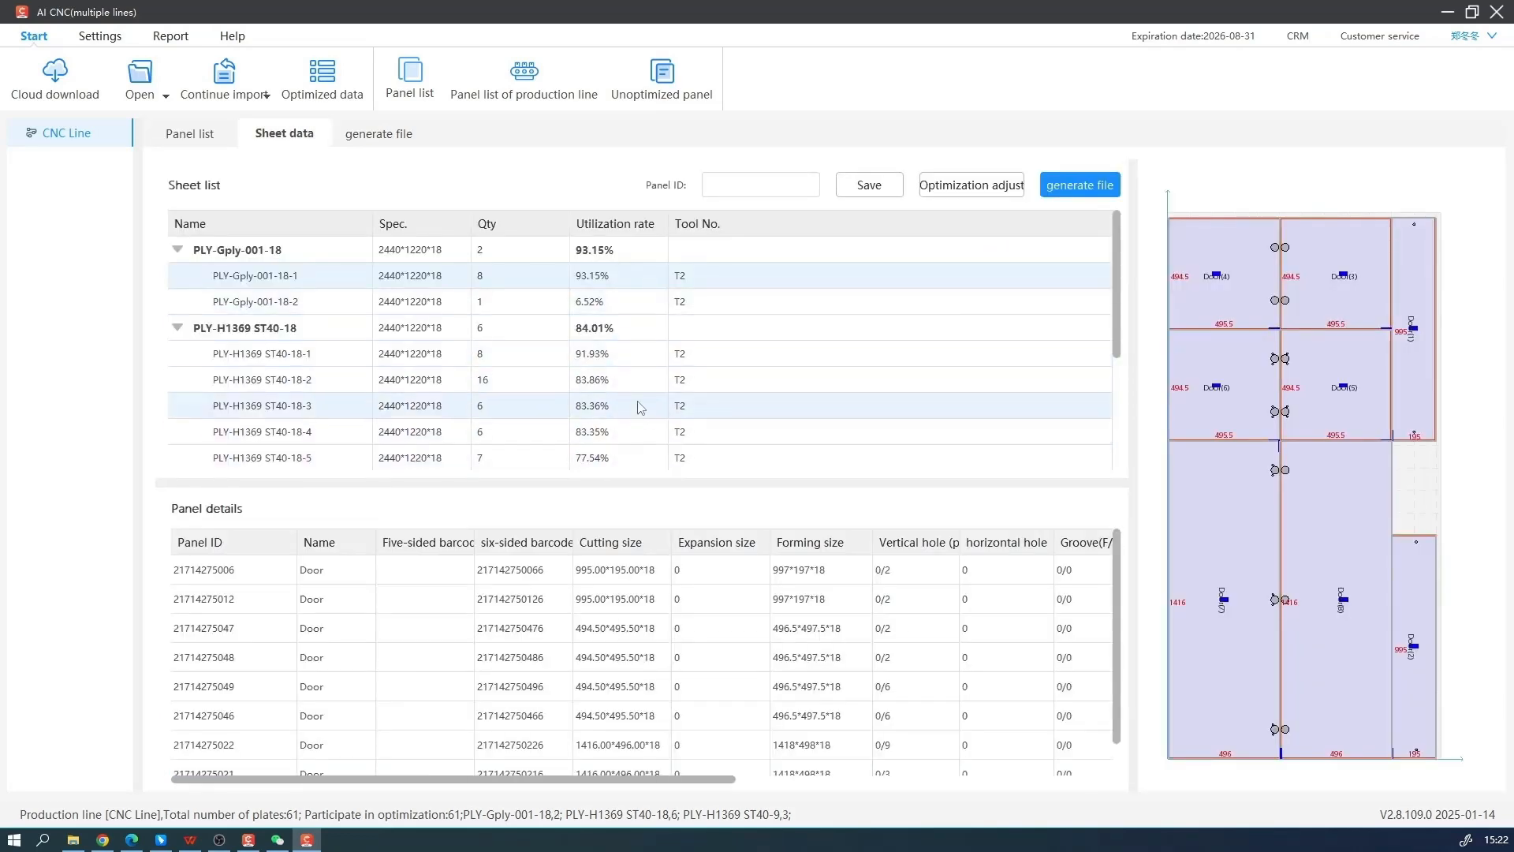
# Compare the nesting layouts of sheets PLY-Gply-001-18-1 and PLY-Gply-001-18-2 and locate individual door panels on the first sheet
pyautogui.scroll(-3, 639, 406)
pyautogui.scroll(3, 640, 405)
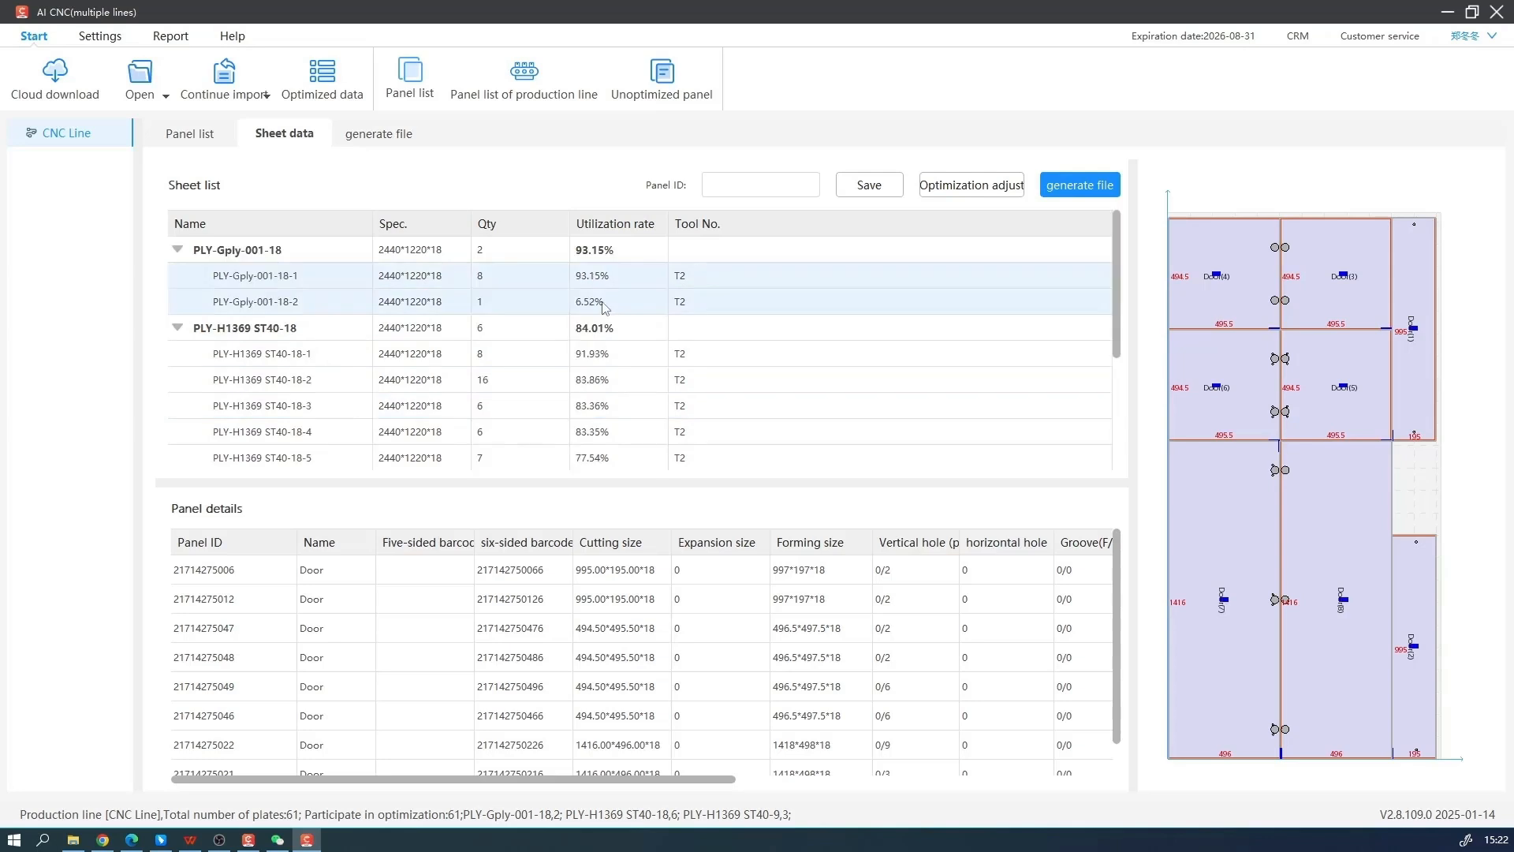
pyautogui.click(604, 303)
pyautogui.click(599, 278)
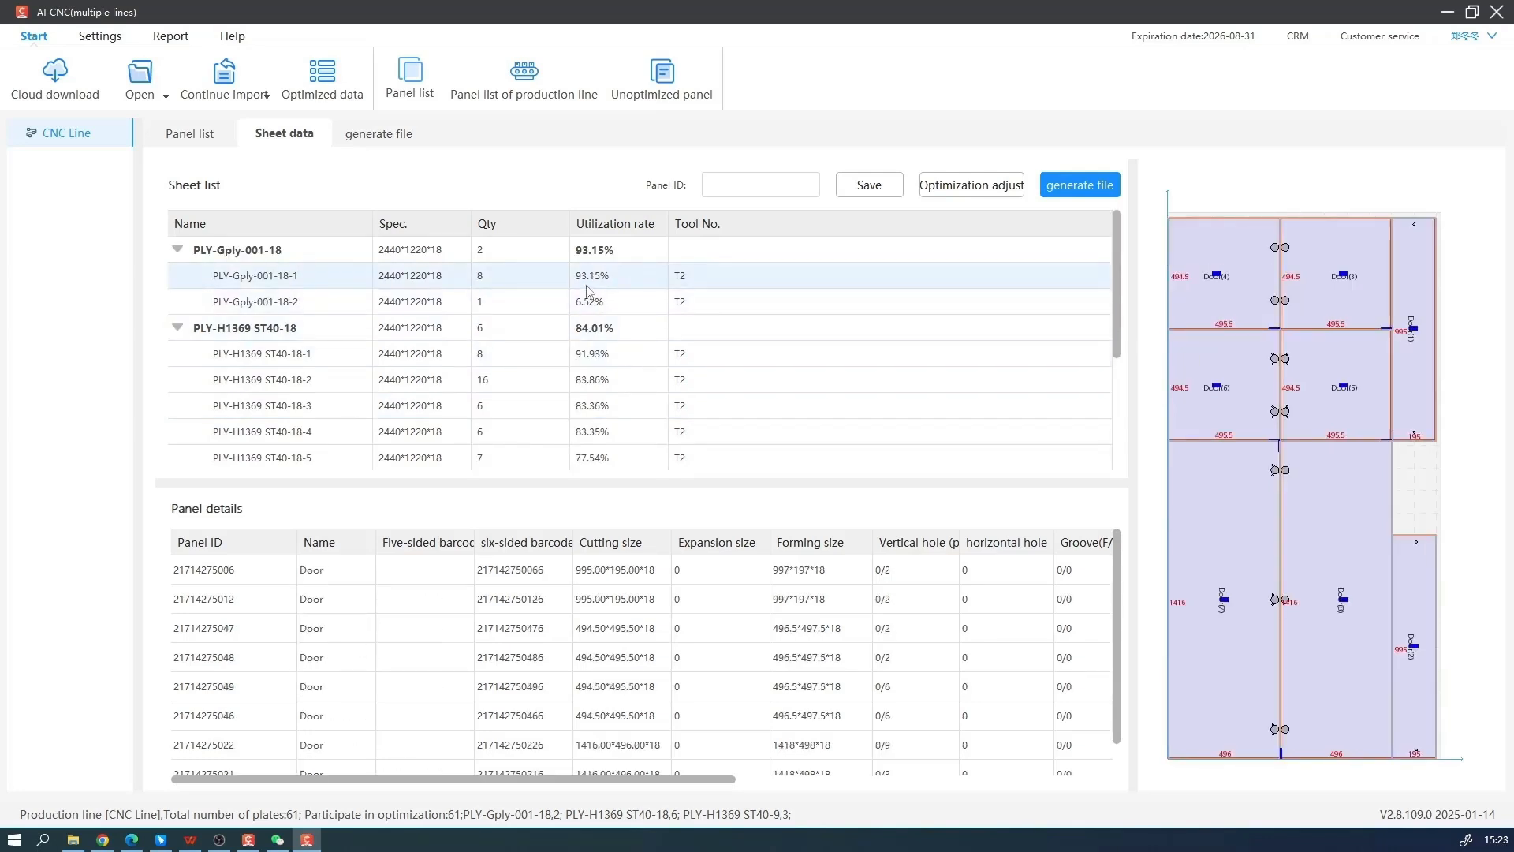
pyautogui.click(502, 604)
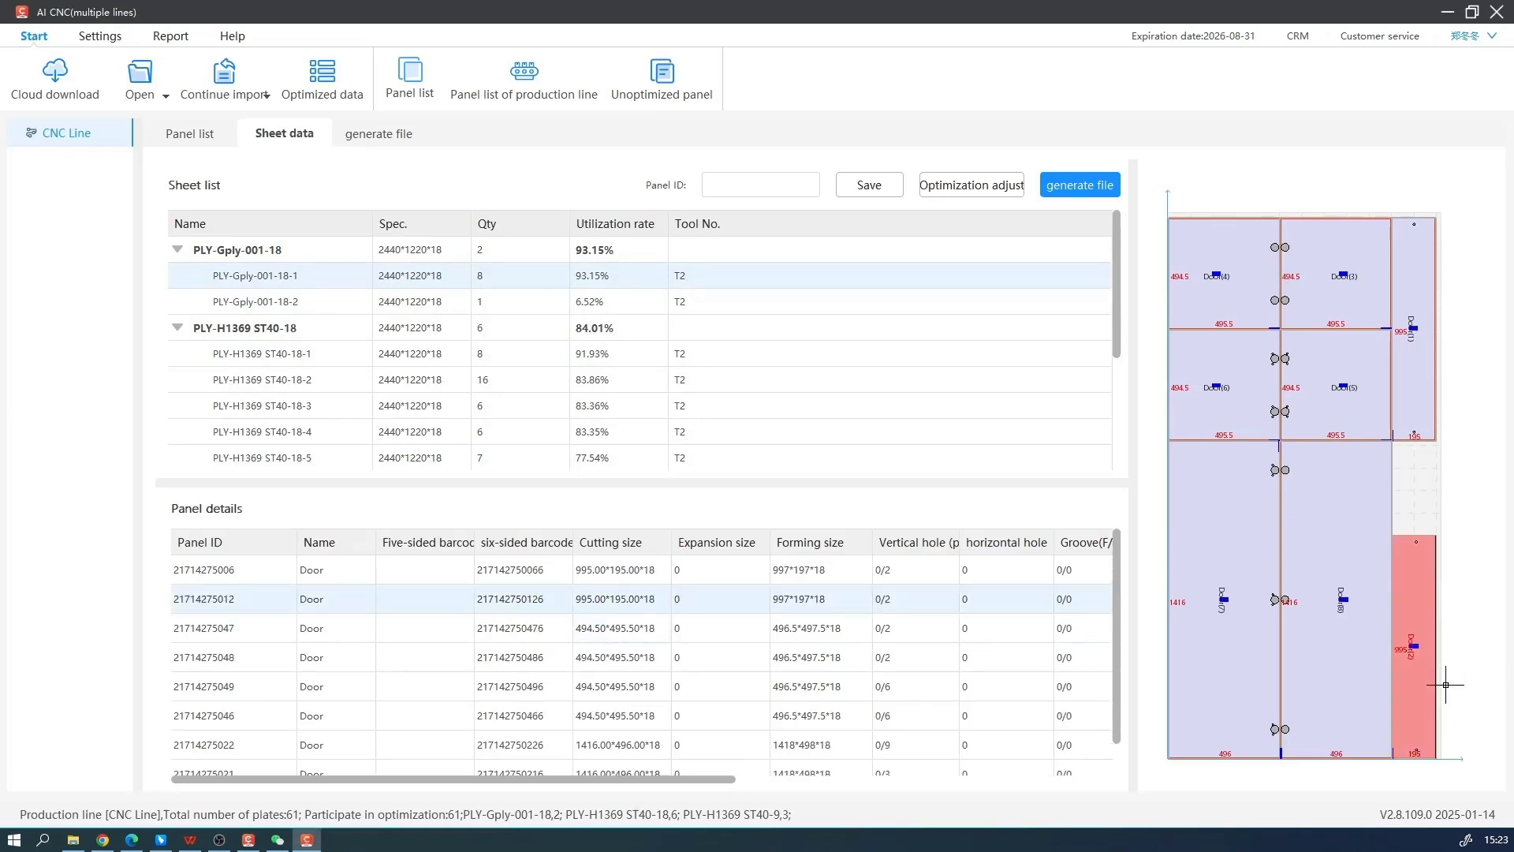
pyautogui.click(617, 631)
pyautogui.click(620, 743)
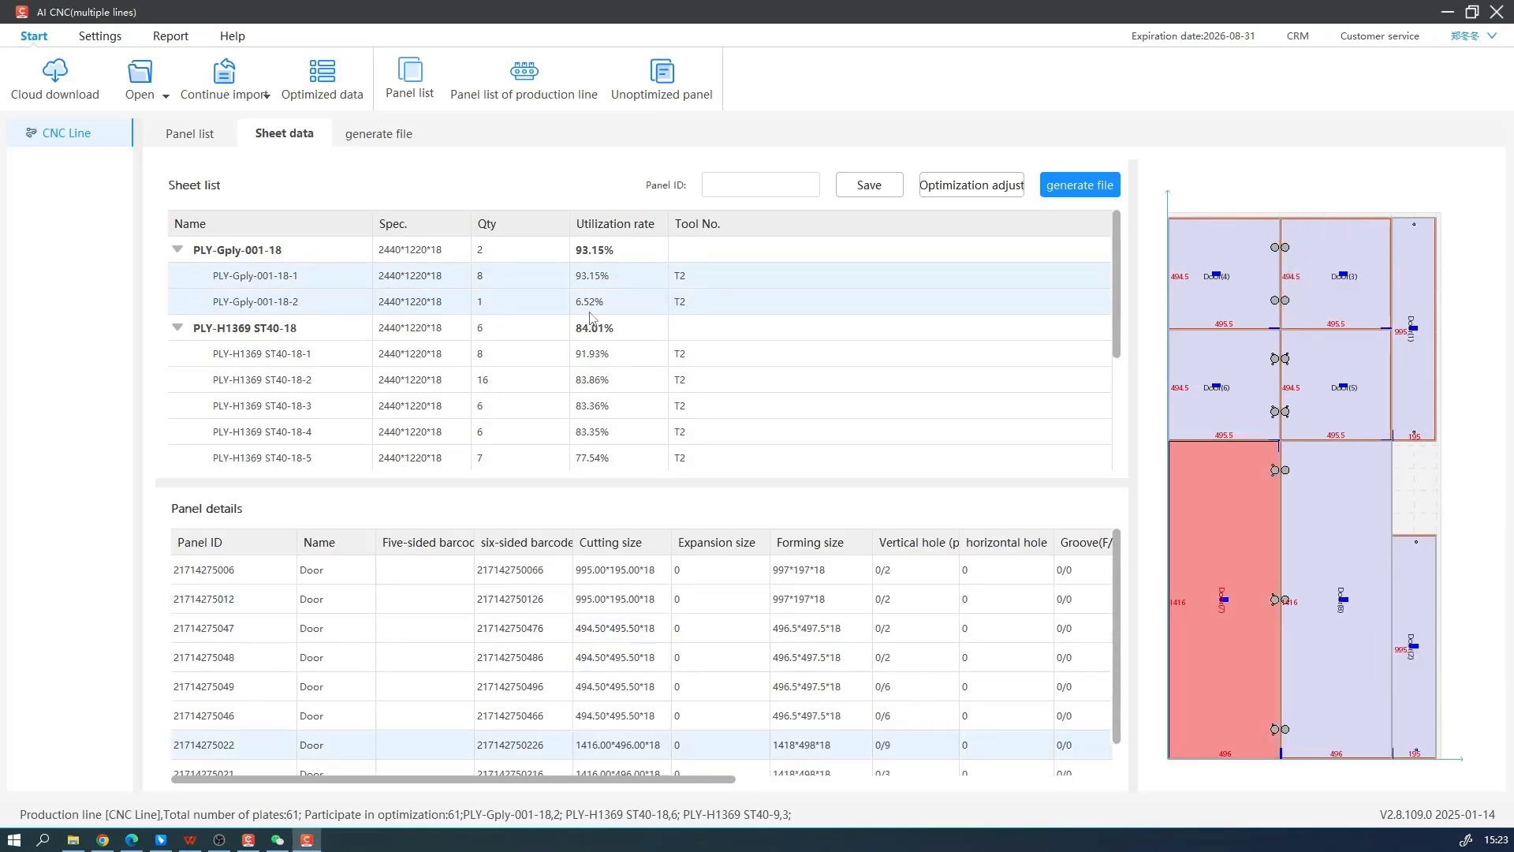
pyautogui.click(590, 309)
pyautogui.click(593, 277)
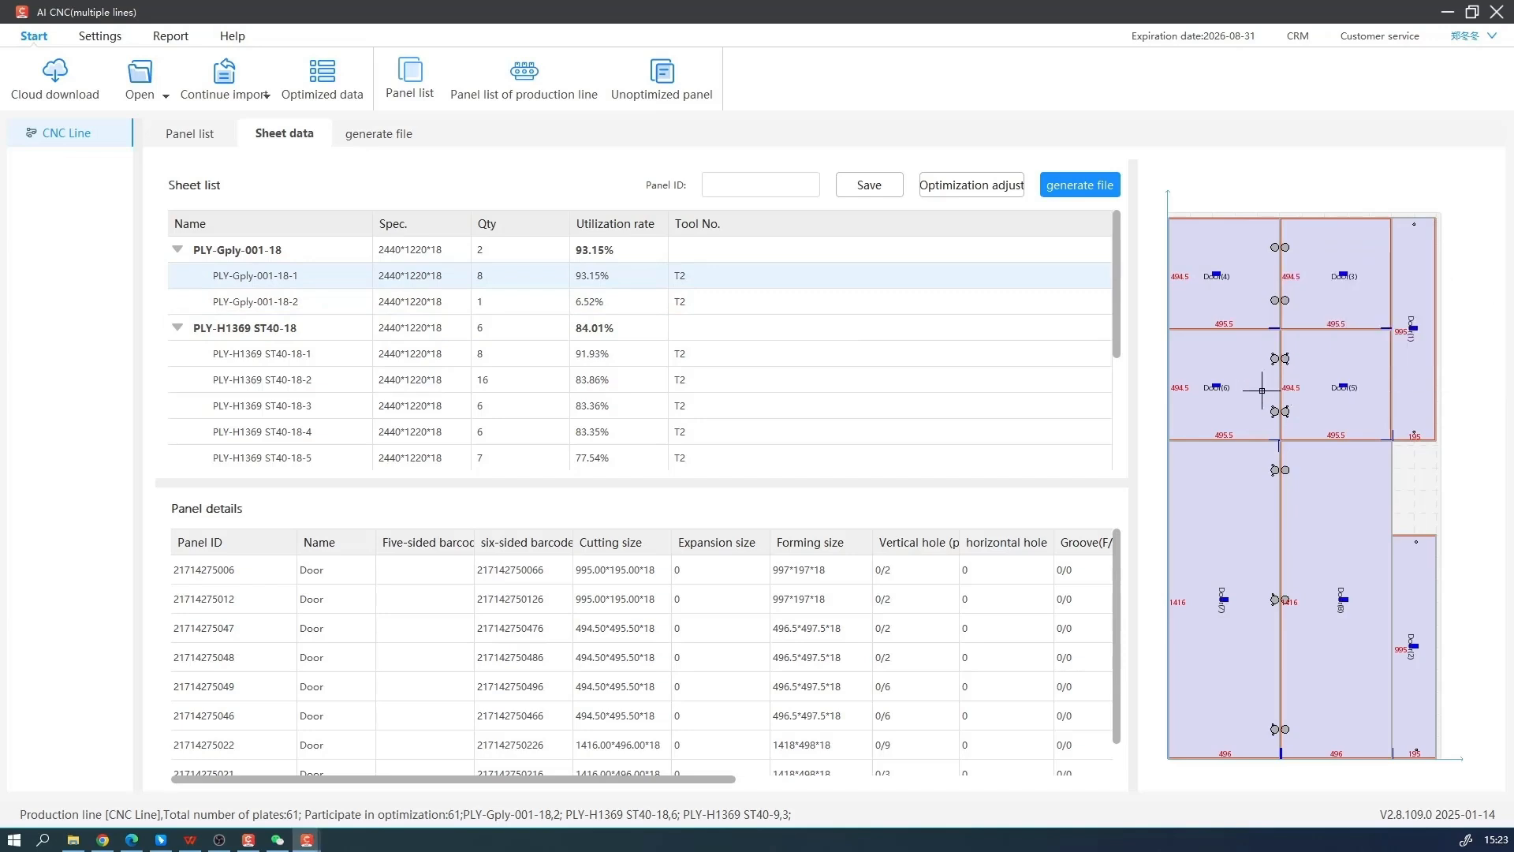
pyautogui.click(589, 309)
pyautogui.click(607, 280)
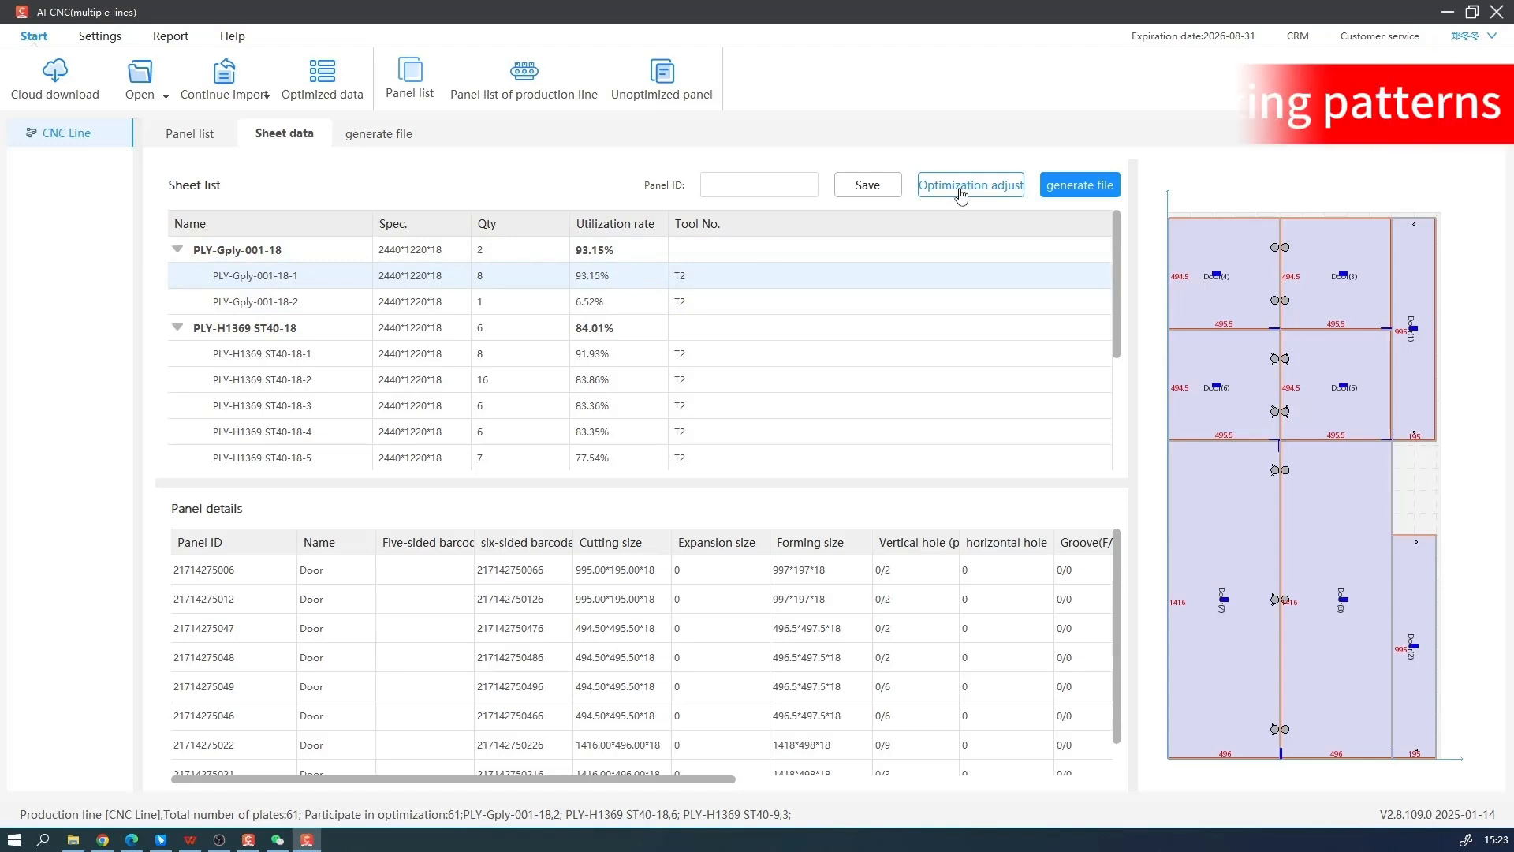
# In Optimization adjust, try moving the upper 195 × 995 door panel from sheet PLY-Gply-001-18-1 to beside the door on PLY-Gply-001-18-2
pyautogui.click(960, 186)
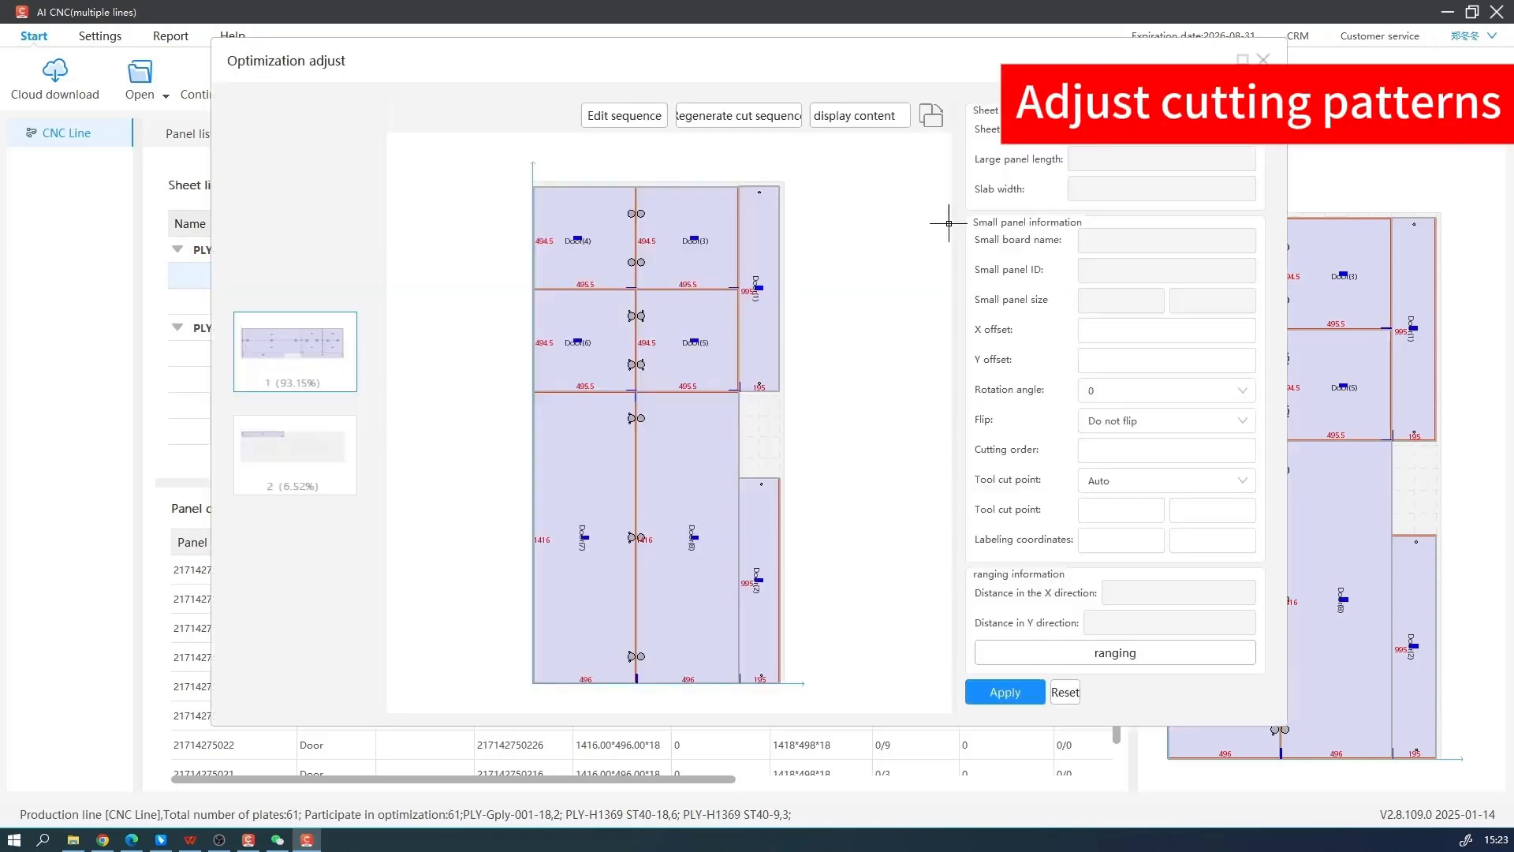
pyautogui.click(764, 260)
pyautogui.rightClick(764, 248)
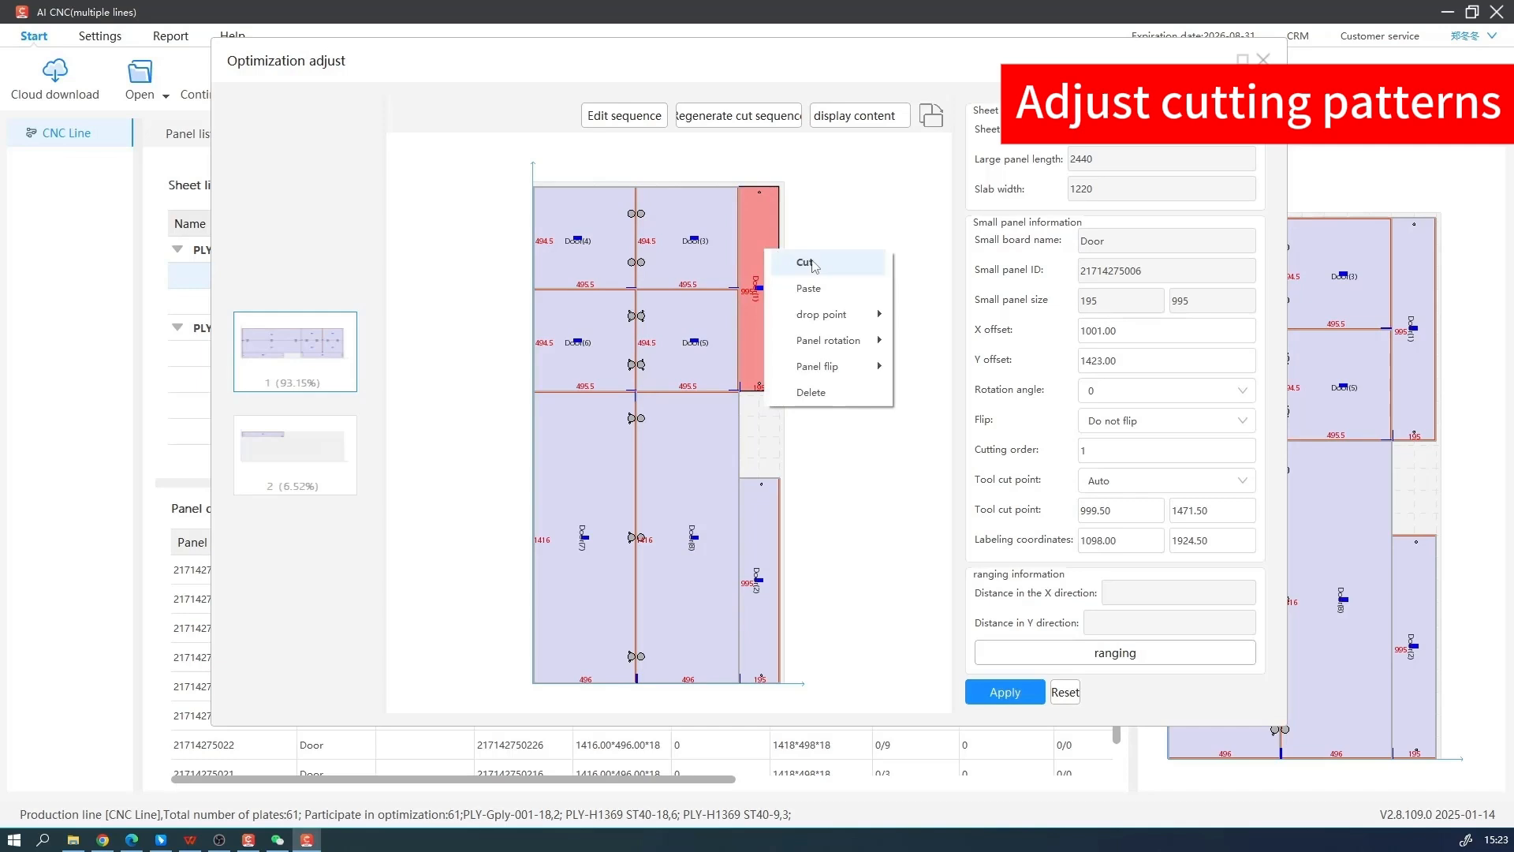
pyautogui.click(789, 260)
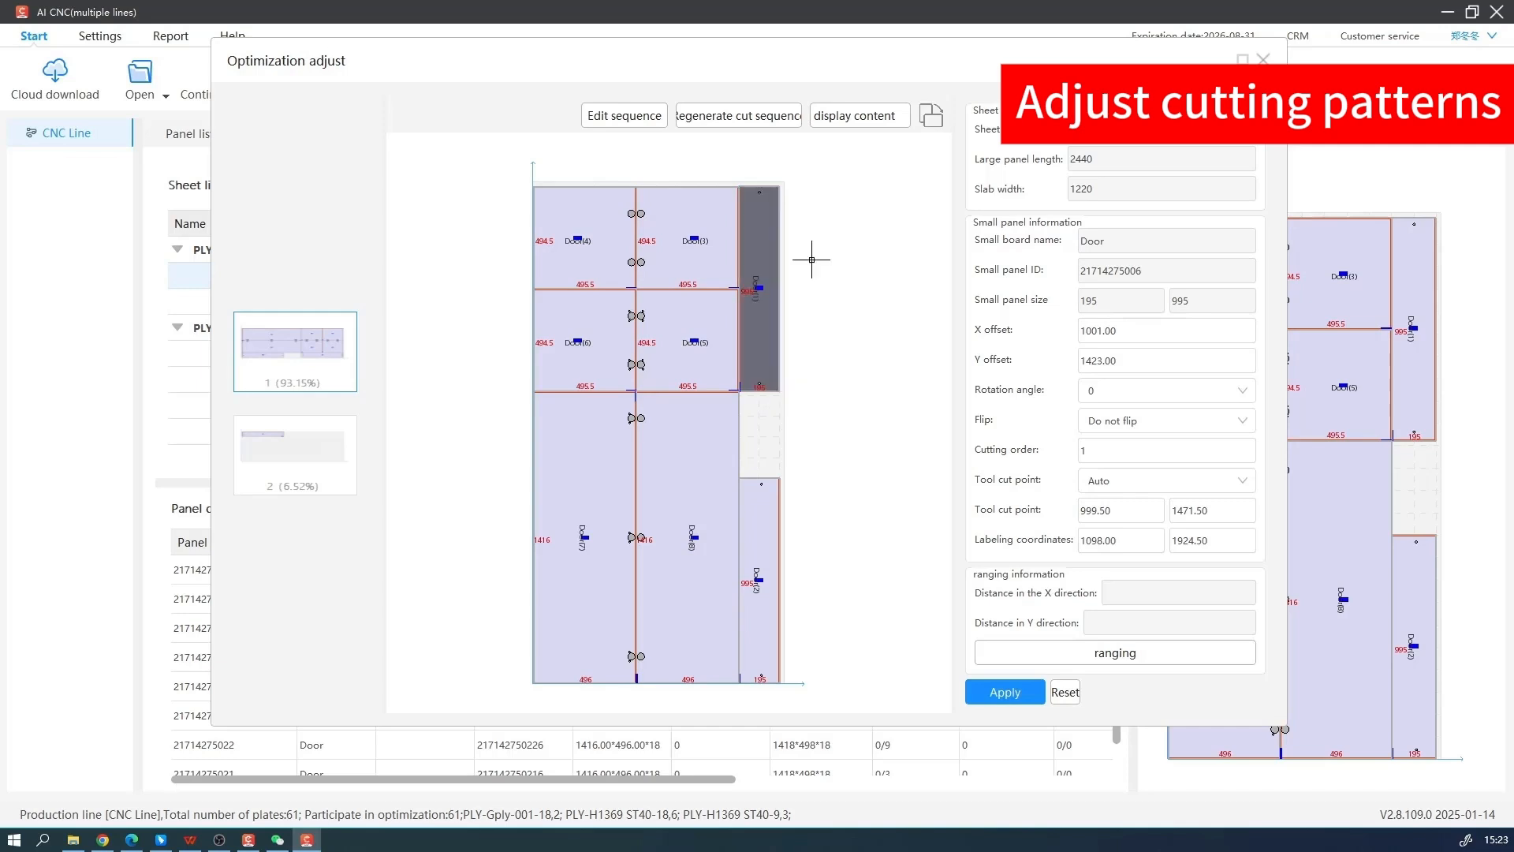
pyautogui.click(316, 452)
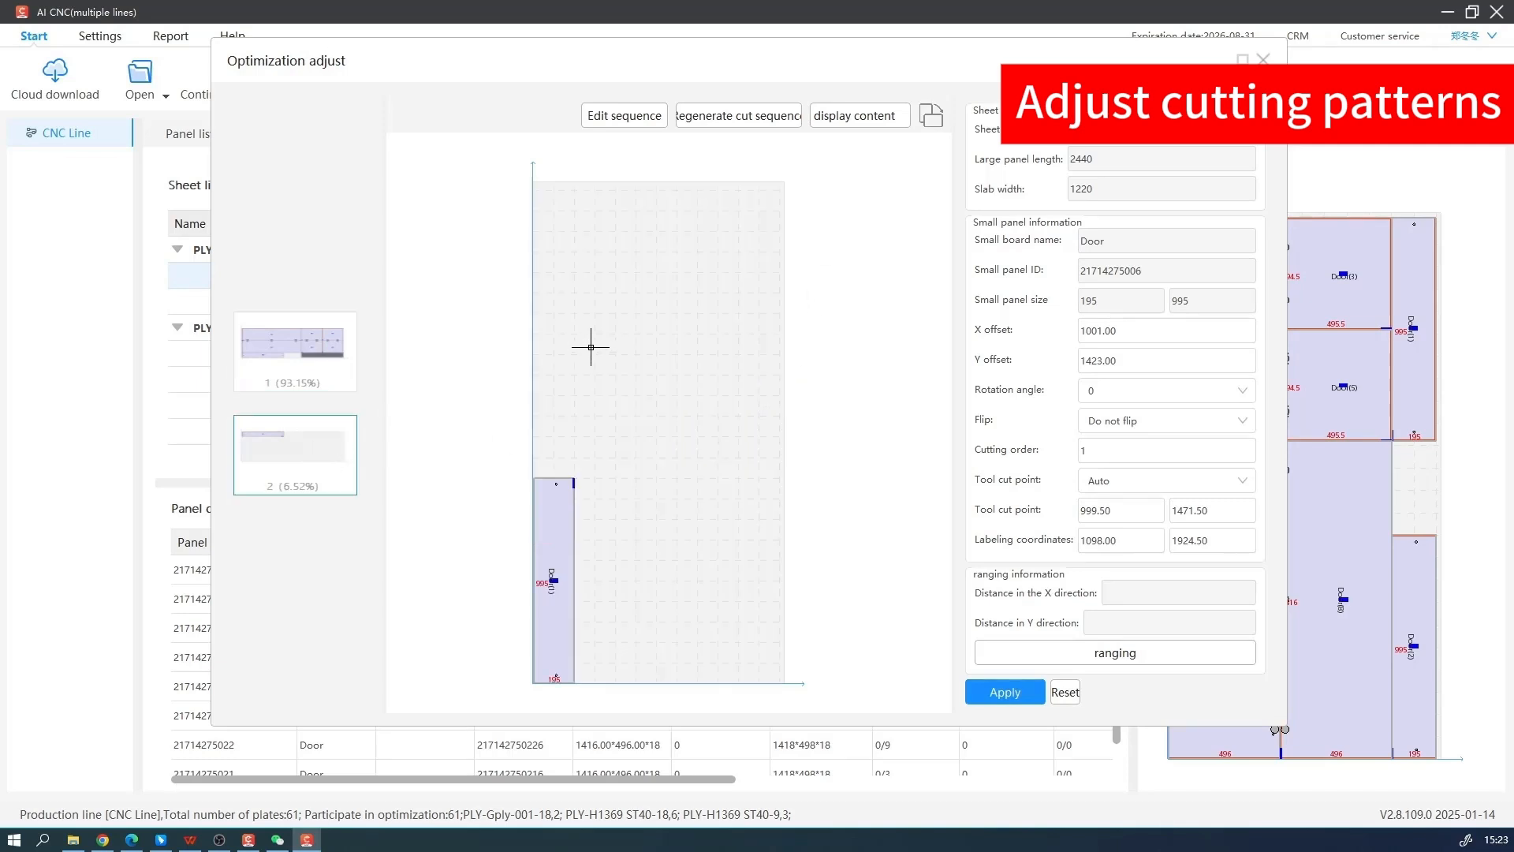
pyautogui.rightClick(591, 347)
pyautogui.click(631, 359)
pyautogui.moveTo(660, 361); pyautogui.dragTo(591, 578)
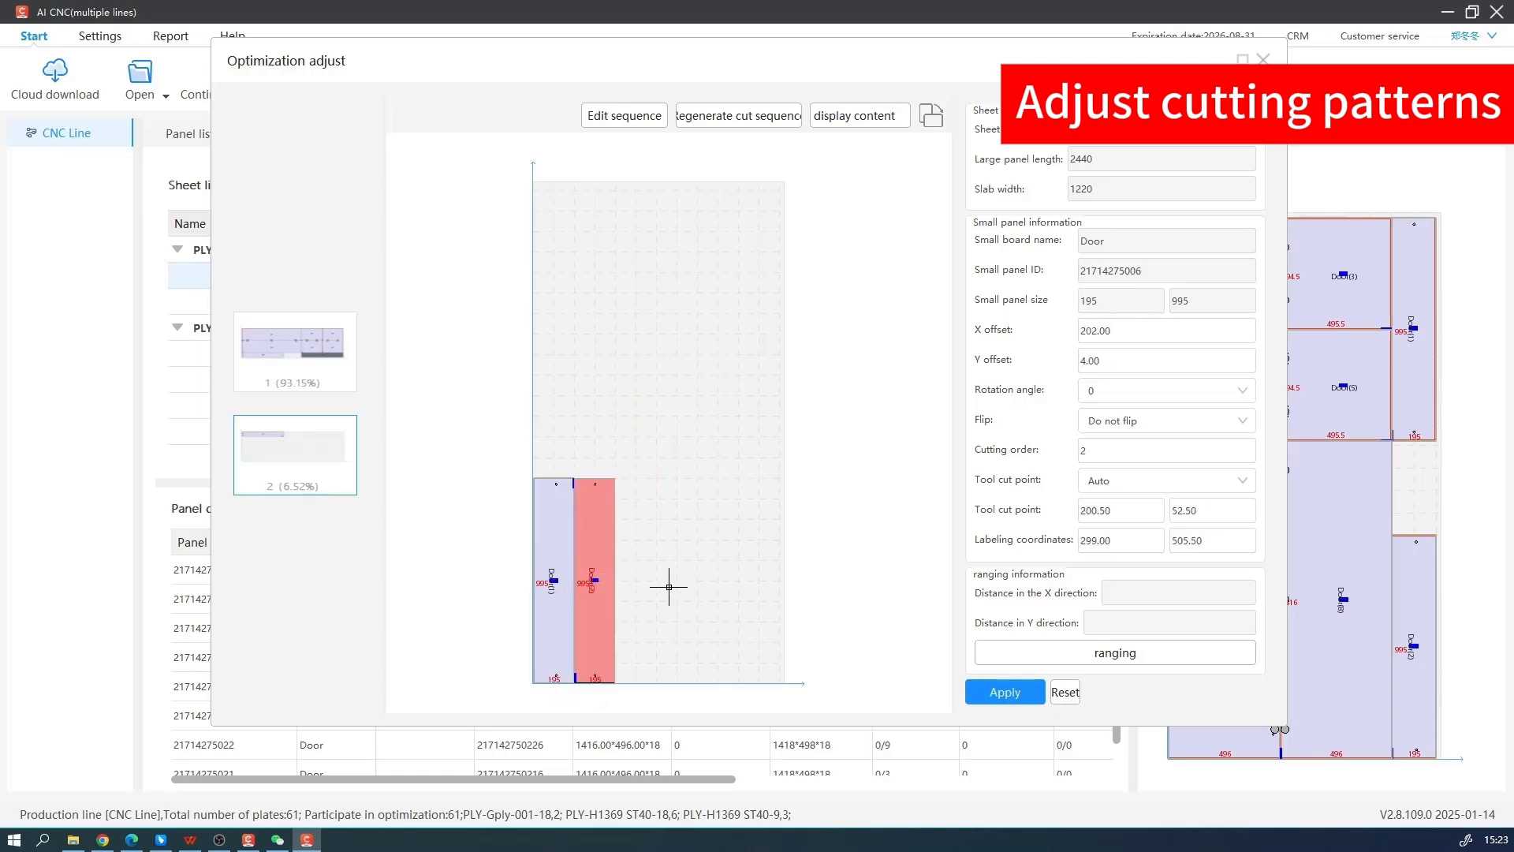
# Inspect the two adjacent door panels on sheet PLY-Gply-001-18-2 and regenerate the sheet's cut sequence
pyautogui.click(575, 693)
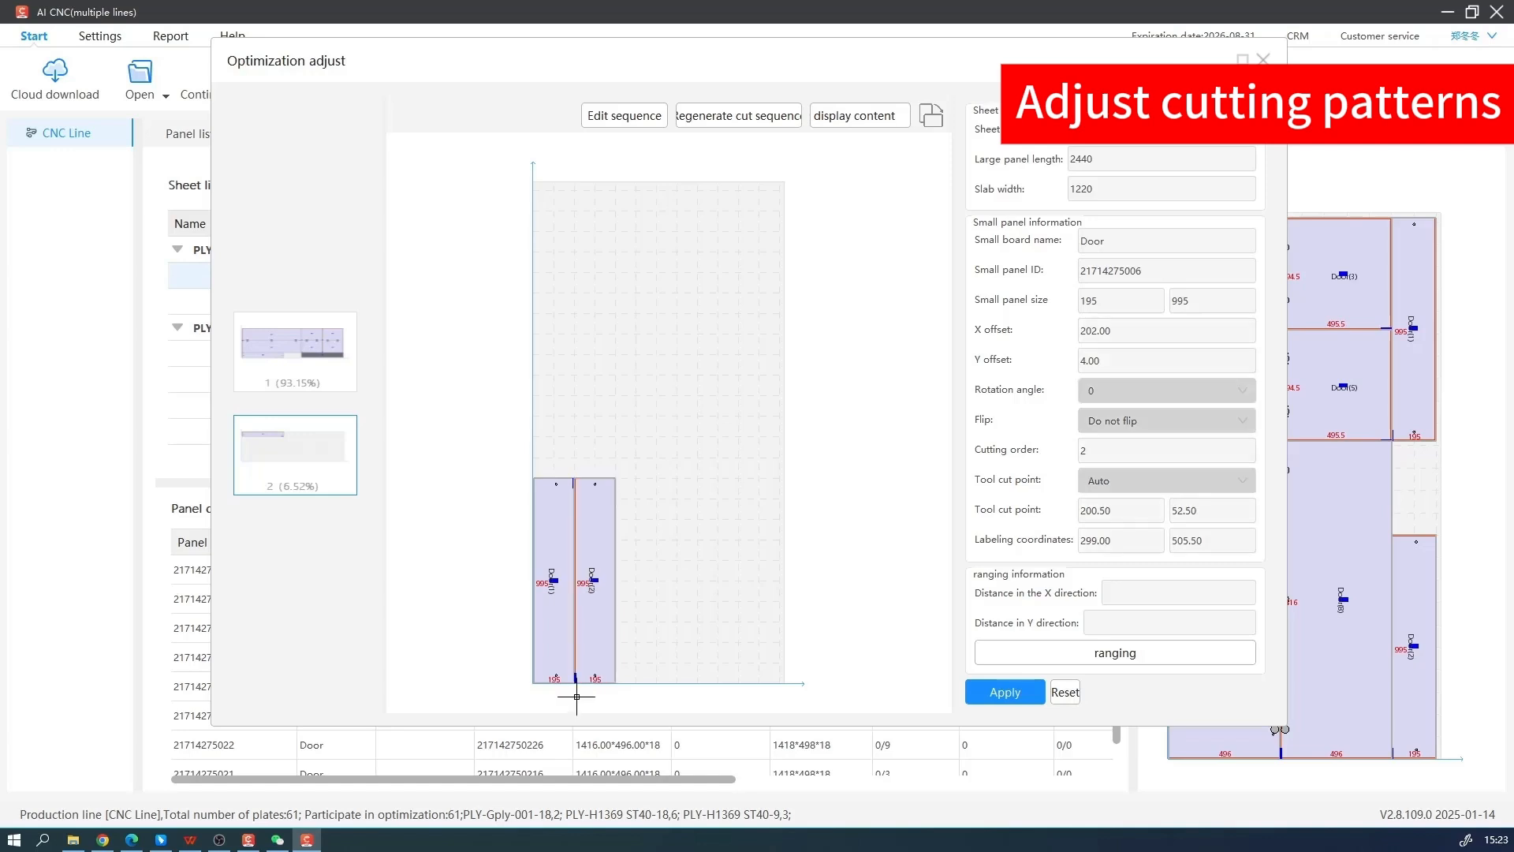
pyautogui.scroll(3, 578, 687)
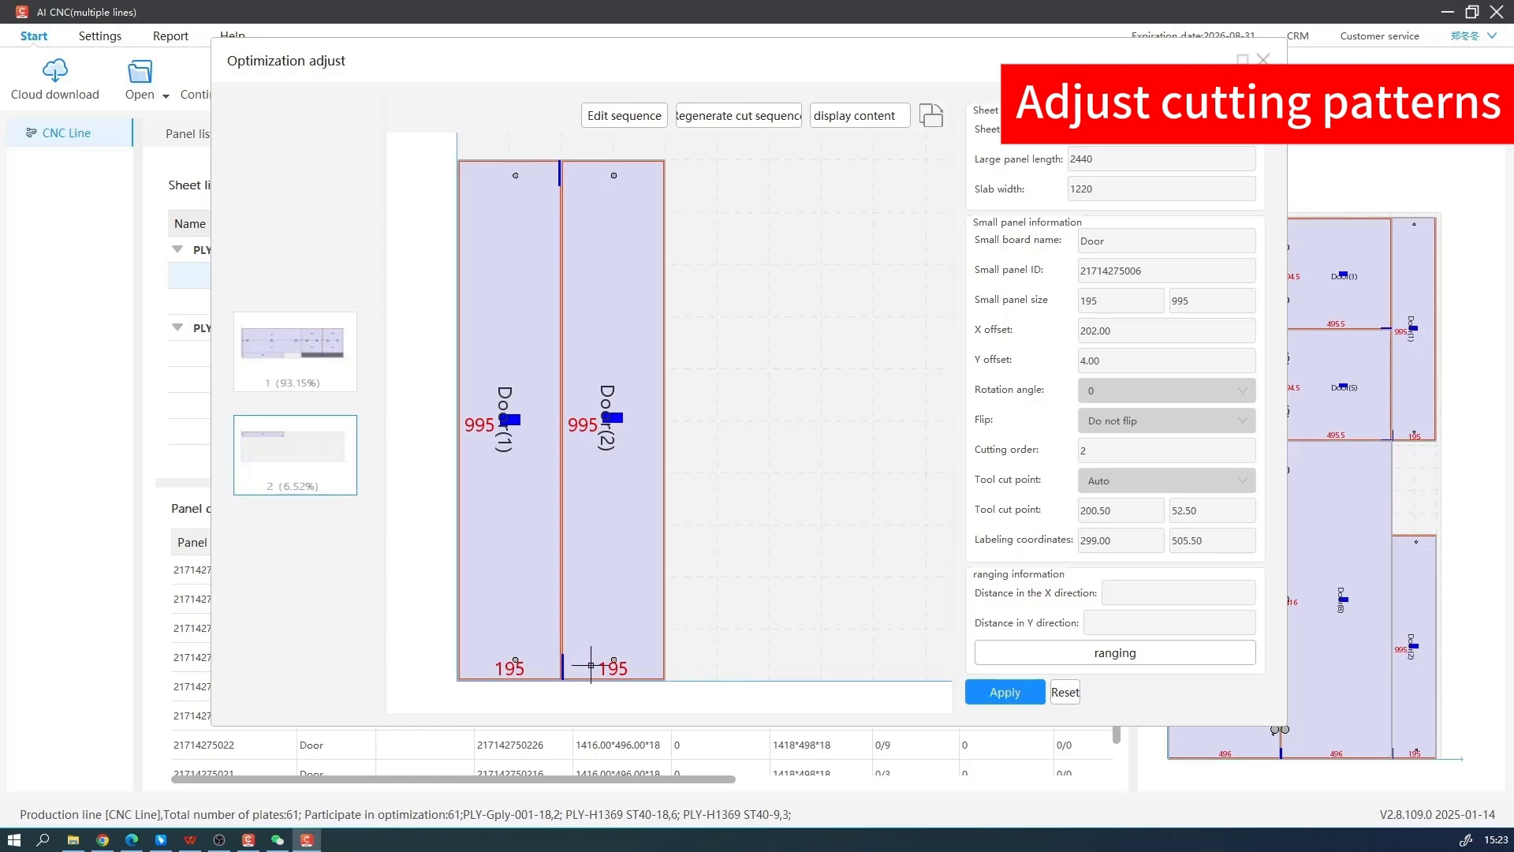
pyautogui.scroll(-3, 589, 664)
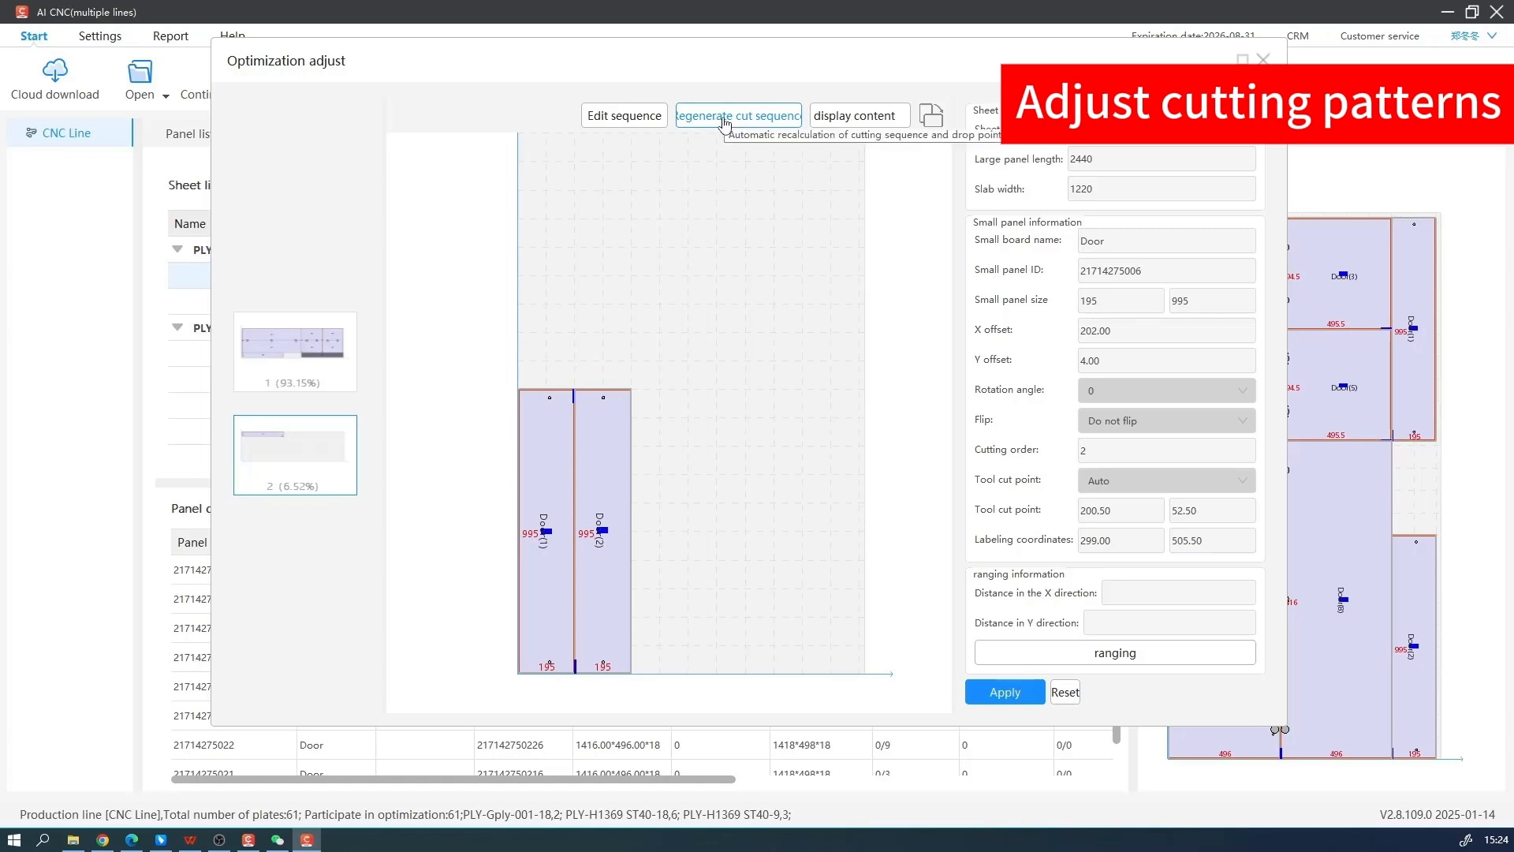
pyautogui.click(779, 116)
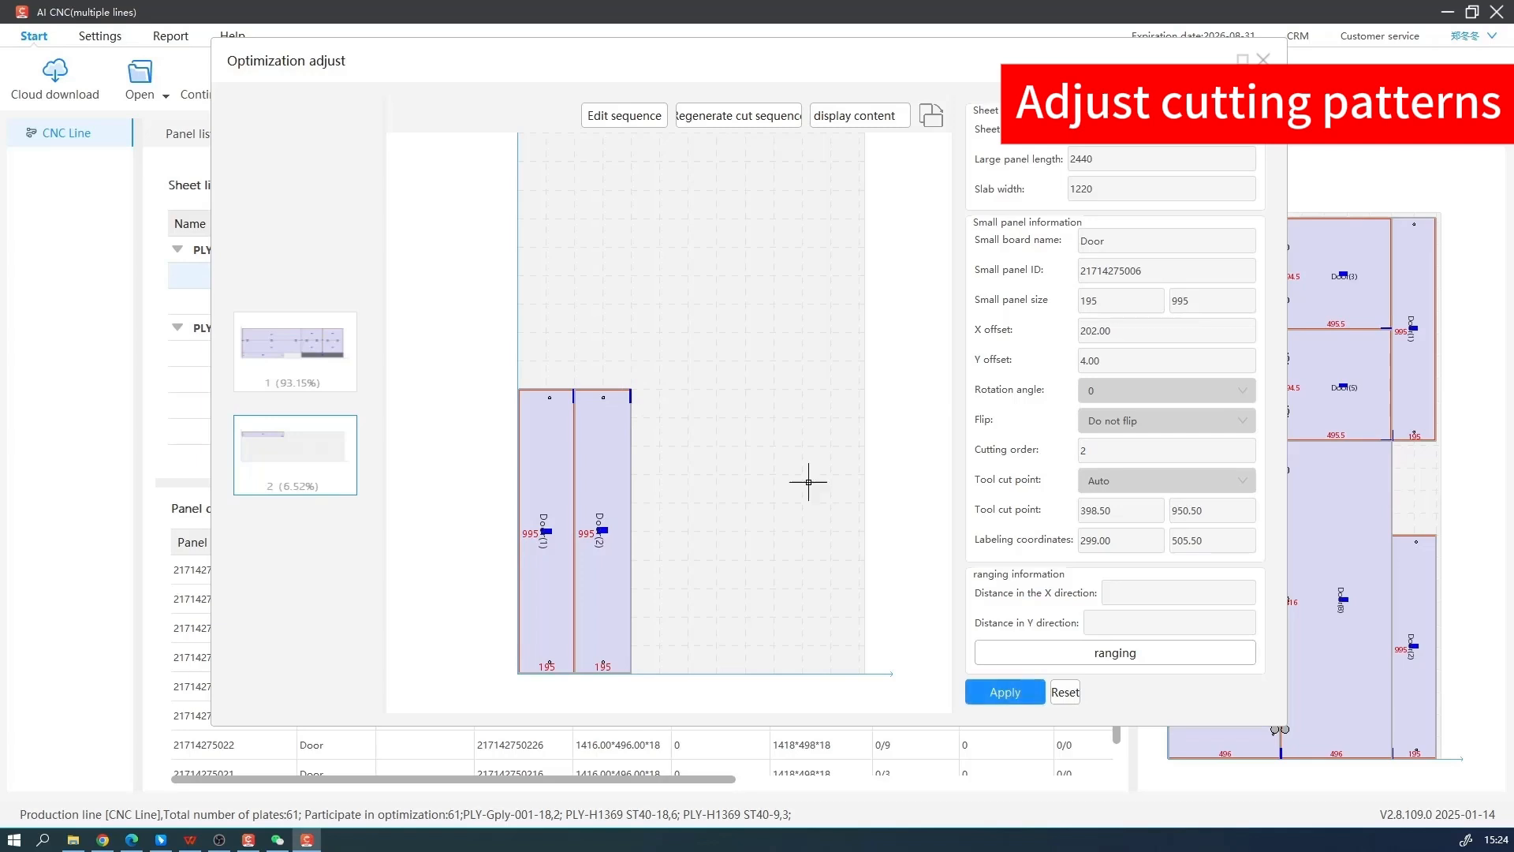
# Check the option for adding a sheet, then close Optimization adjust without applying the pattern changes
pyautogui.rightClick(298, 525)
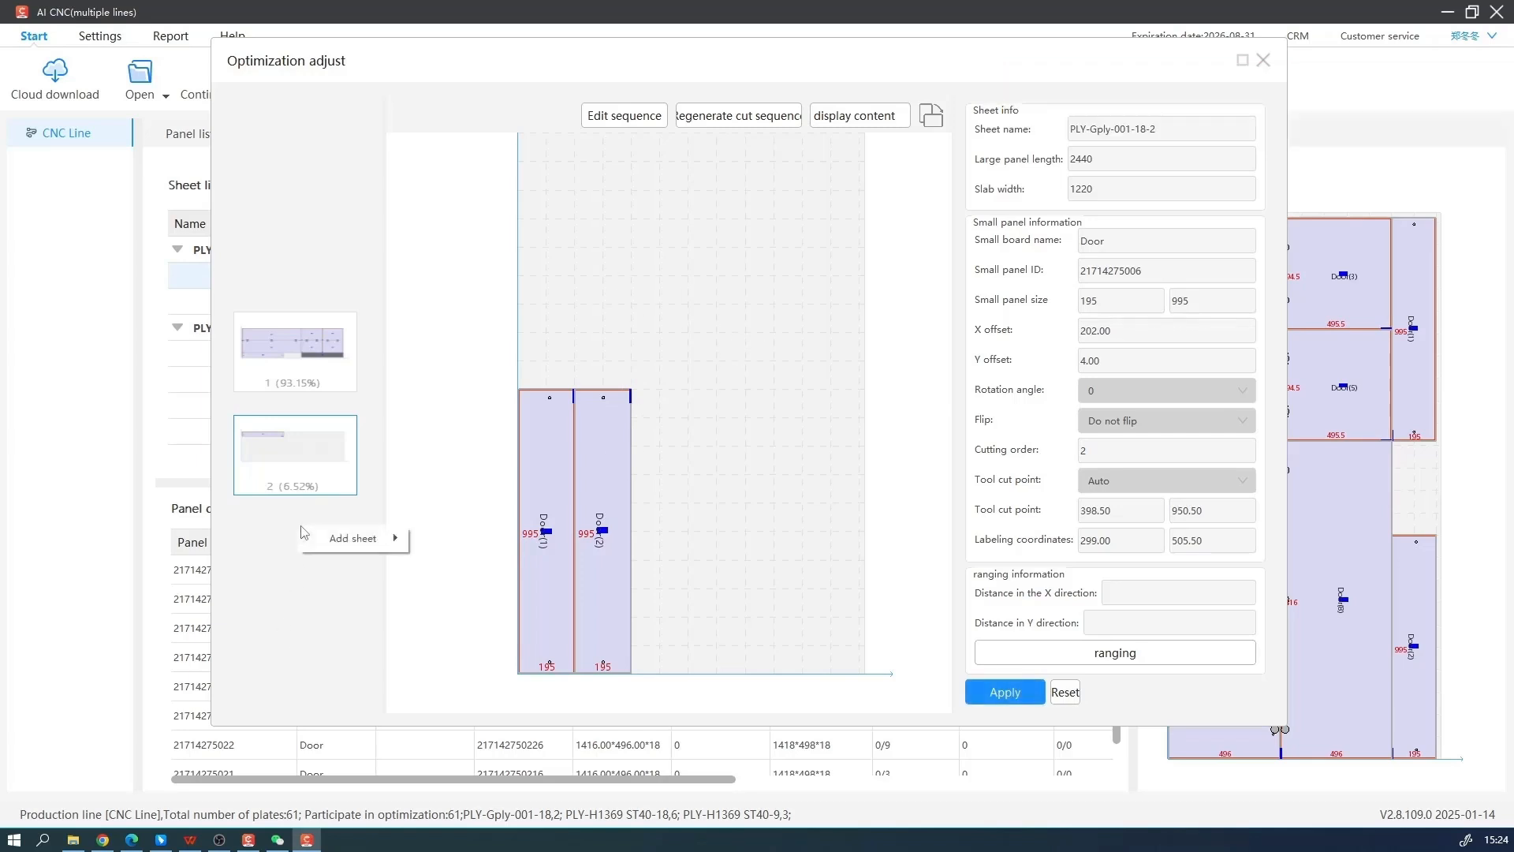
pyautogui.click(1066, 699)
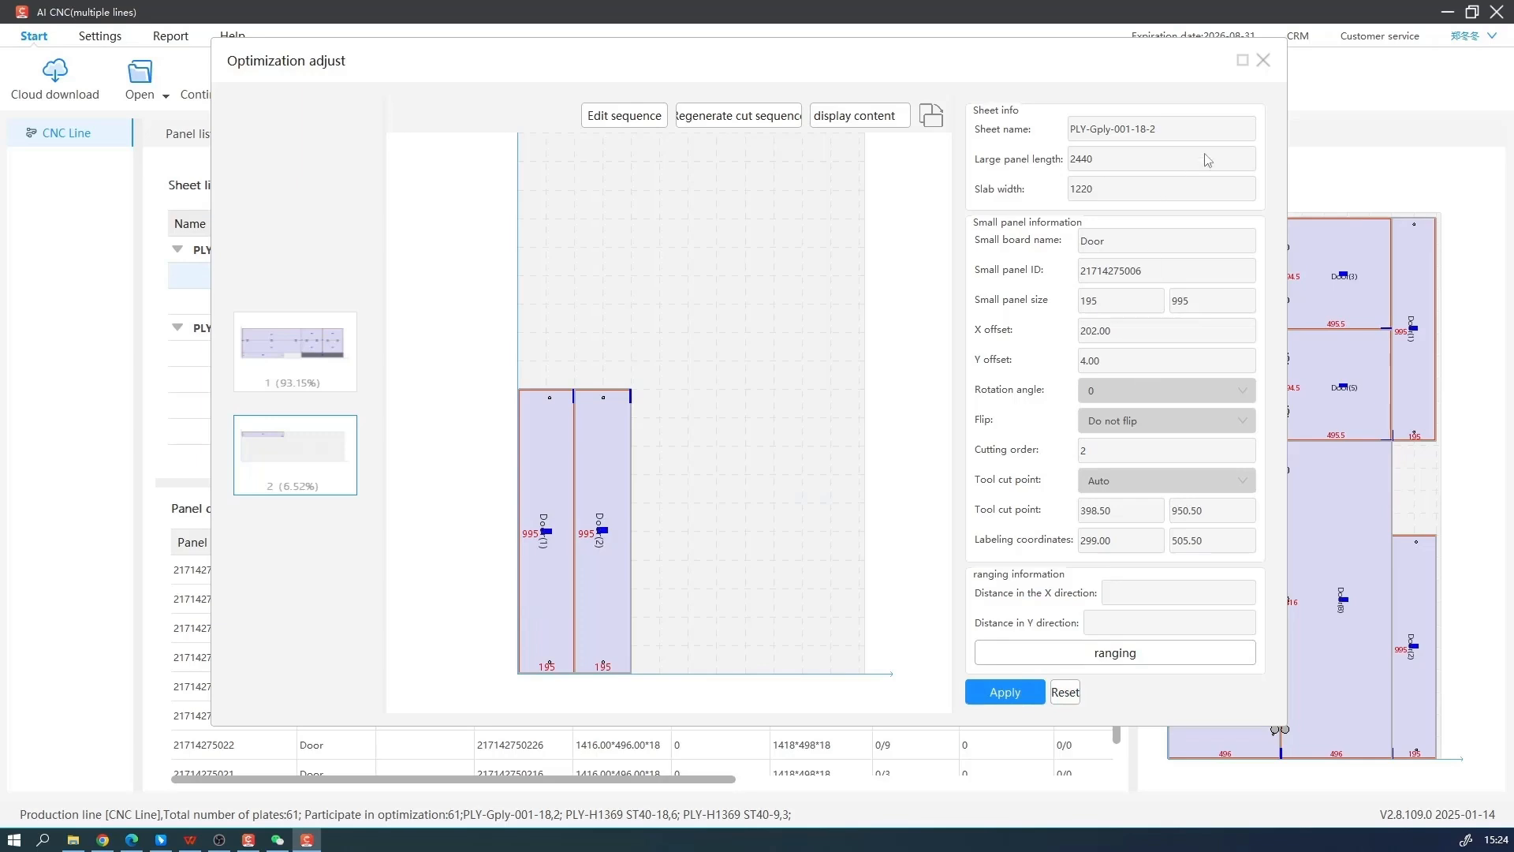
pyautogui.click(1262, 61)
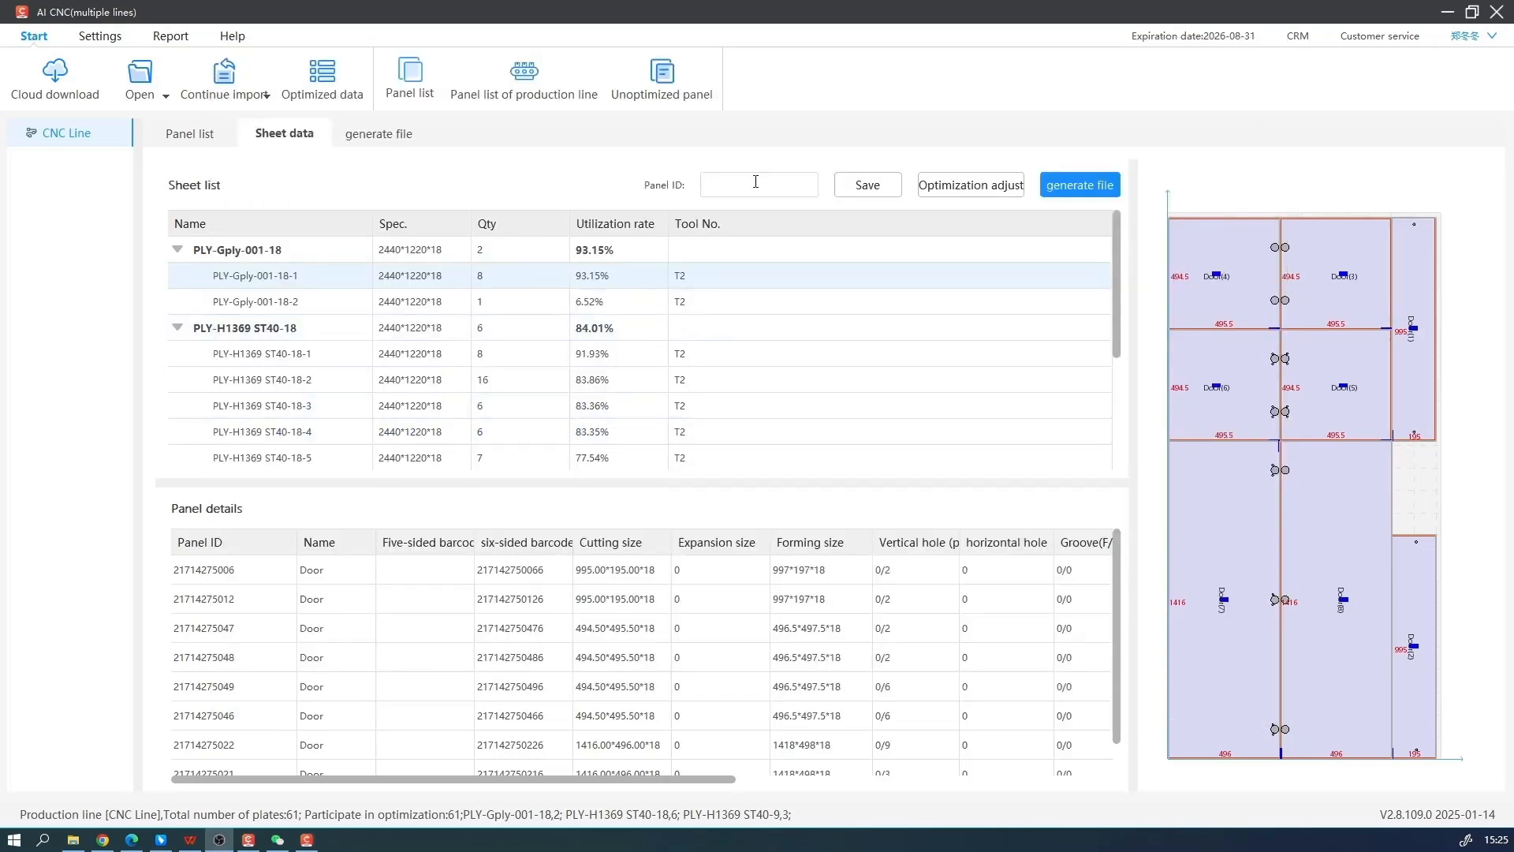
# Proceed to file generation for the optimized sheets and try to export the files to the preset E: folder
pyautogui.click(1062, 187)
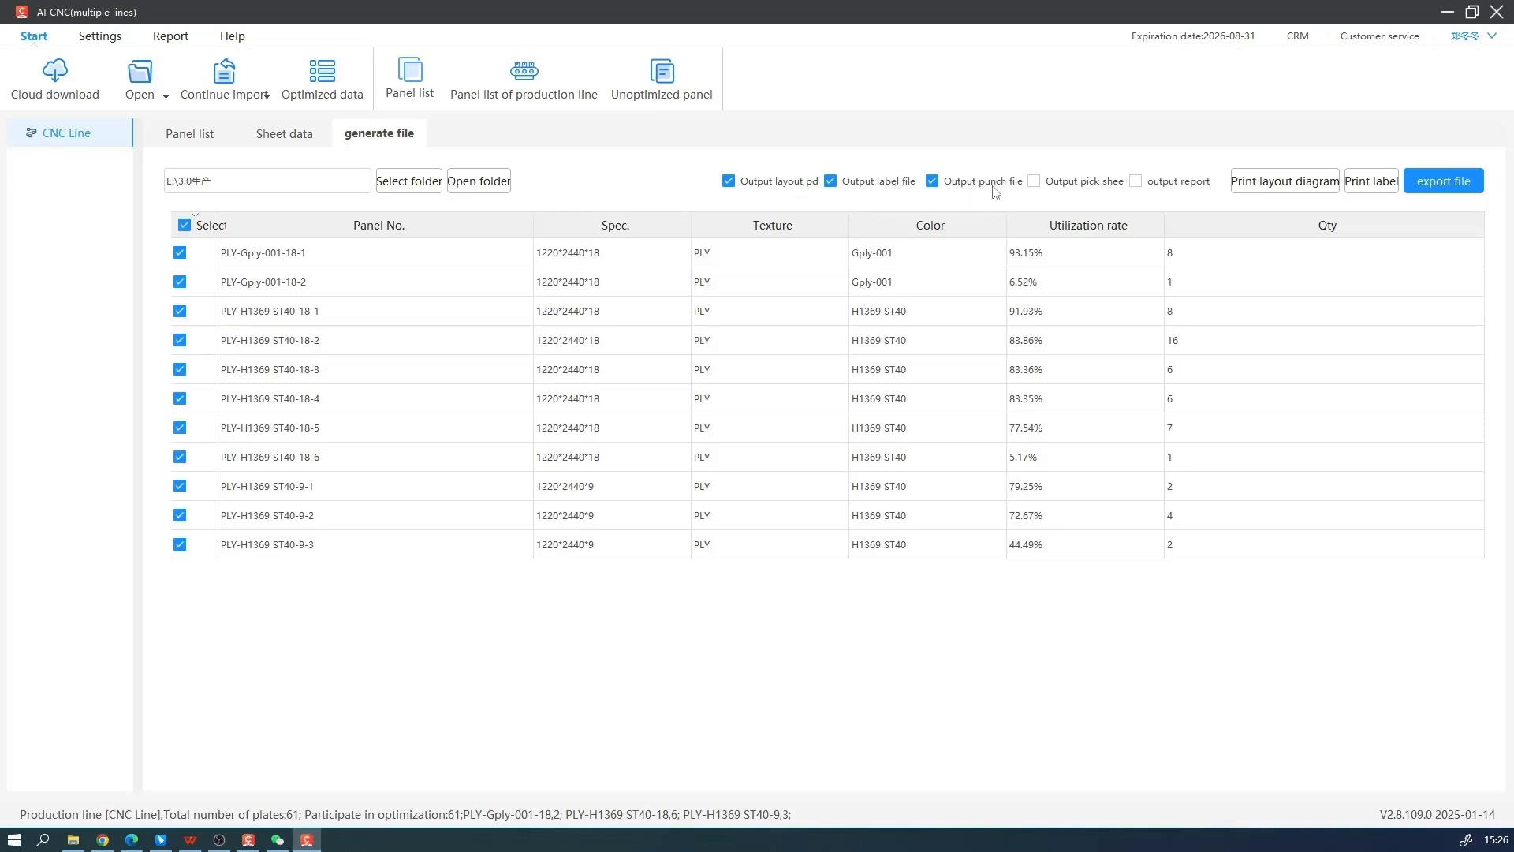
pyautogui.click(1441, 181)
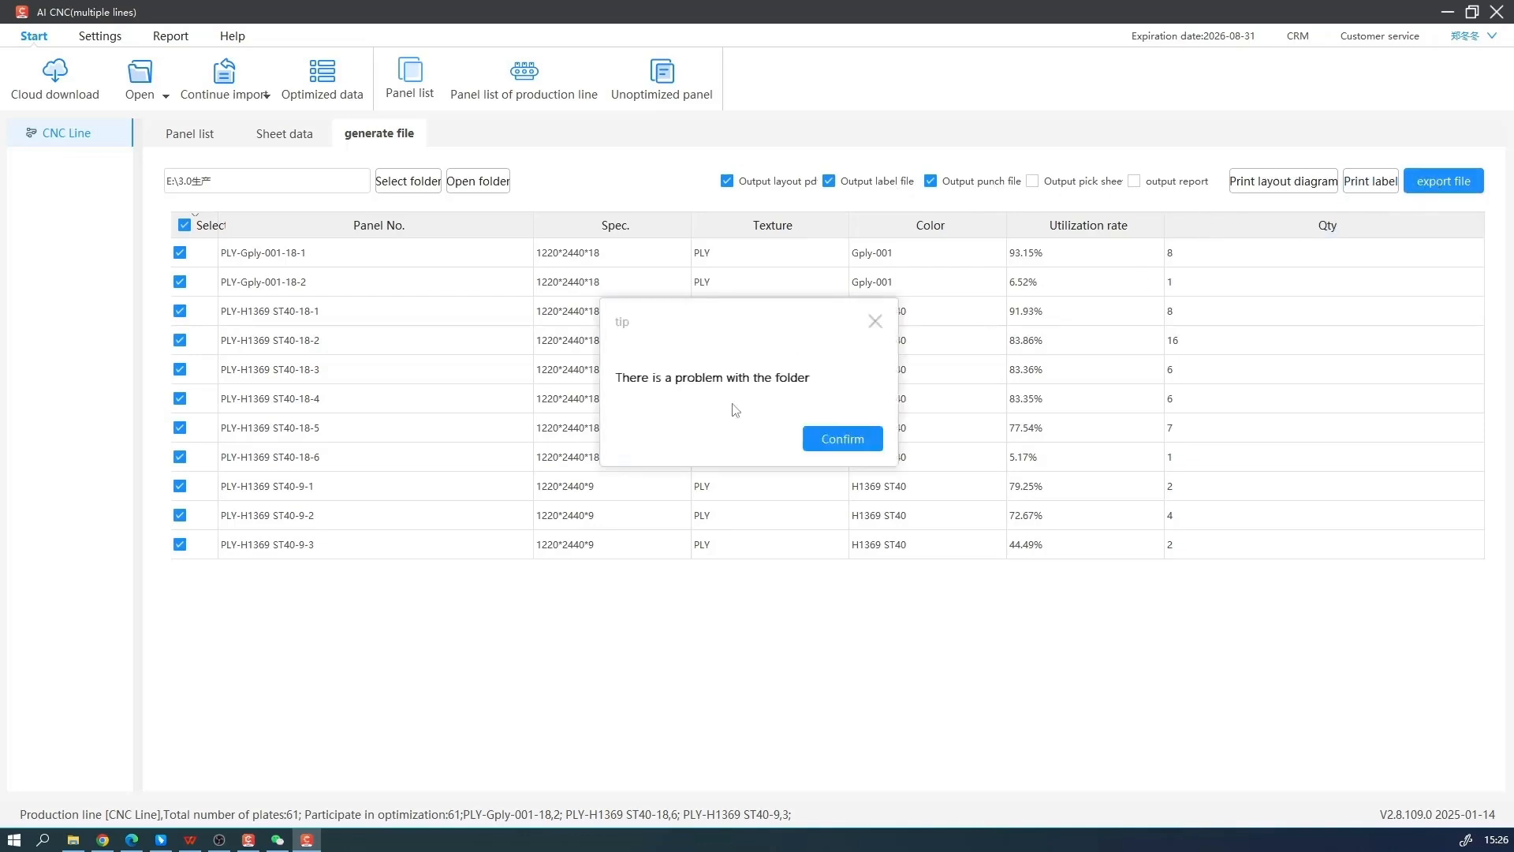
pyautogui.click(875, 321)
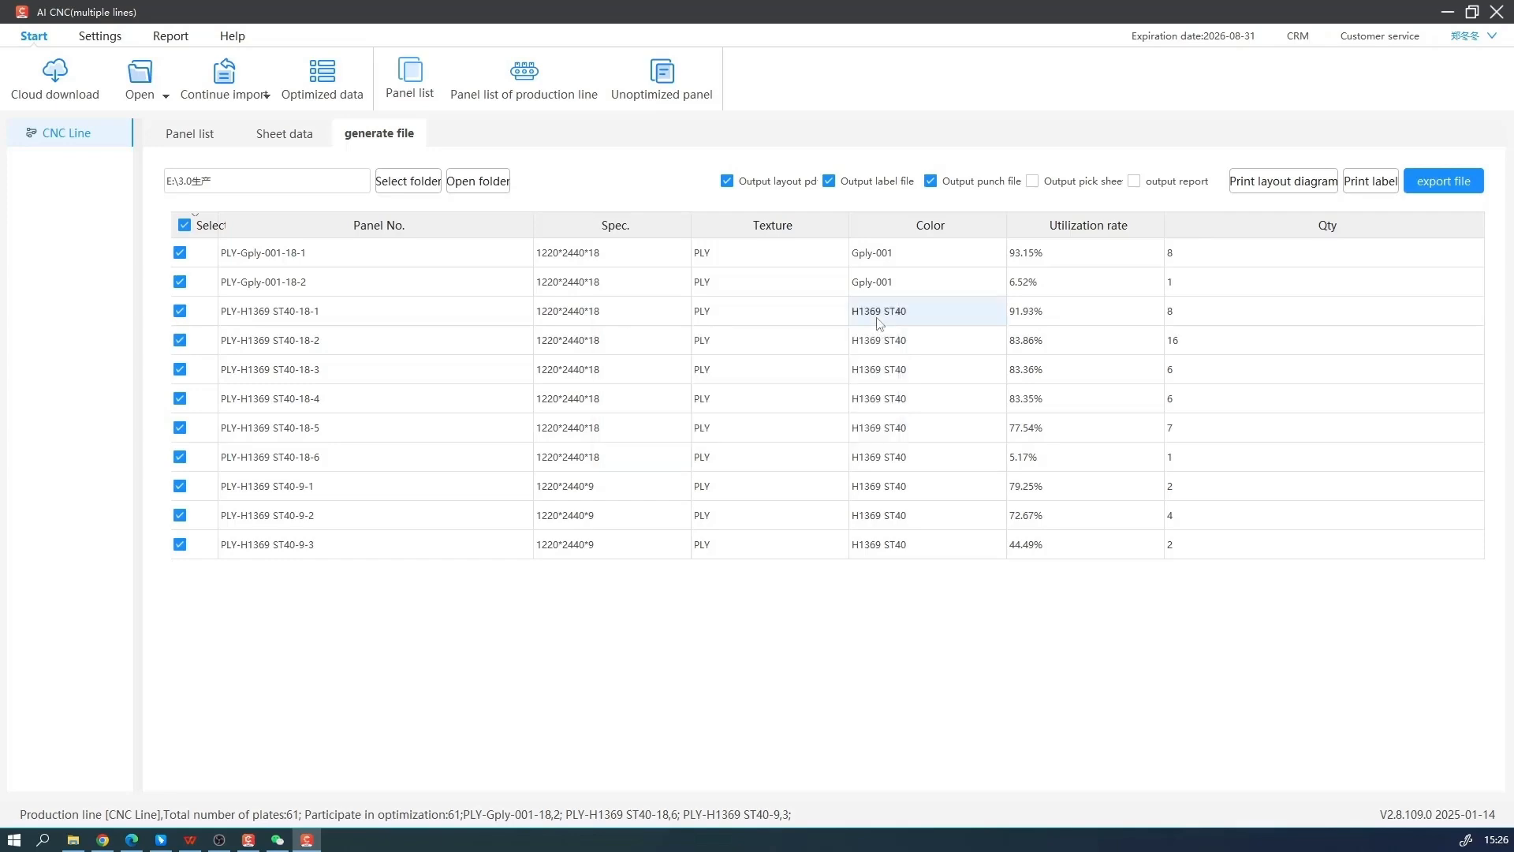
# Set the output folder to C:/ and export the layout, label and punch files for all sheets
pyautogui.click(426, 193)
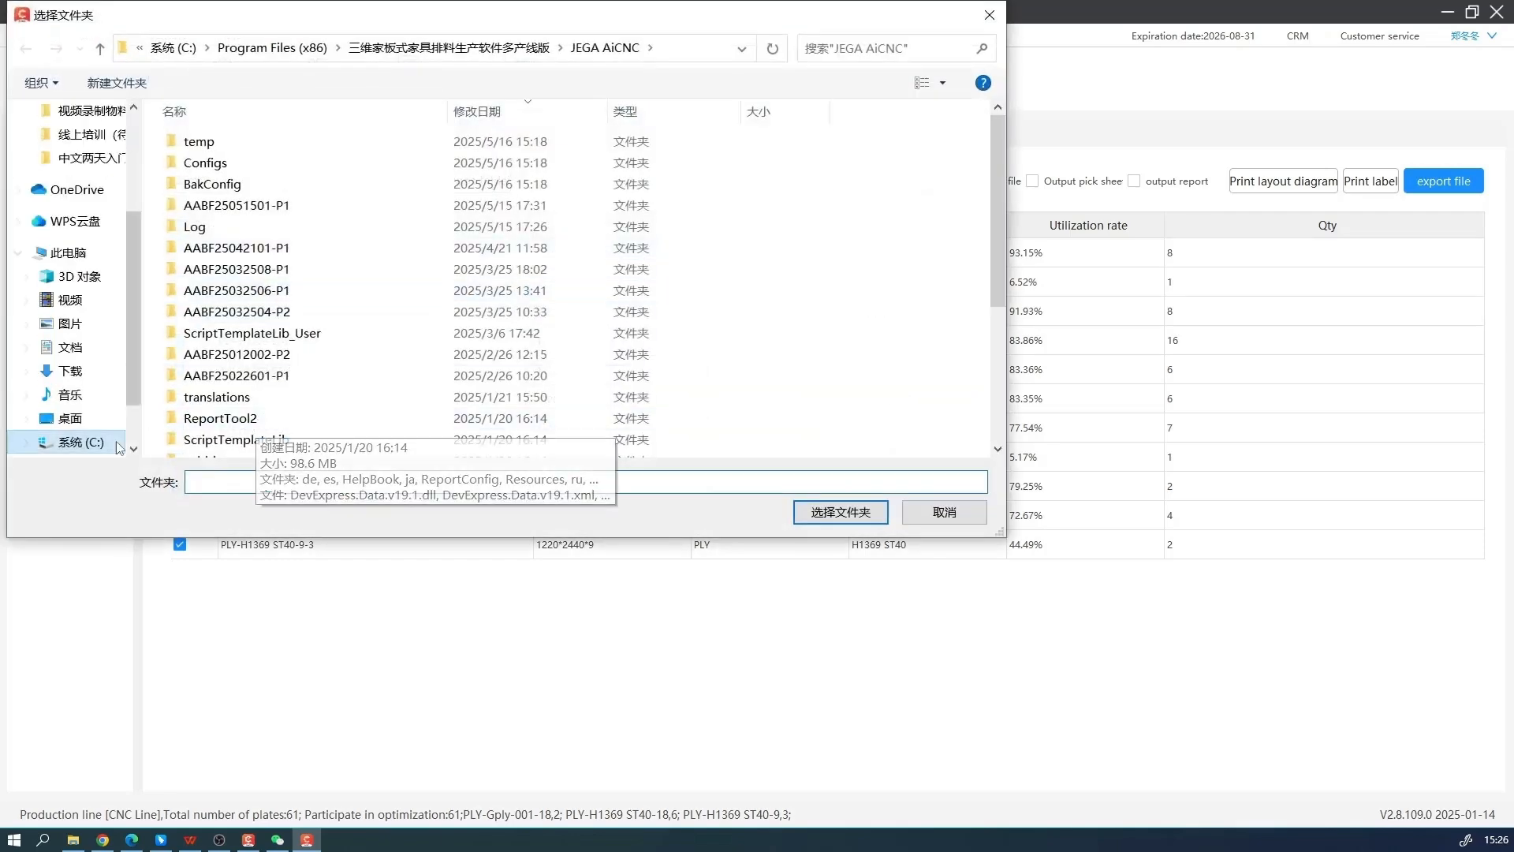
pyautogui.click(100, 441)
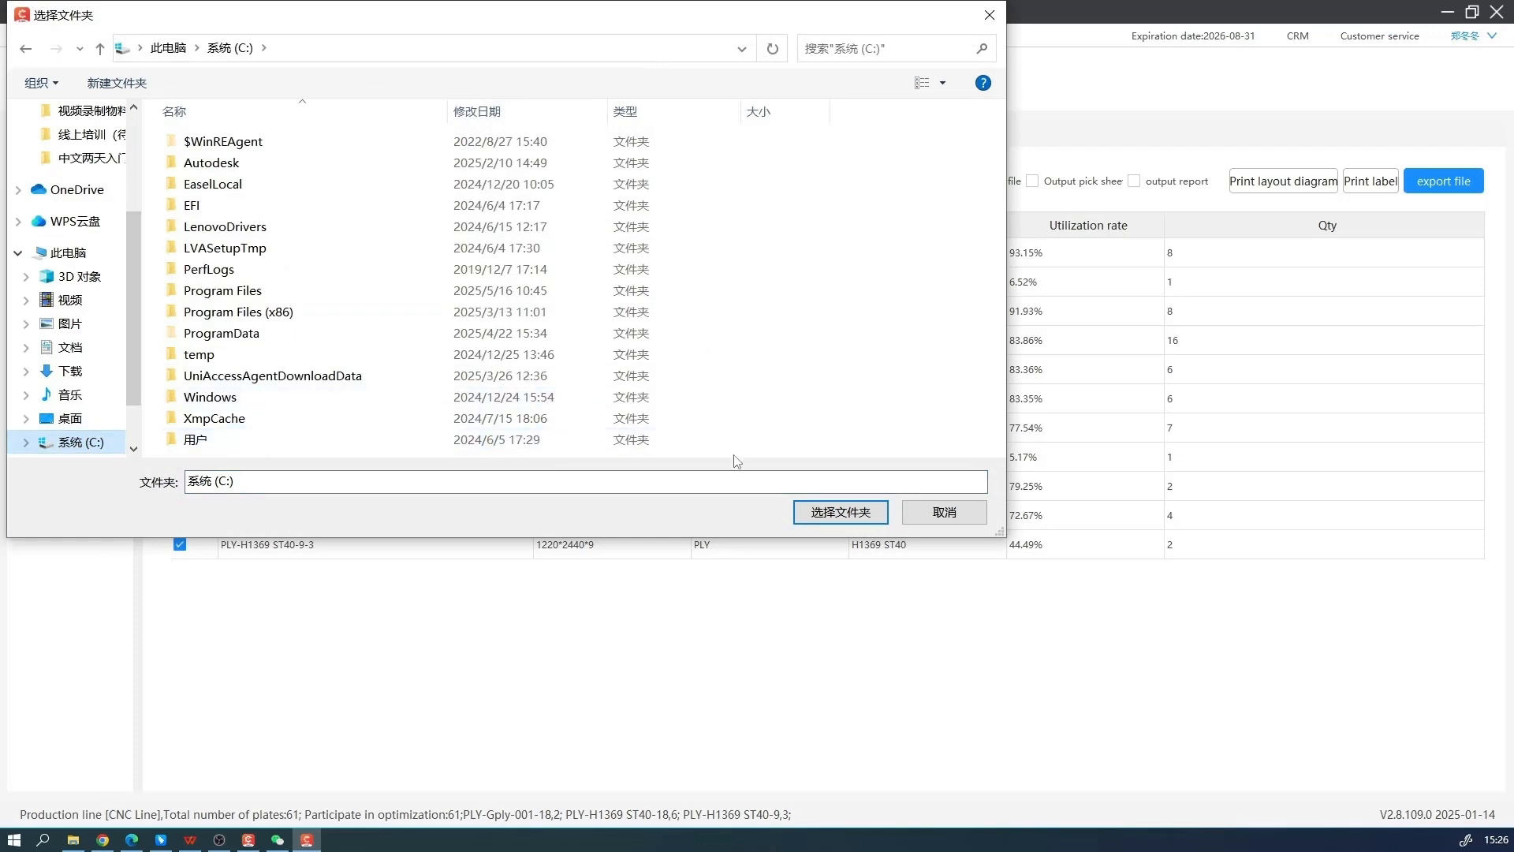
pyautogui.click(841, 514)
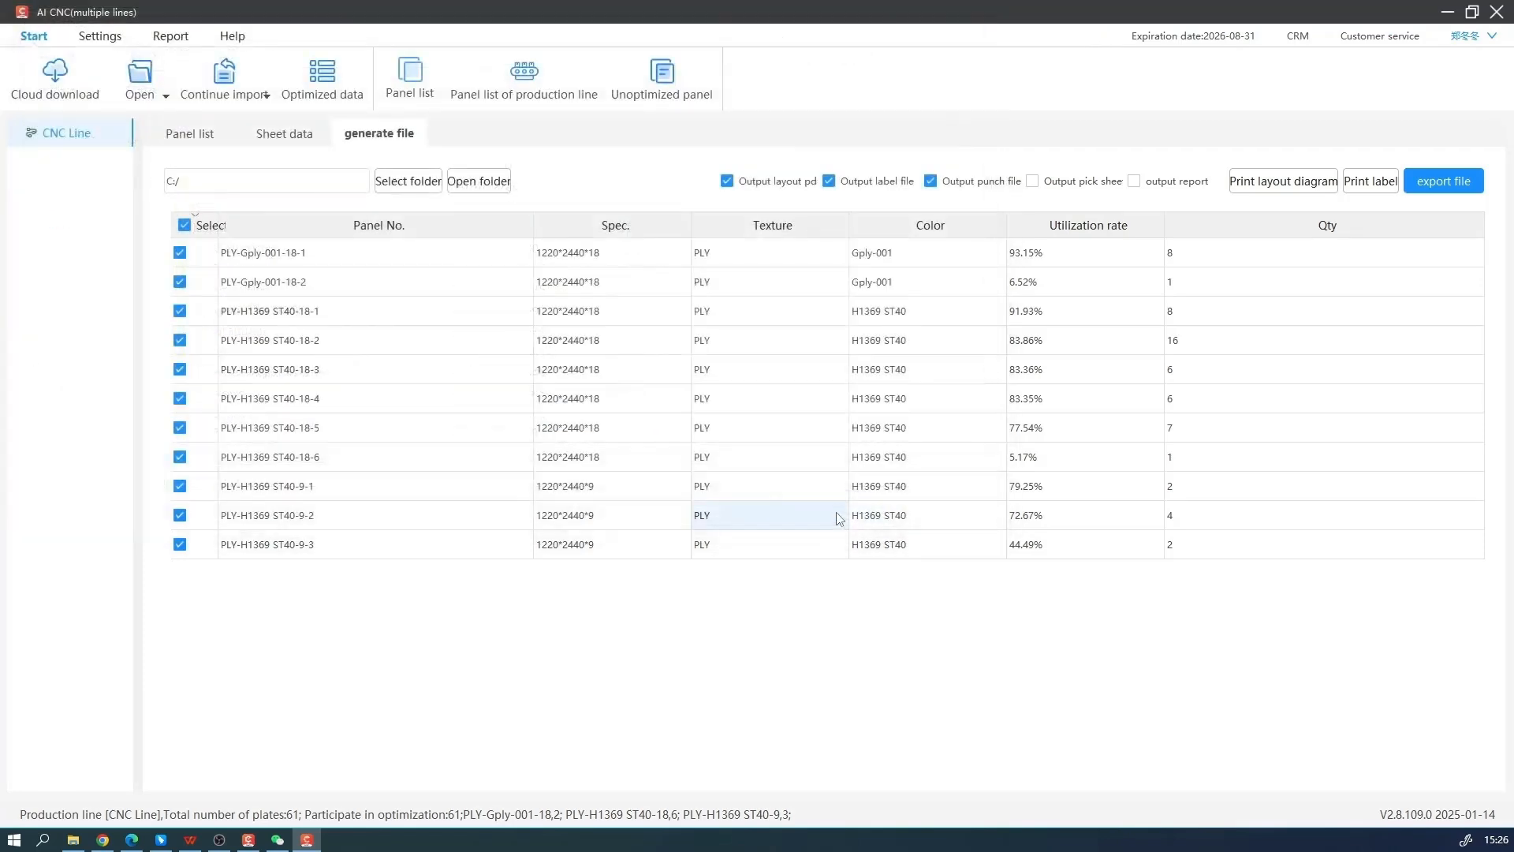
pyautogui.click(1419, 189)
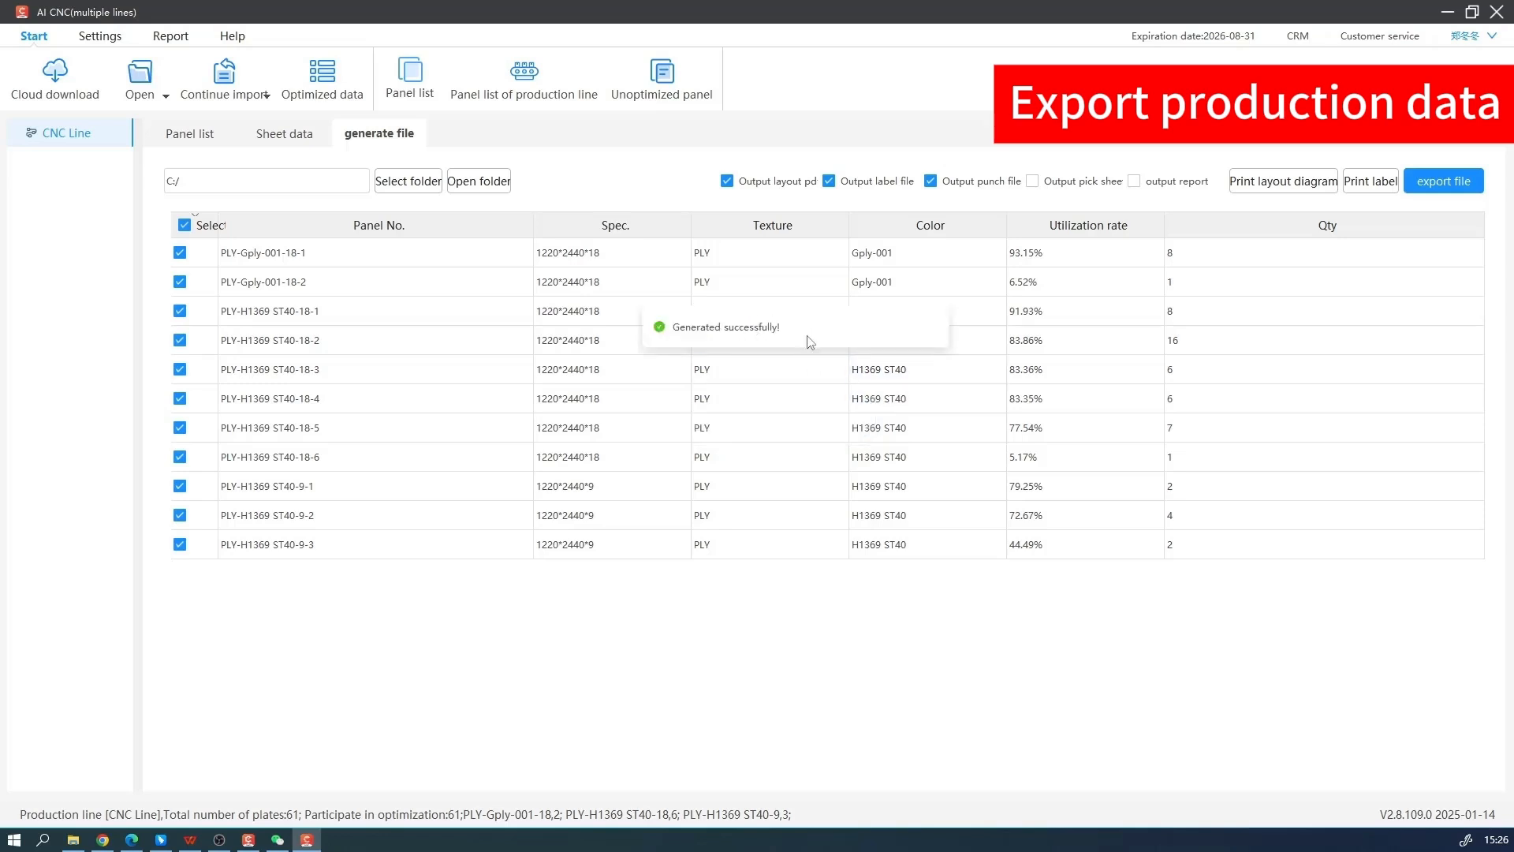
# Open the output folder and browse the exported batch through CNC Line, NC and LABELS to the PLY#Gply-001#18 folder
pyautogui.click(477, 183)
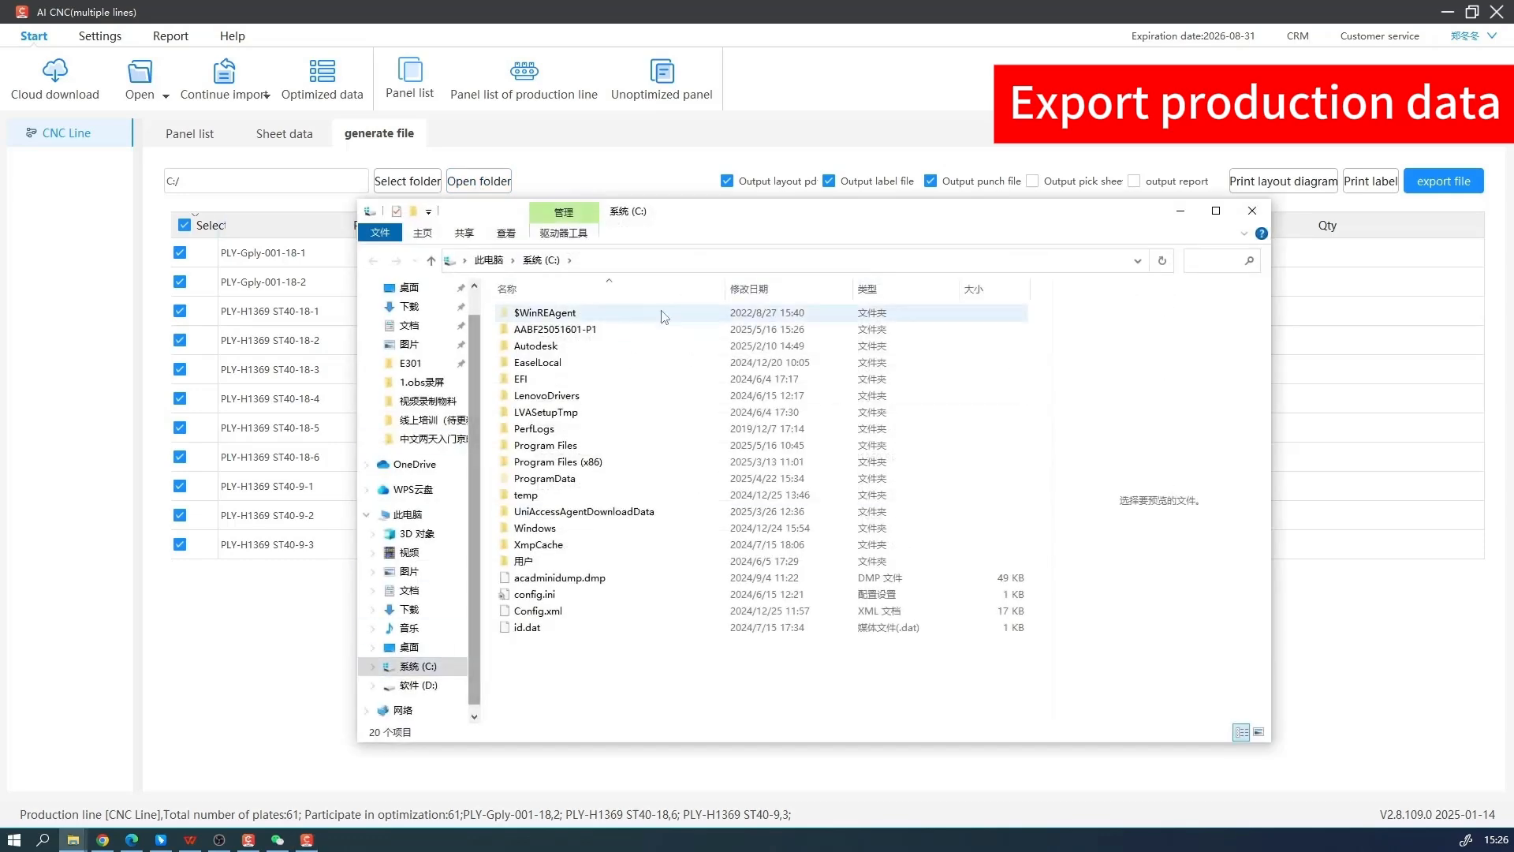
pyautogui.doubleClick(627, 331)
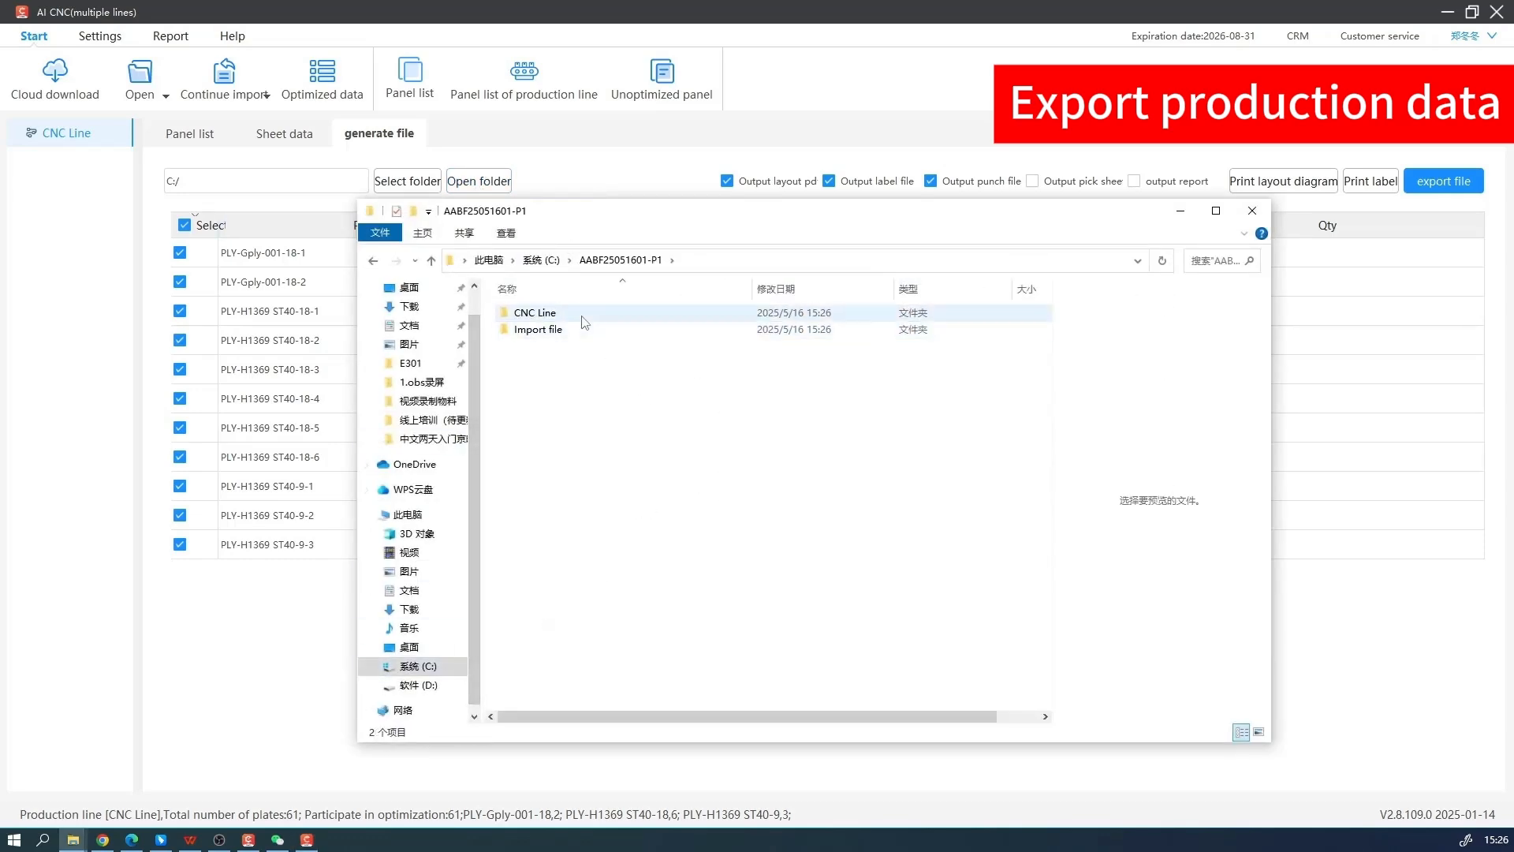
pyautogui.doubleClick(579, 314)
pyautogui.doubleClick(599, 330)
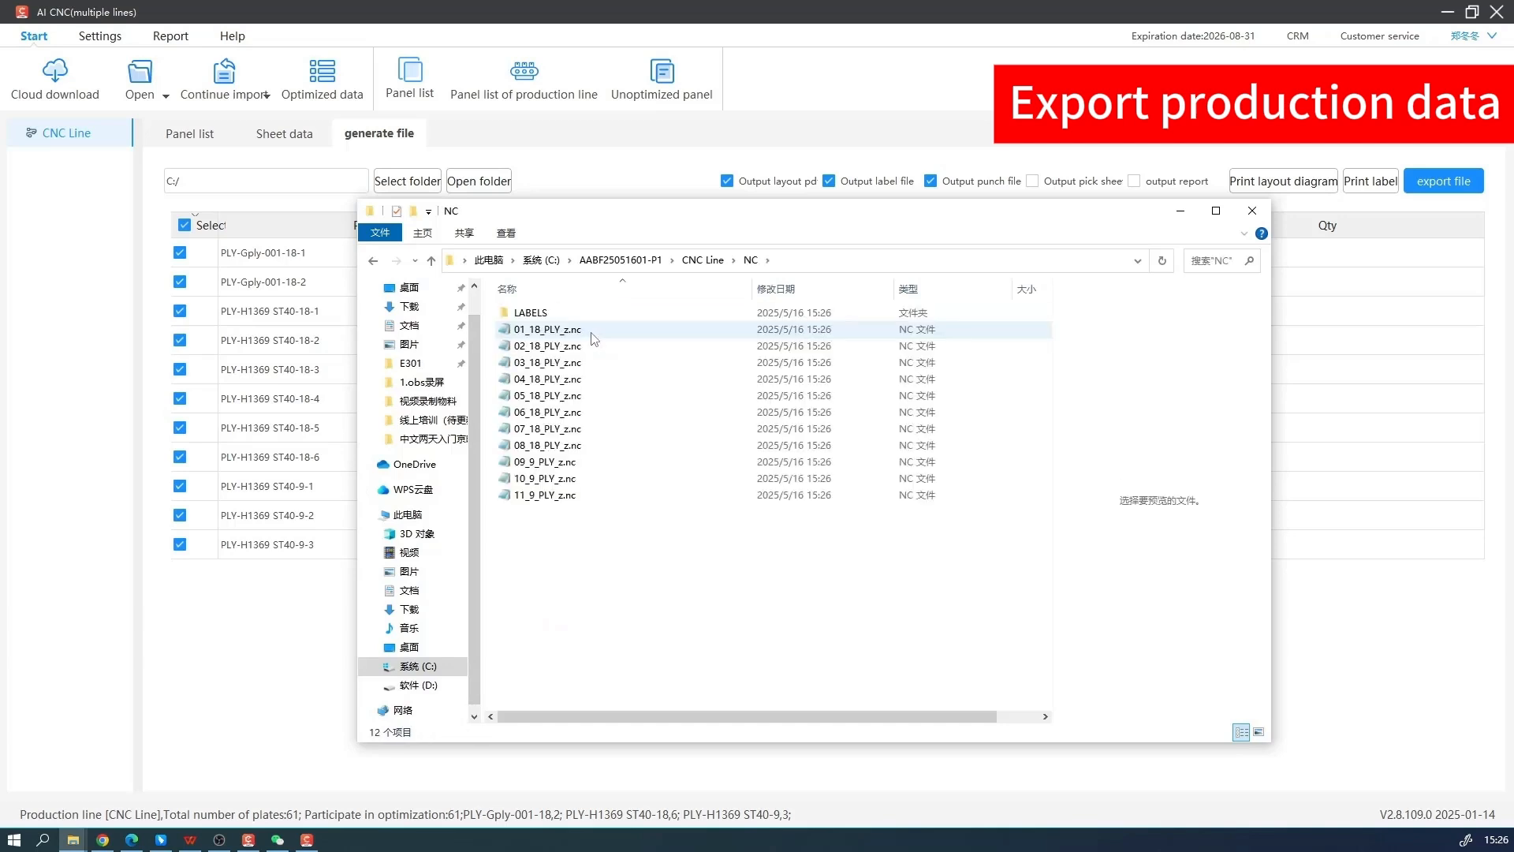
pyautogui.doubleClick(609, 317)
pyautogui.doubleClick(609, 316)
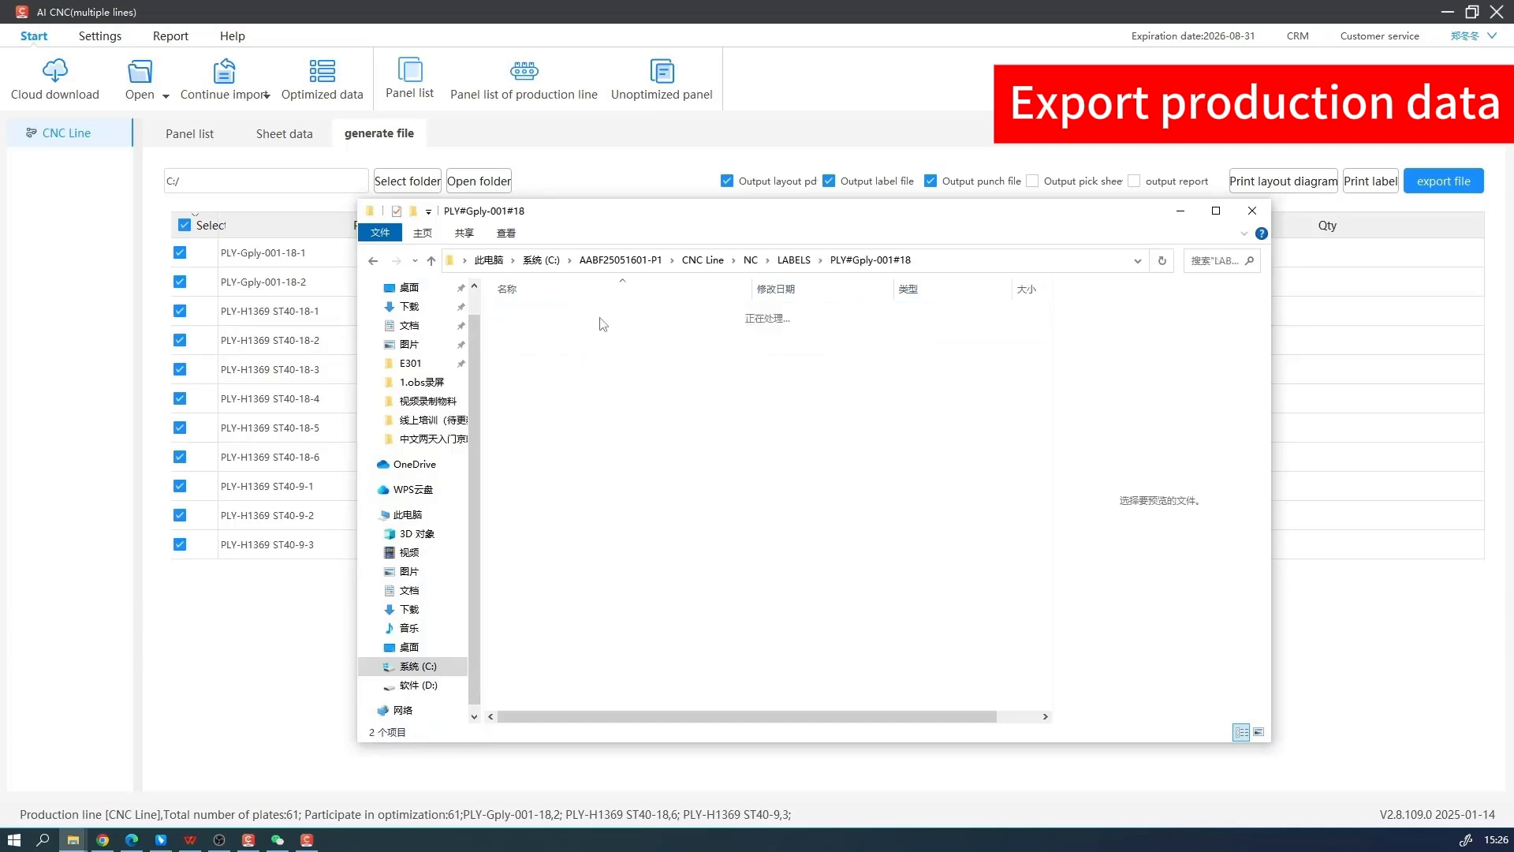
# Review several exported door label images from the first PLY#Gply-001#18 sheet and close the image viewer
pyautogui.click(538, 322)
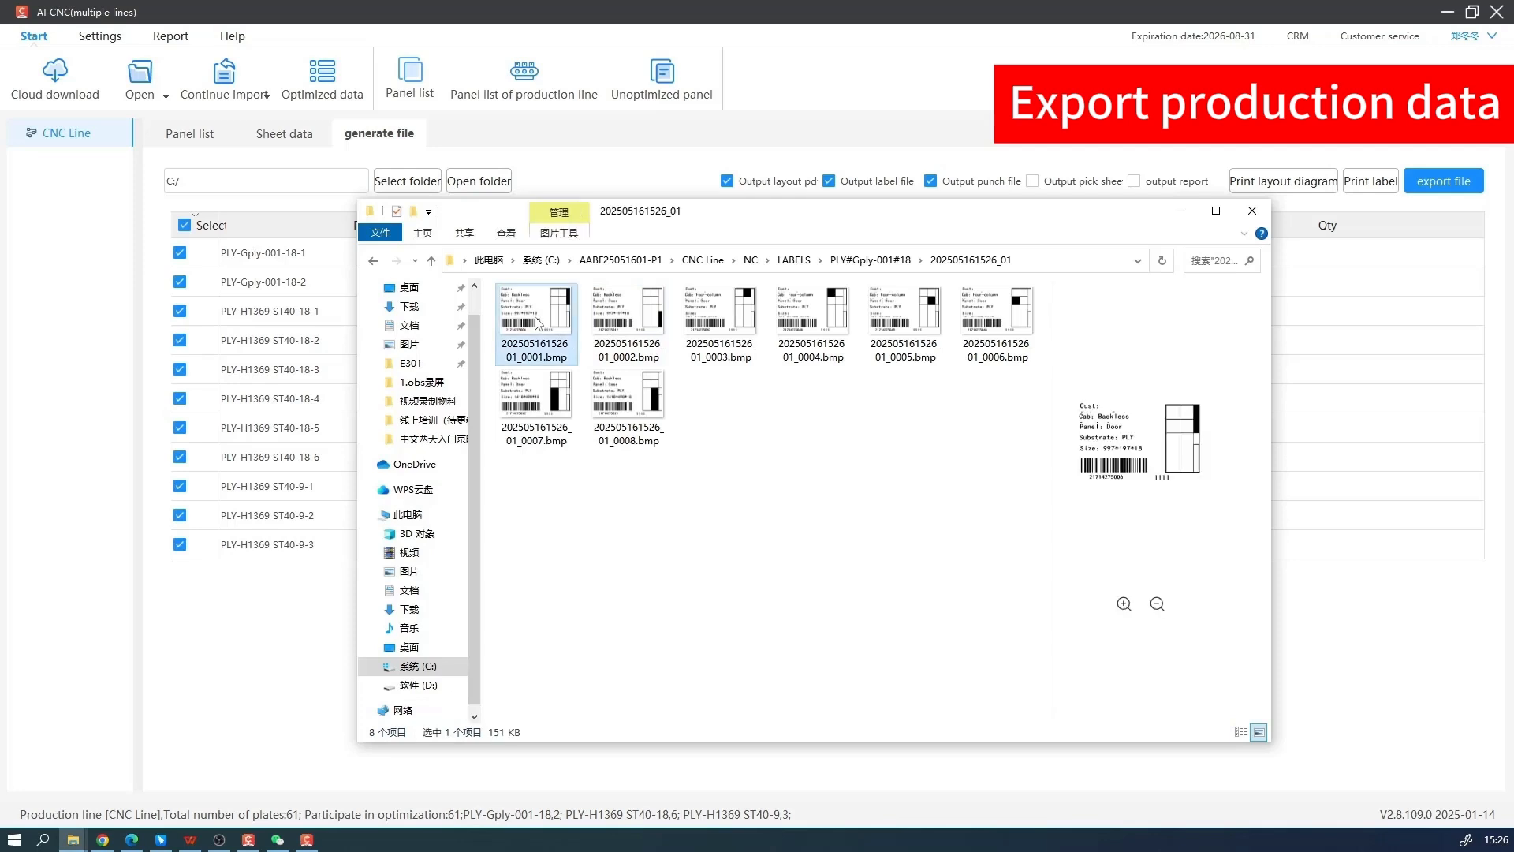
pyautogui.doubleClick(723, 396)
pyautogui.moveTo(526, 231); pyautogui.dragTo(513, 261)
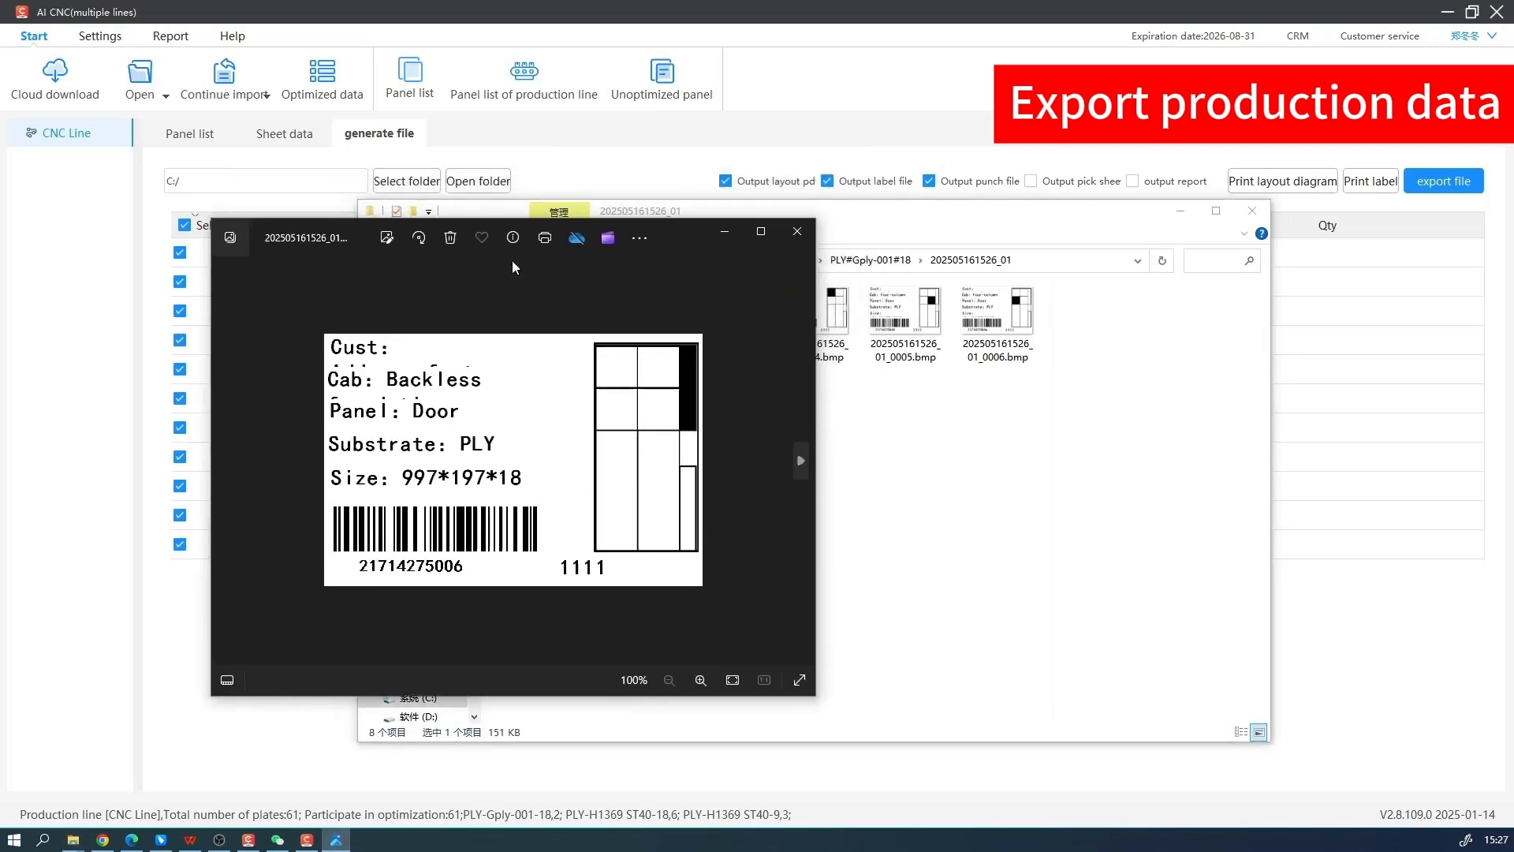
pyautogui.click(804, 455)
pyautogui.click(805, 455)
pyautogui.click(805, 456)
pyautogui.click(805, 456)
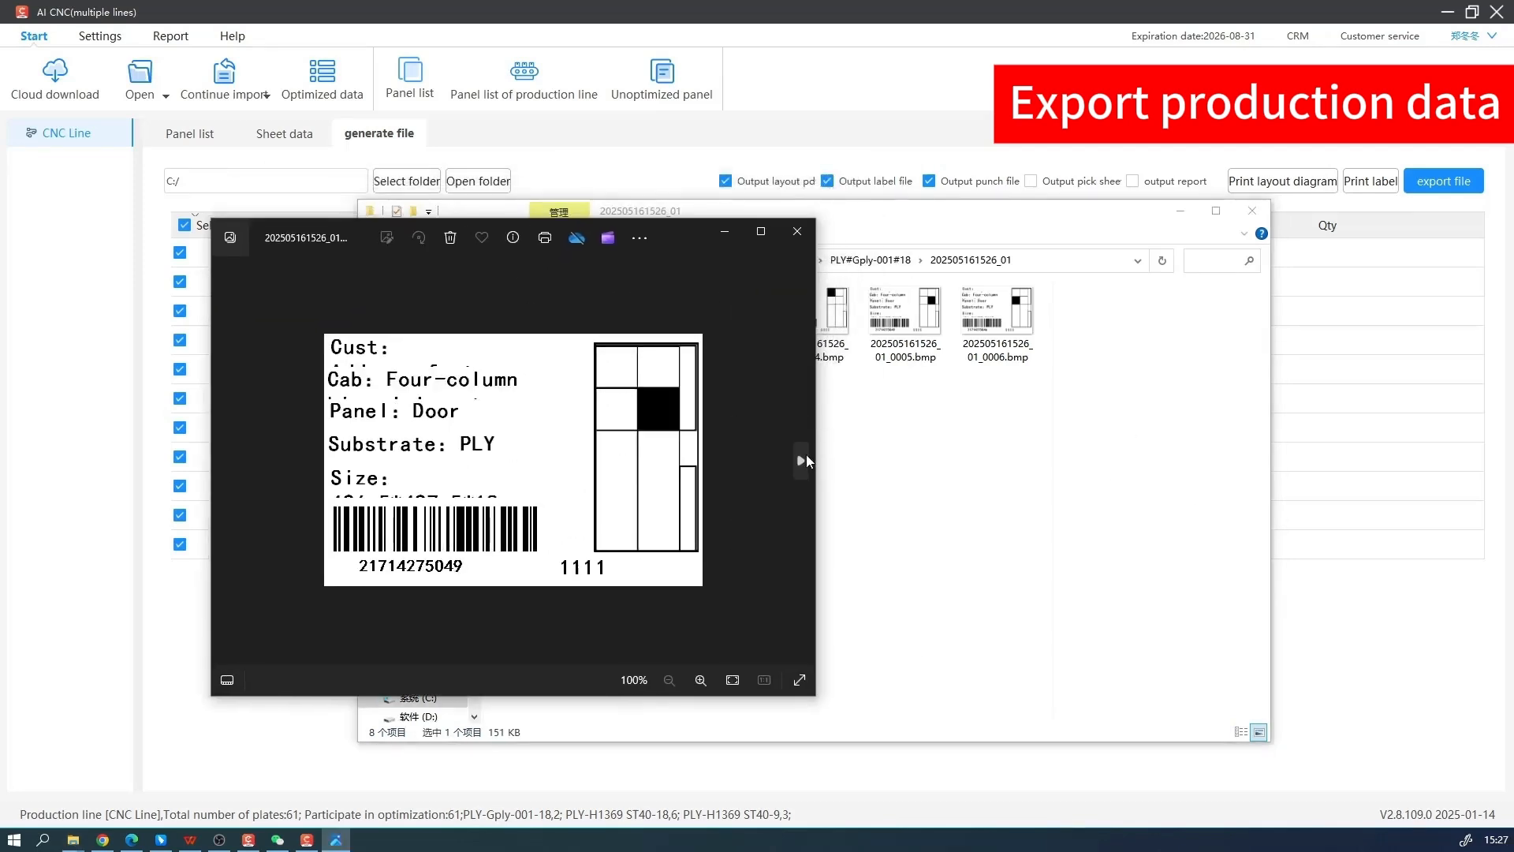
pyautogui.click(804, 456)
pyautogui.click(797, 231)
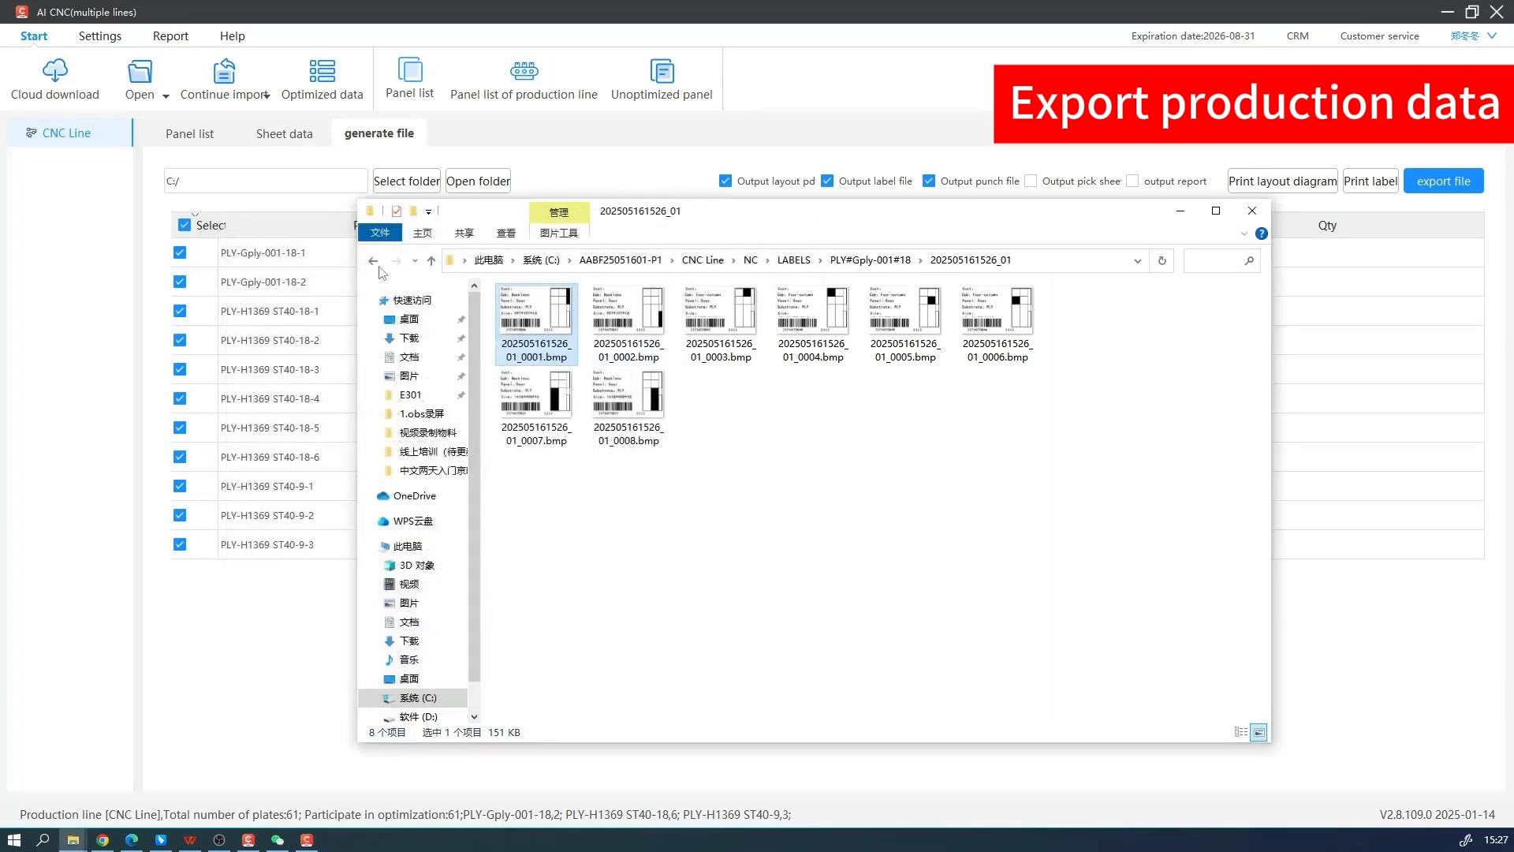
# Go back to the exported NC folder, examine the code in 01_18_PLY_z.nc and close the file
pyautogui.click(376, 265)
pyautogui.click(377, 265)
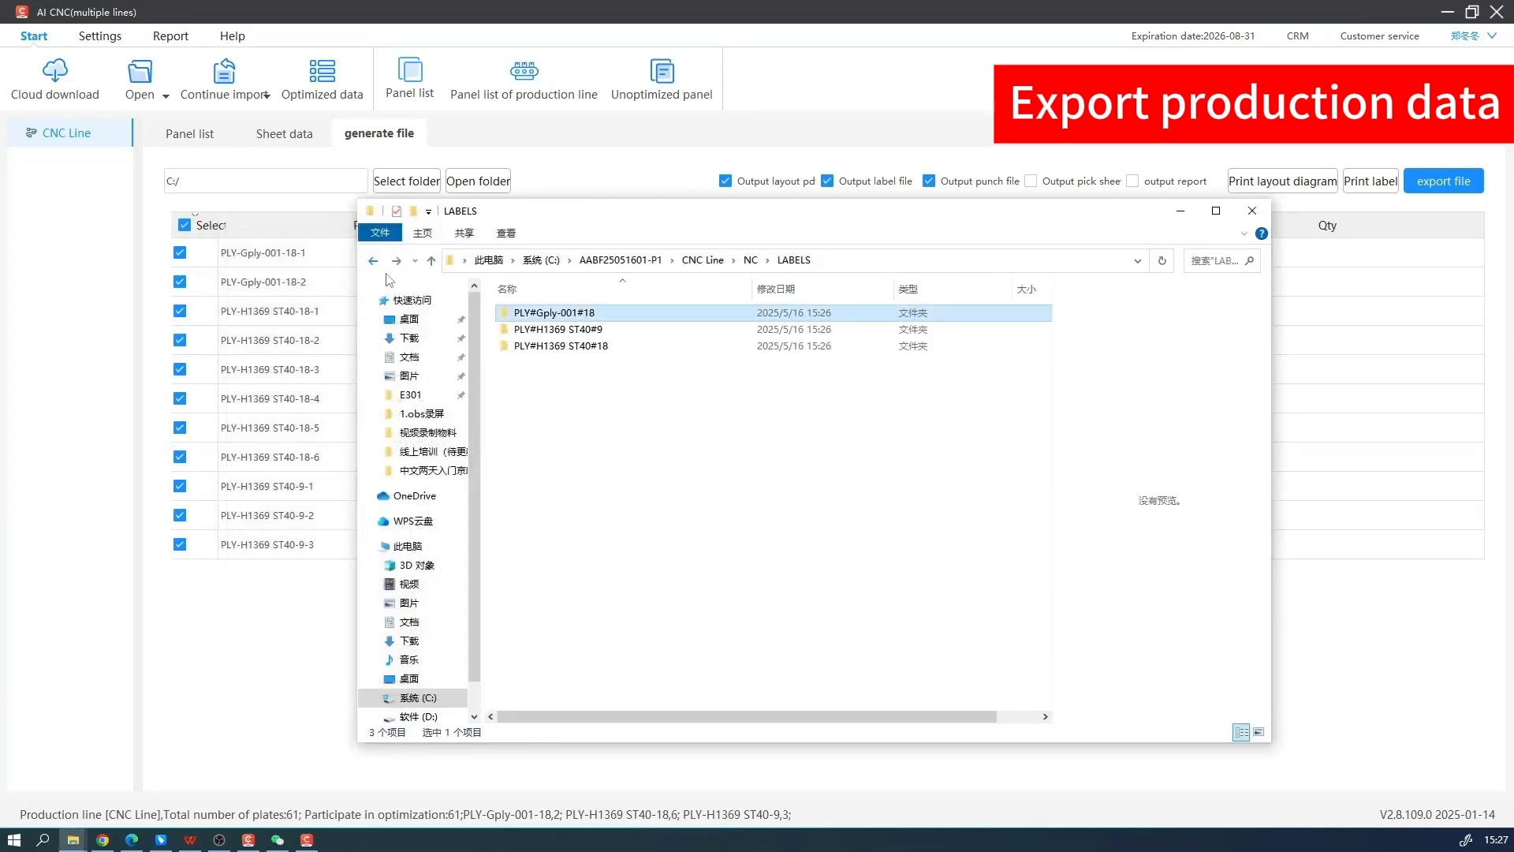
pyautogui.click(367, 267)
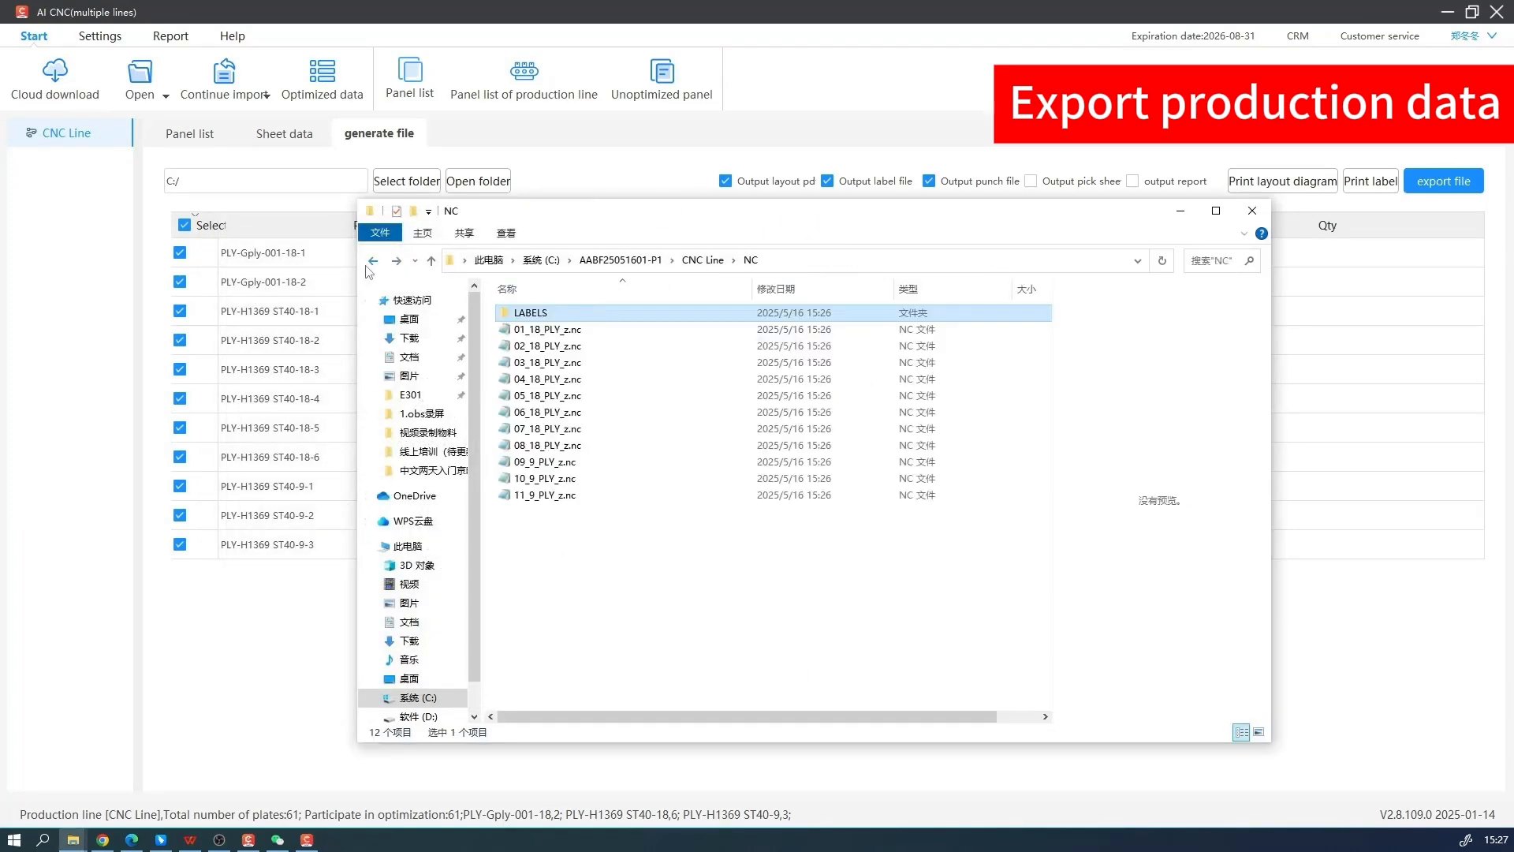
pyautogui.doubleClick(612, 335)
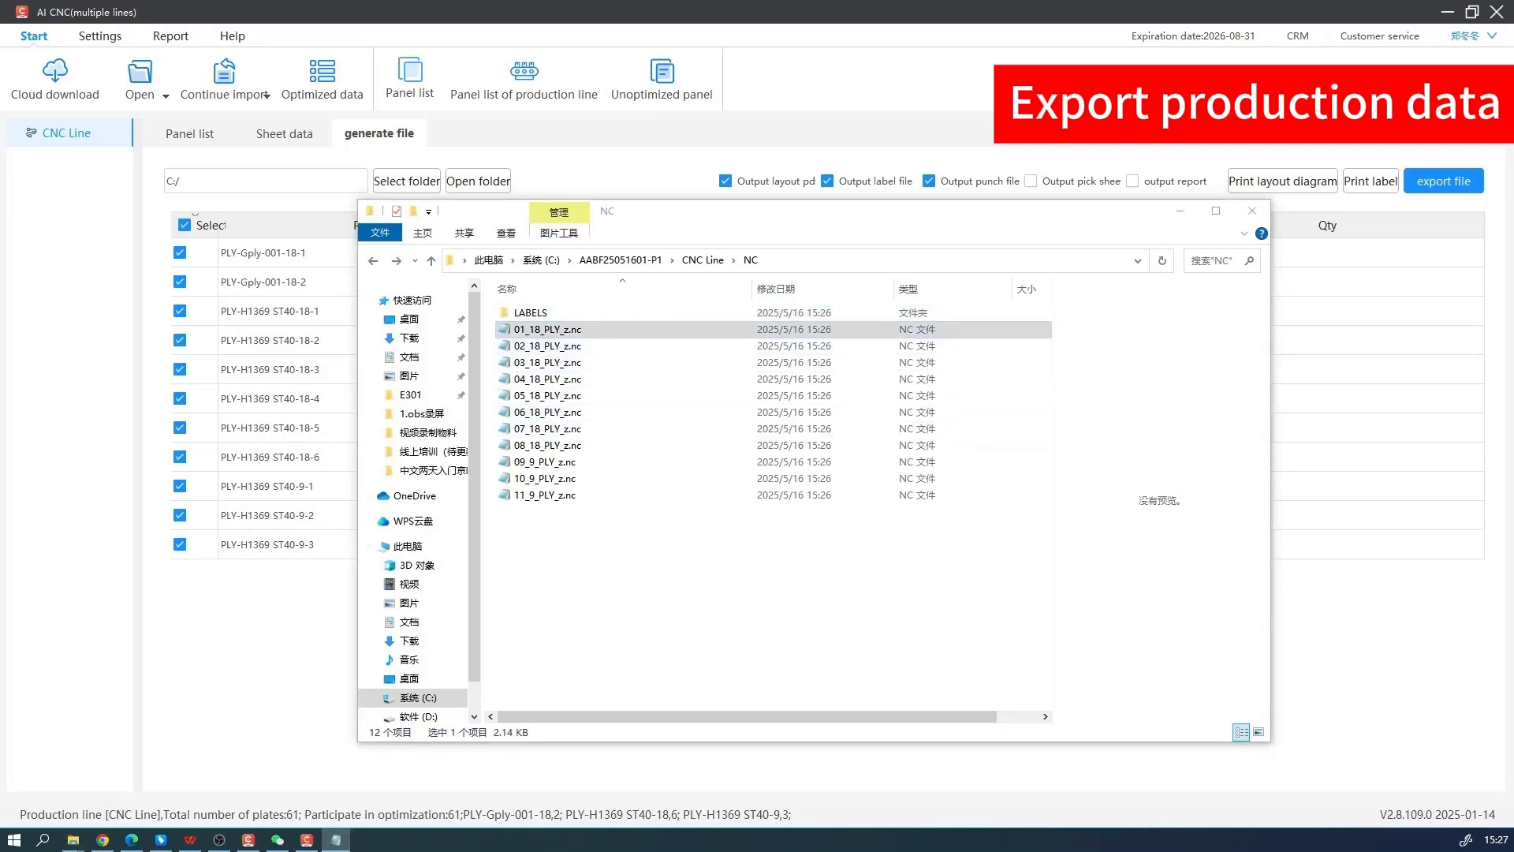
pyautogui.moveTo(470, 207); pyautogui.dragTo(1075, 335)
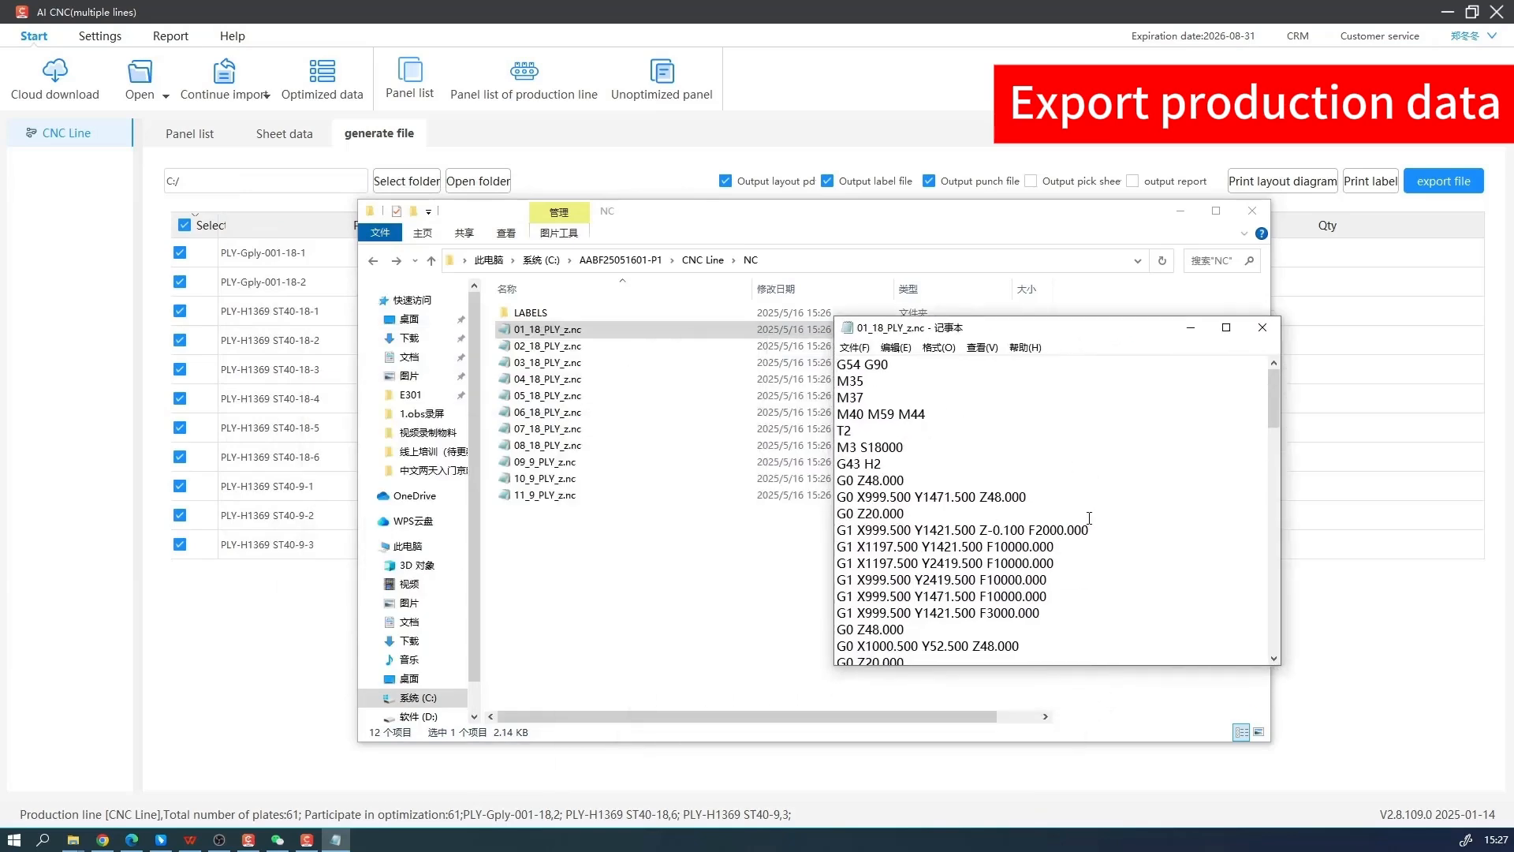
pyautogui.scroll(-12, 1089, 518)
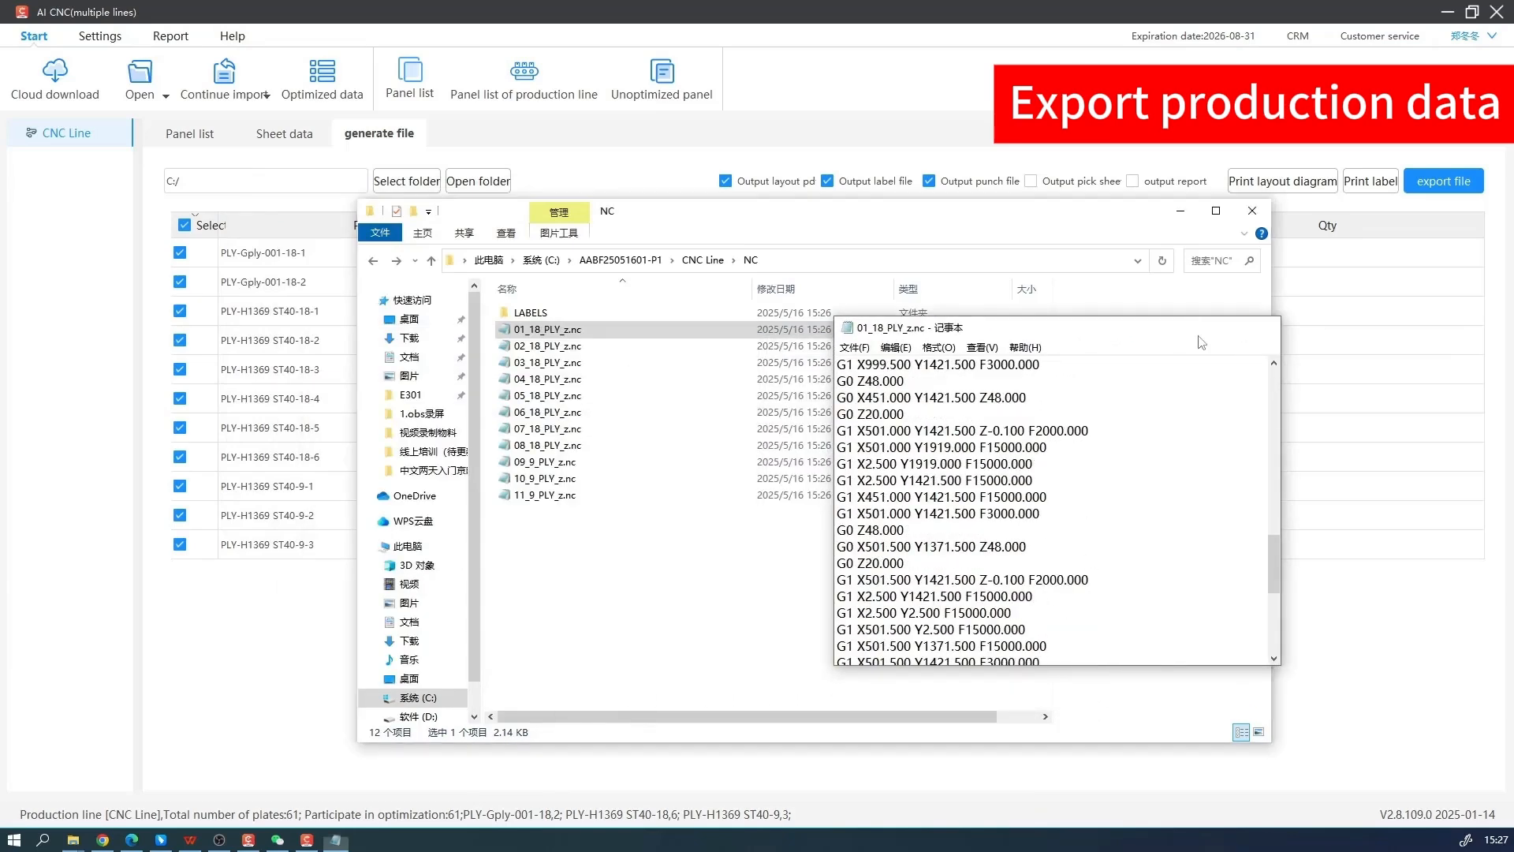
pyautogui.hotkey('alt', 'F4')
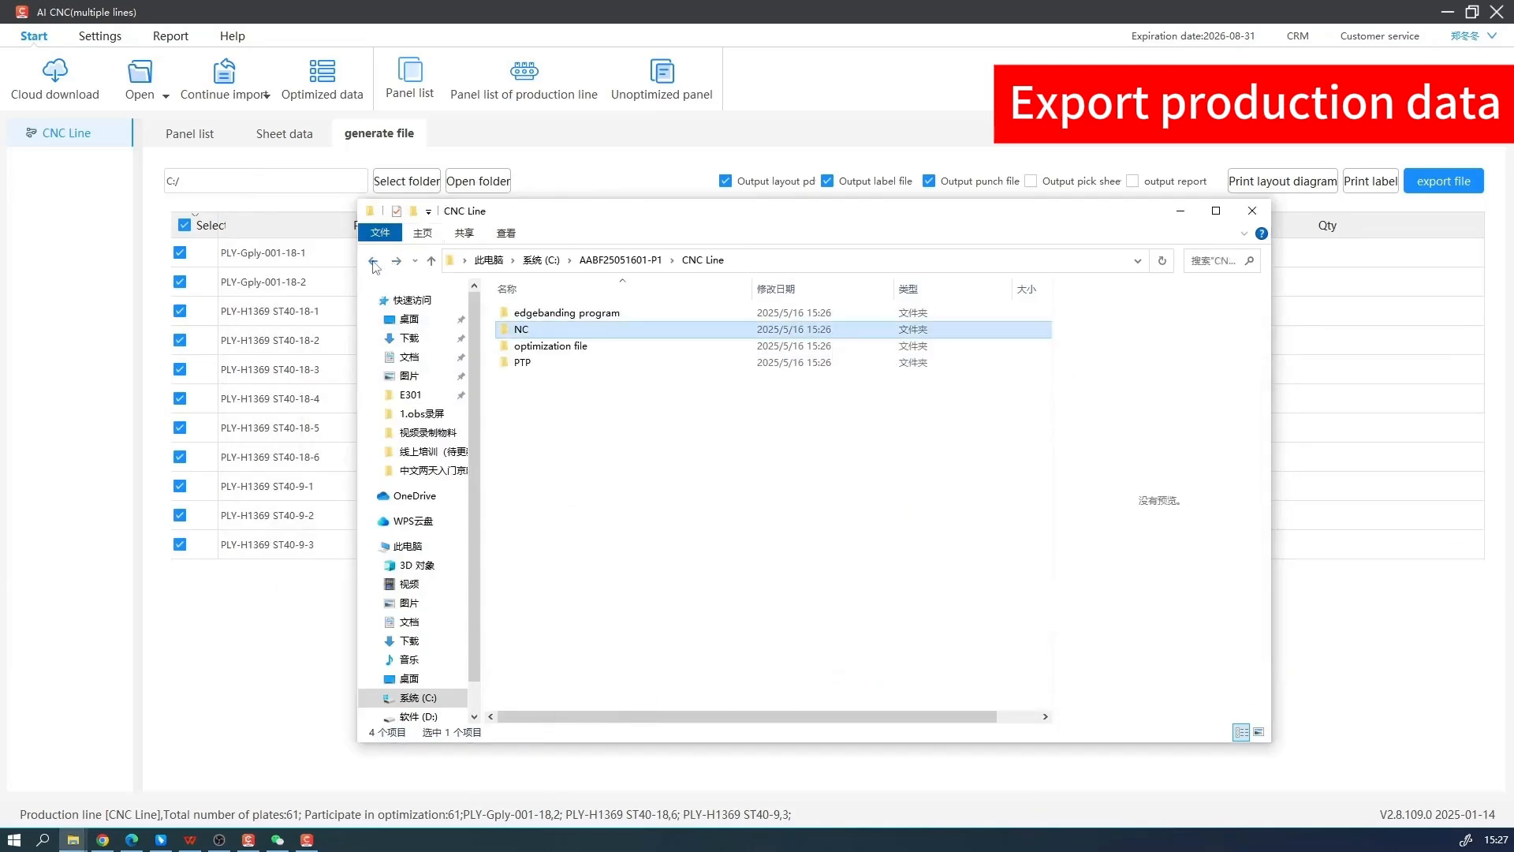
# Look into the optimization file folder under CNC Line and open the 六面钻 folder inside PTP
pyautogui.doubleClick(550, 345)
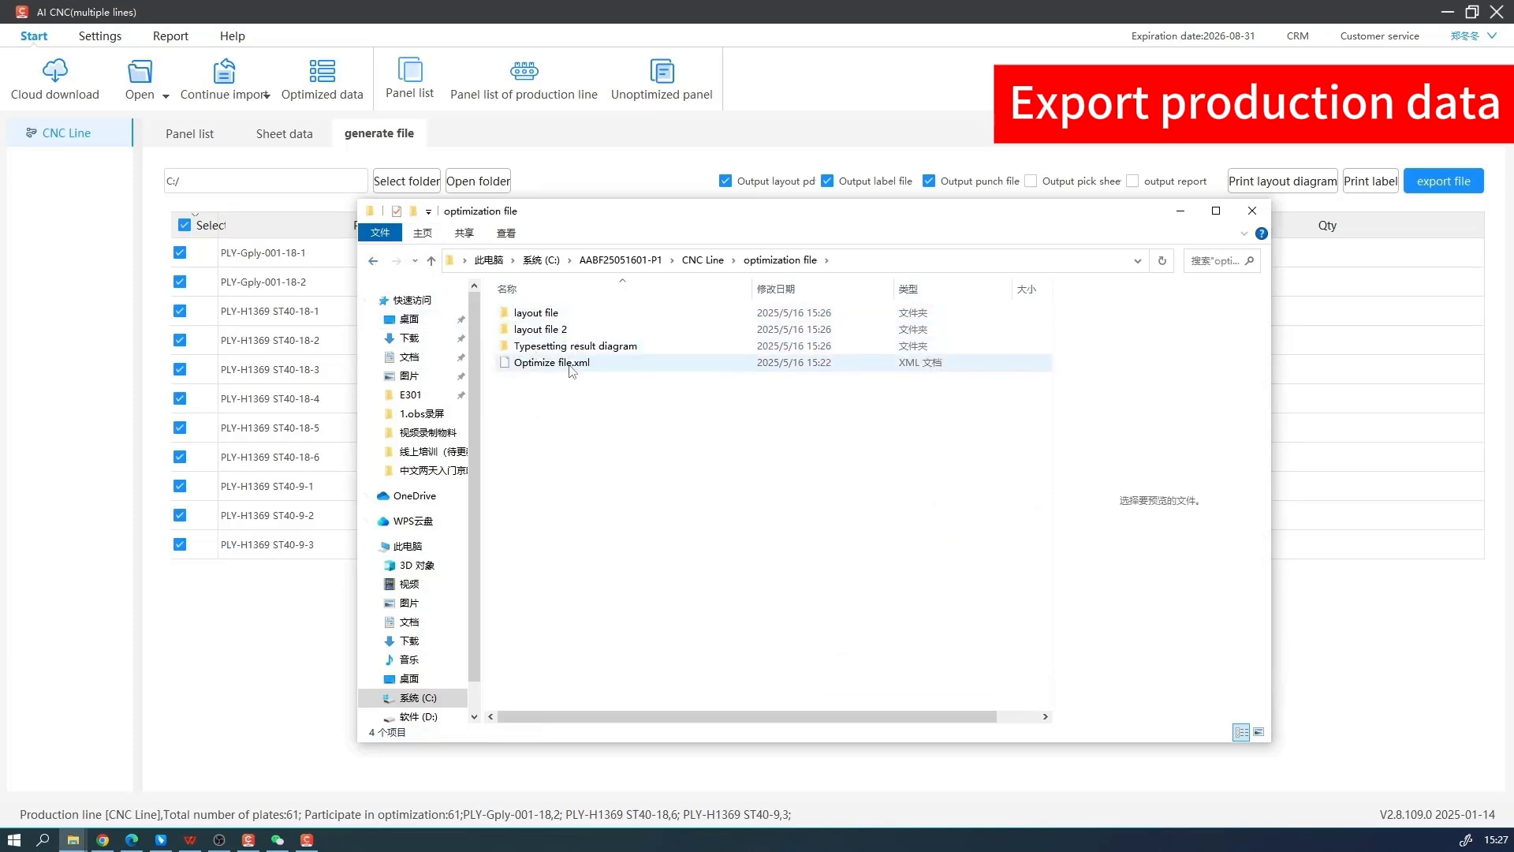
pyautogui.click(374, 264)
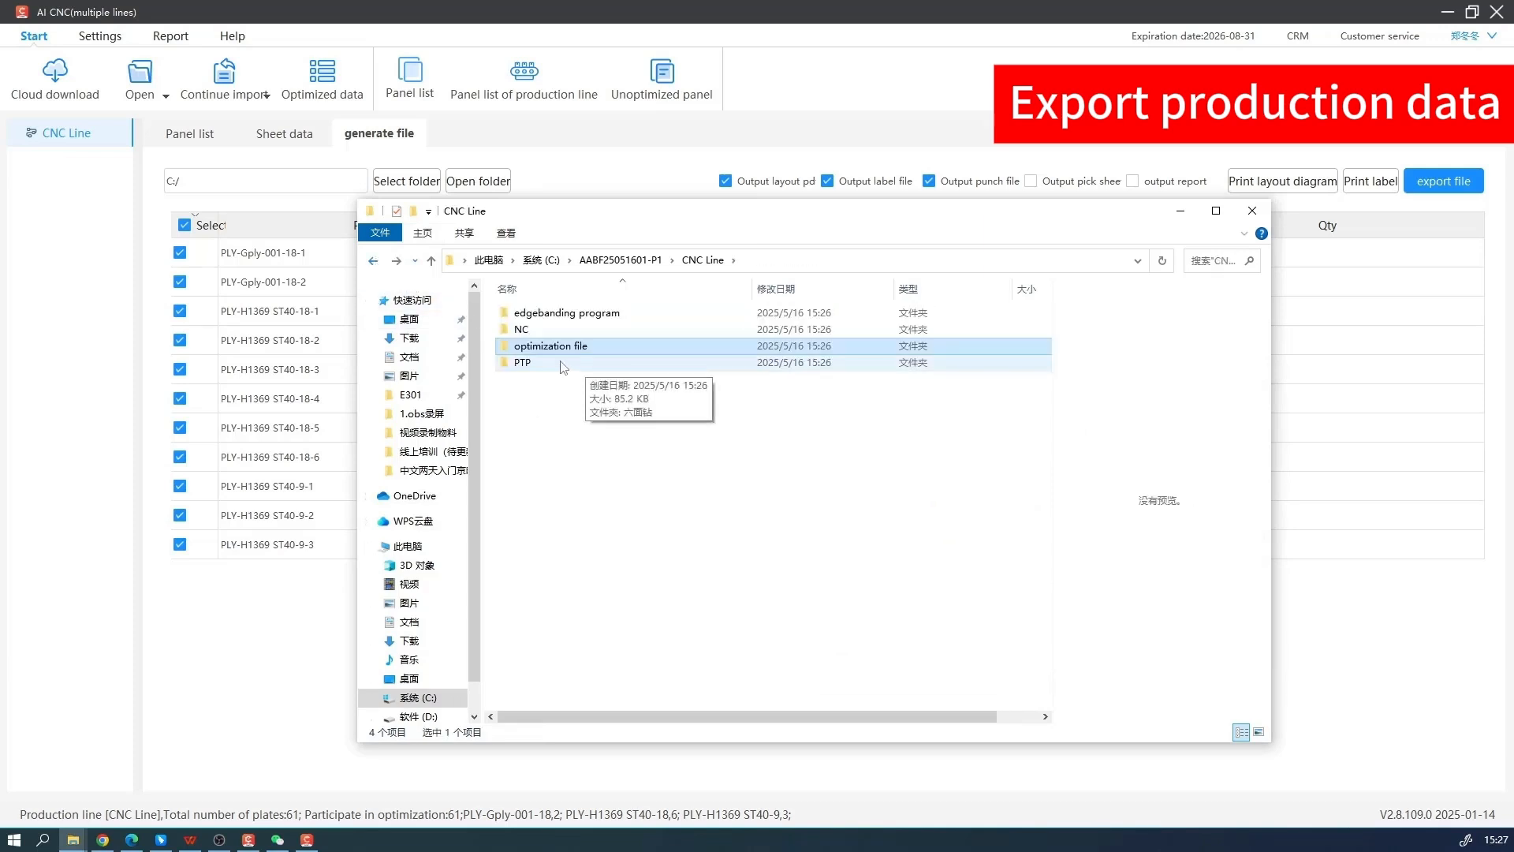
pyautogui.doubleClick(561, 362)
pyautogui.doubleClick(528, 314)
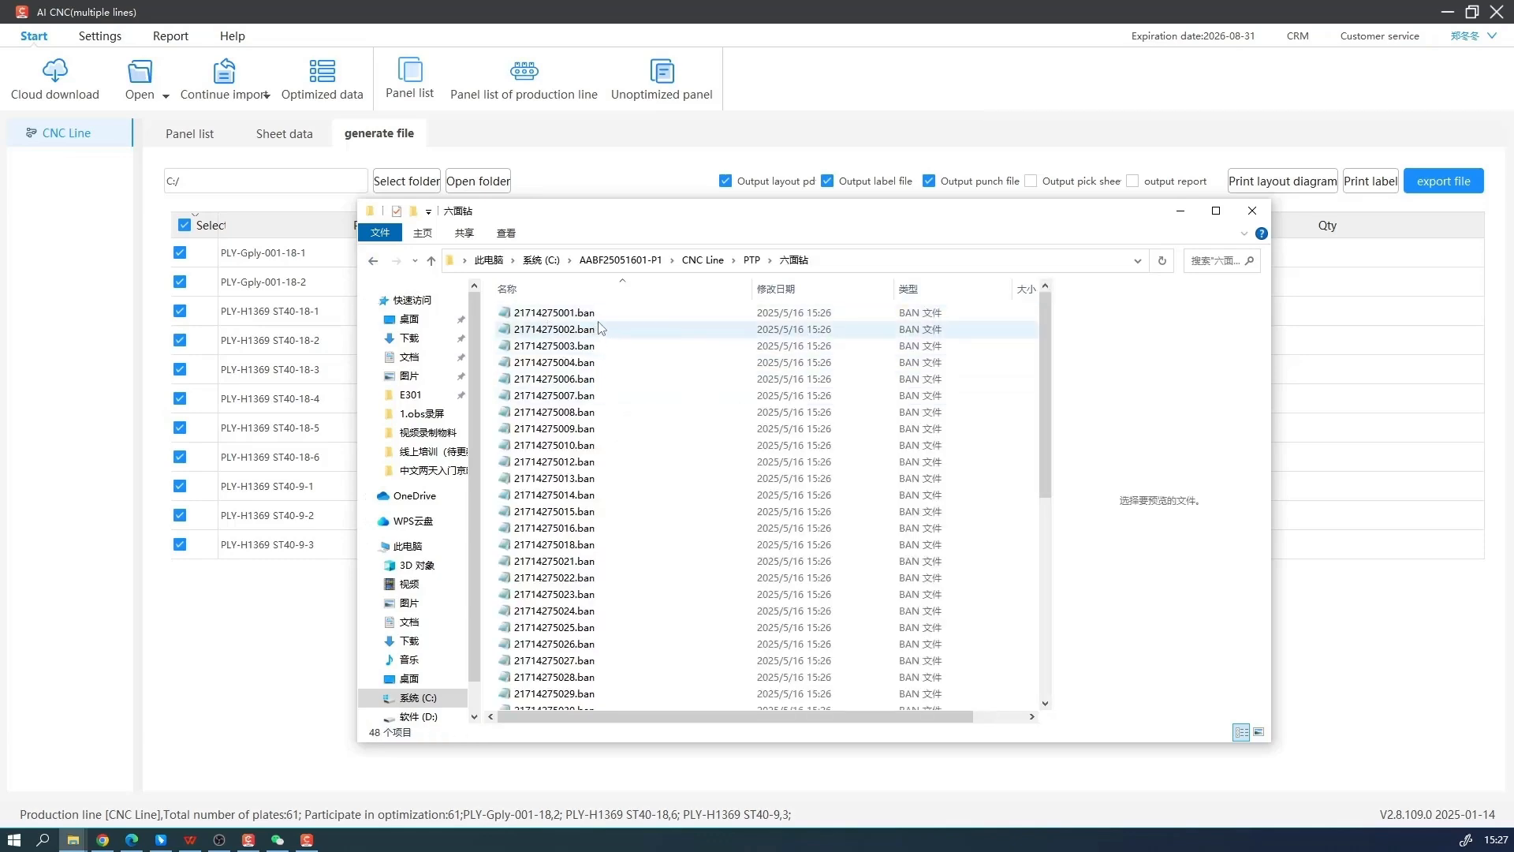
# Examine the panel drilling data in 21714275001.ban and 21714275002.ban, closing each file after reading
pyautogui.click(617, 322)
pyautogui.doubleClick(618, 314)
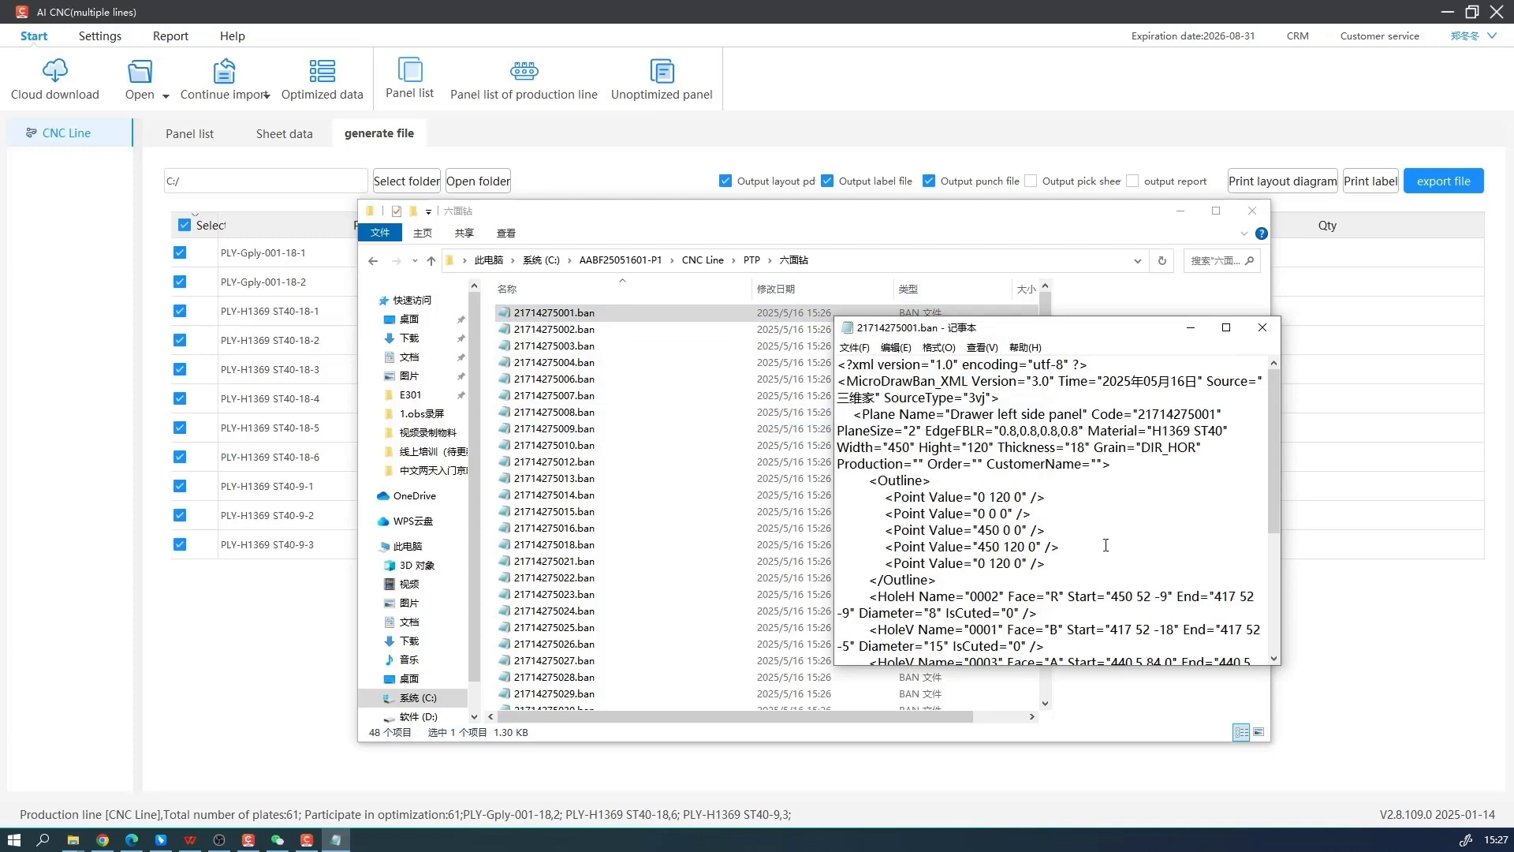
pyautogui.scroll(-5, 1106, 546)
pyautogui.scroll(10, 1107, 546)
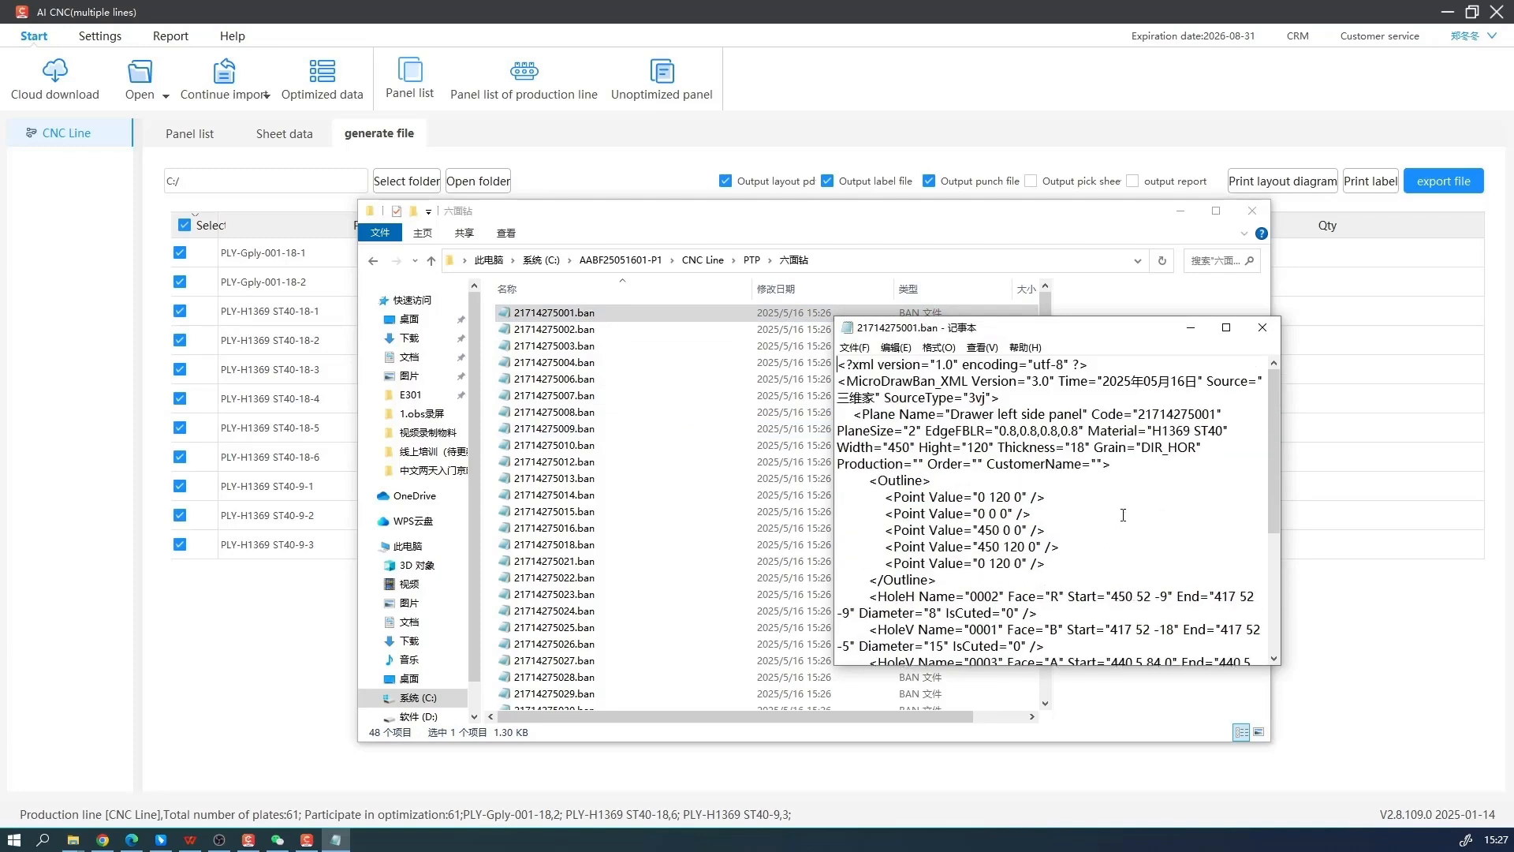
pyautogui.click(1263, 327)
pyautogui.click(696, 331)
pyautogui.scroll(-5, 1096, 504)
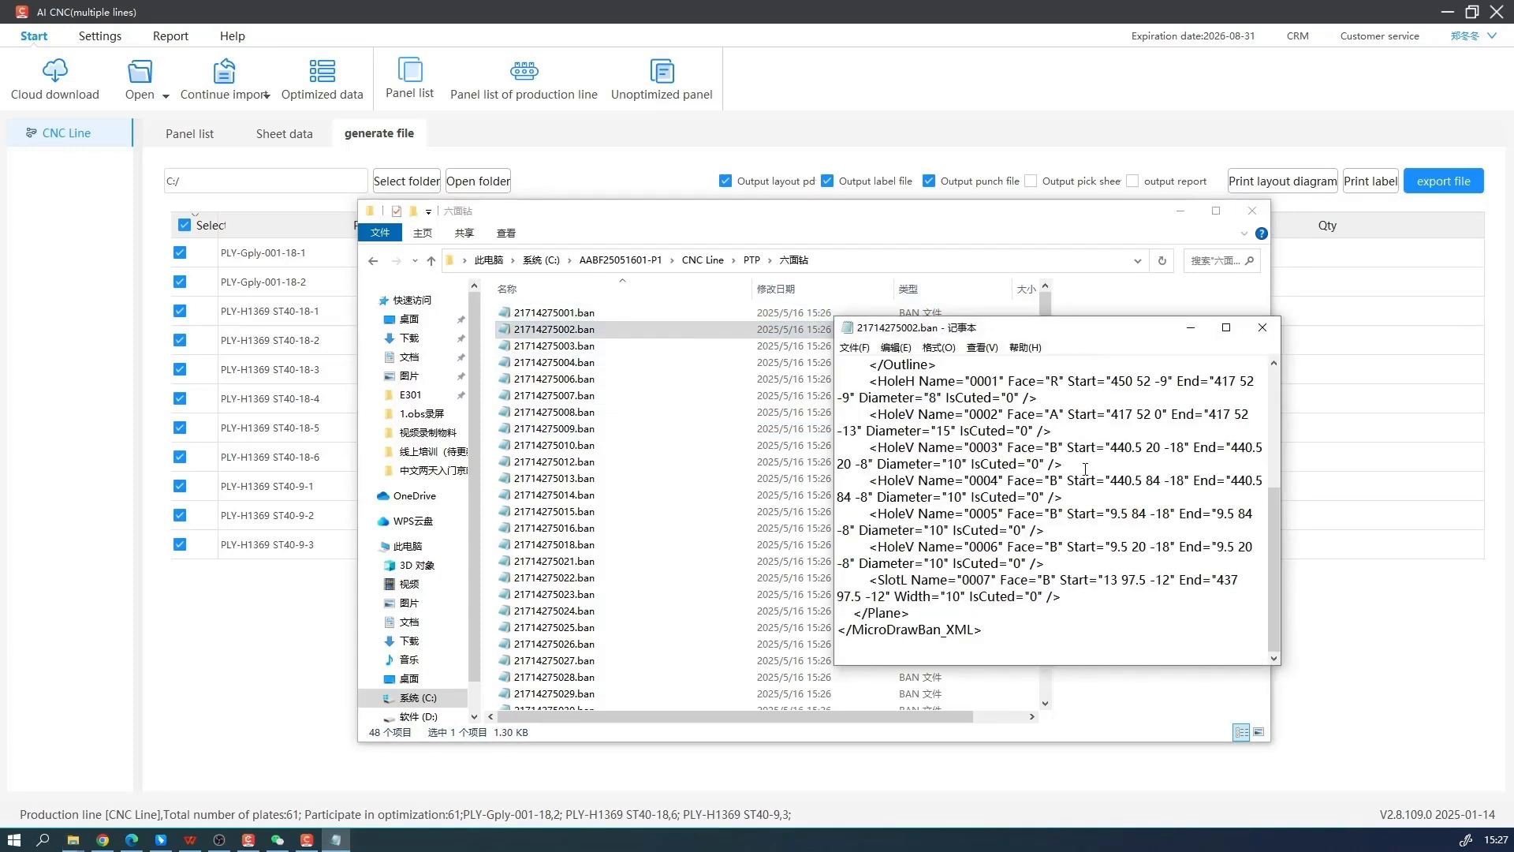
pyautogui.scroll(5, 1096, 505)
pyautogui.click(1258, 328)
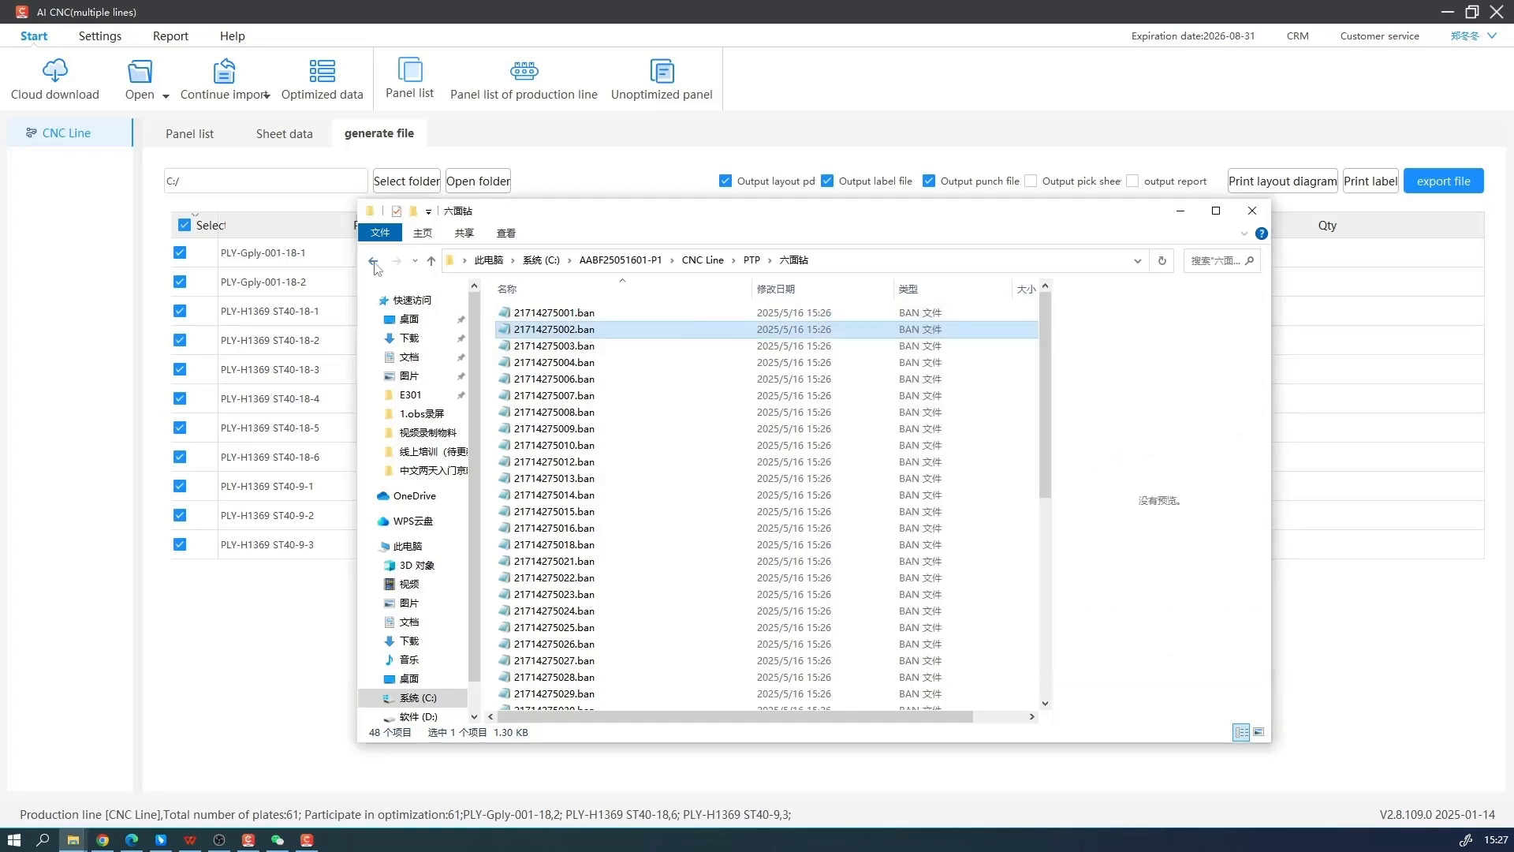
# Return to the top level of the exported batch folder and close the file browser
pyautogui.click(373, 261)
pyautogui.click(373, 261)
pyautogui.click(373, 261)
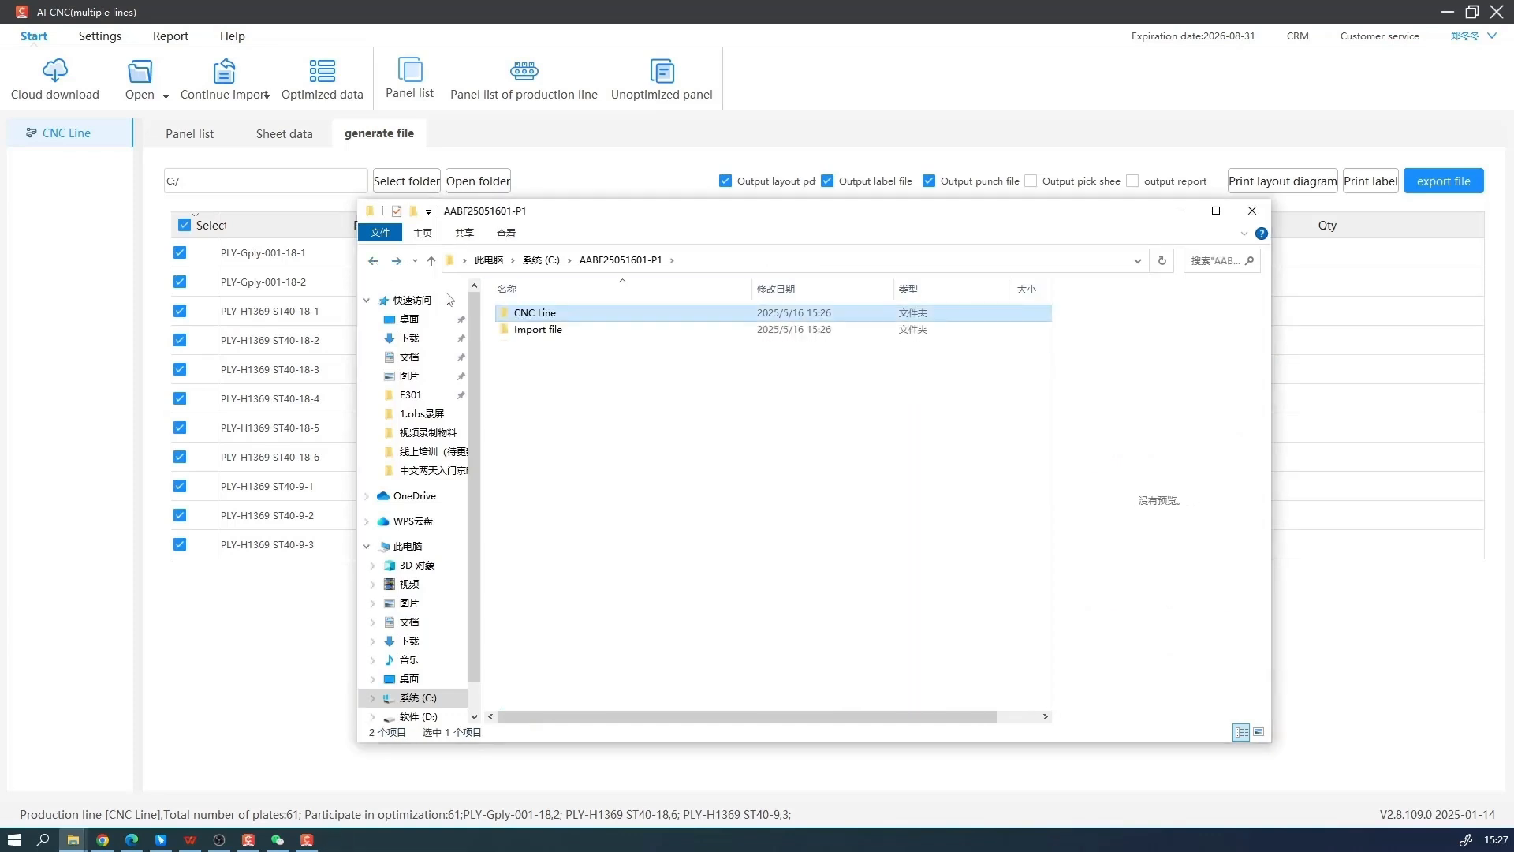
pyautogui.moveTo(708, 217); pyautogui.dragTo(598, 304)
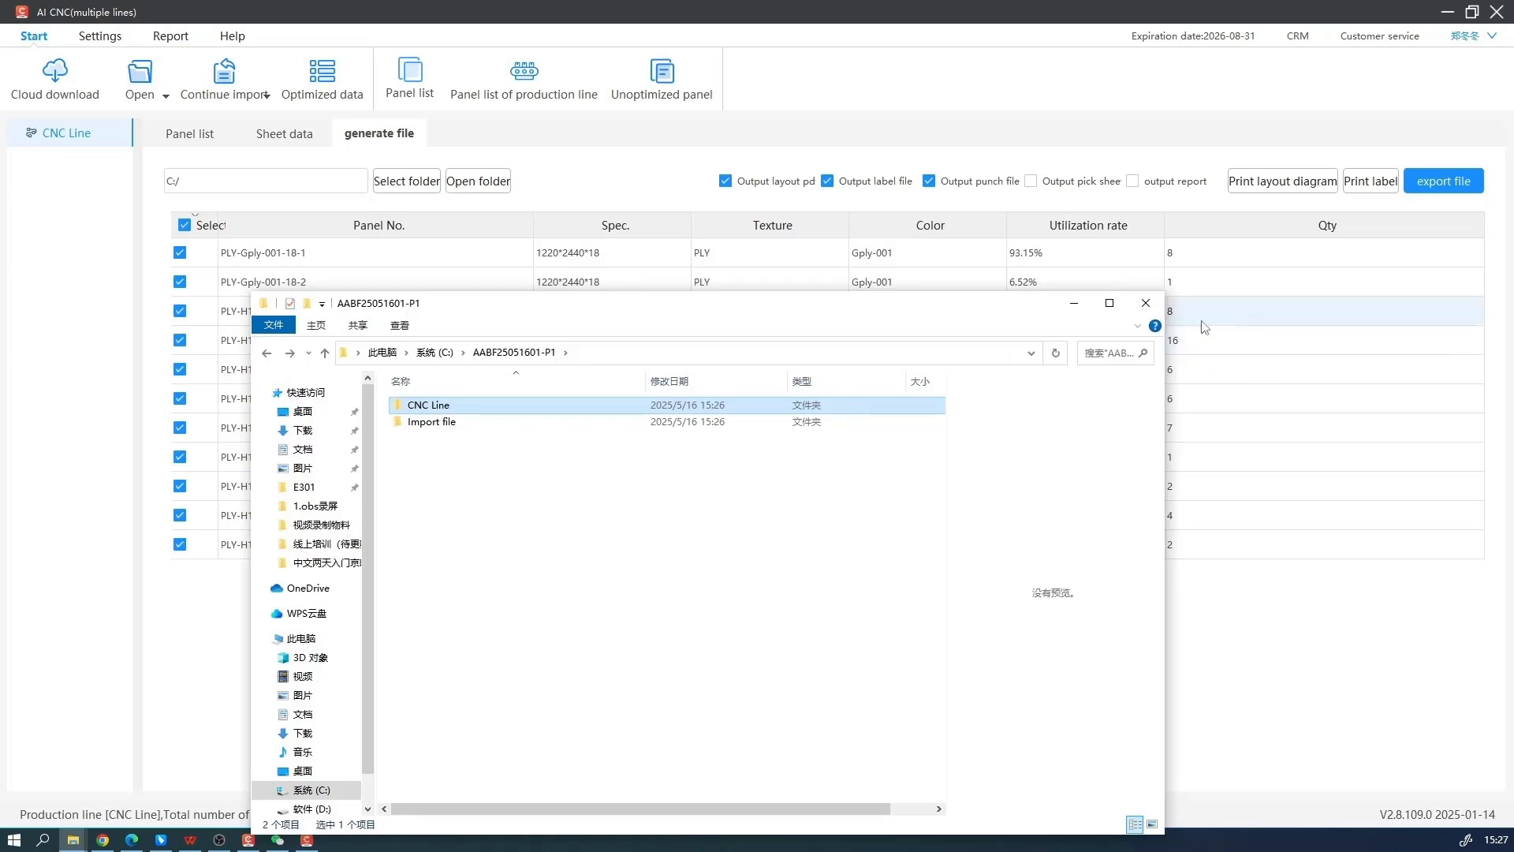
pyautogui.click(1146, 303)
# Preview the printable panel labels for all sheets in opening sequence, look through them and close the preview
pyautogui.click(1373, 185)
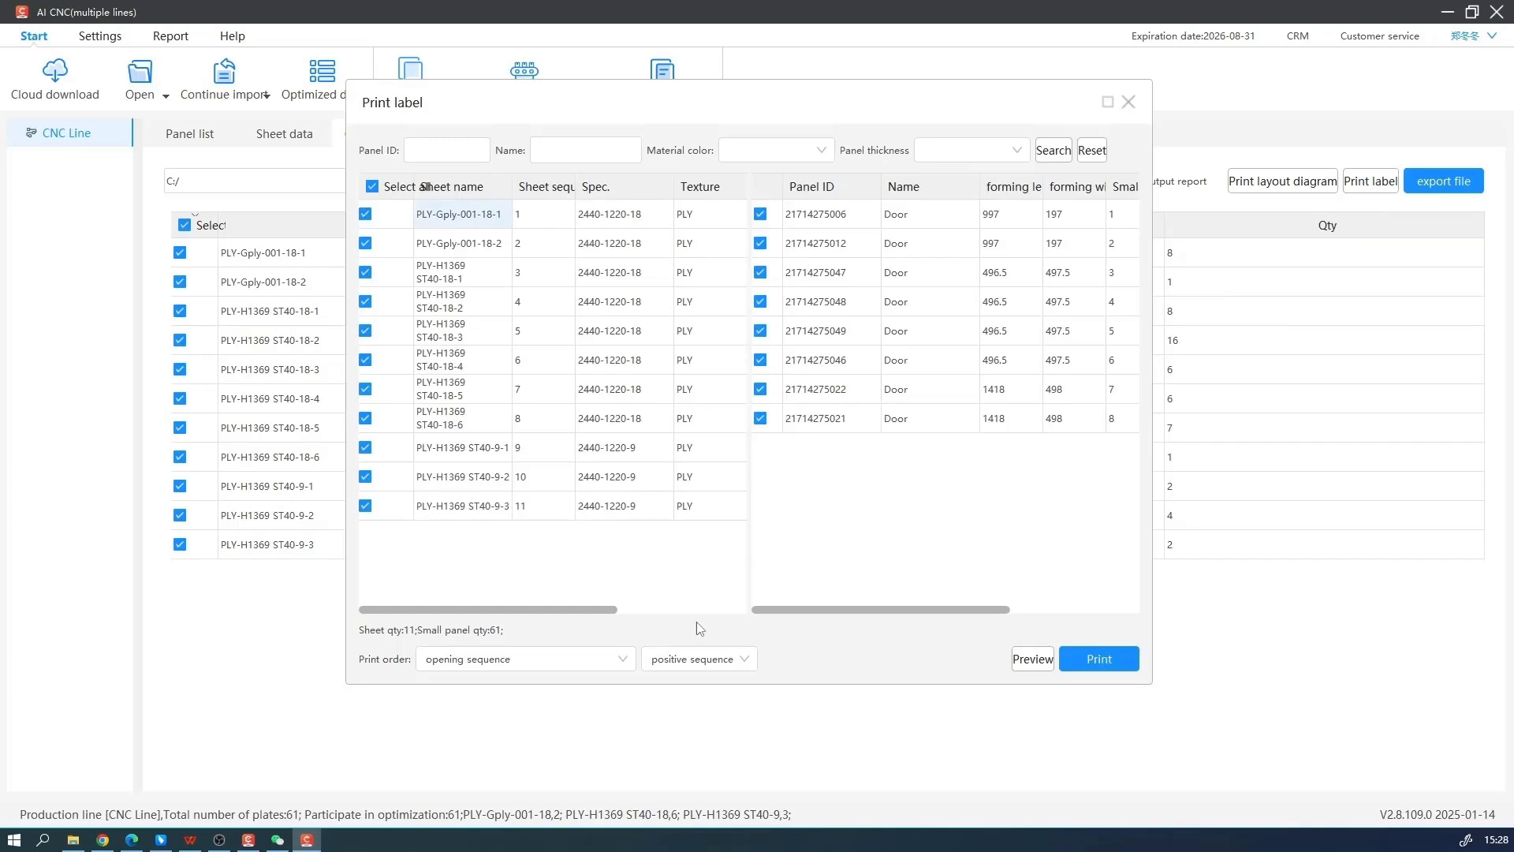
pyautogui.click(1032, 659)
pyautogui.scroll(-5, 750, 547)
pyautogui.scroll(-2, 751, 546)
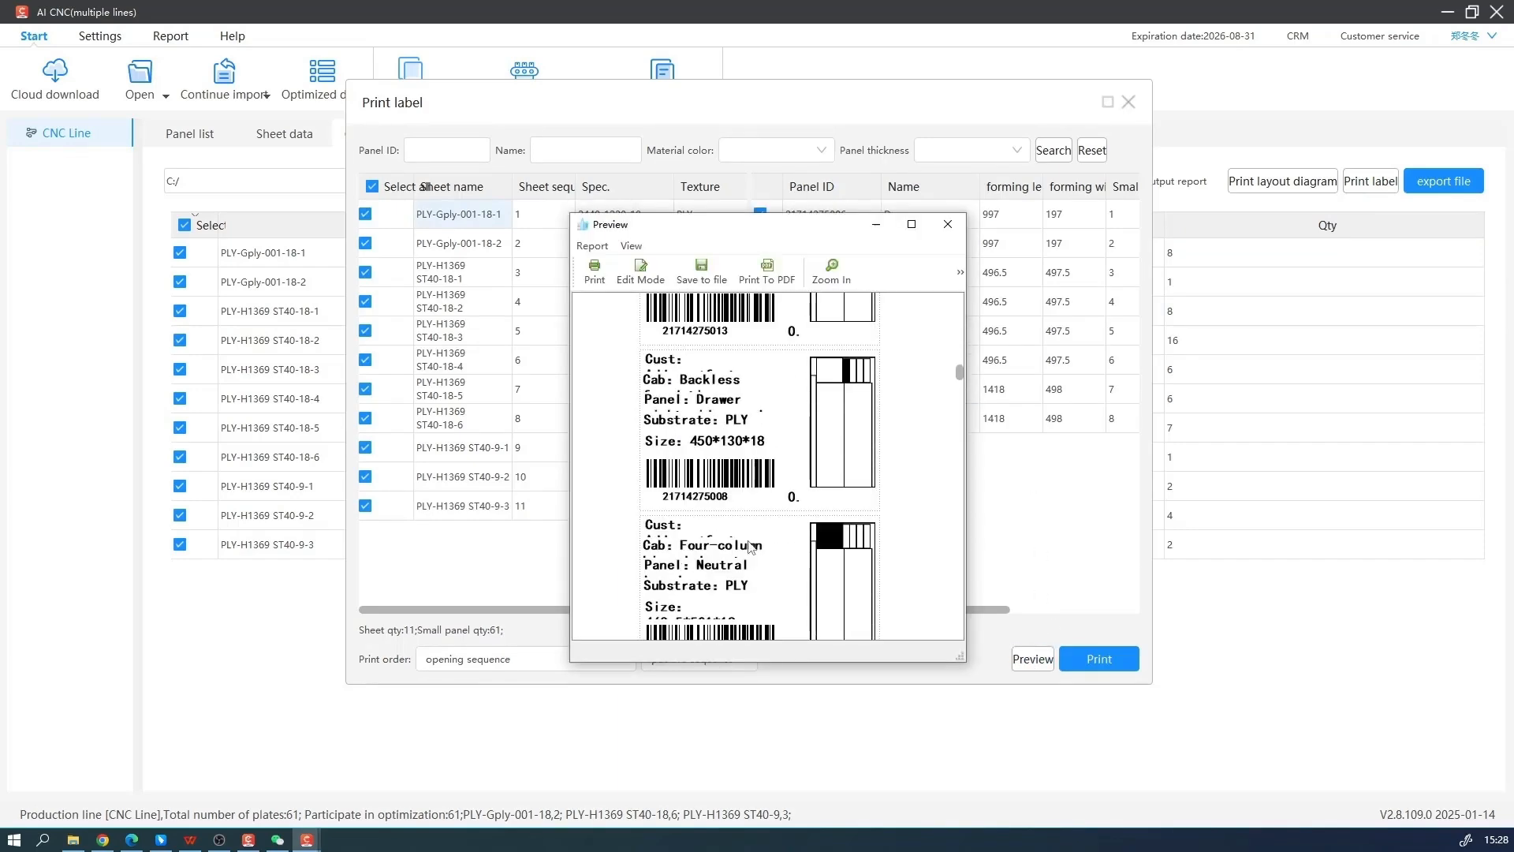
pyautogui.click(947, 224)
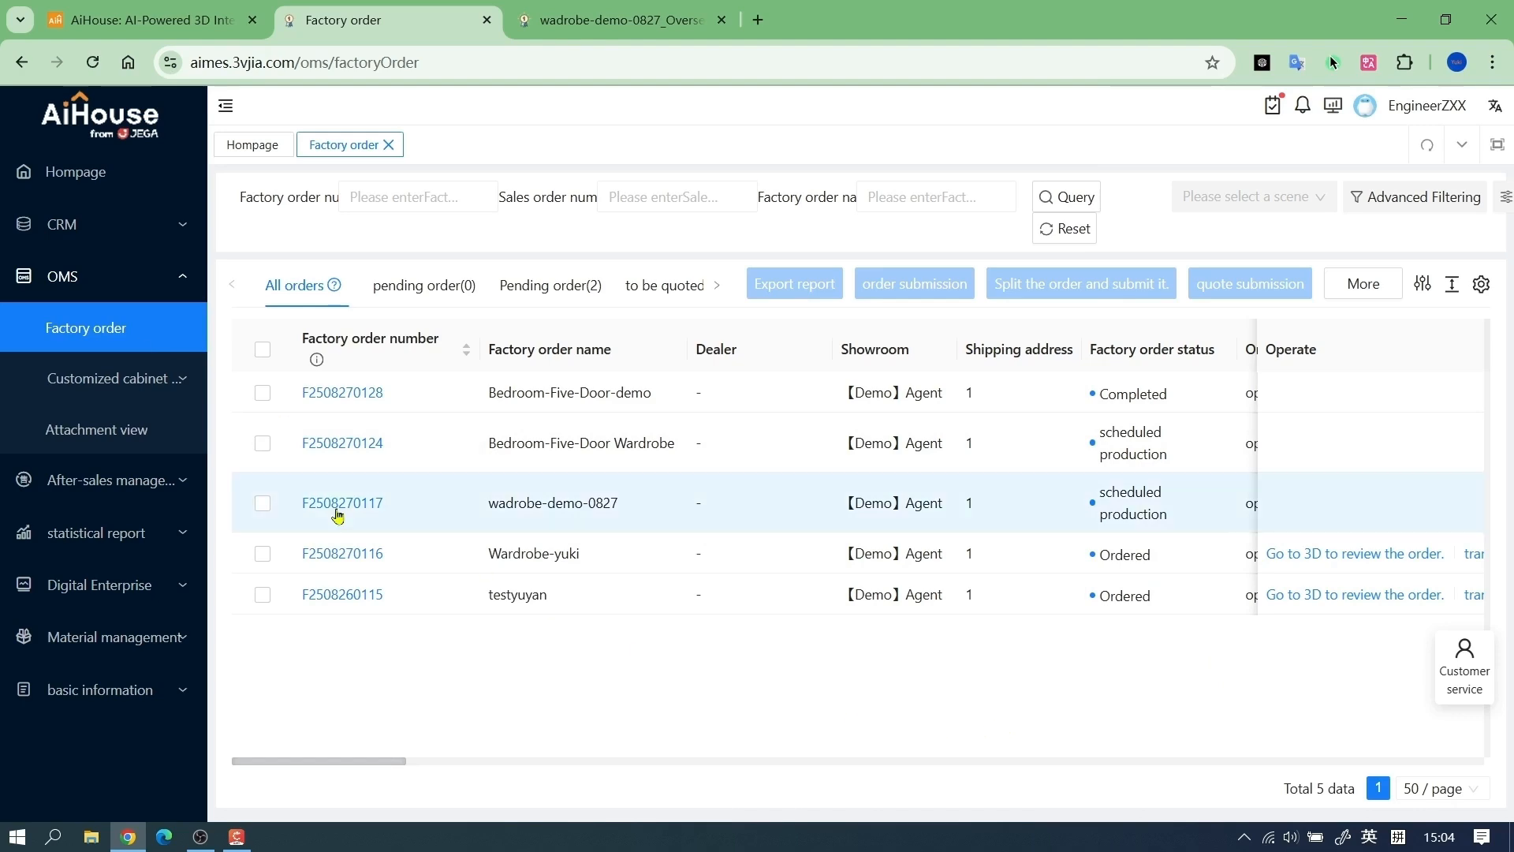
# Open the factory order wadrobe-demo-0827 in the browser's order system and send it to the factory for production
pyautogui.click(338, 507)
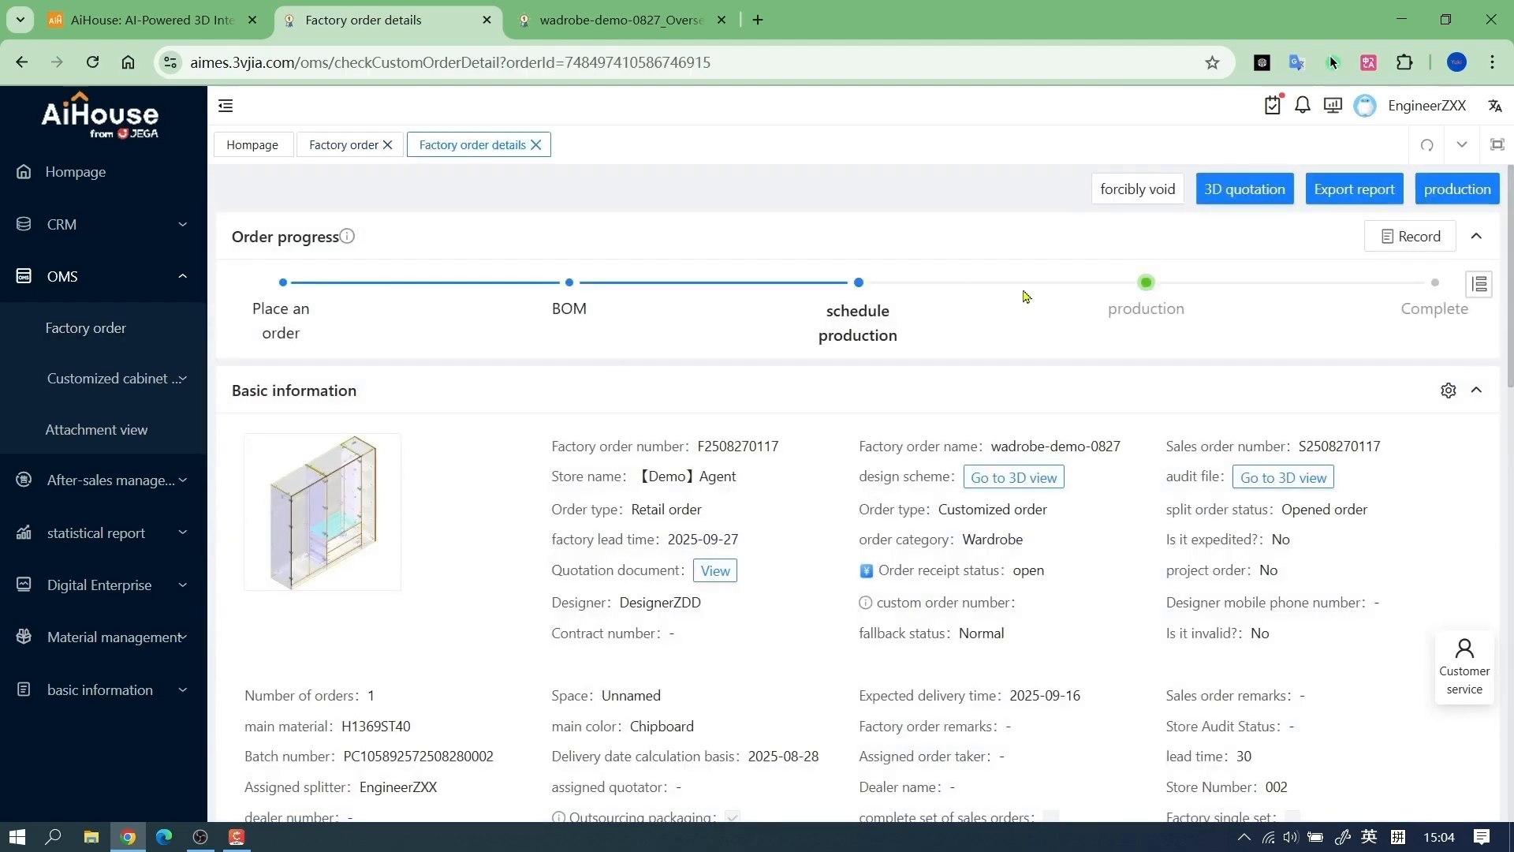
pyautogui.click(1458, 189)
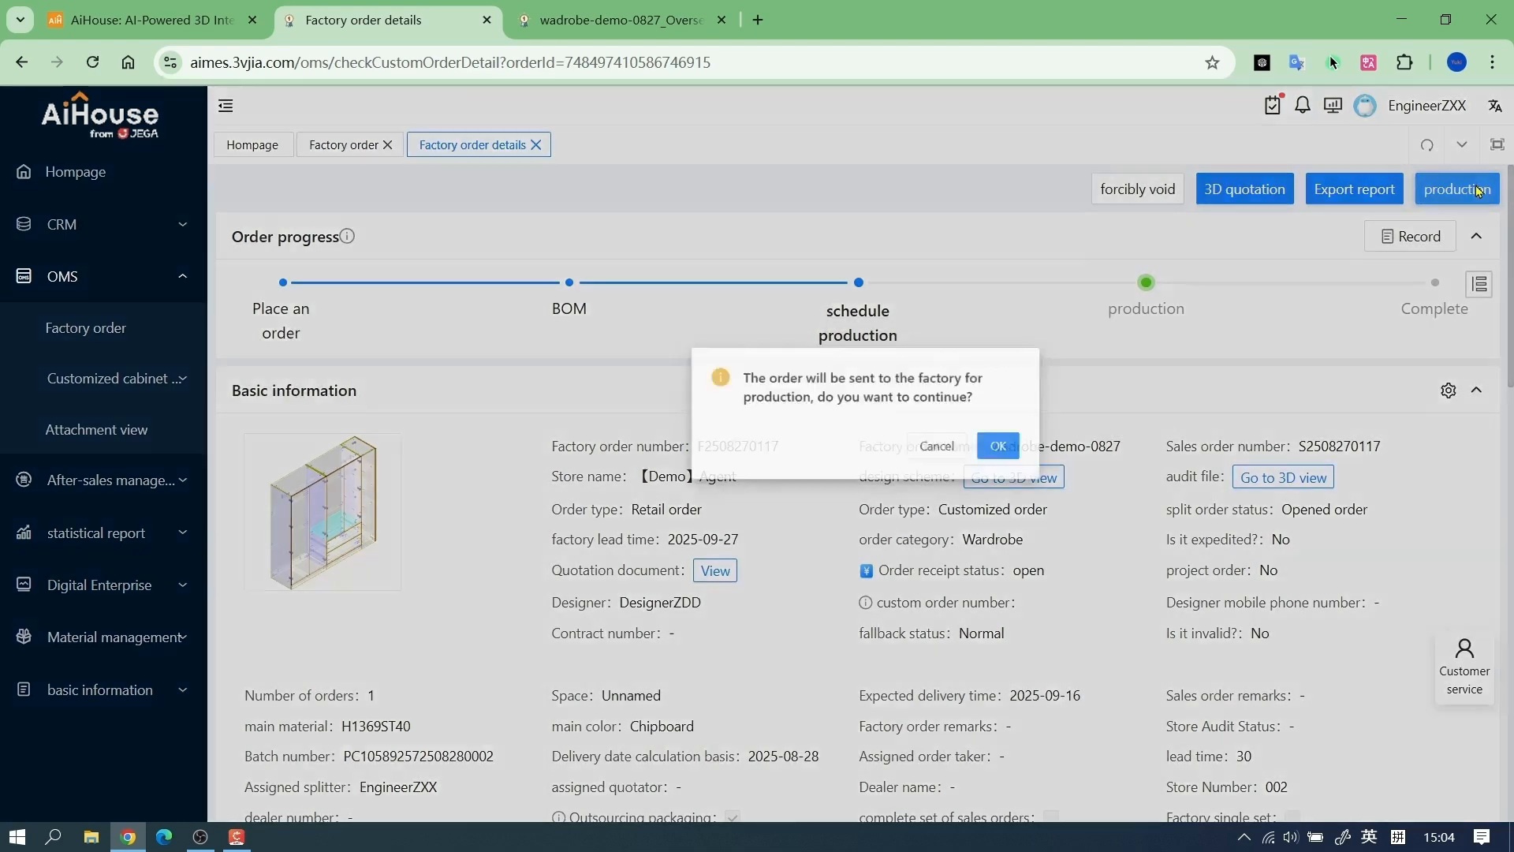
pyautogui.moveTo(617, 414); pyautogui.dragTo(885, 433)
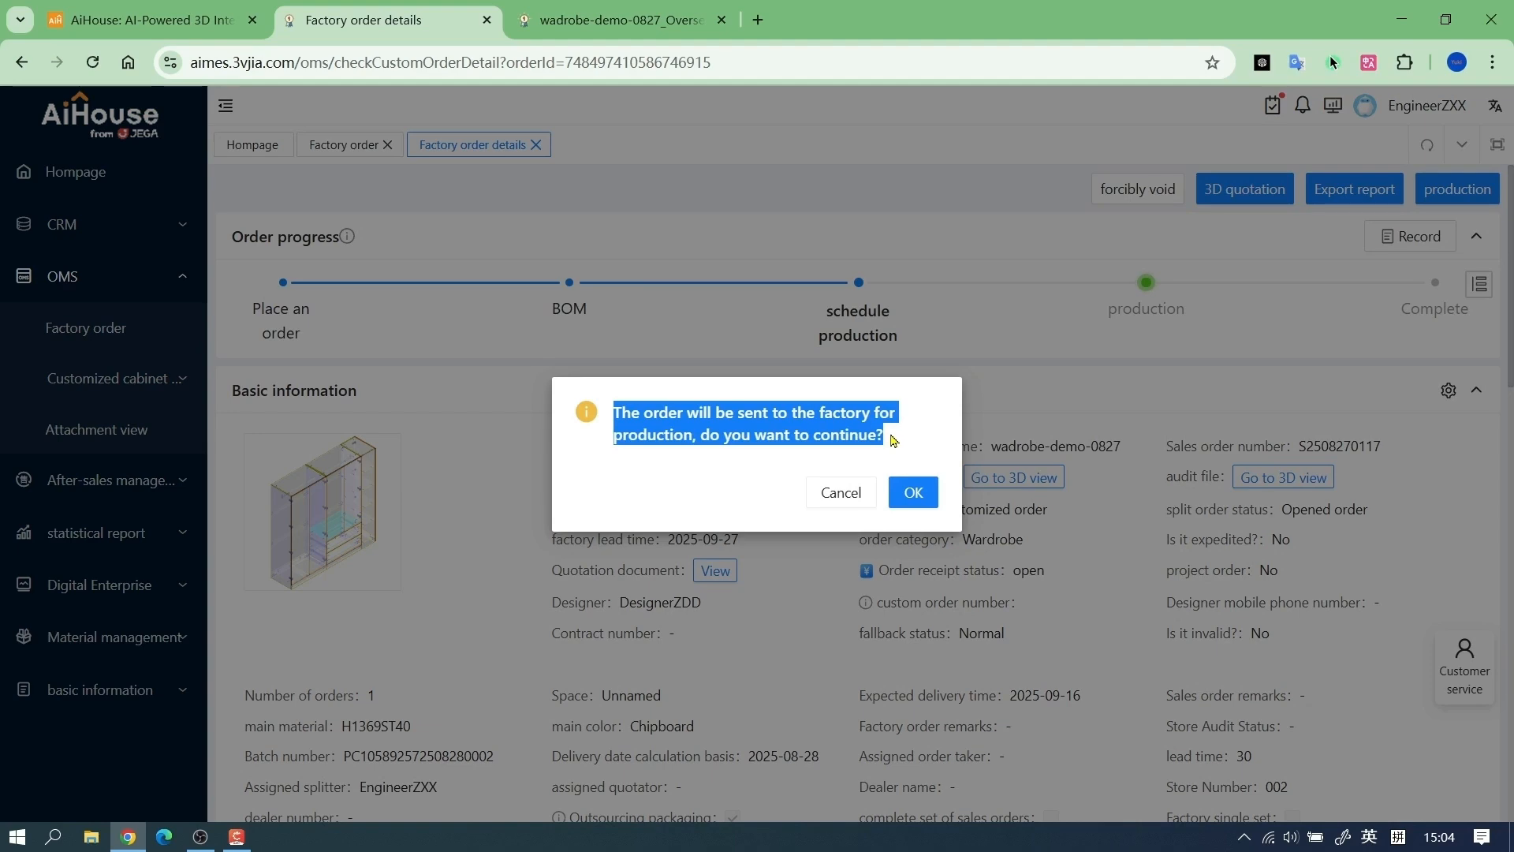
pyautogui.click(913, 492)
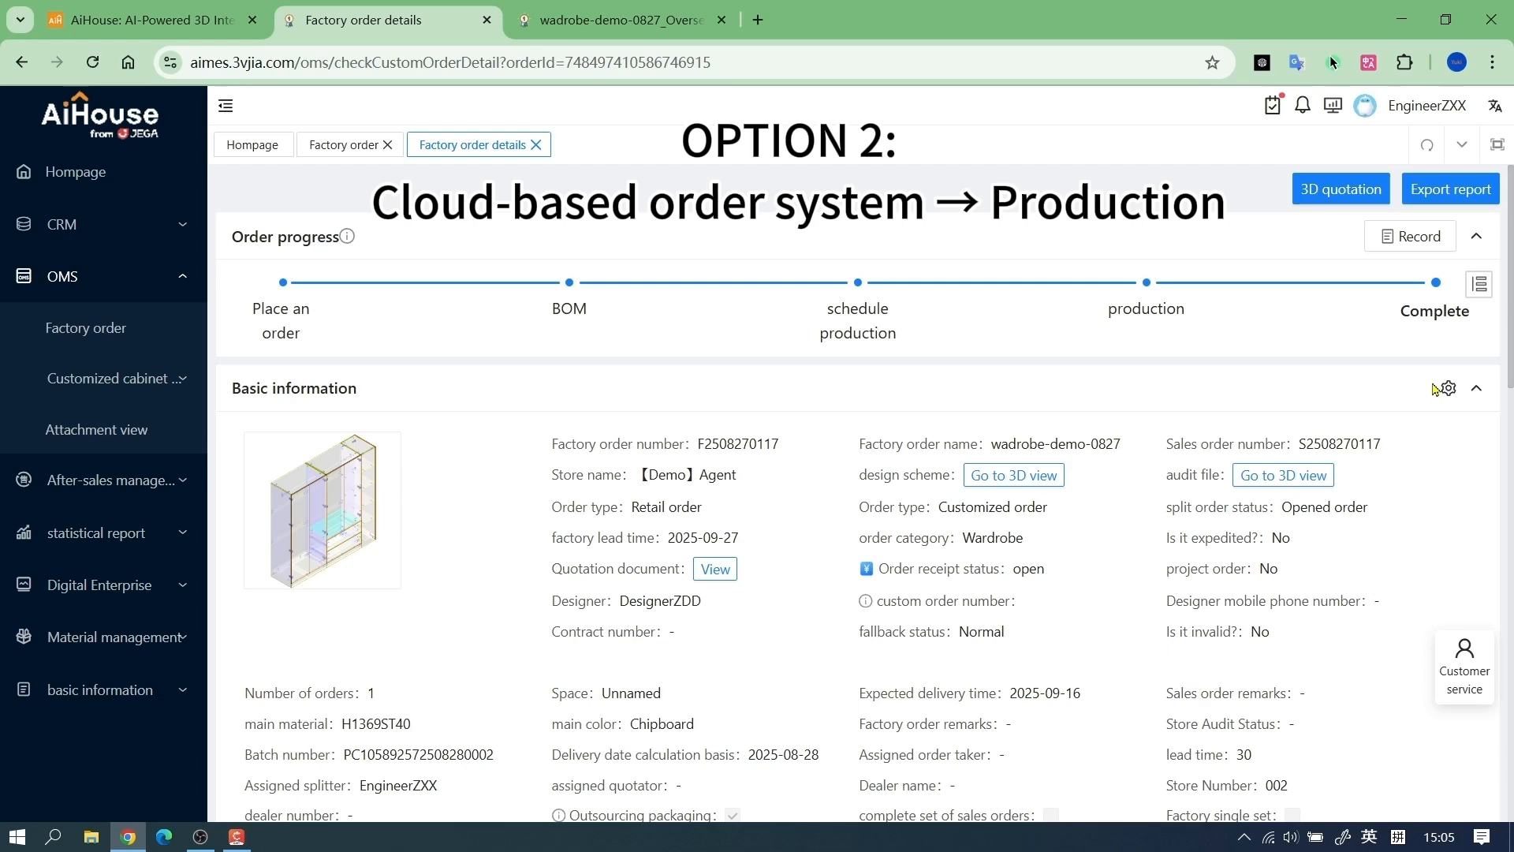
# Create a speed order named Cust A-Address-0827 with order type Others from the CRM sales orders and continue to 3D design
pyautogui.click(83, 235)
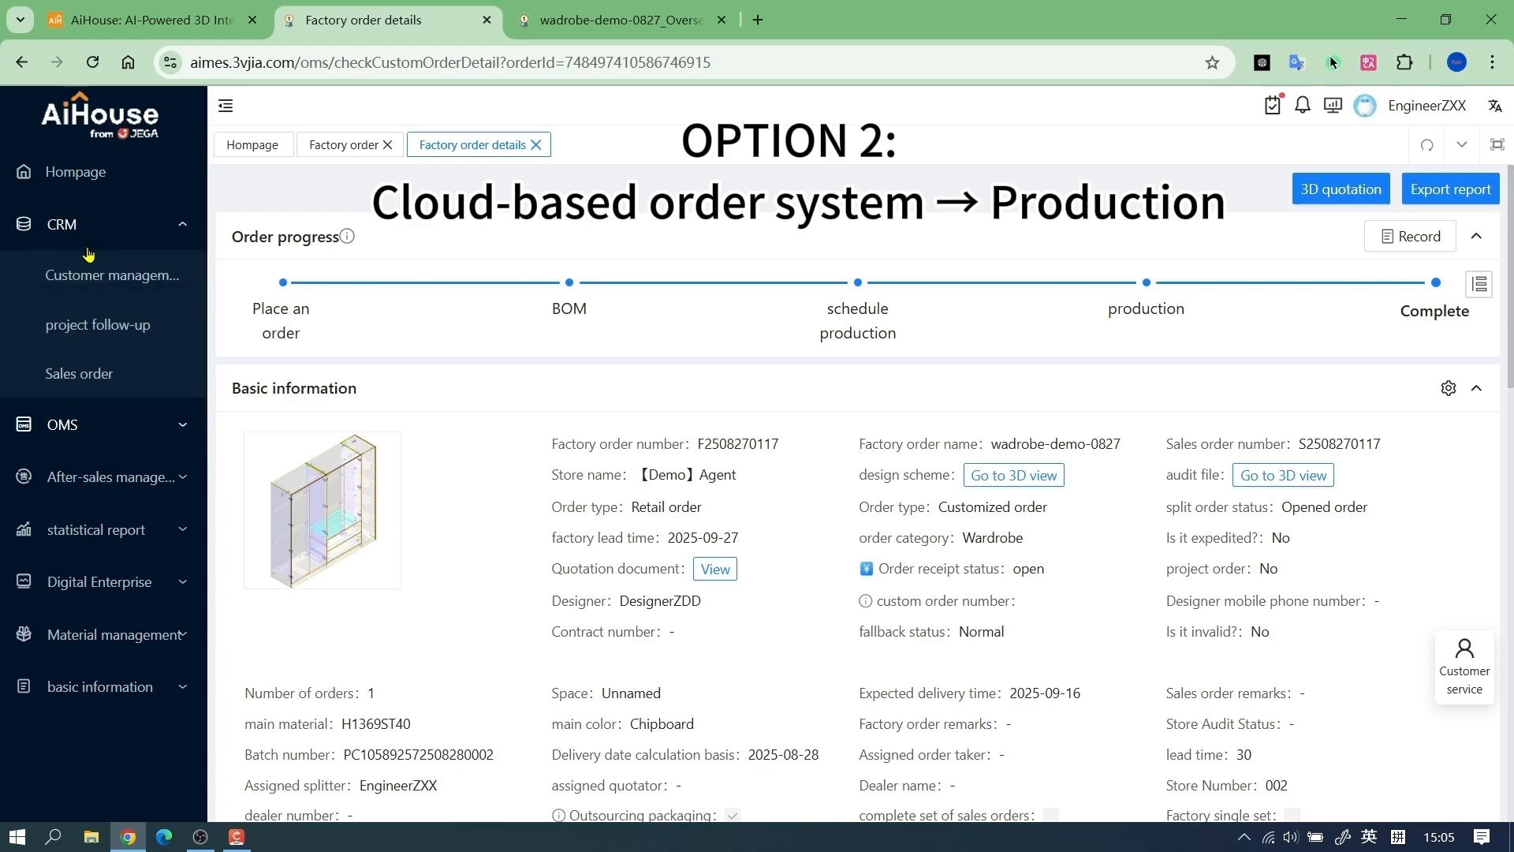
pyautogui.click(92, 386)
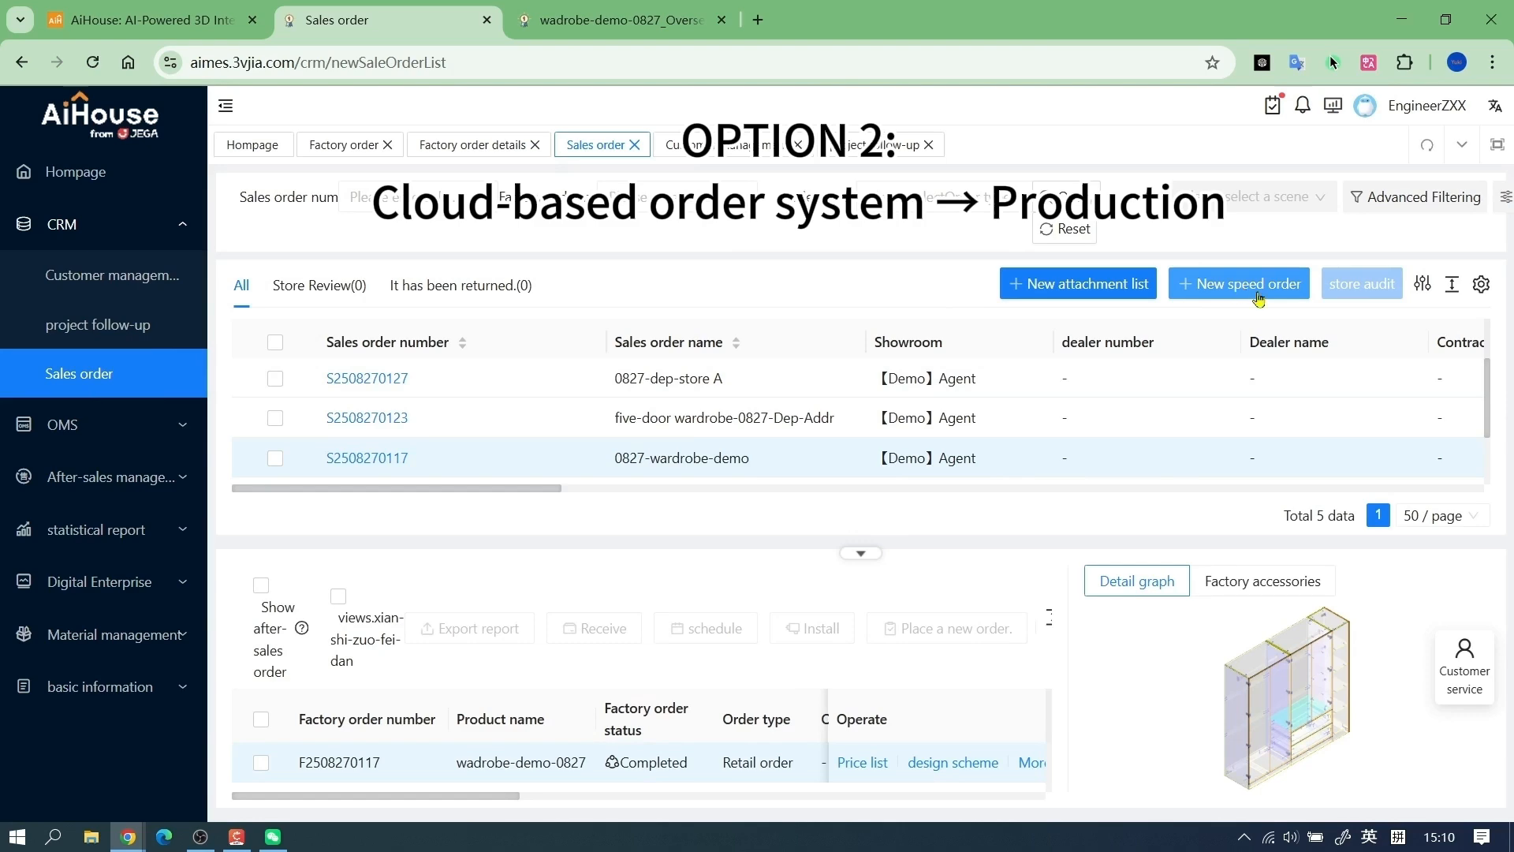
pyautogui.click(1257, 294)
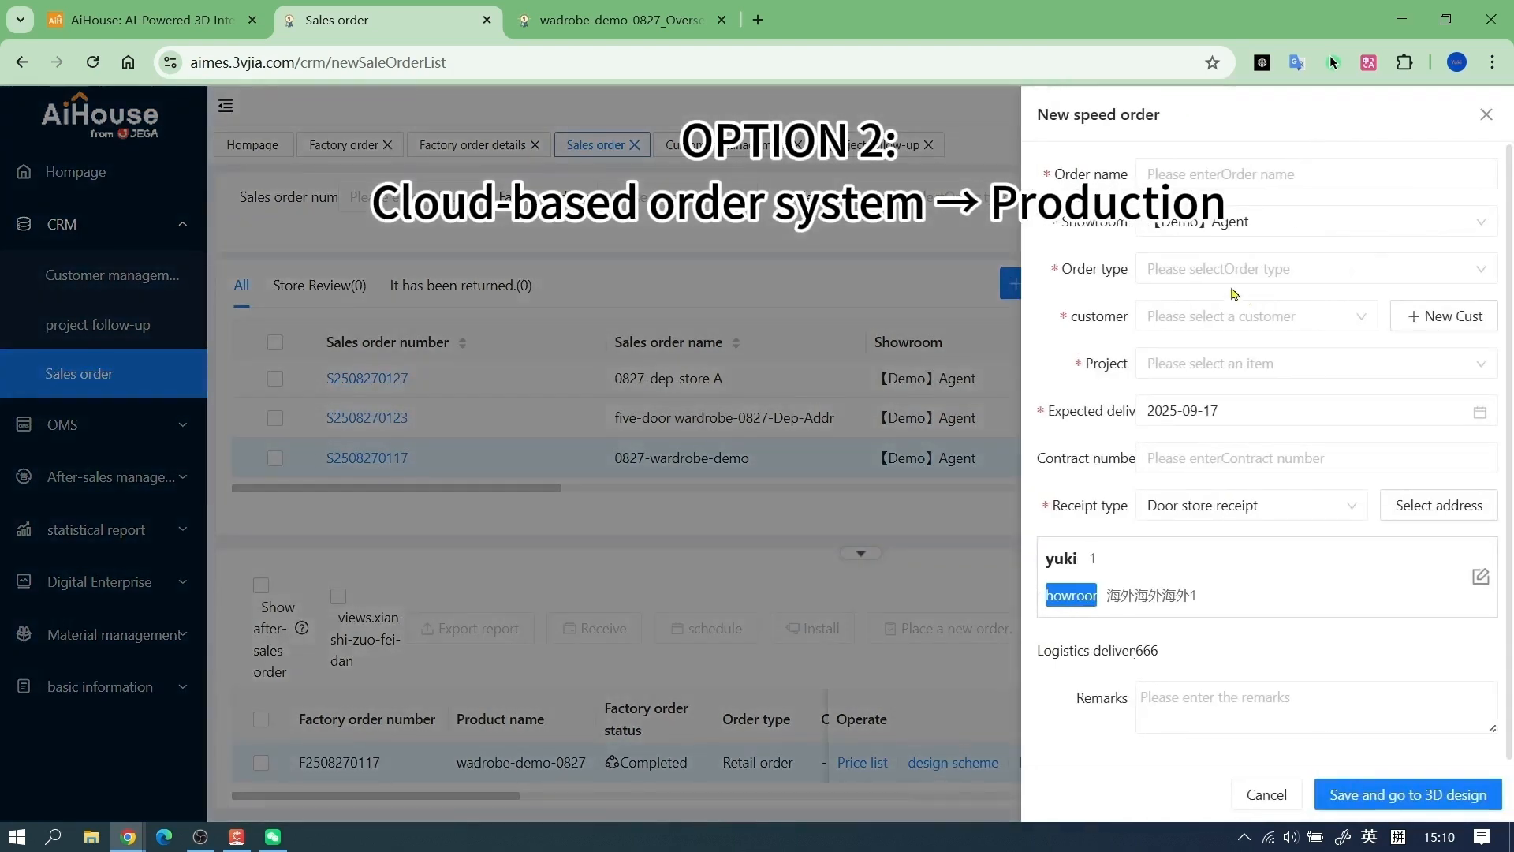
pyautogui.click(1206, 177)
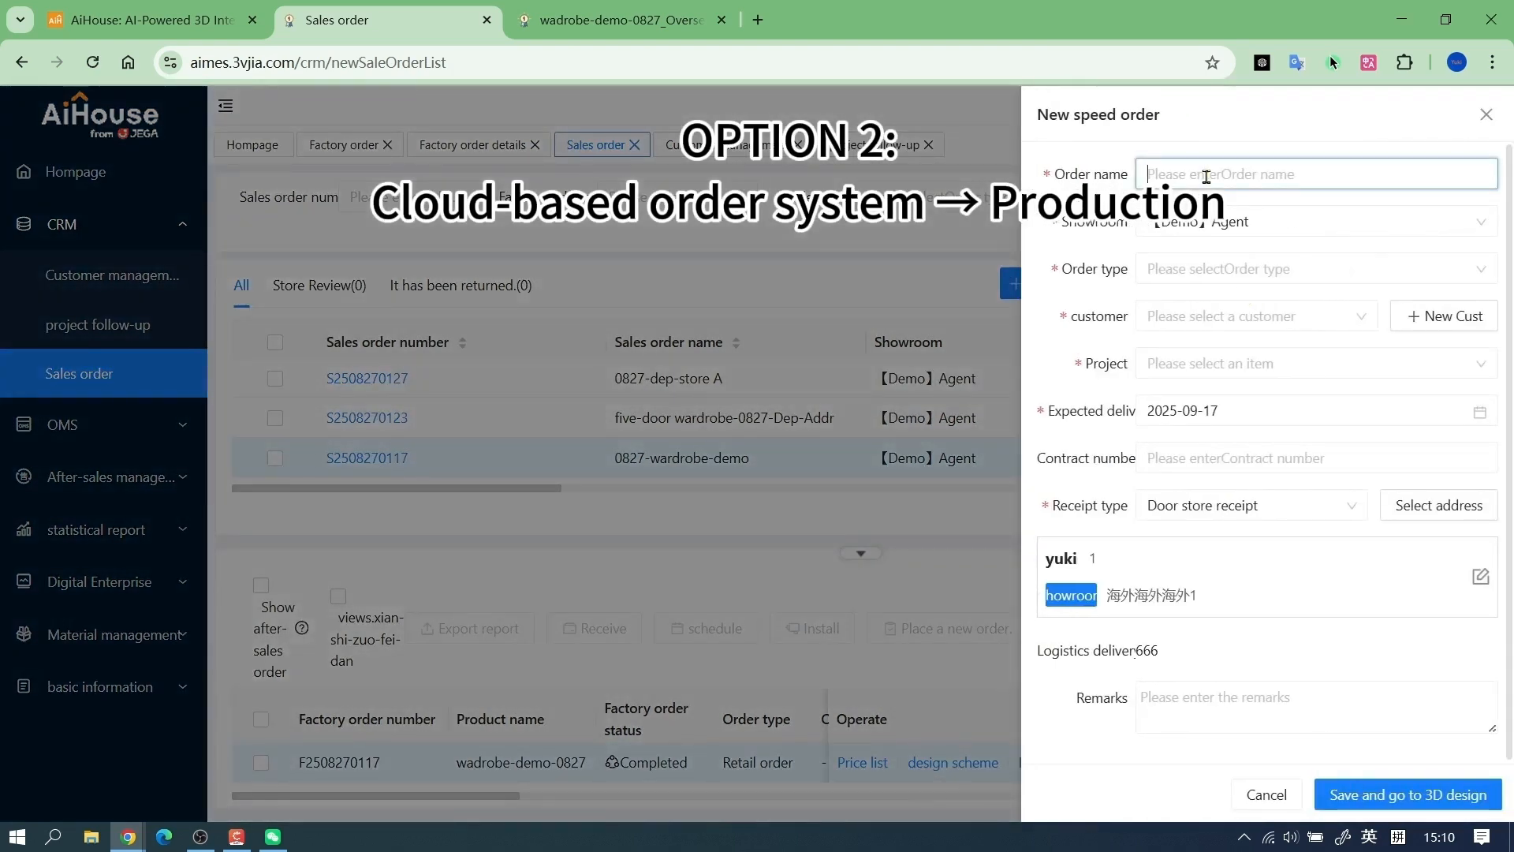
pyautogui.write('Cust A-Address-0827')
pyautogui.click(1175, 272)
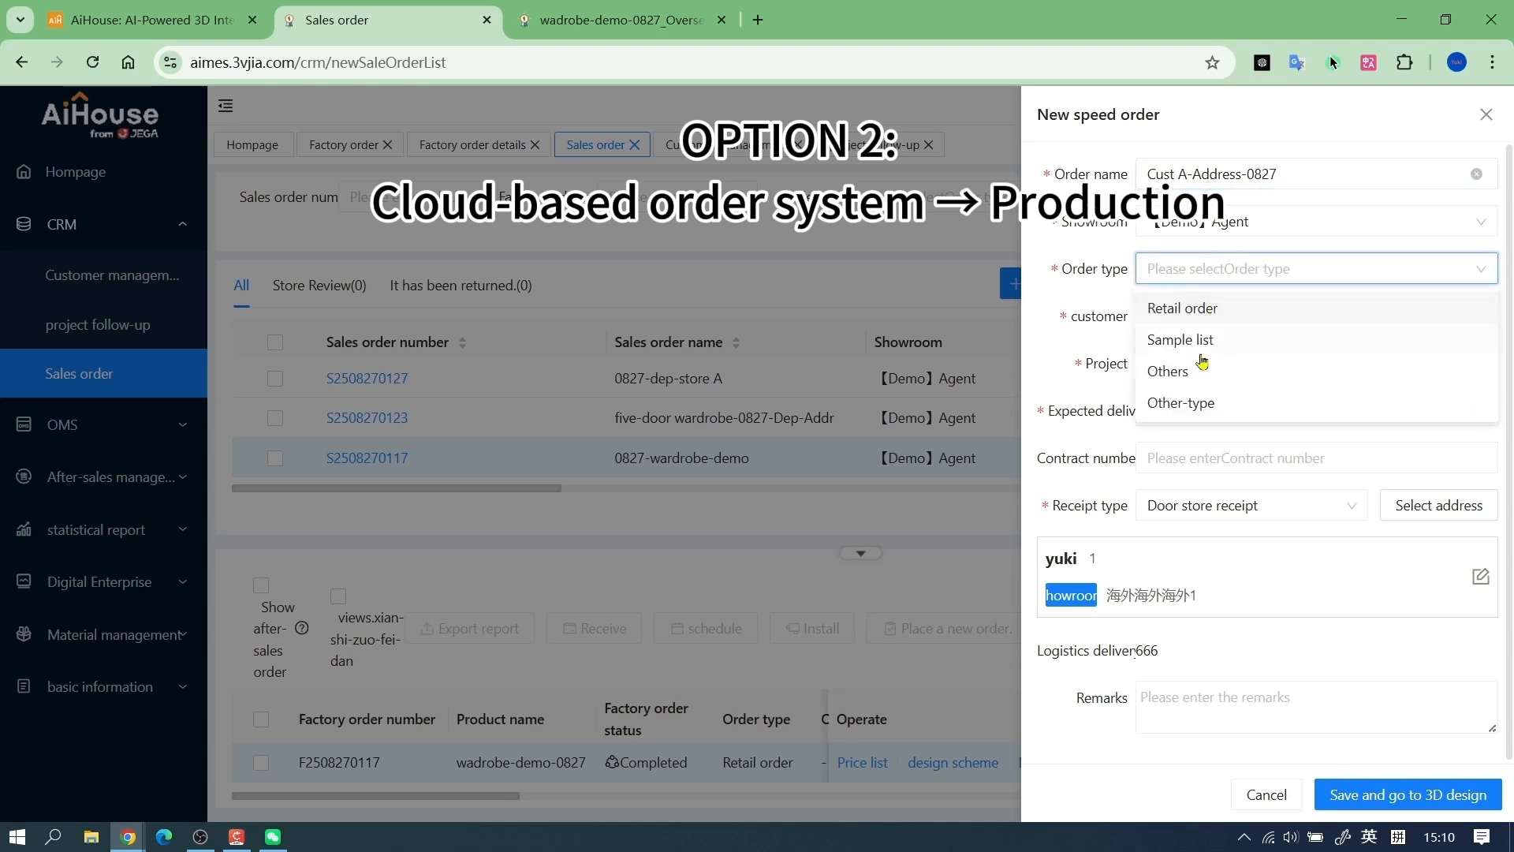
pyautogui.click(1201, 366)
pyautogui.click(1416, 798)
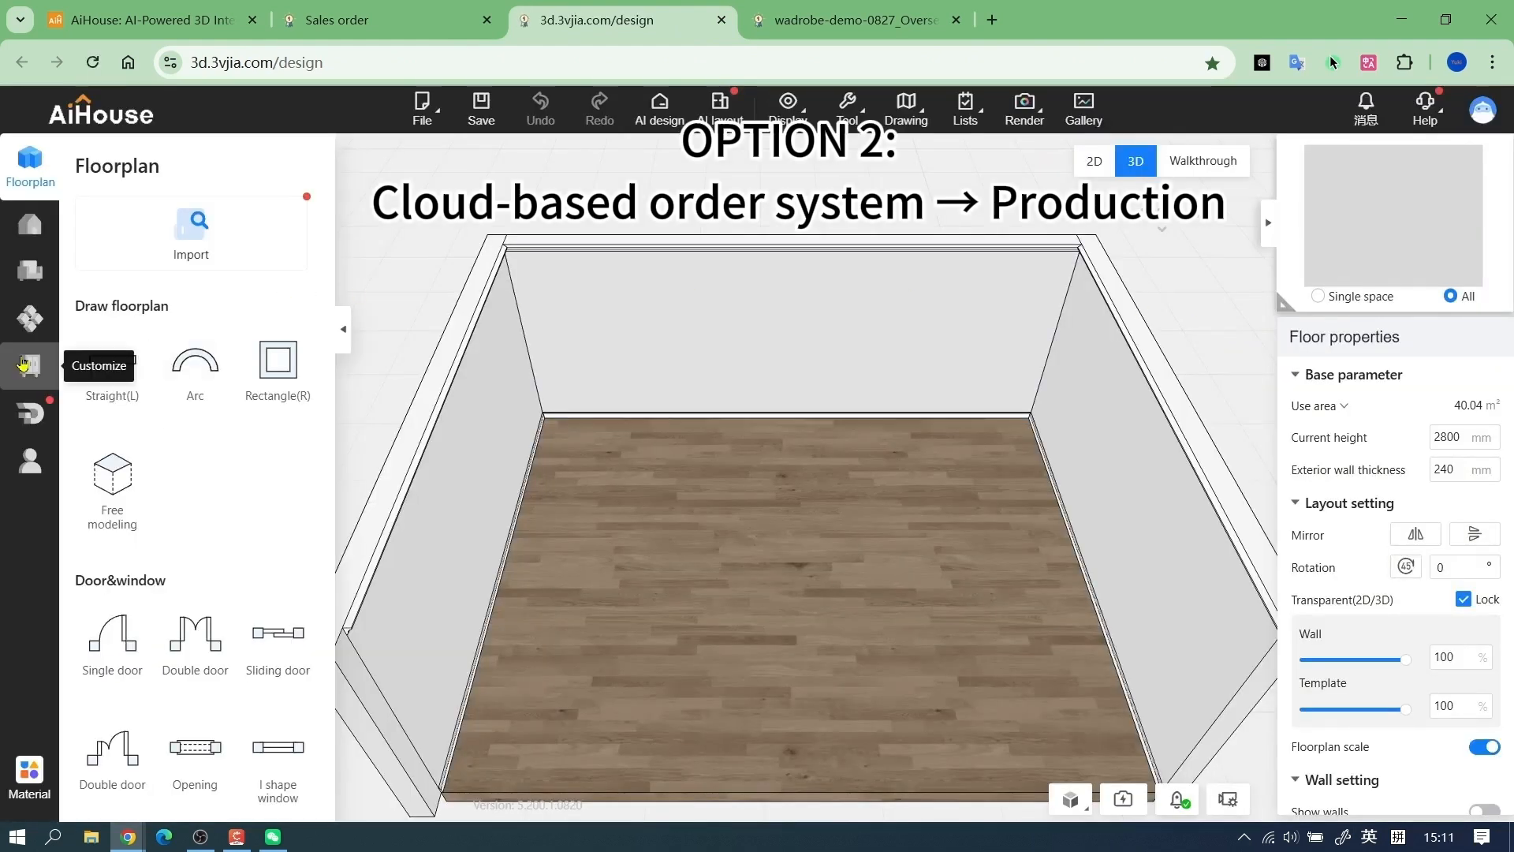
# Start wardrobe customization and place the 2250*550*2100 Five-Door Wardrobe from the combined Test library against the room's back wall
pyautogui.click(24, 364)
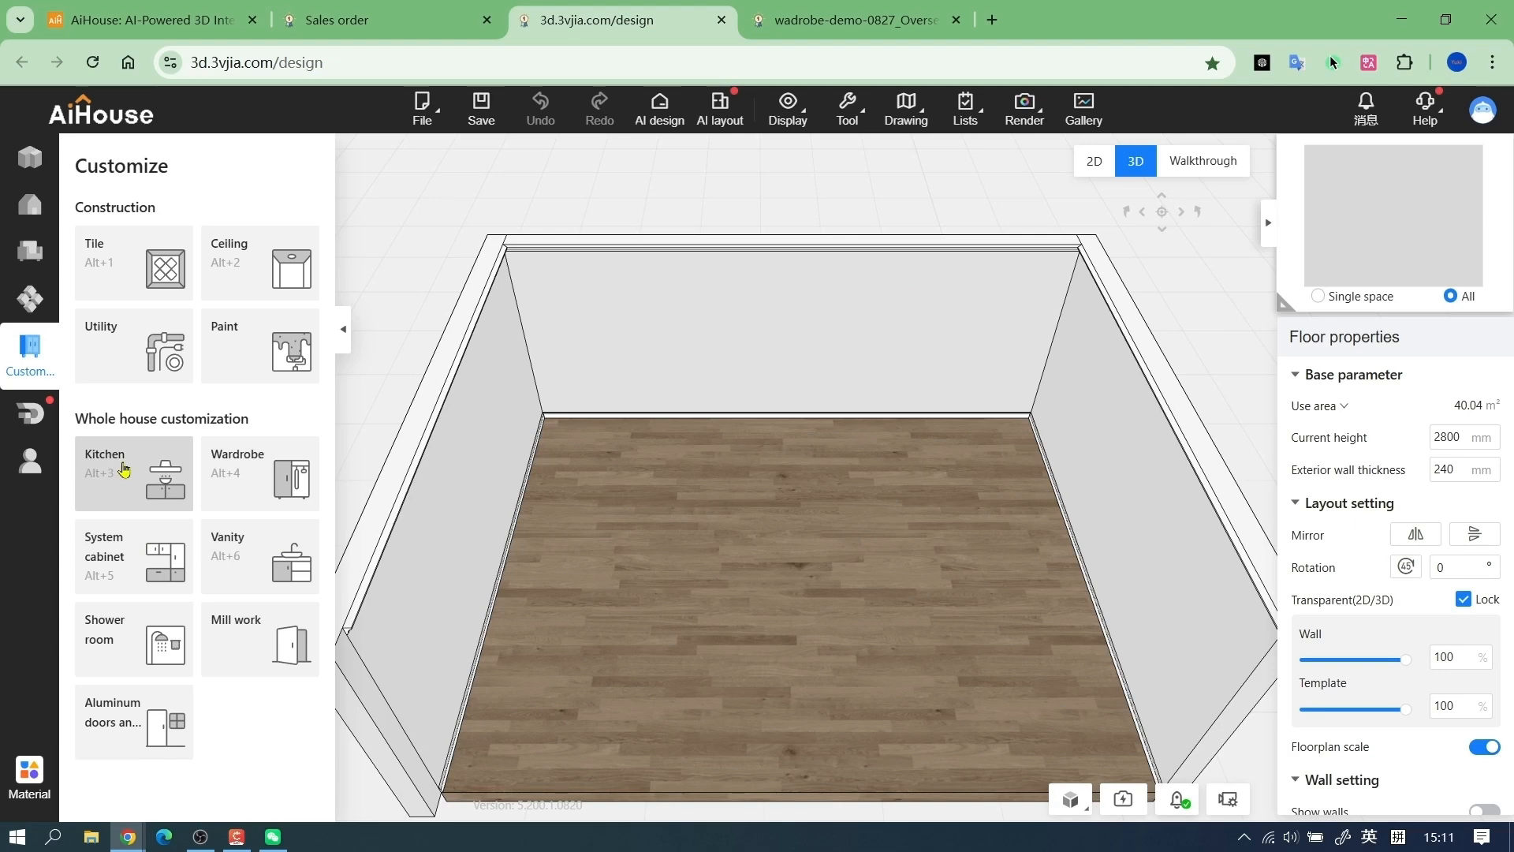
pyautogui.click(124, 469)
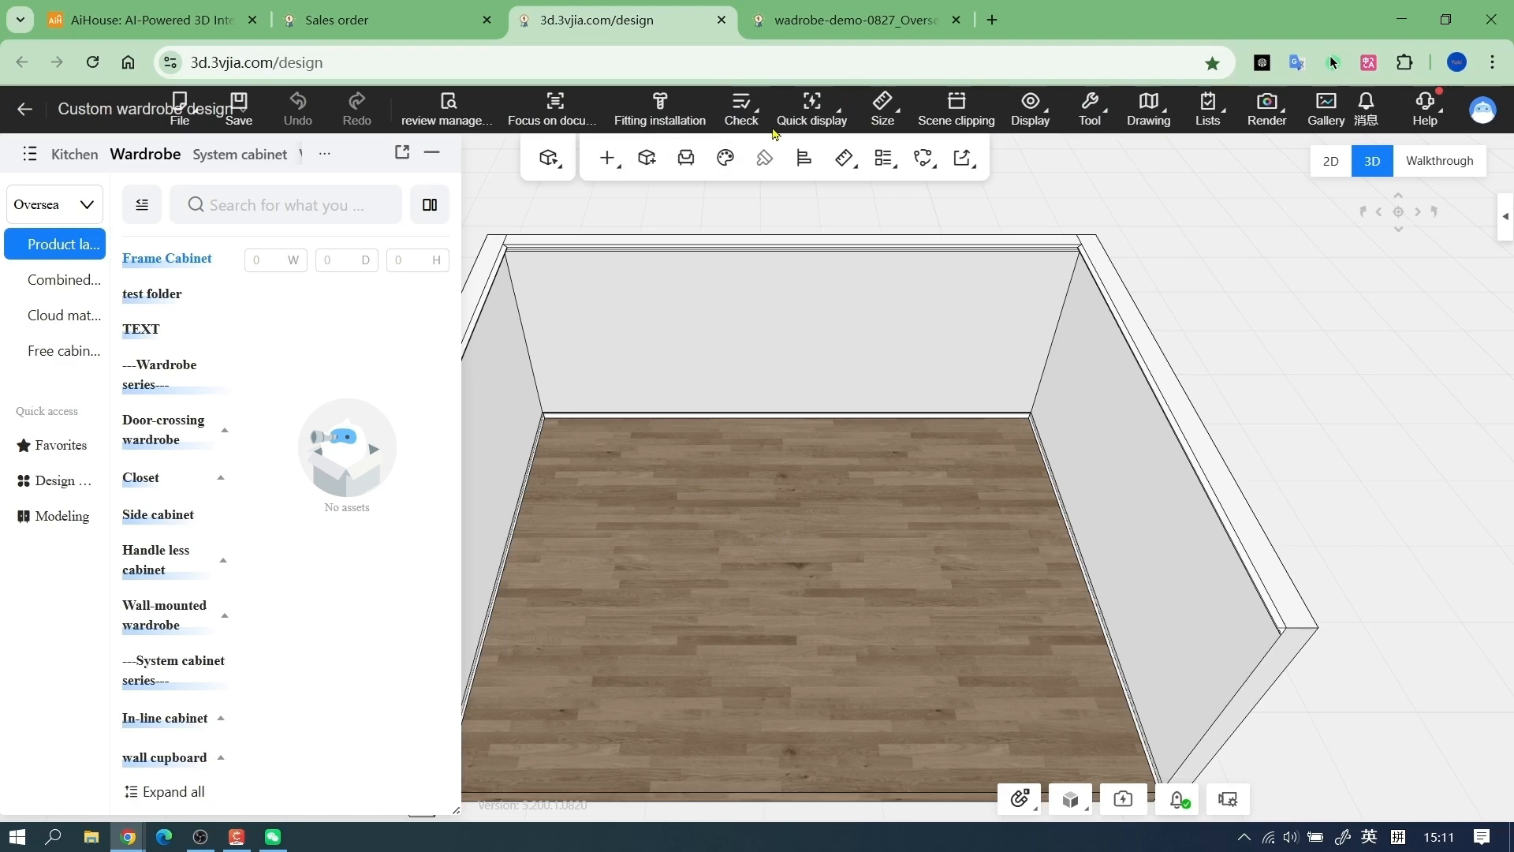
pyautogui.click(56, 279)
pyautogui.click(161, 706)
pyautogui.click(170, 734)
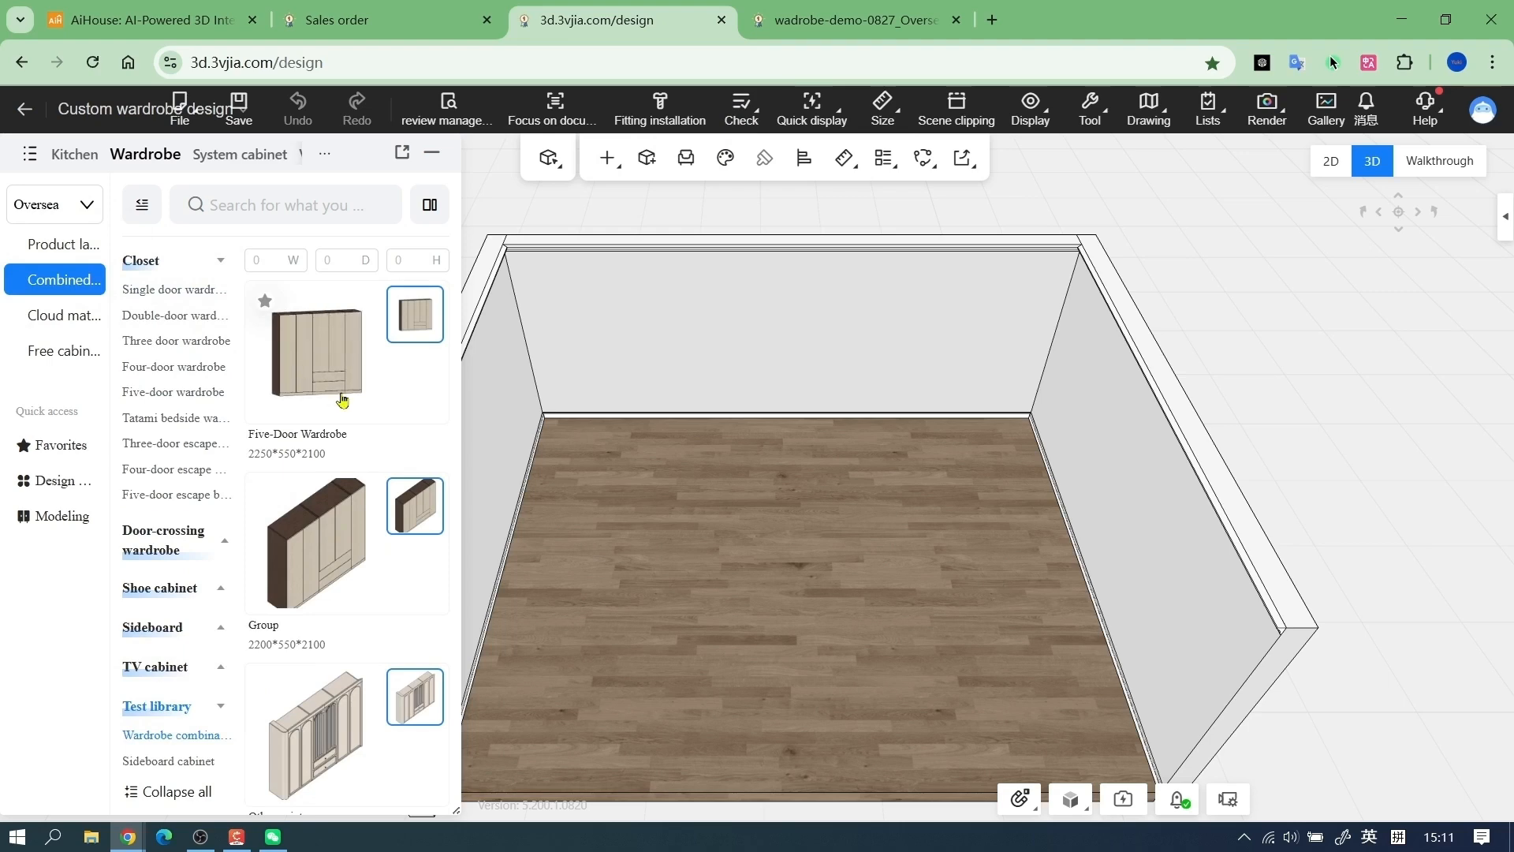
pyautogui.moveTo(321, 376); pyautogui.dragTo(810, 338)
# Install the Design Engineer 12 fittings with Minifix12, Menobohinge and DTCSide on the wardrobe and run the design check
pyautogui.moveTo(991, 353); pyautogui.dragTo(943, 413)
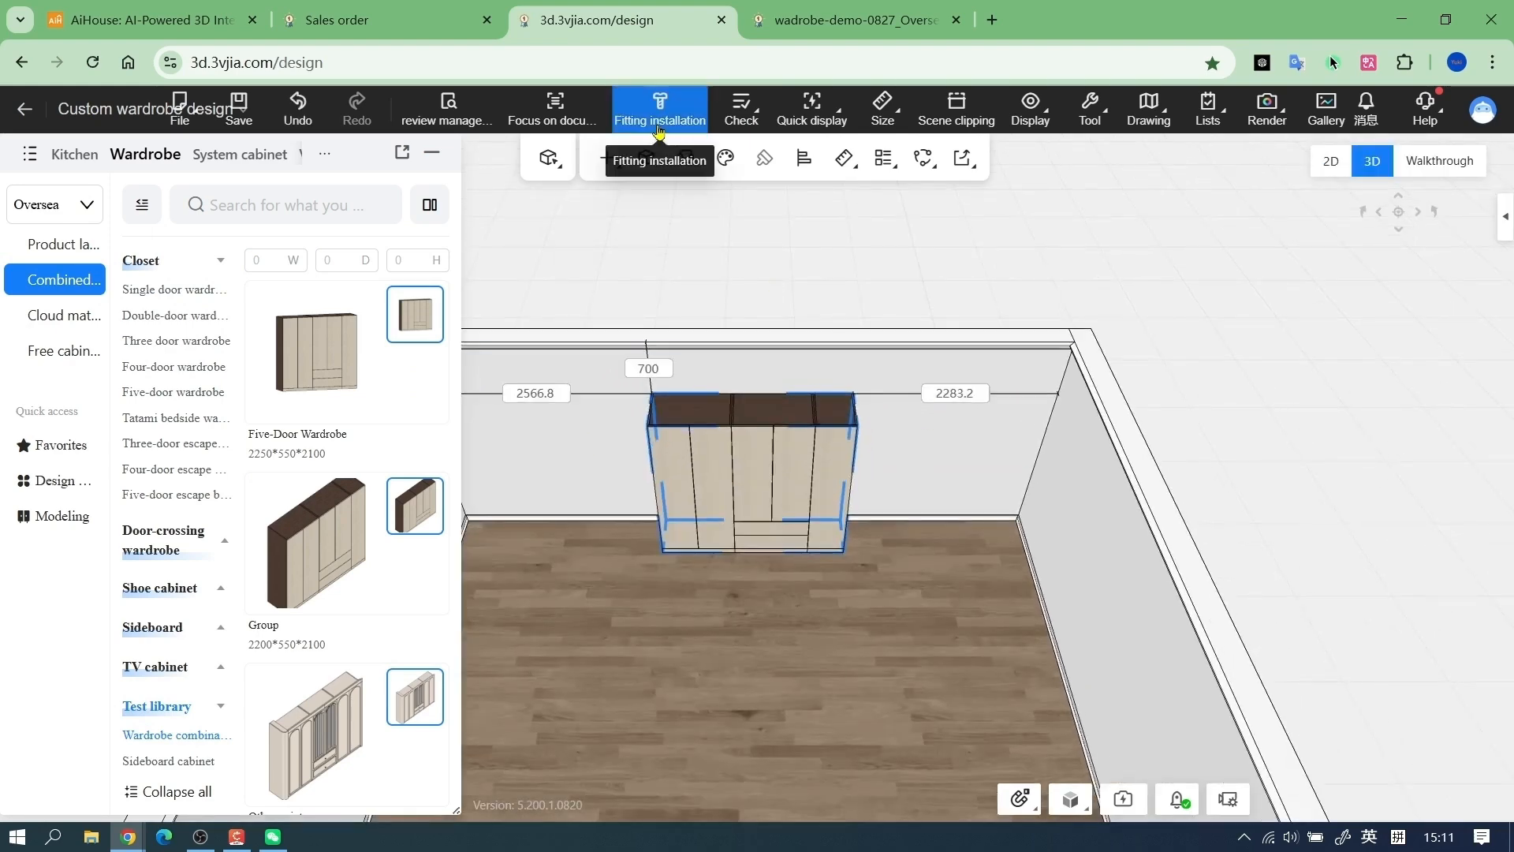
pyautogui.click(659, 126)
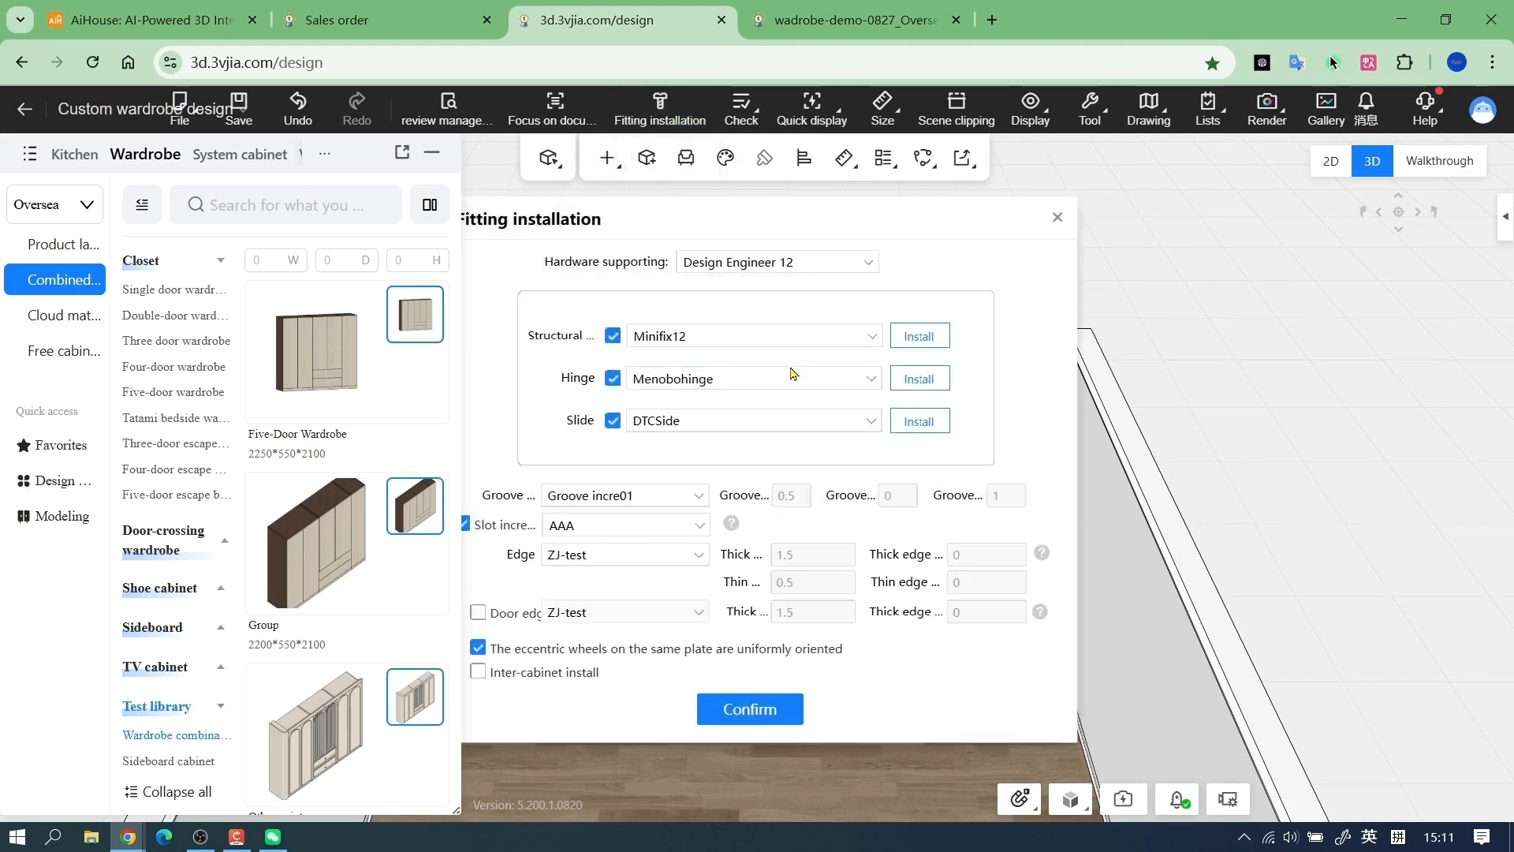
pyautogui.click(757, 710)
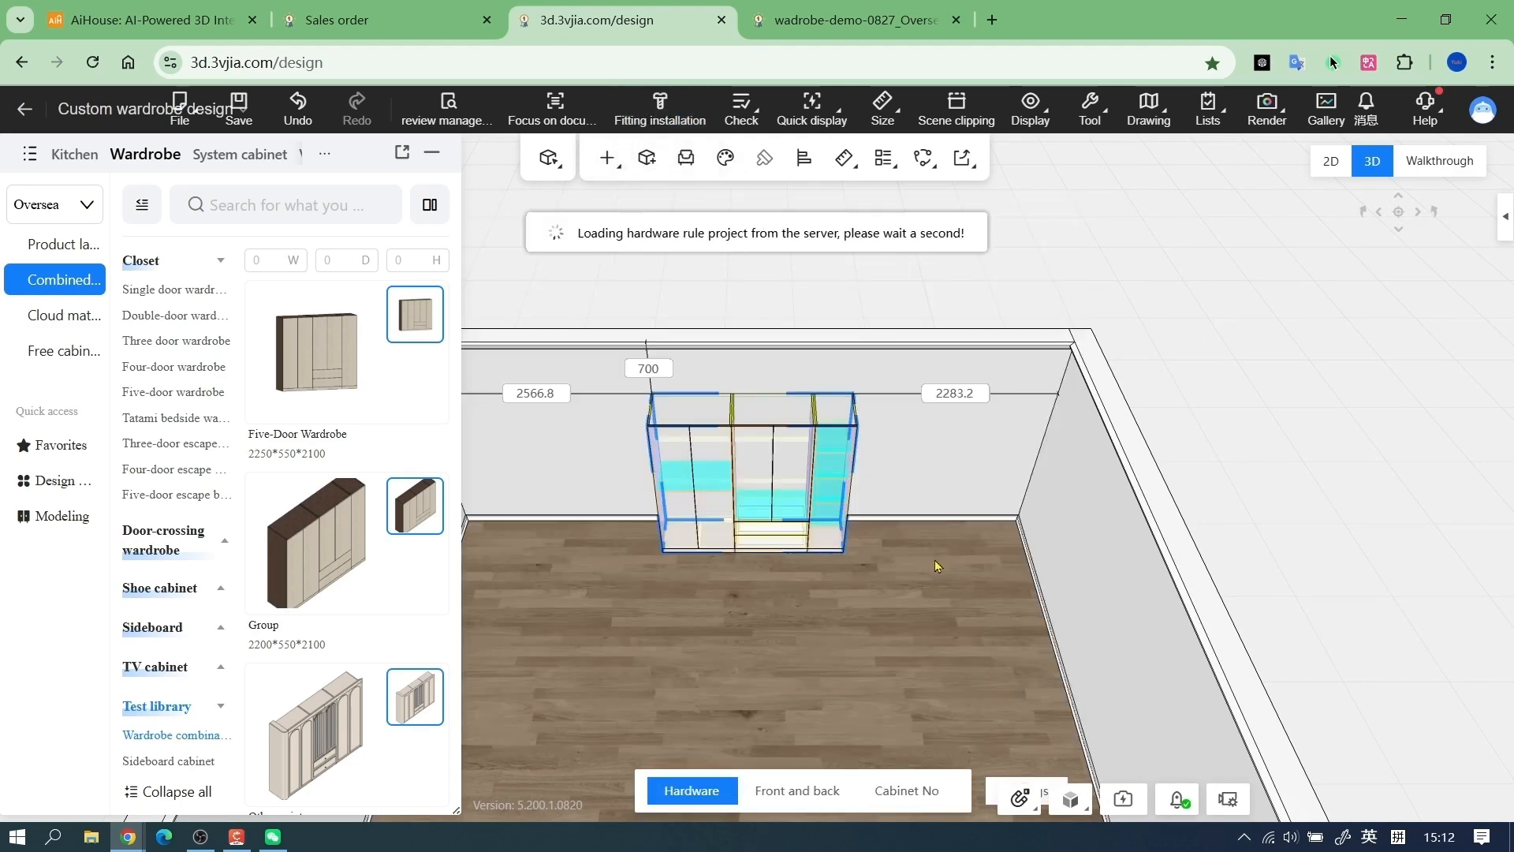
pyautogui.click(742, 118)
pyautogui.click(780, 158)
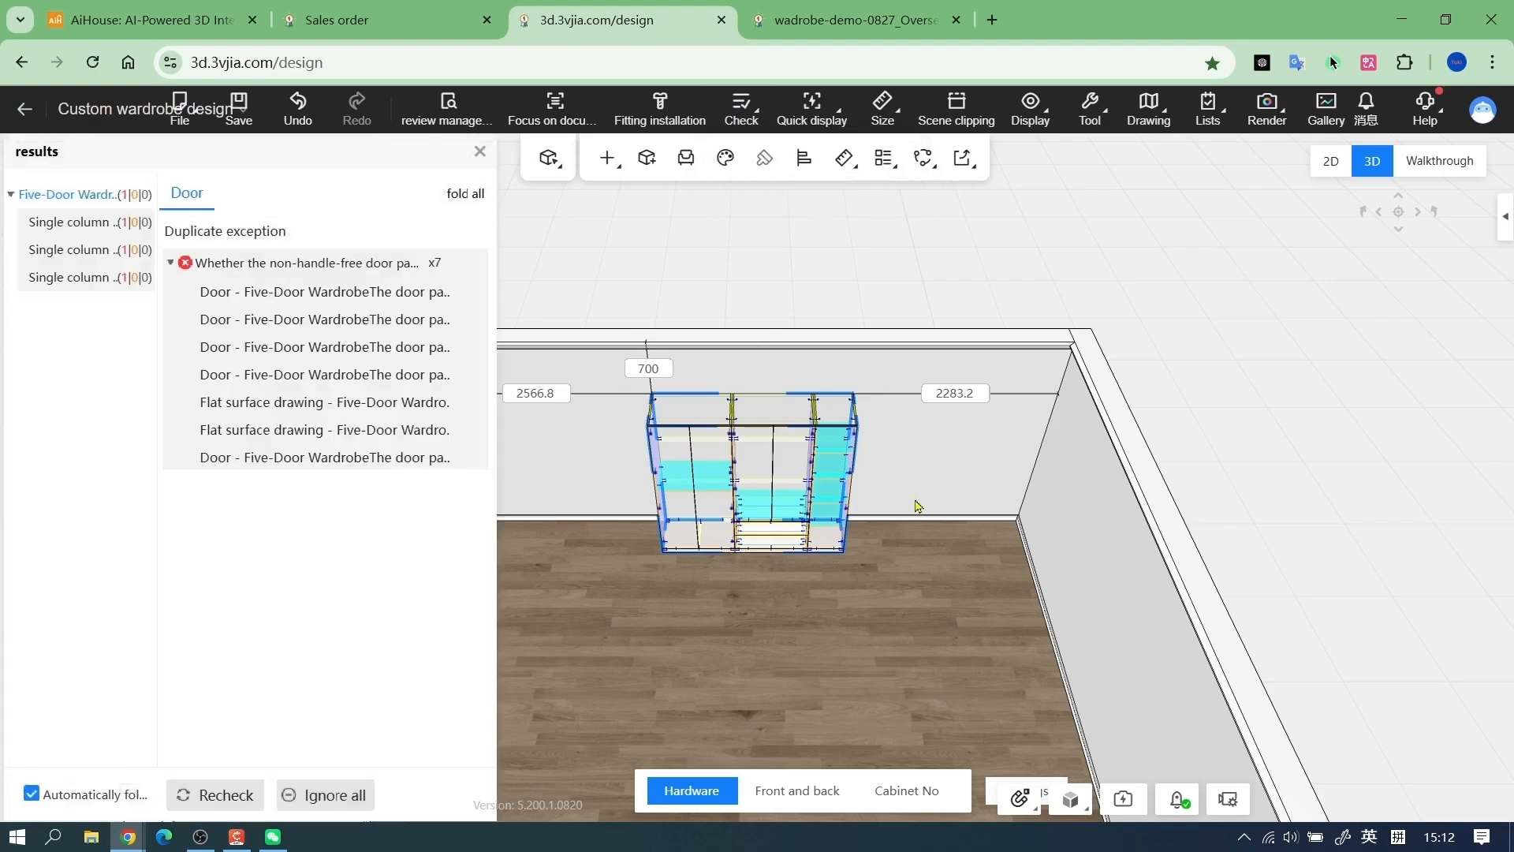
# Deselect the wardrobe and close the design check results
pyautogui.moveTo(914, 505); pyautogui.dragTo(905, 394)
pyautogui.scroll(3, 904, 394)
pyautogui.rightClick(929, 394)
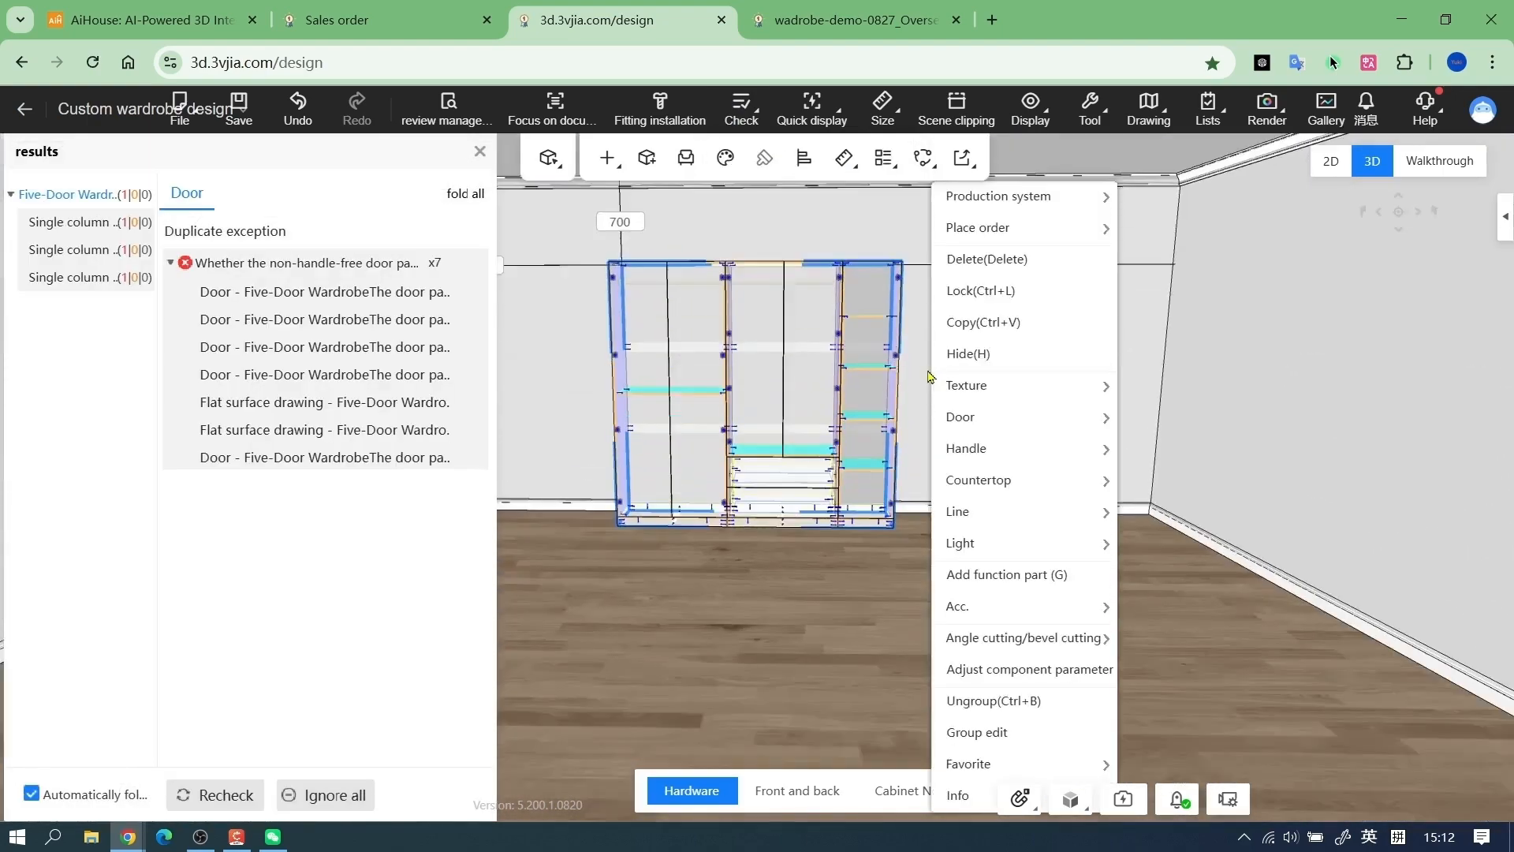
pyautogui.moveTo(960, 416)
pyautogui.click(528, 385)
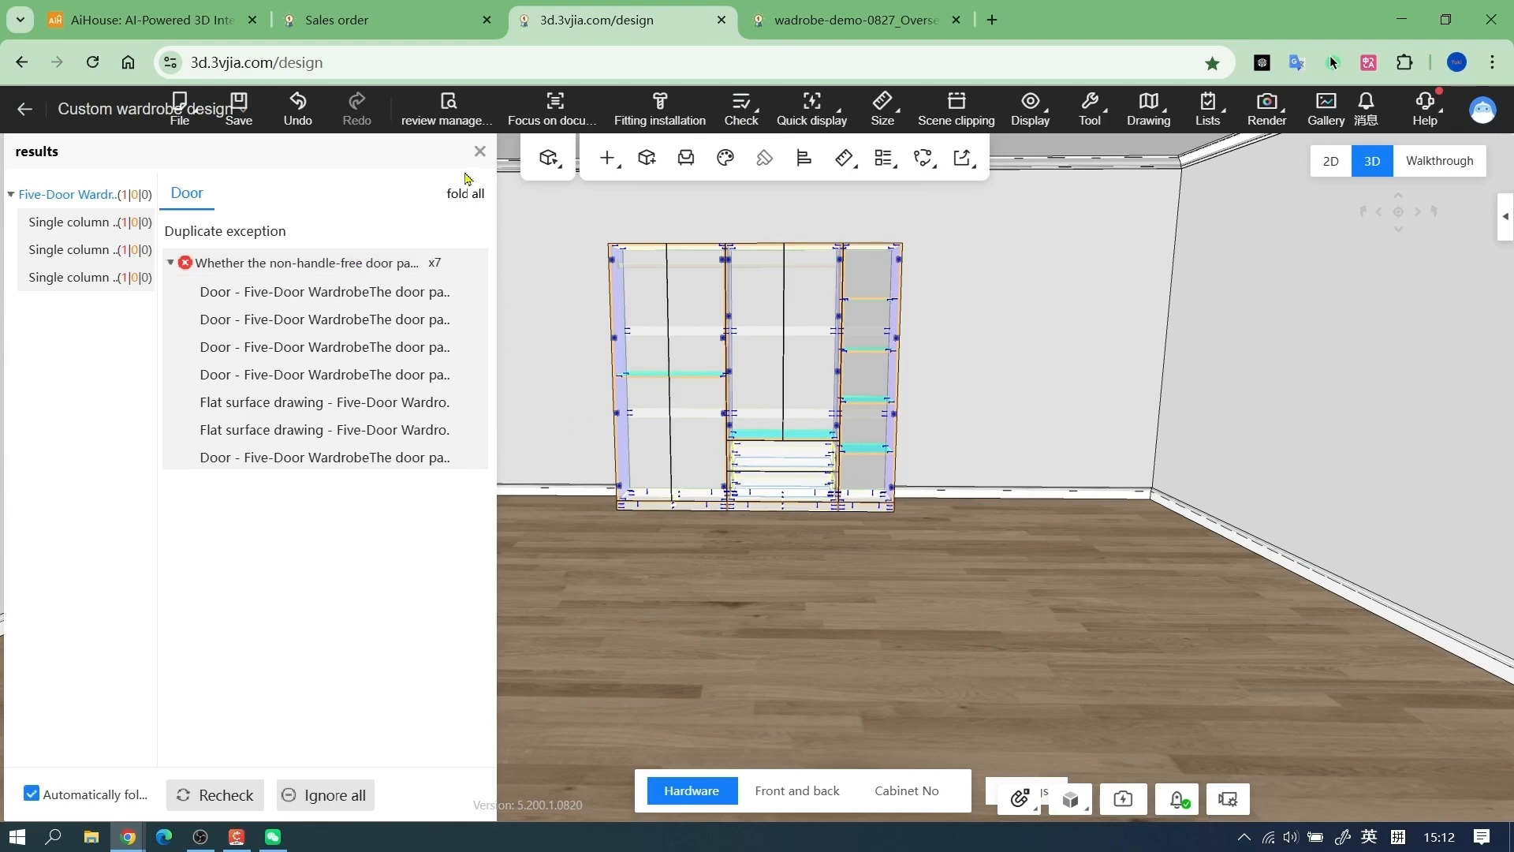
pyautogui.click(479, 152)
# Add the handle 4124-25 from the cloud library's Classical handle category to all open doors of the wardrobe
pyautogui.scroll(5, 976, 365)
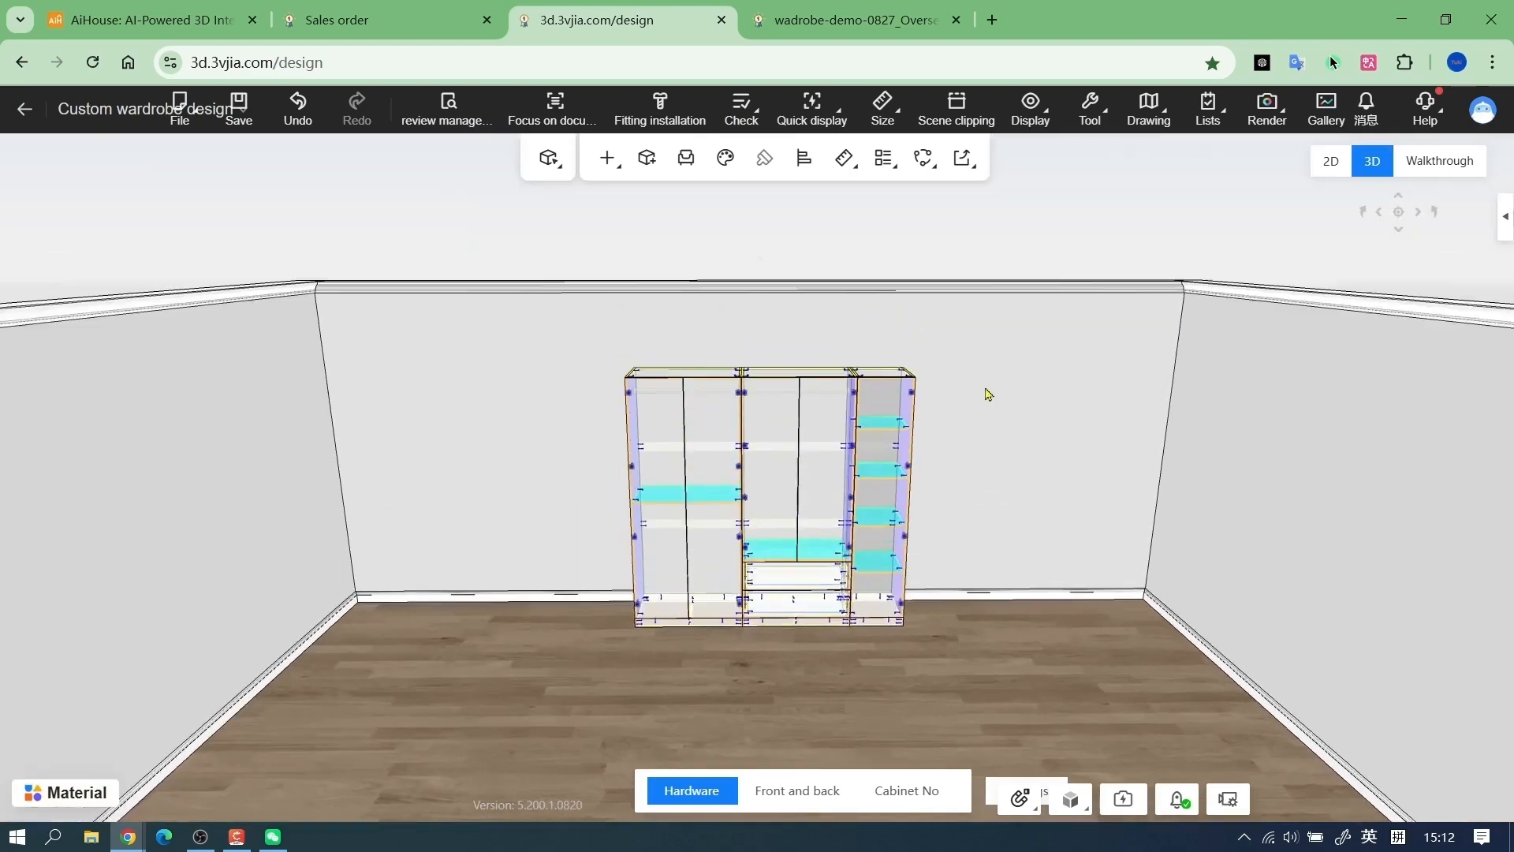
pyautogui.rightClick(903, 423)
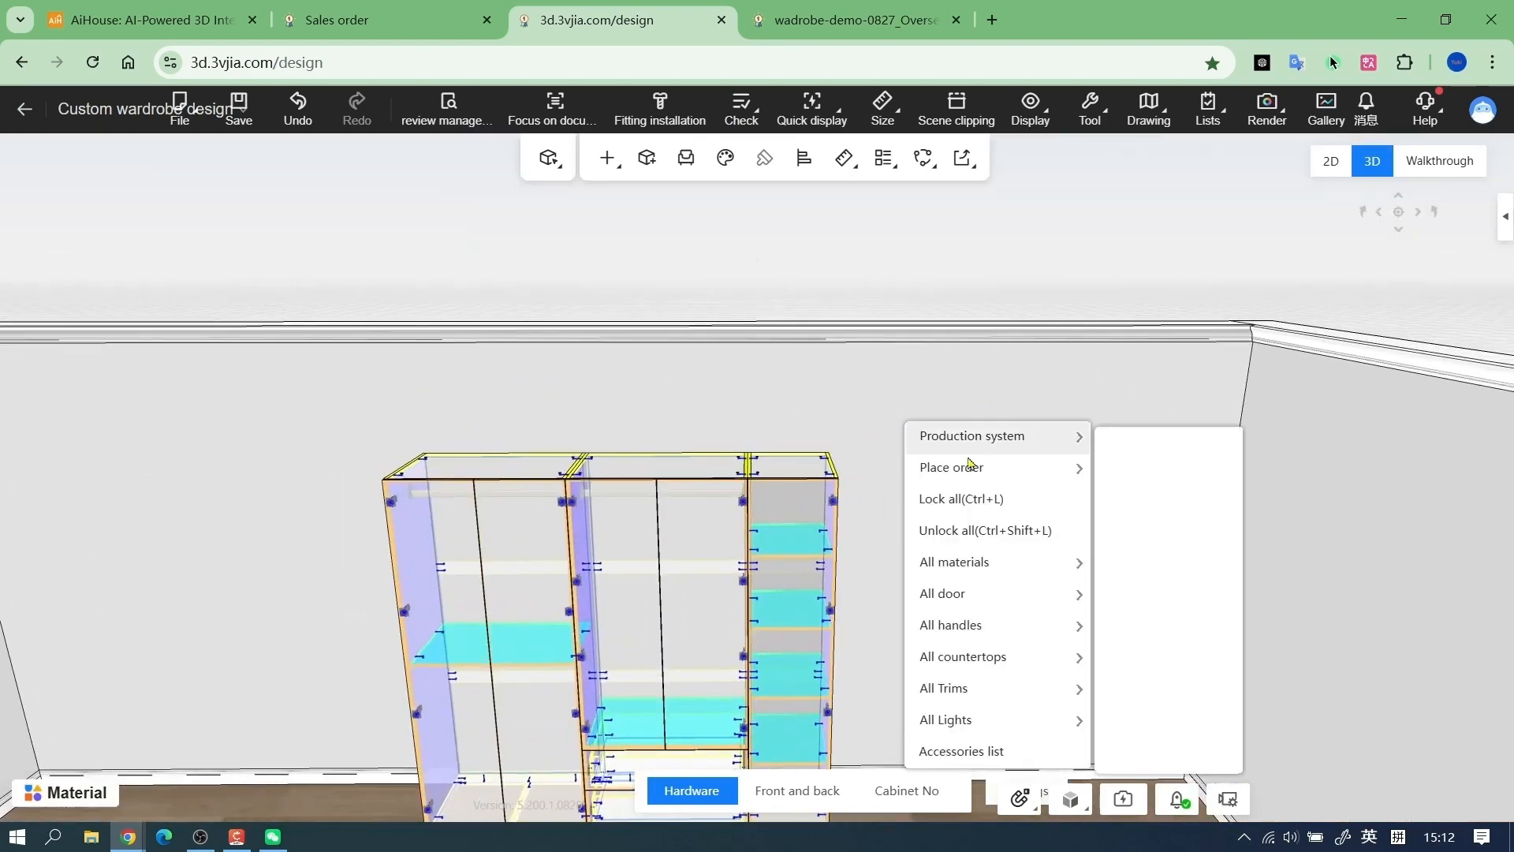
pyautogui.moveTo(988, 627)
pyautogui.click(1161, 680)
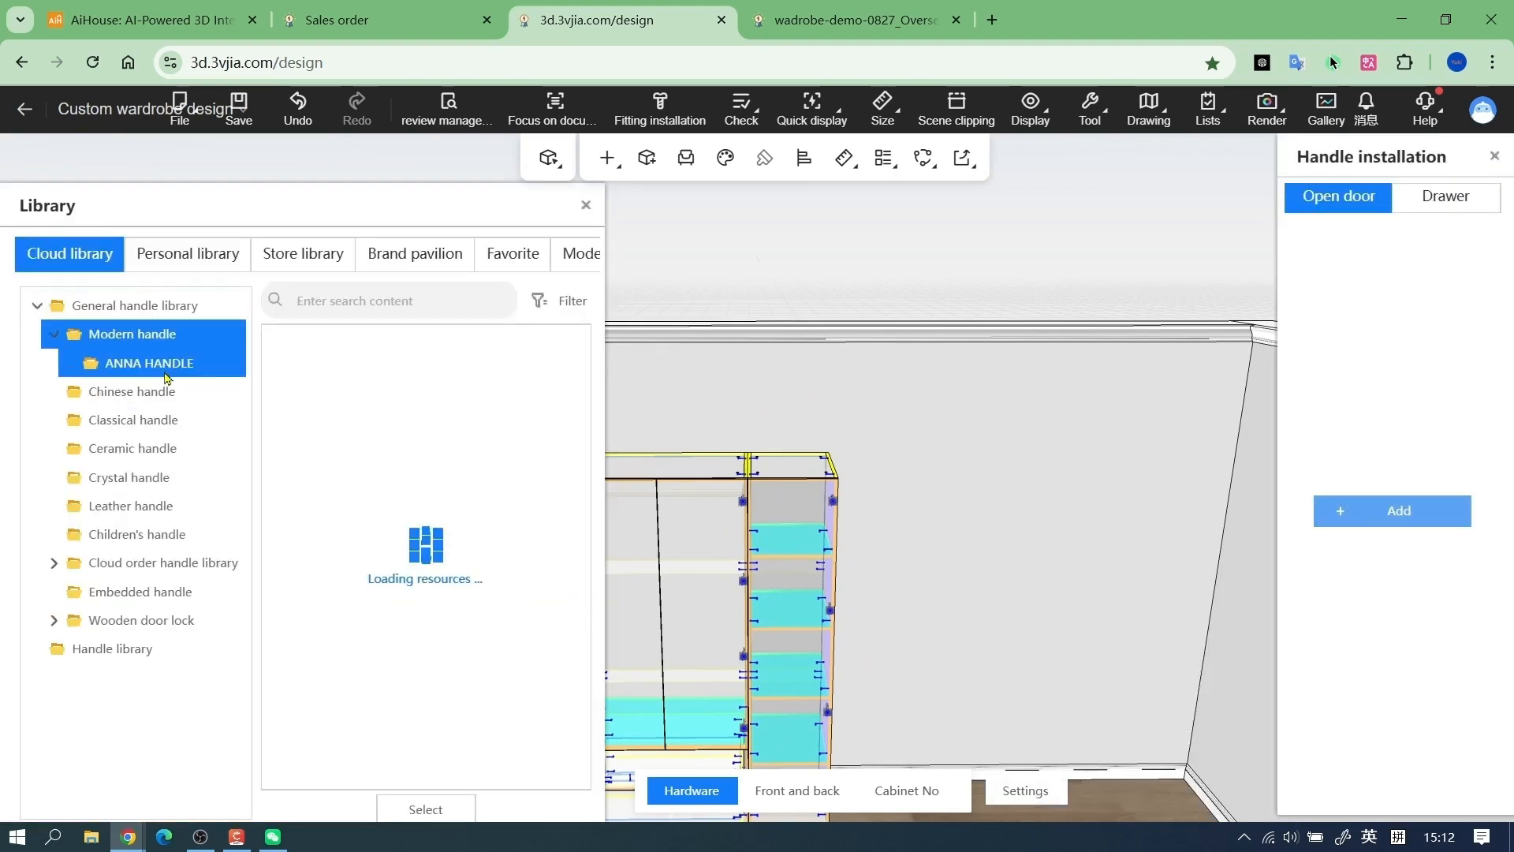
pyautogui.click(158, 420)
pyautogui.scroll(-2, 386, 550)
pyautogui.scroll(2, 388, 551)
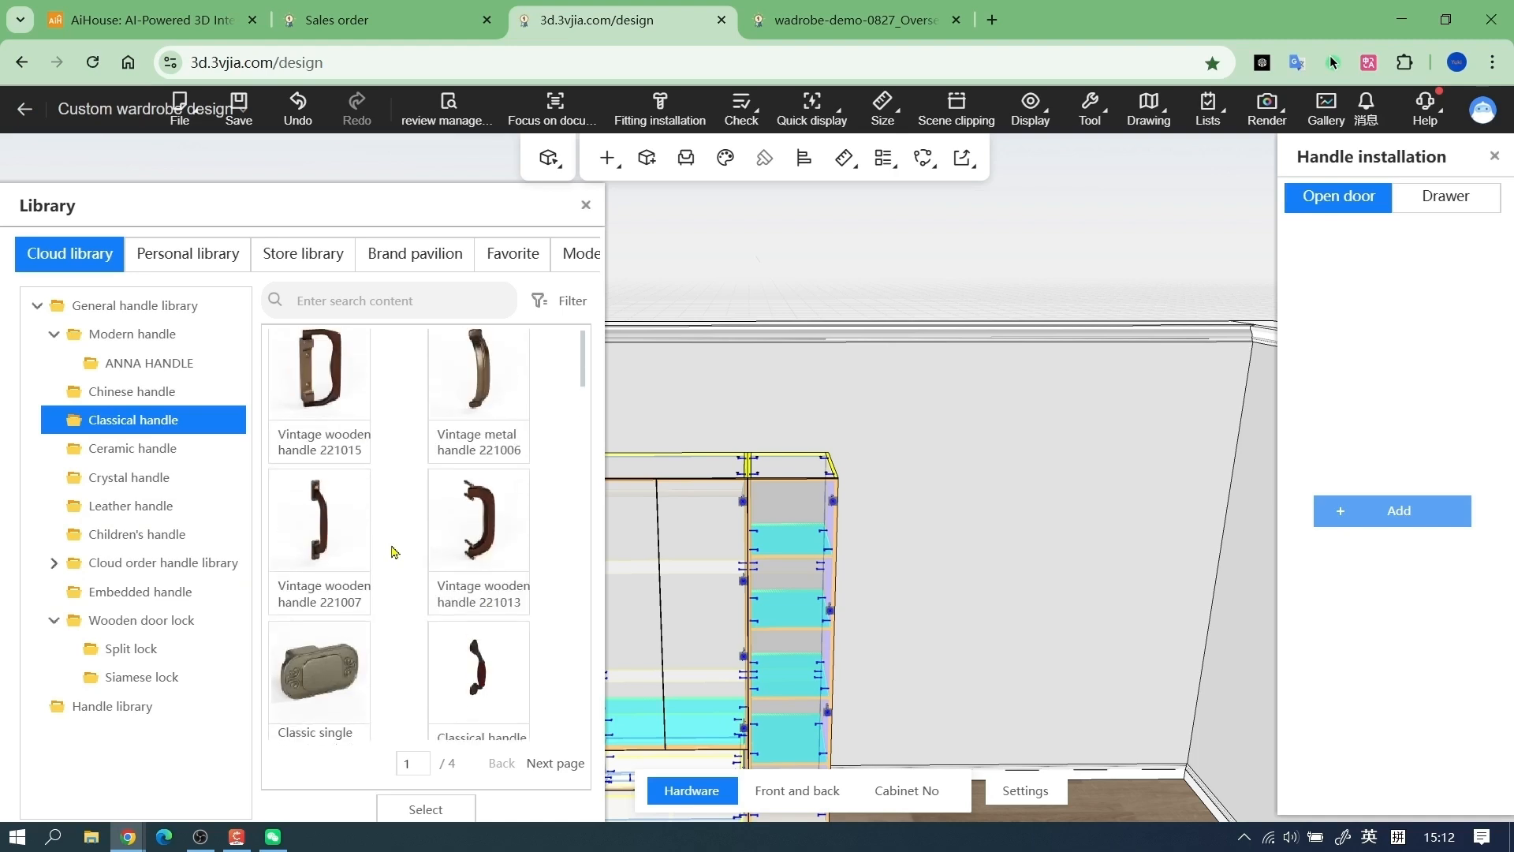
pyautogui.scroll(-1, 392, 548)
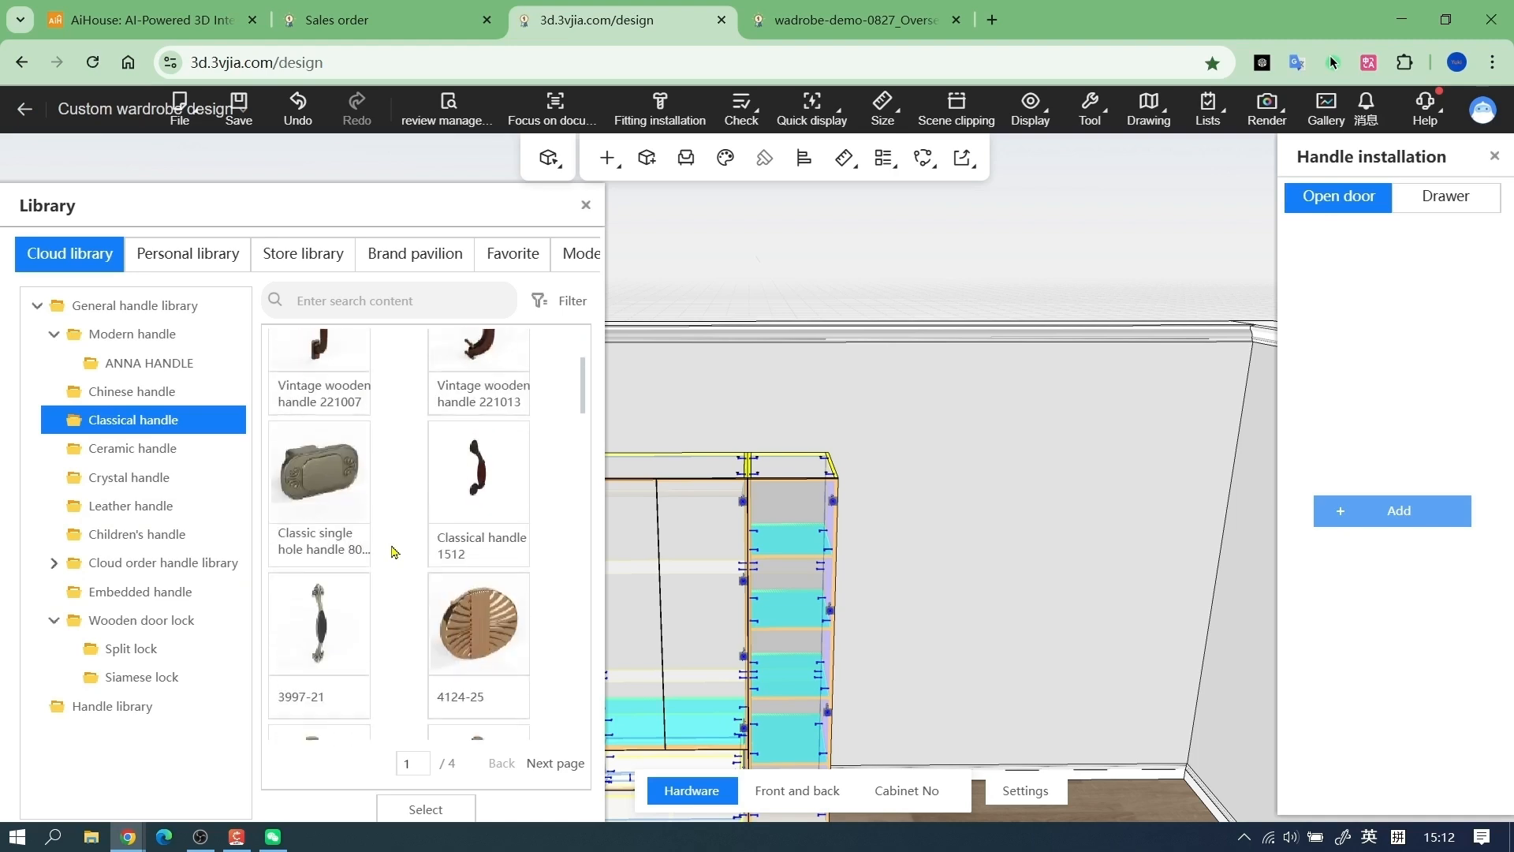
pyautogui.click(490, 606)
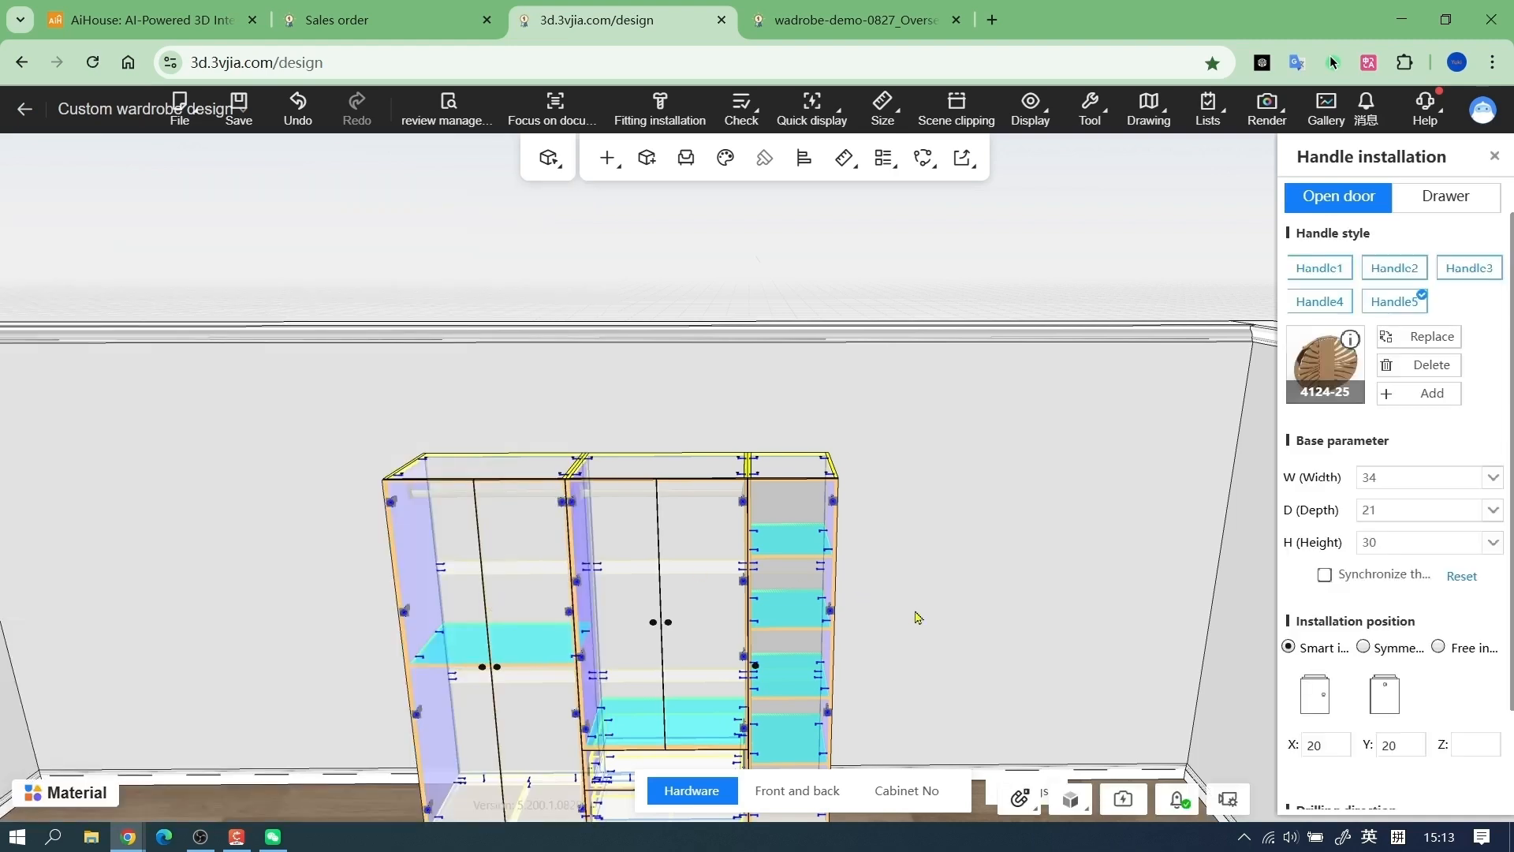
# Add the Classical handle 4124-25 to the wardrobe's drawers and finish the handle installation
pyautogui.scroll(-5, 915, 616)
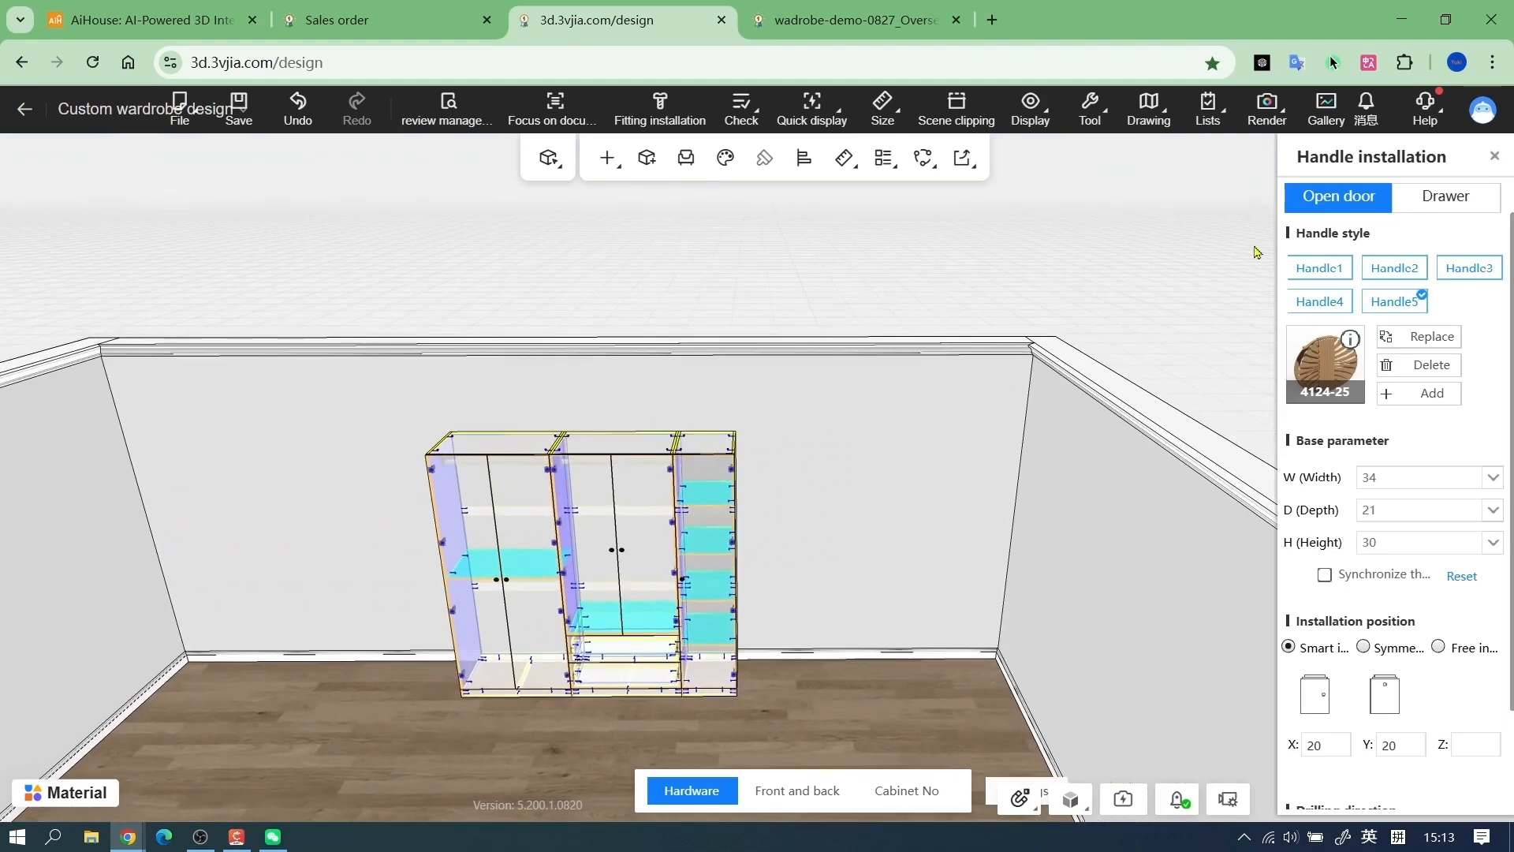
pyautogui.click(1445, 197)
pyautogui.click(1407, 521)
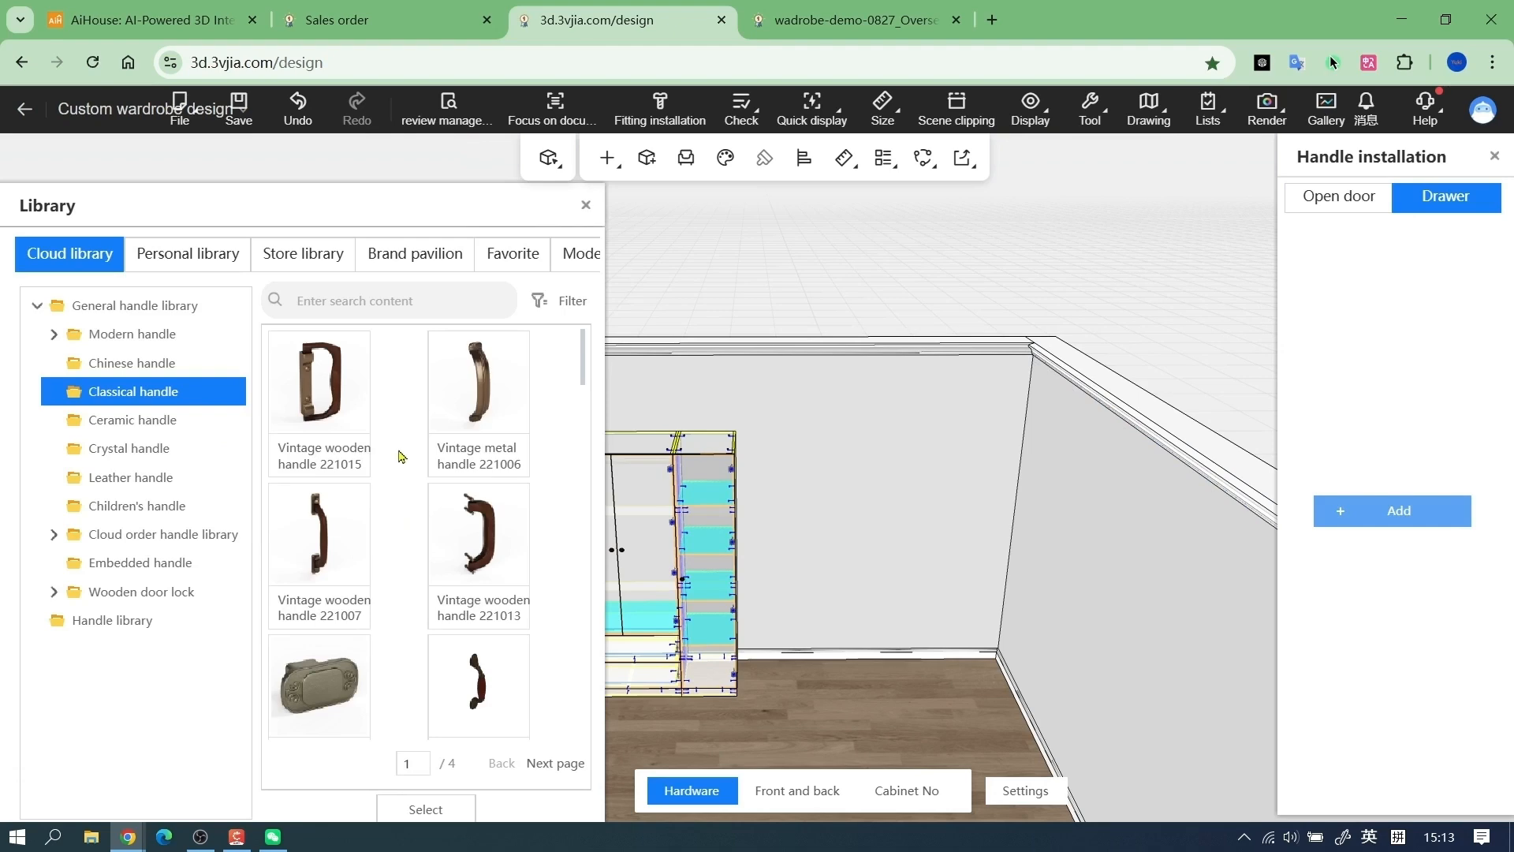
pyautogui.scroll(-4, 399, 457)
pyautogui.doubleClick(480, 503)
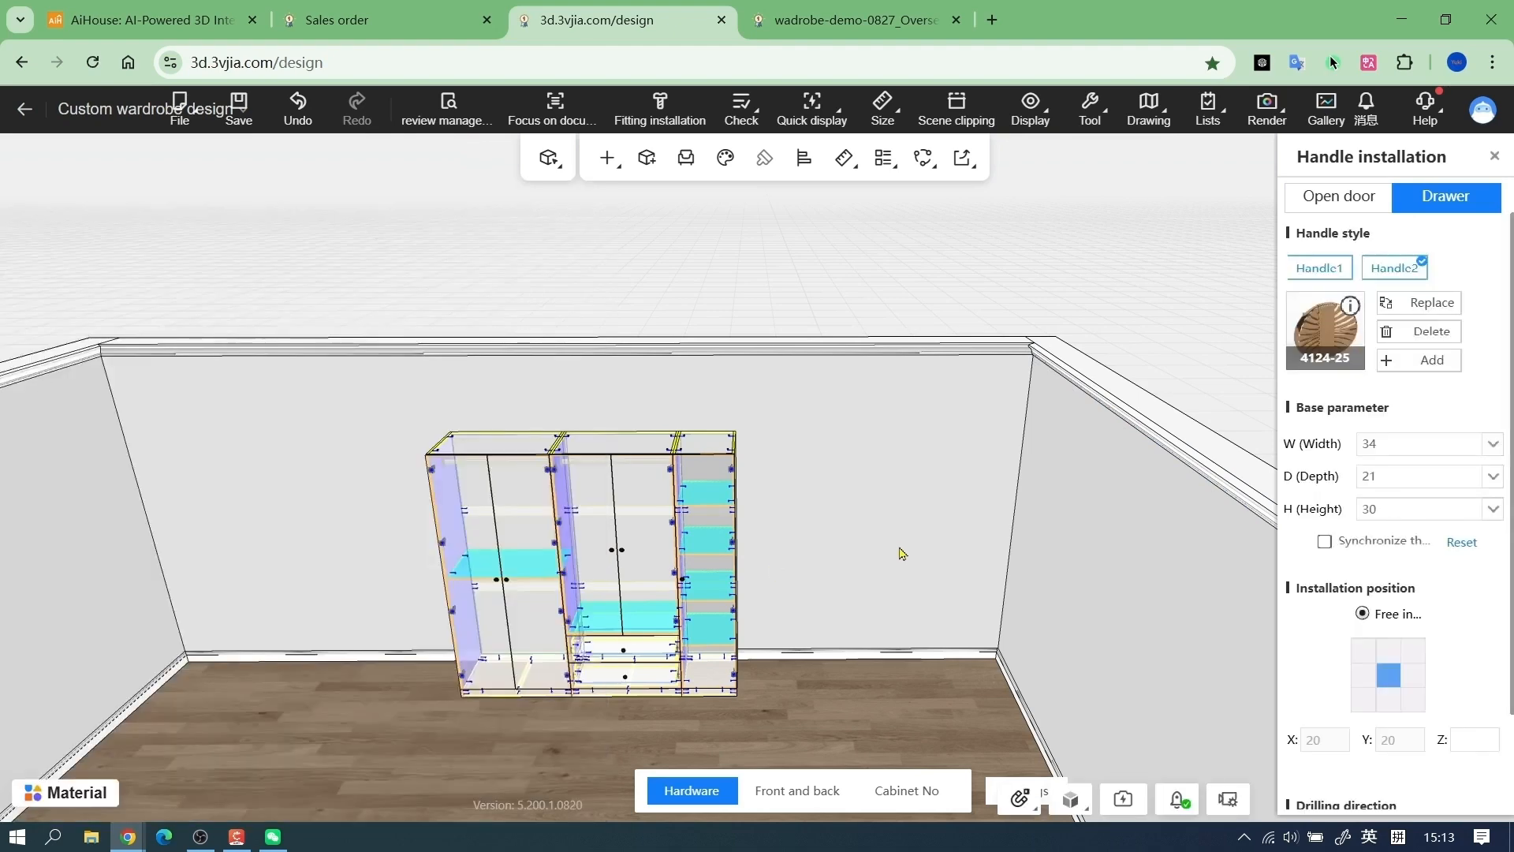
pyautogui.click(1494, 156)
# Run the production check again on the wardrobe with its handles
pyautogui.moveTo(741, 111)
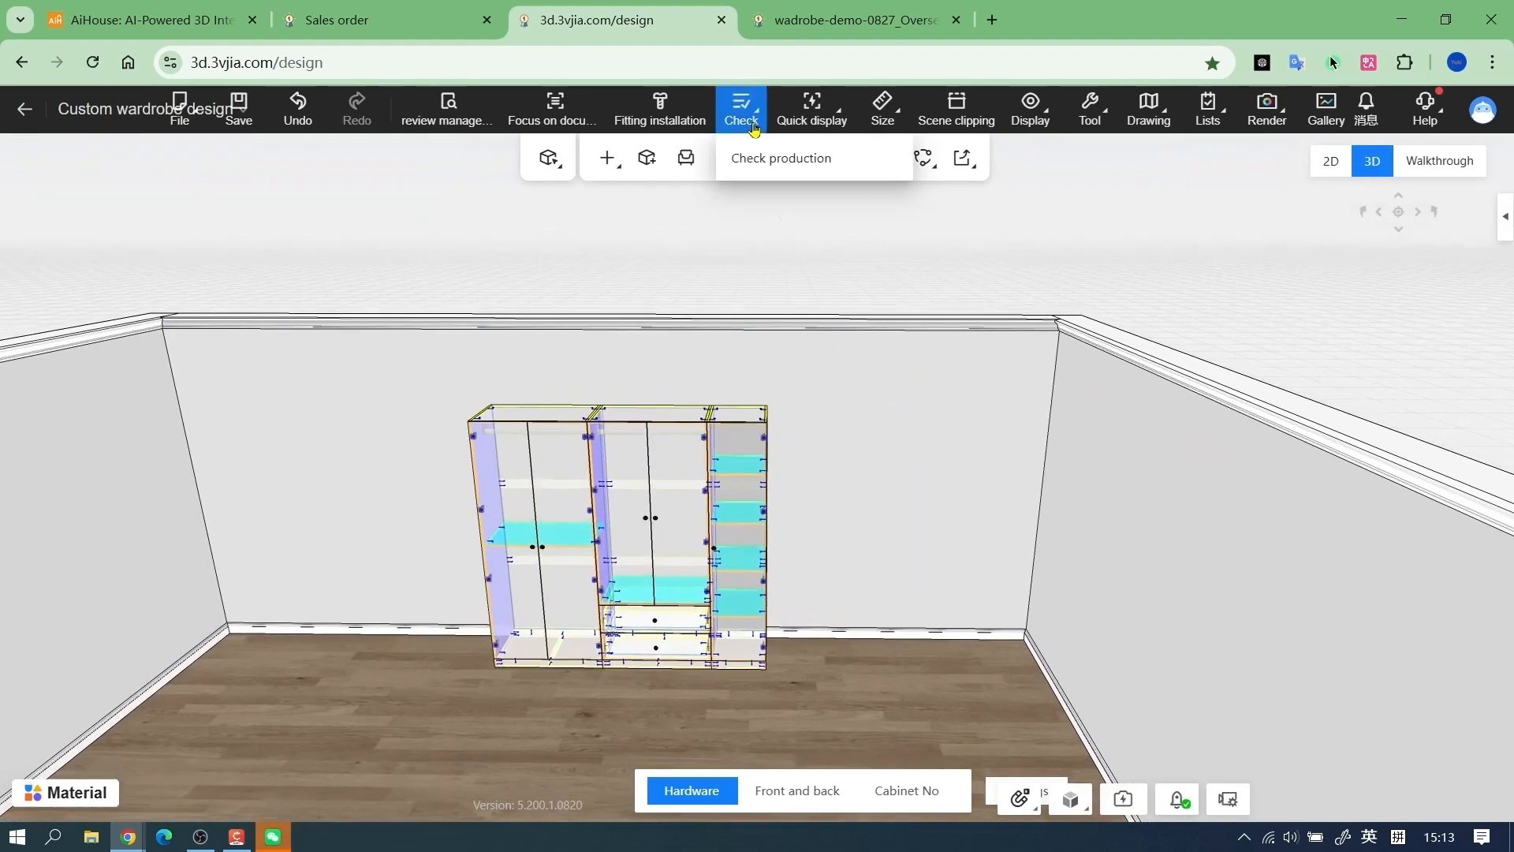
pyautogui.click(845, 174)
pyautogui.moveTo(731, 181); pyautogui.dragTo(766, 180)
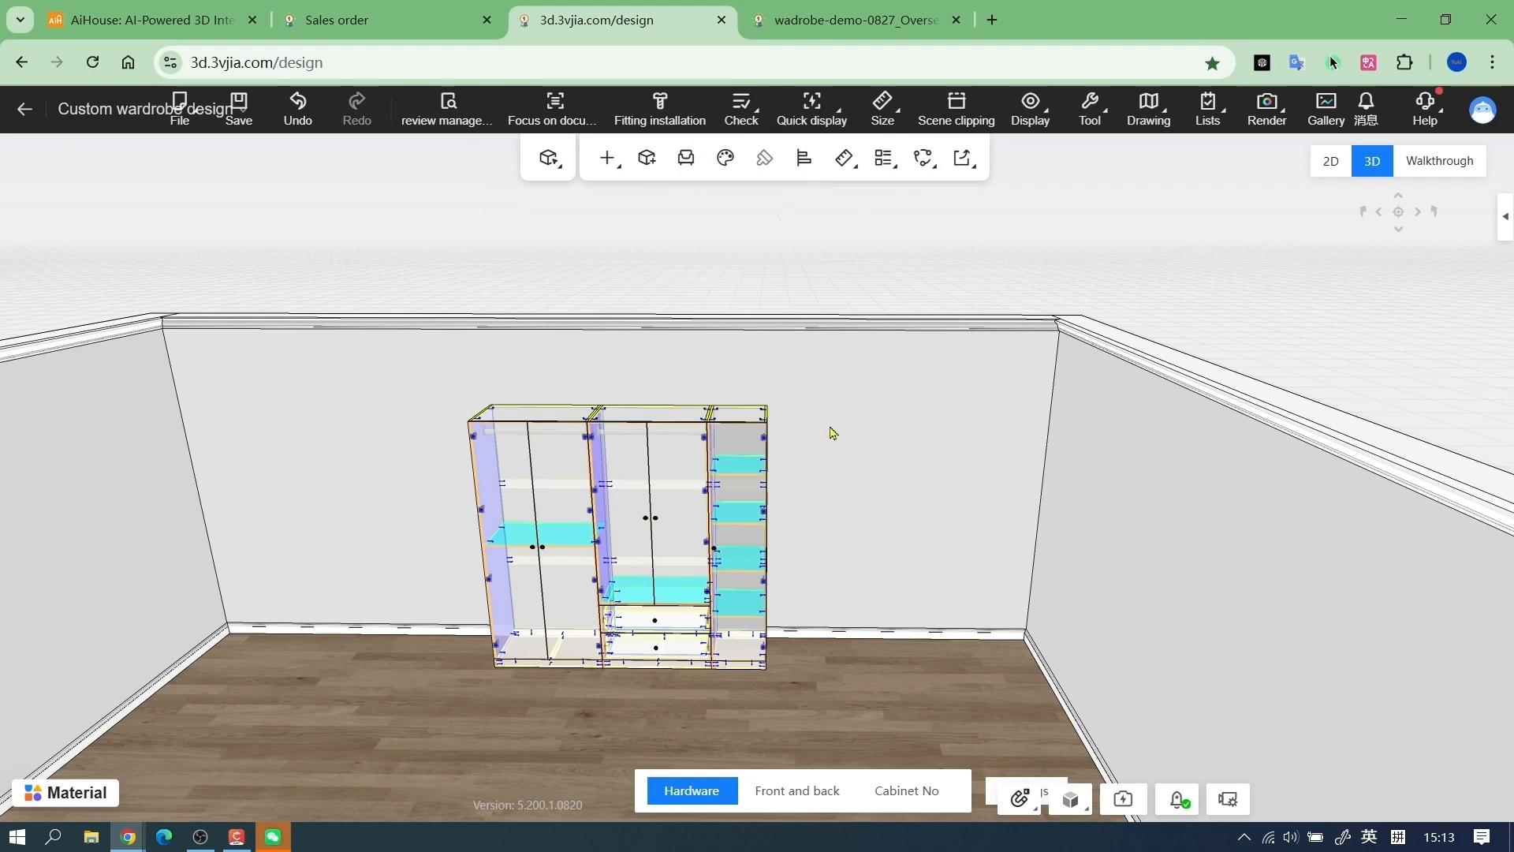
# Split the entire wardrobe design into an order and open the order details in a new window
pyautogui.scroll(1, 836, 453)
pyautogui.rightClick(814, 398)
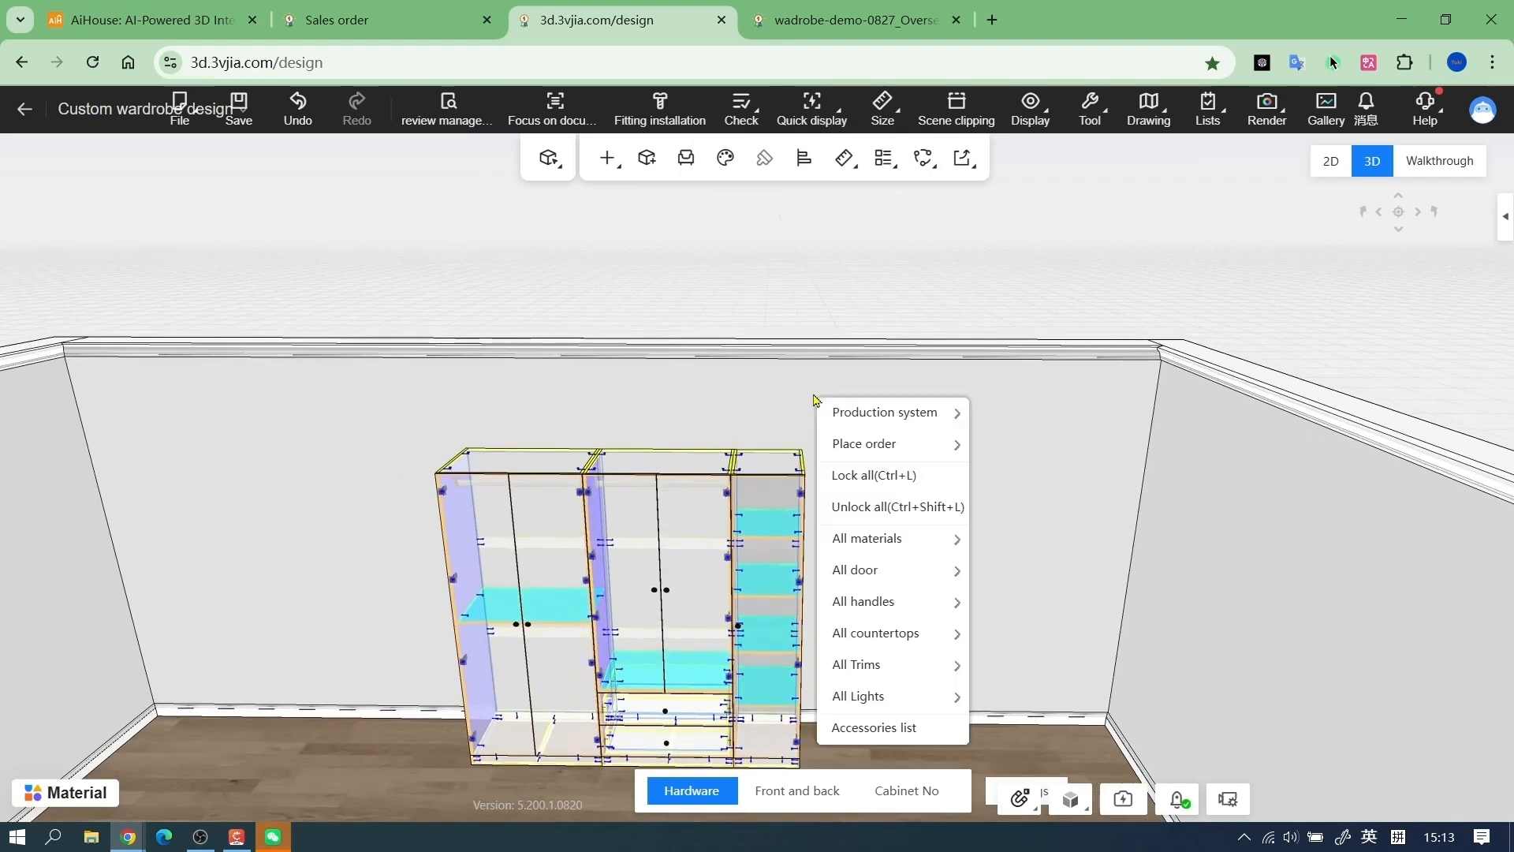
pyautogui.moveTo(919, 448)
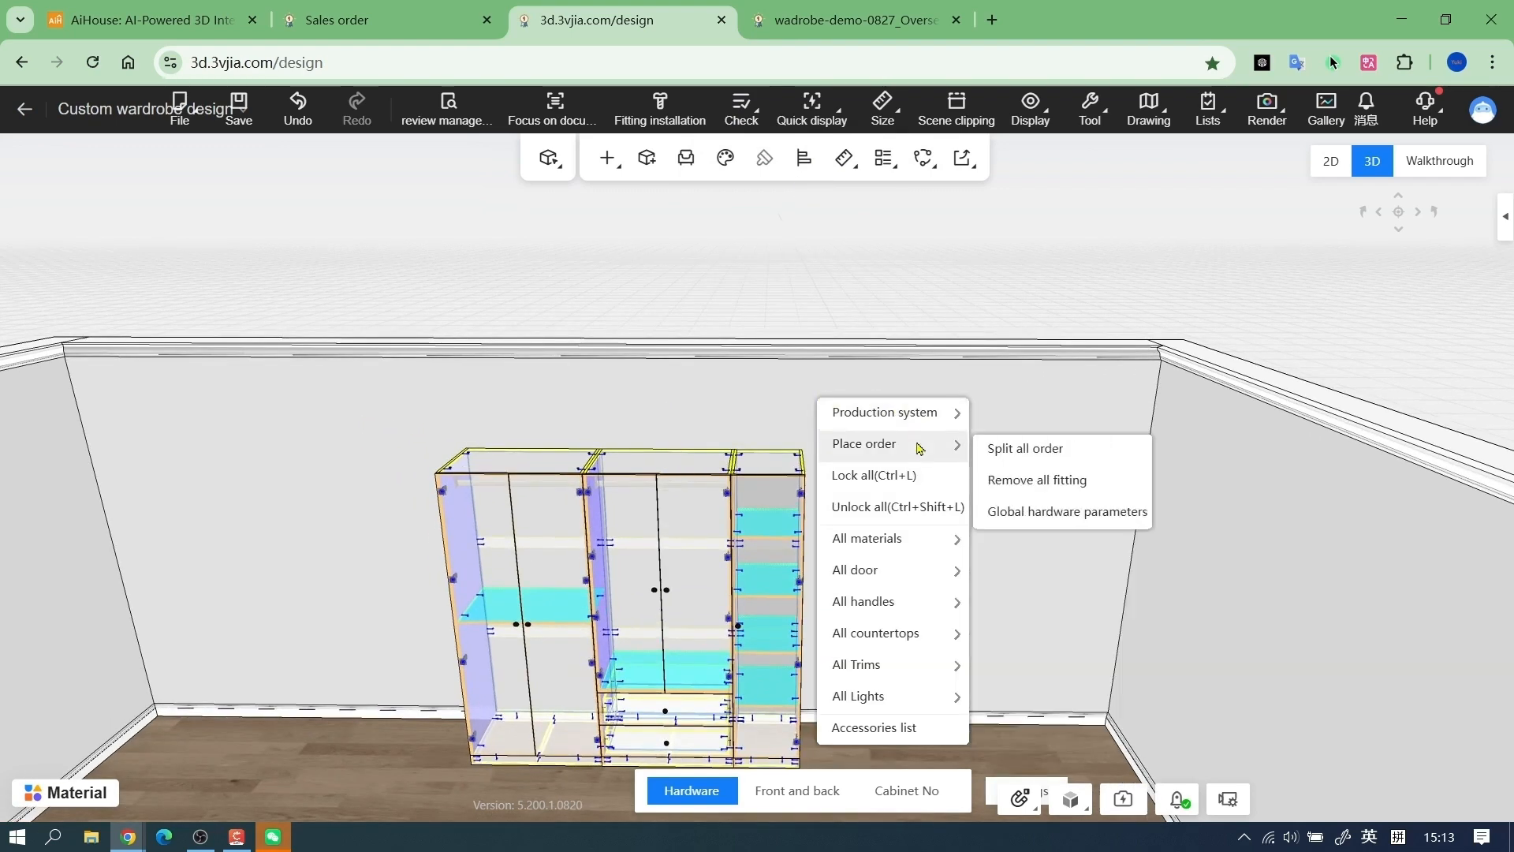
pyautogui.click(1041, 456)
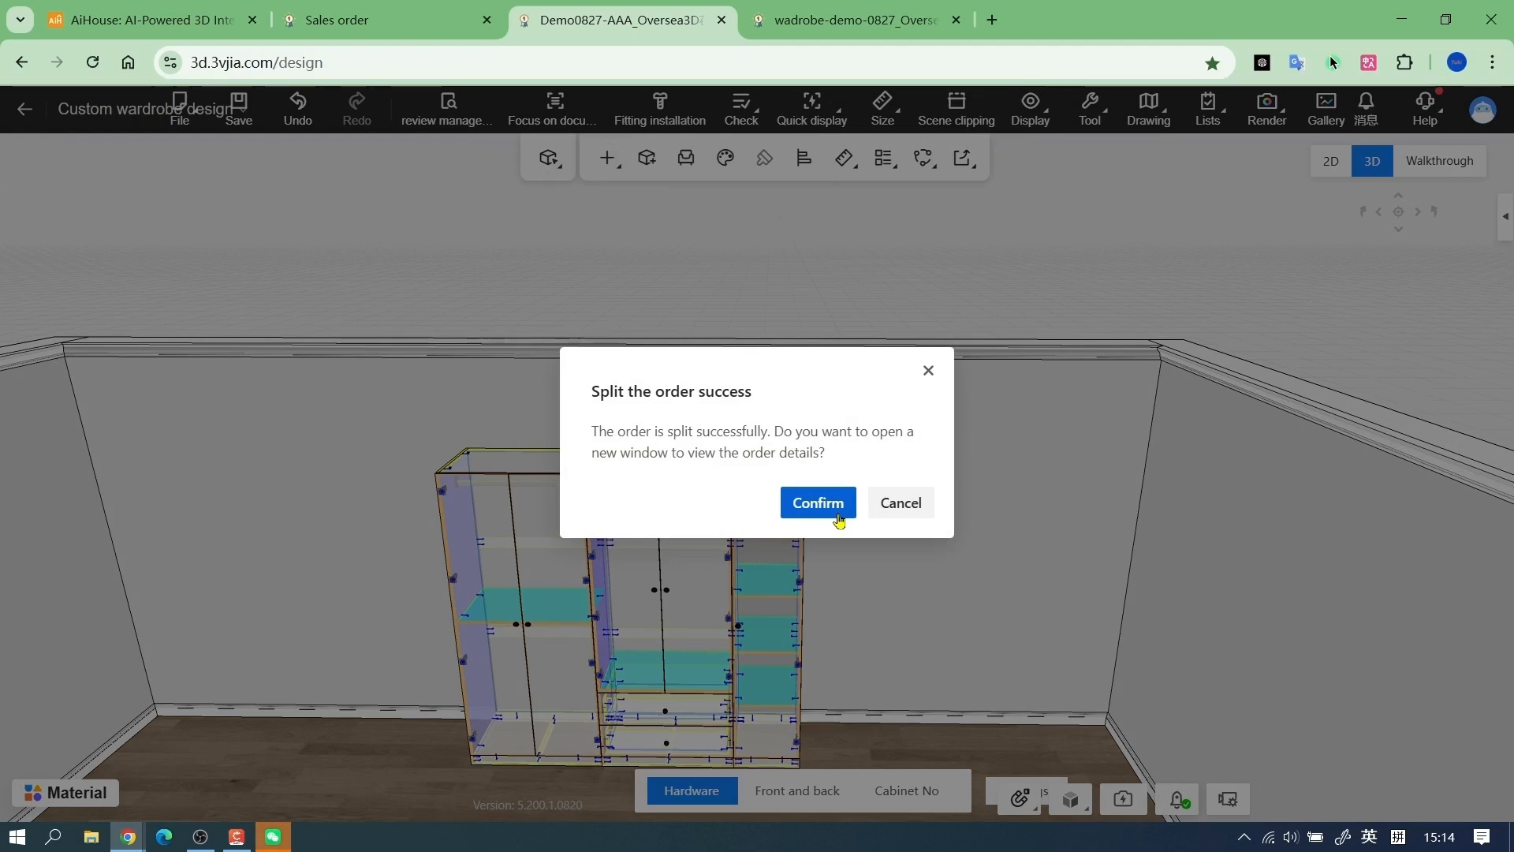
pyautogui.click(838, 517)
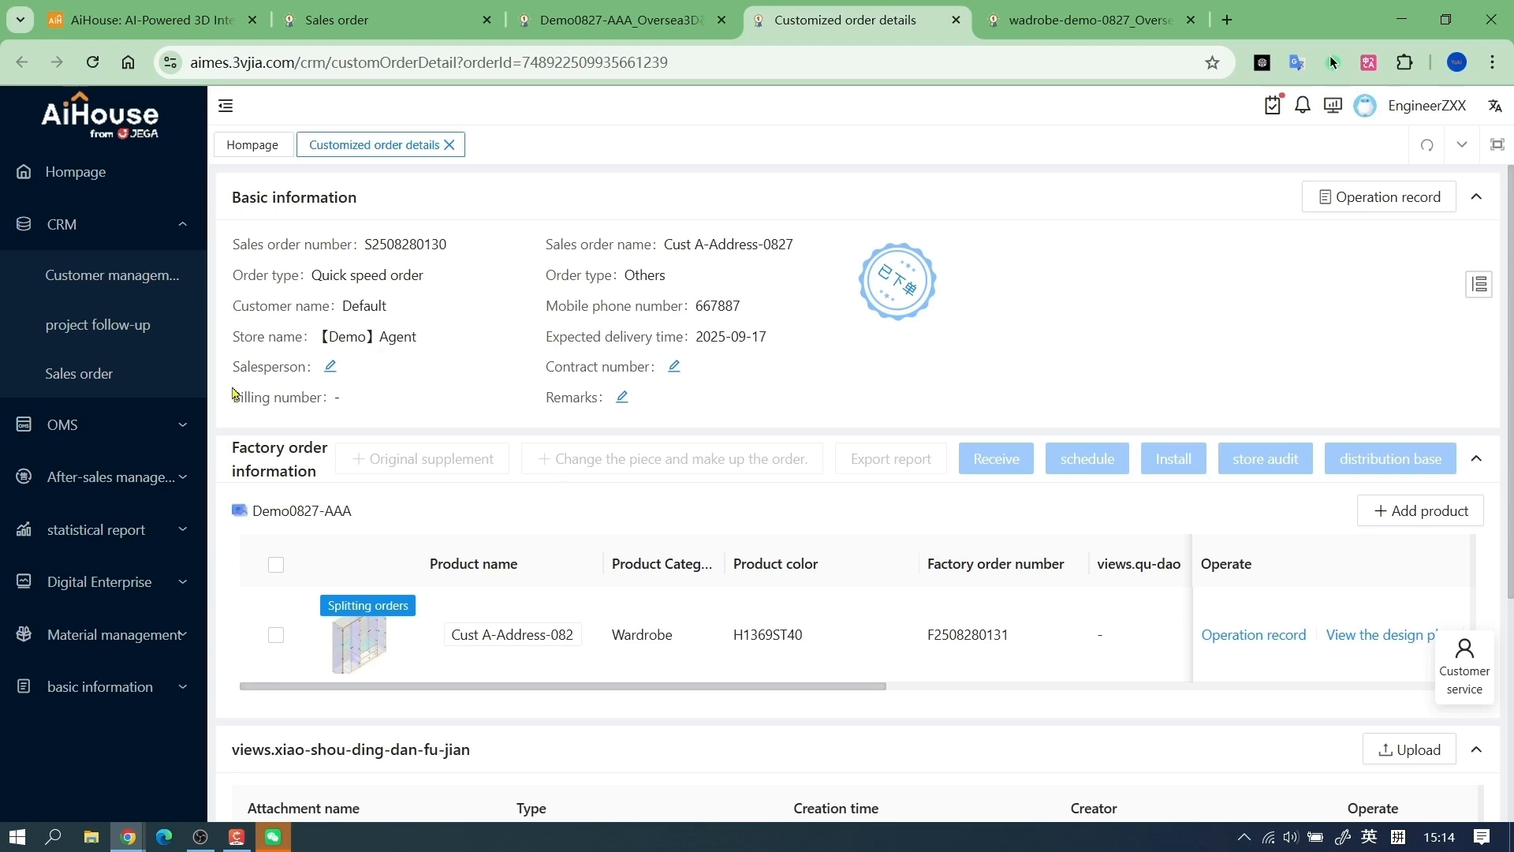
# Submit the factory order Cust A-Address-0827 from the OMS factory orders and confirm the submission
pyautogui.click(100, 433)
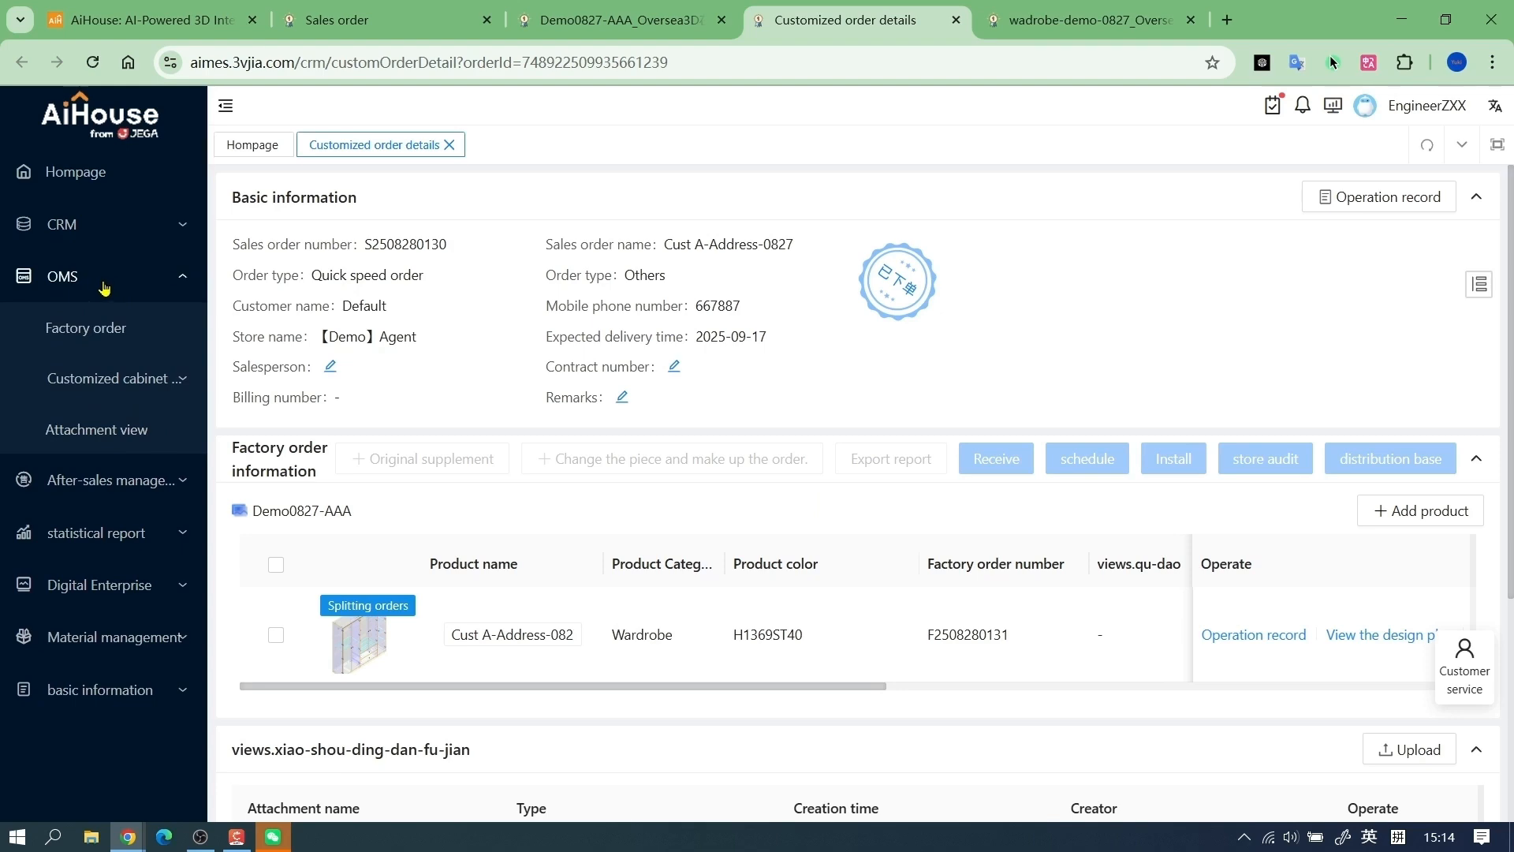
pyautogui.click(140, 341)
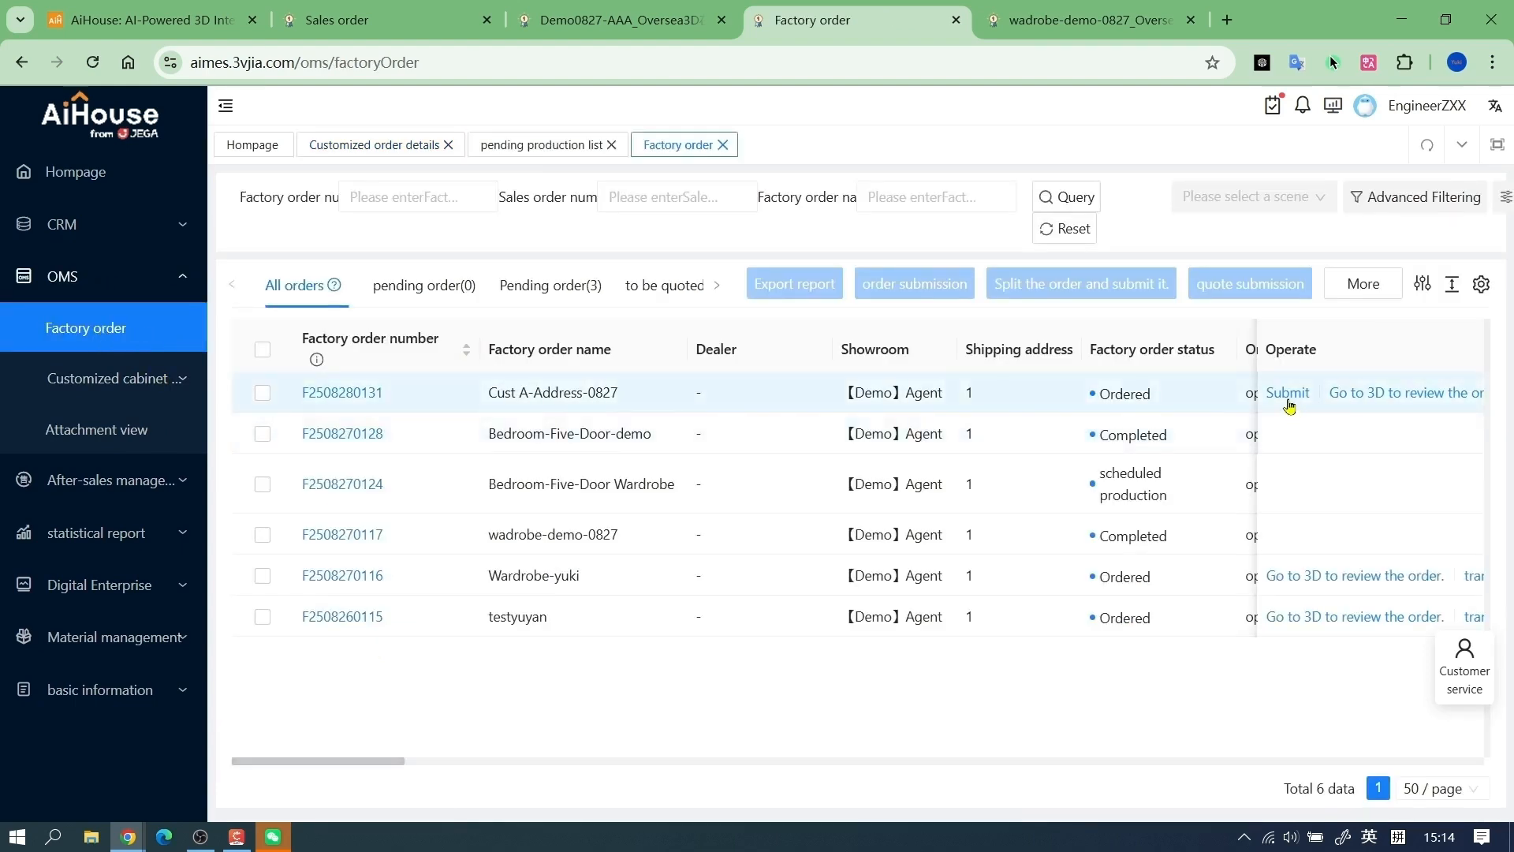
pyautogui.click(1288, 394)
pyautogui.click(930, 477)
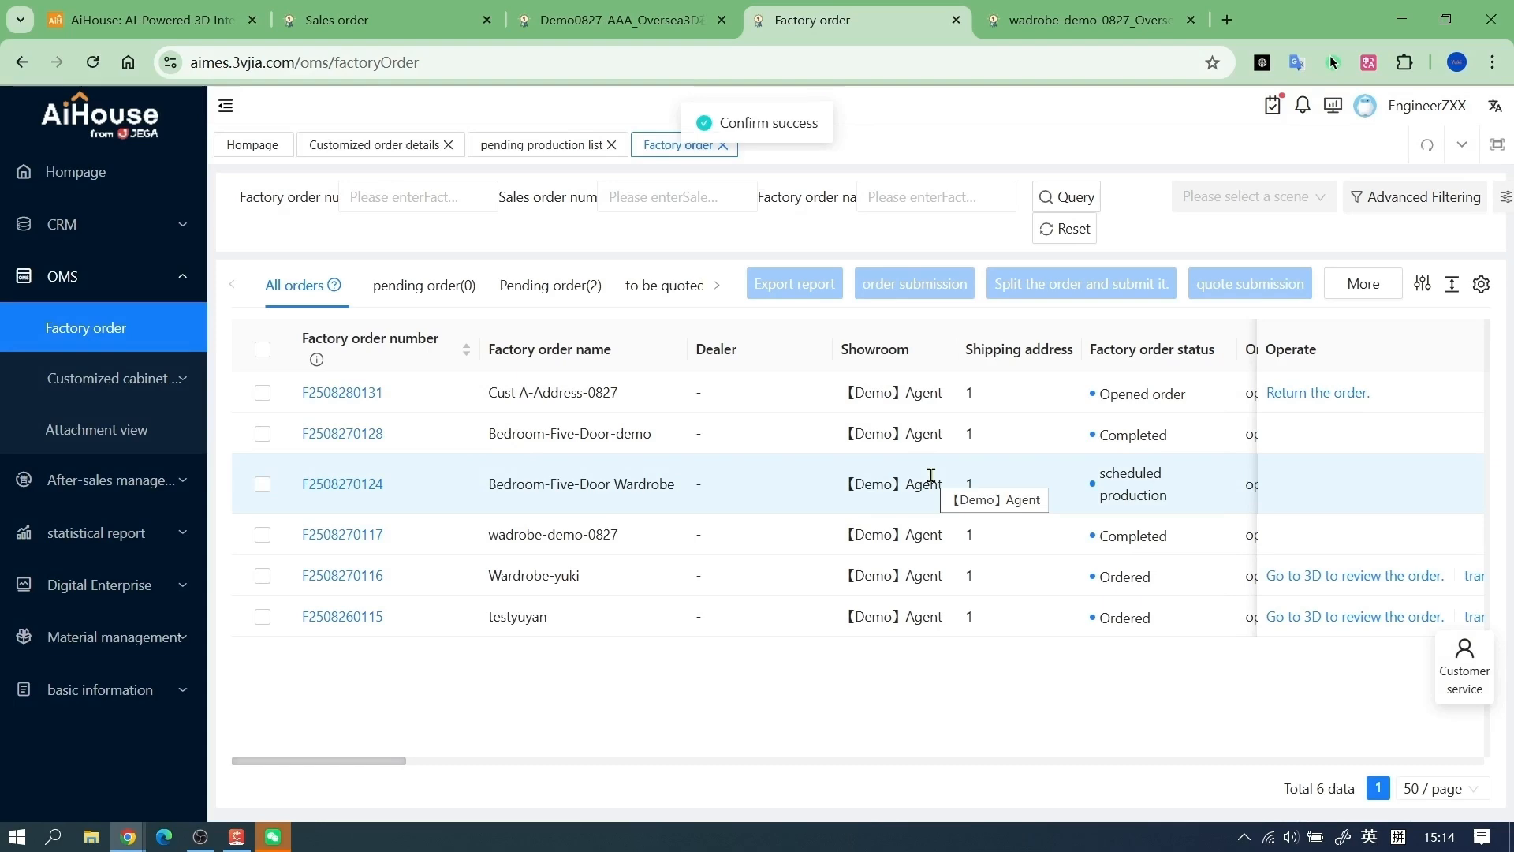
# Generate a production batch from Cust A-Address-0827 in the customized cabinet pending production list
pyautogui.click(154, 394)
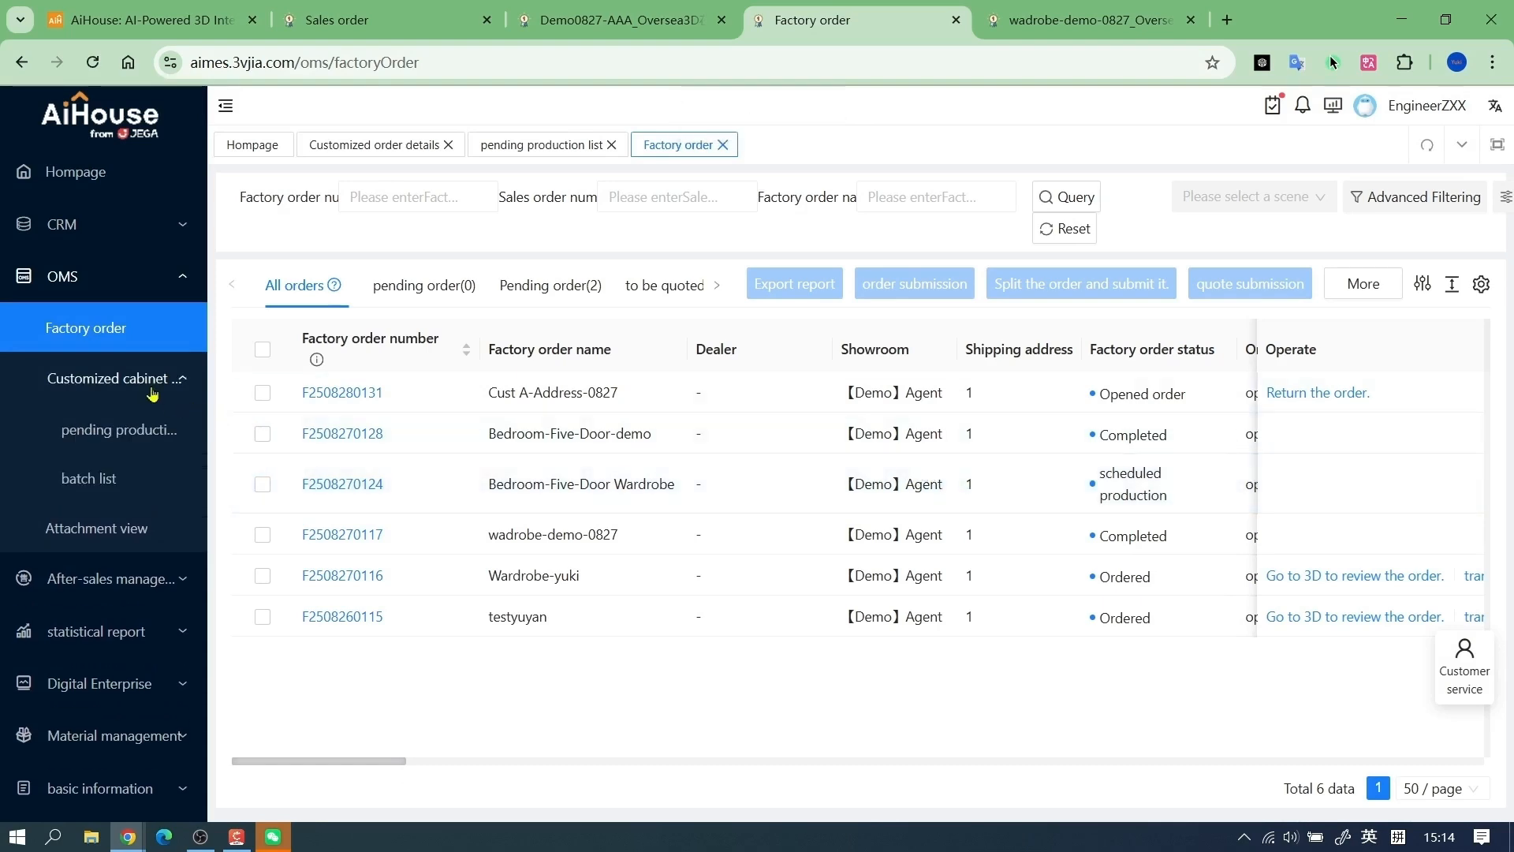
pyautogui.click(143, 433)
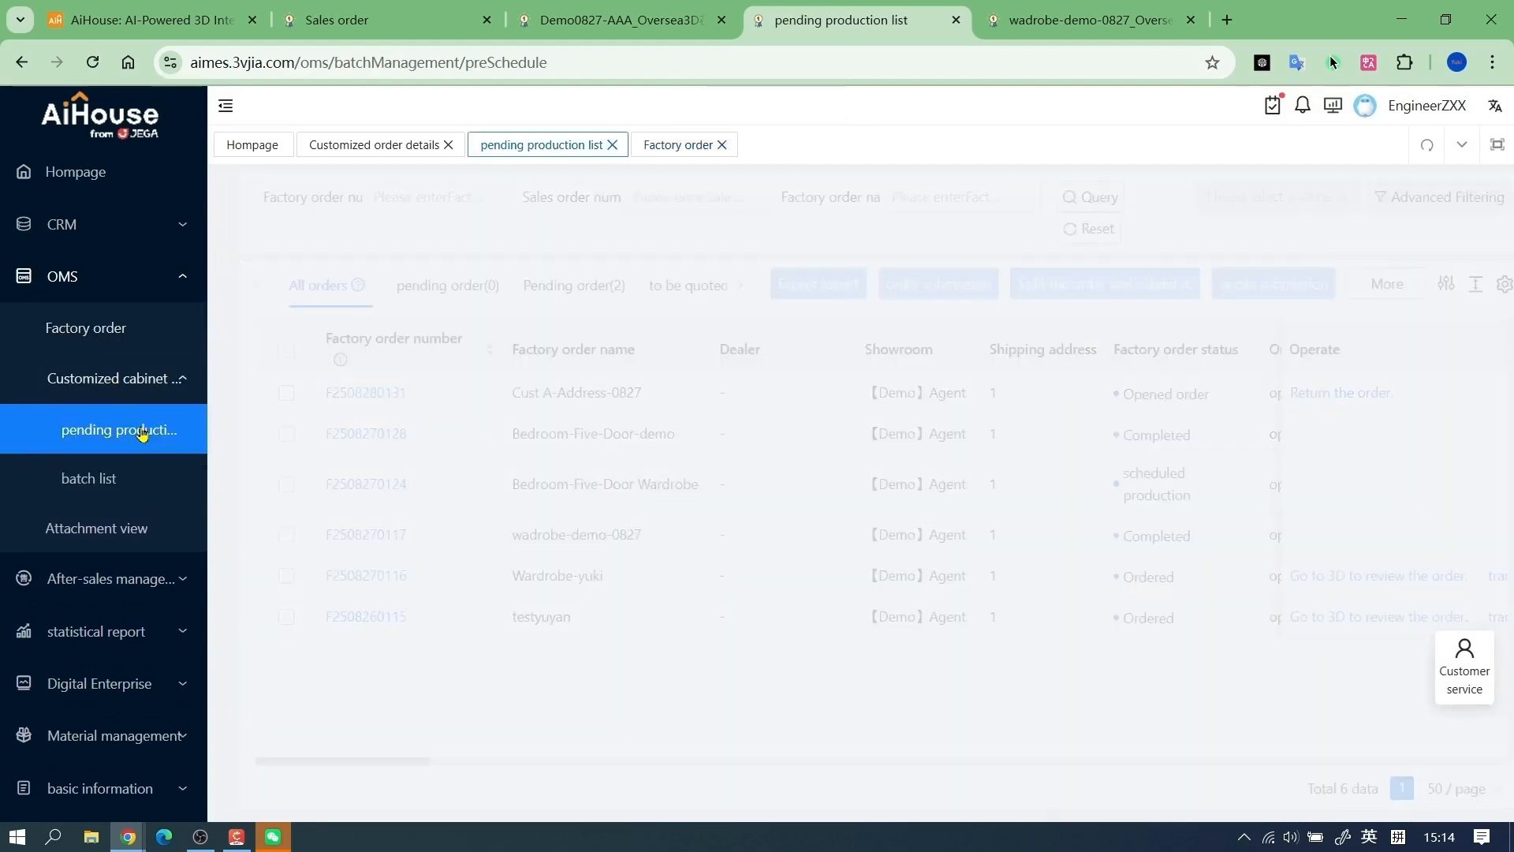
pyautogui.click(307, 382)
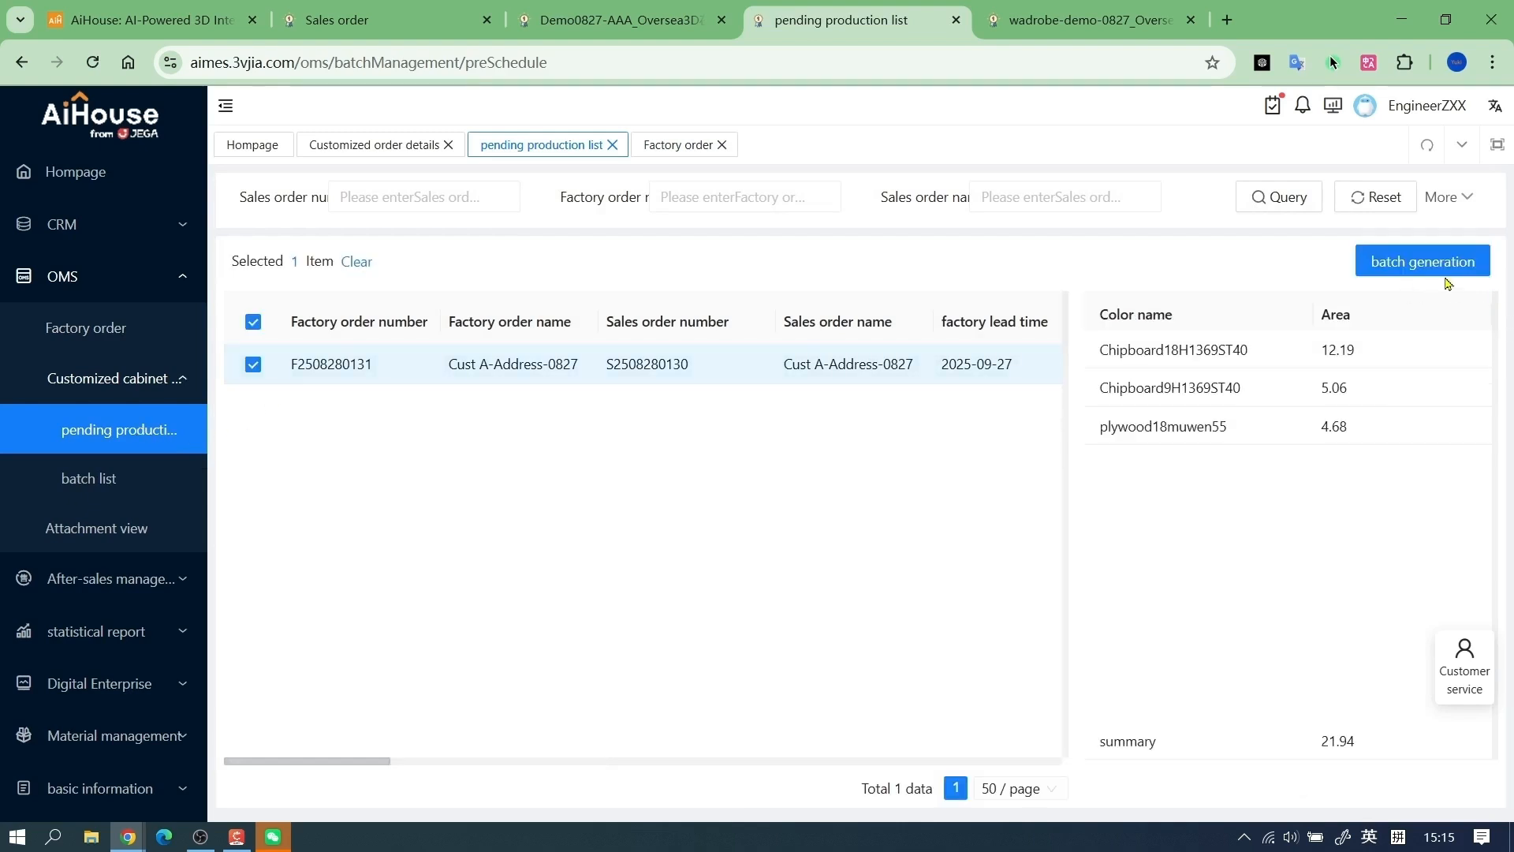
pyautogui.click(1445, 270)
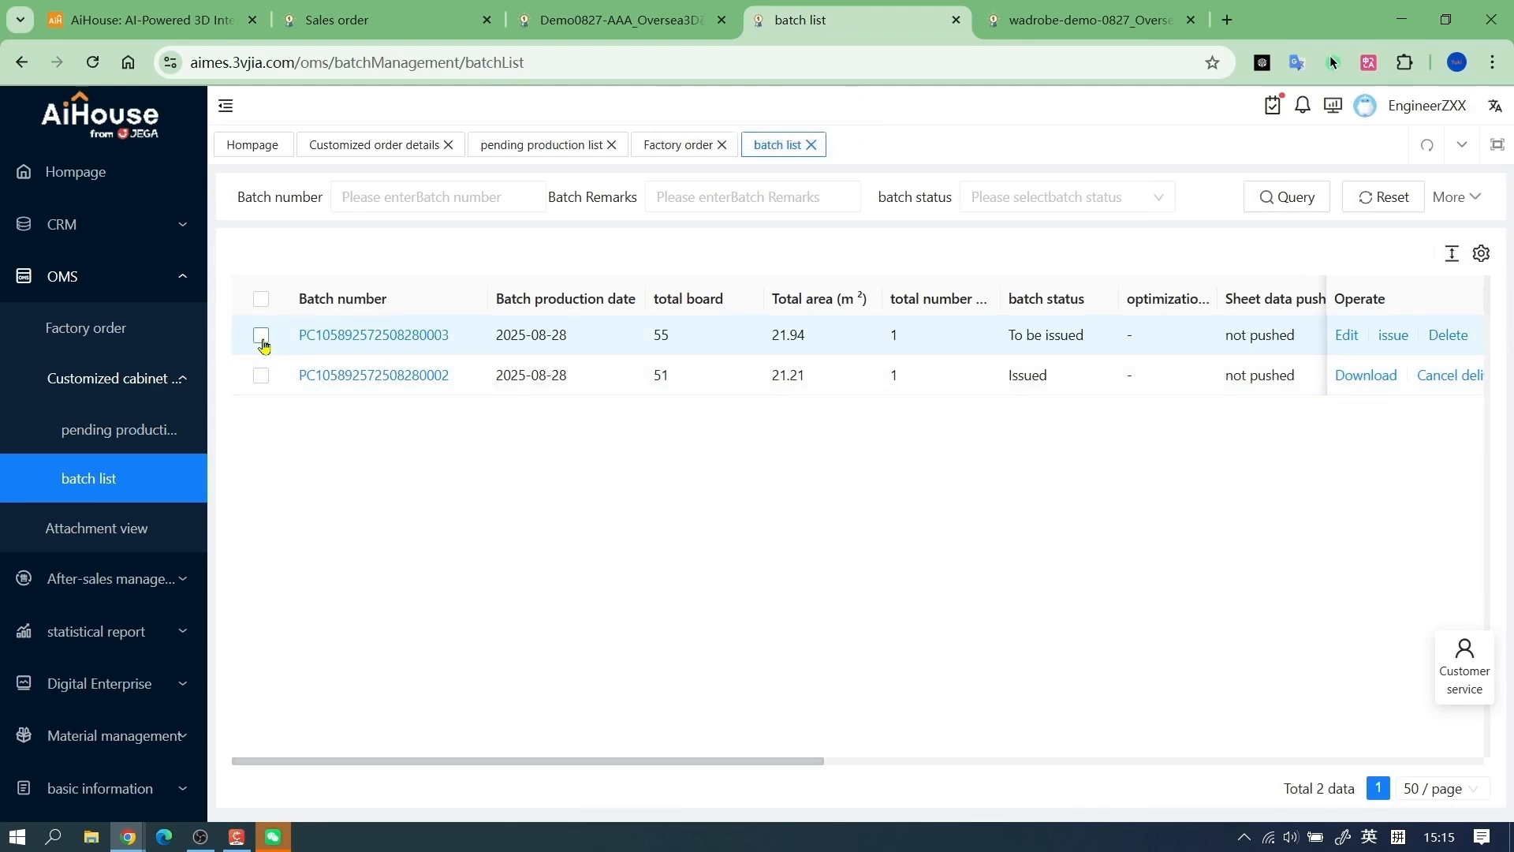
# Issue the newly generated batch for production and confirm it
pyautogui.click(261, 336)
pyautogui.click(1393, 336)
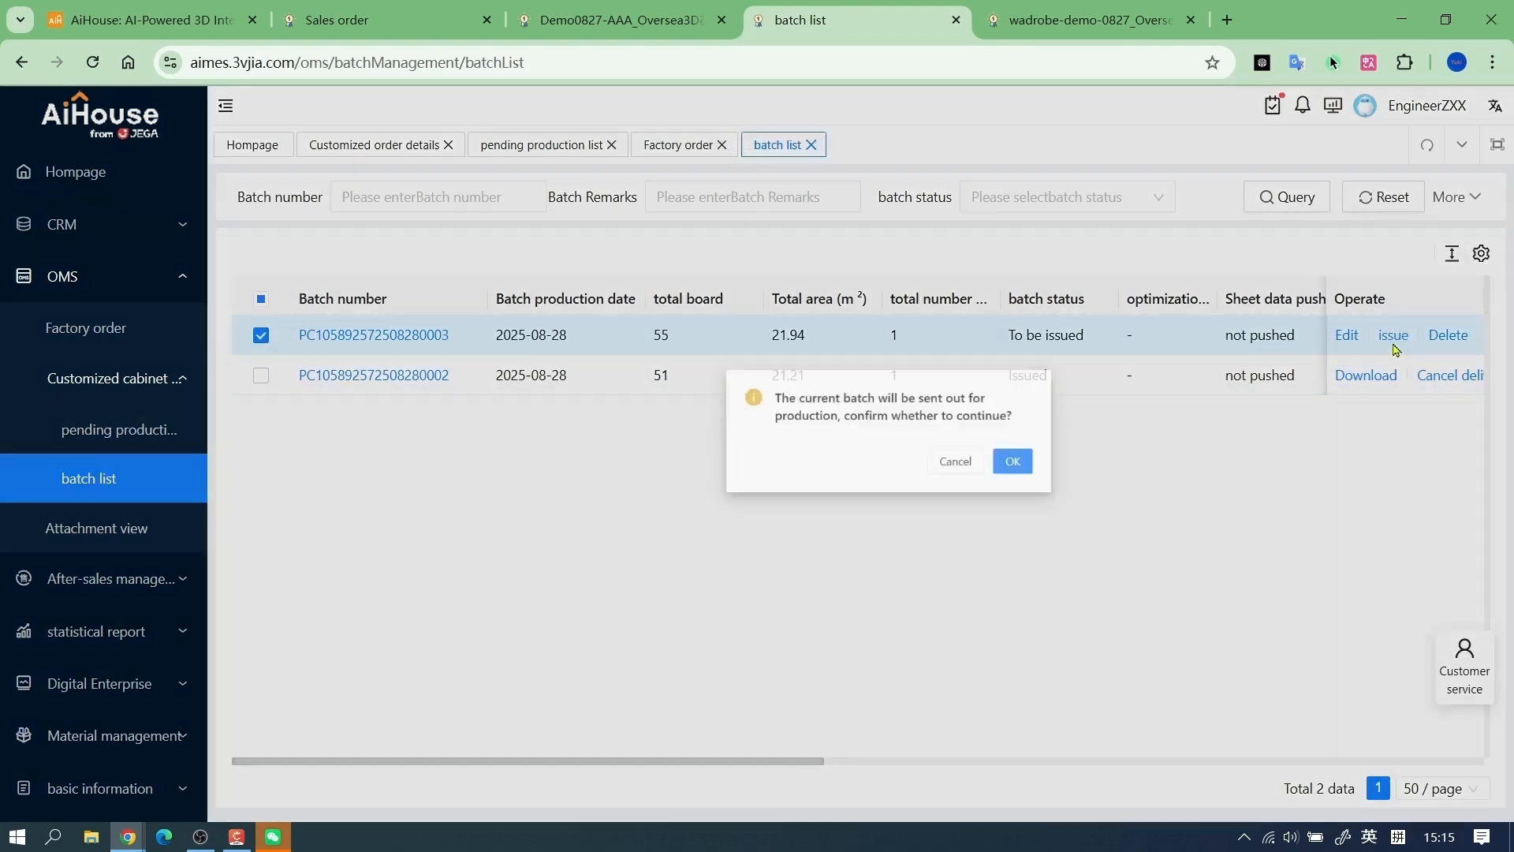
pyautogui.click(1010, 460)
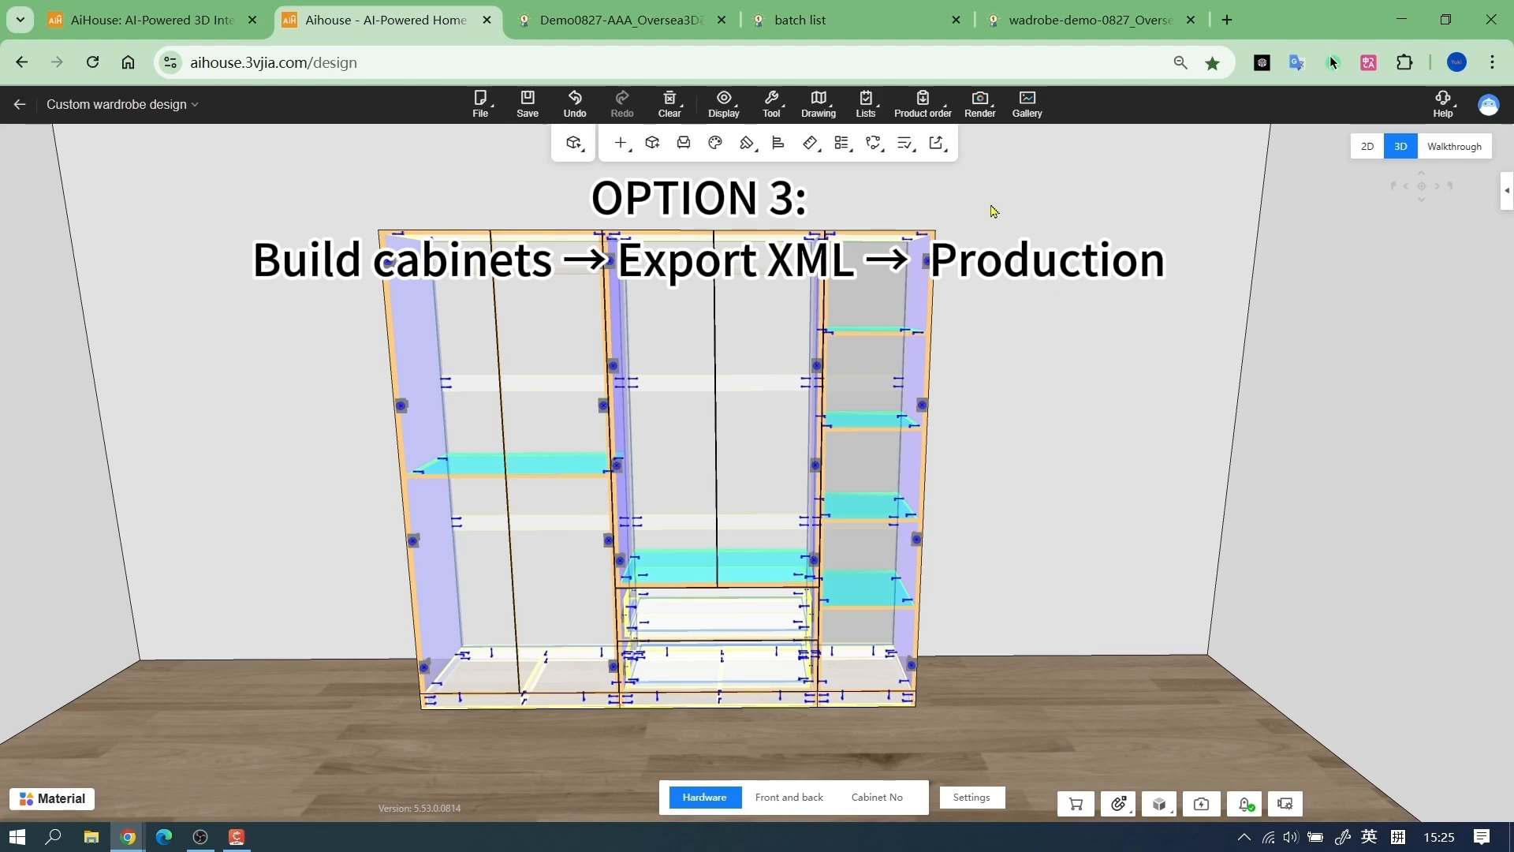
# Switch to the AiHouse custom wardrobe design and export its production file
pyautogui.rightClick(993, 211)
pyautogui.moveTo(1070, 231)
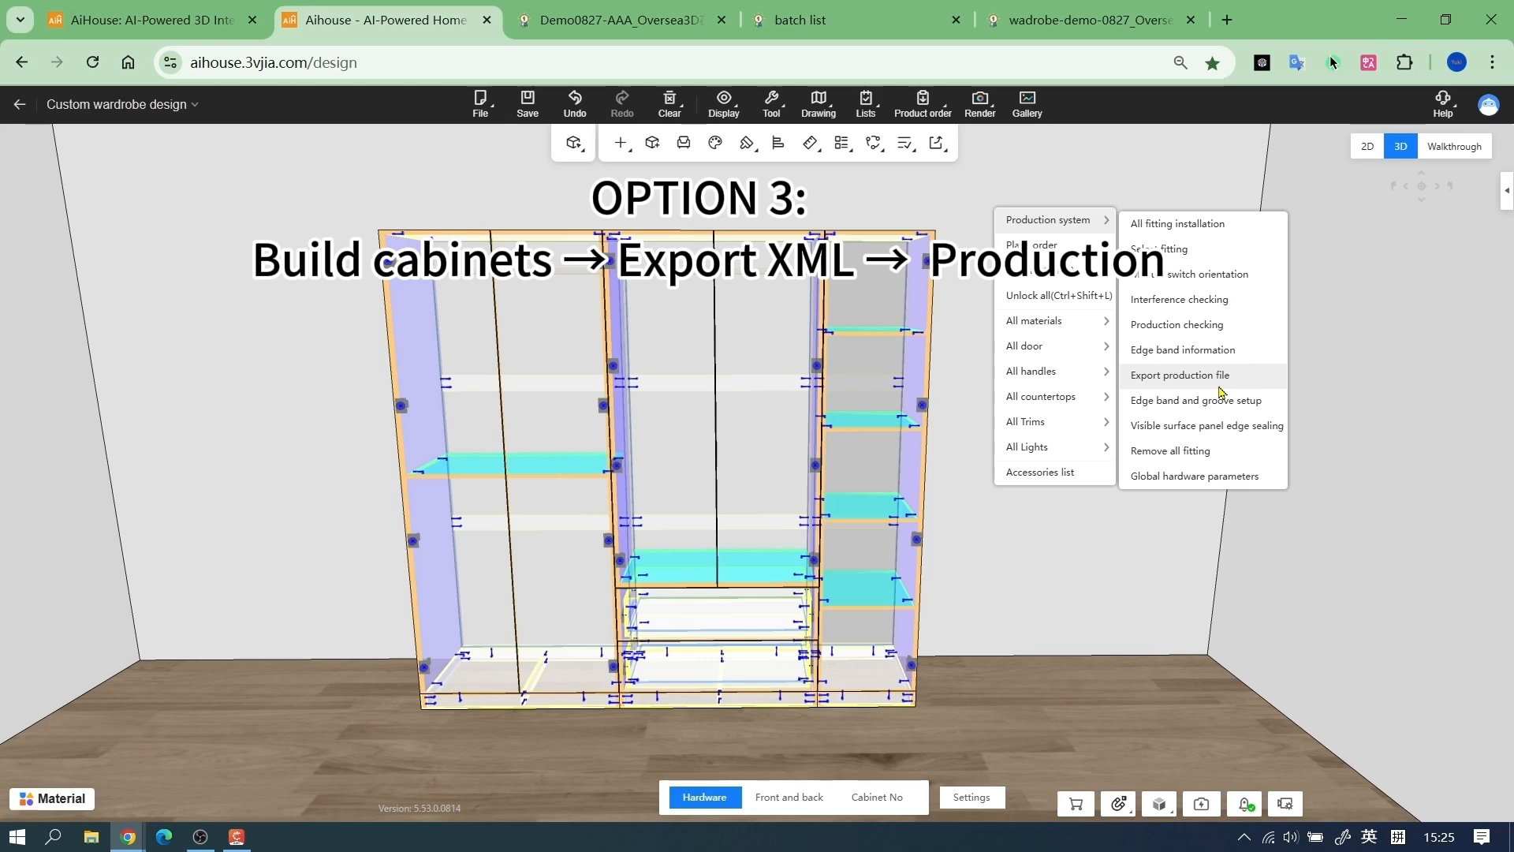
pyautogui.click(1219, 391)
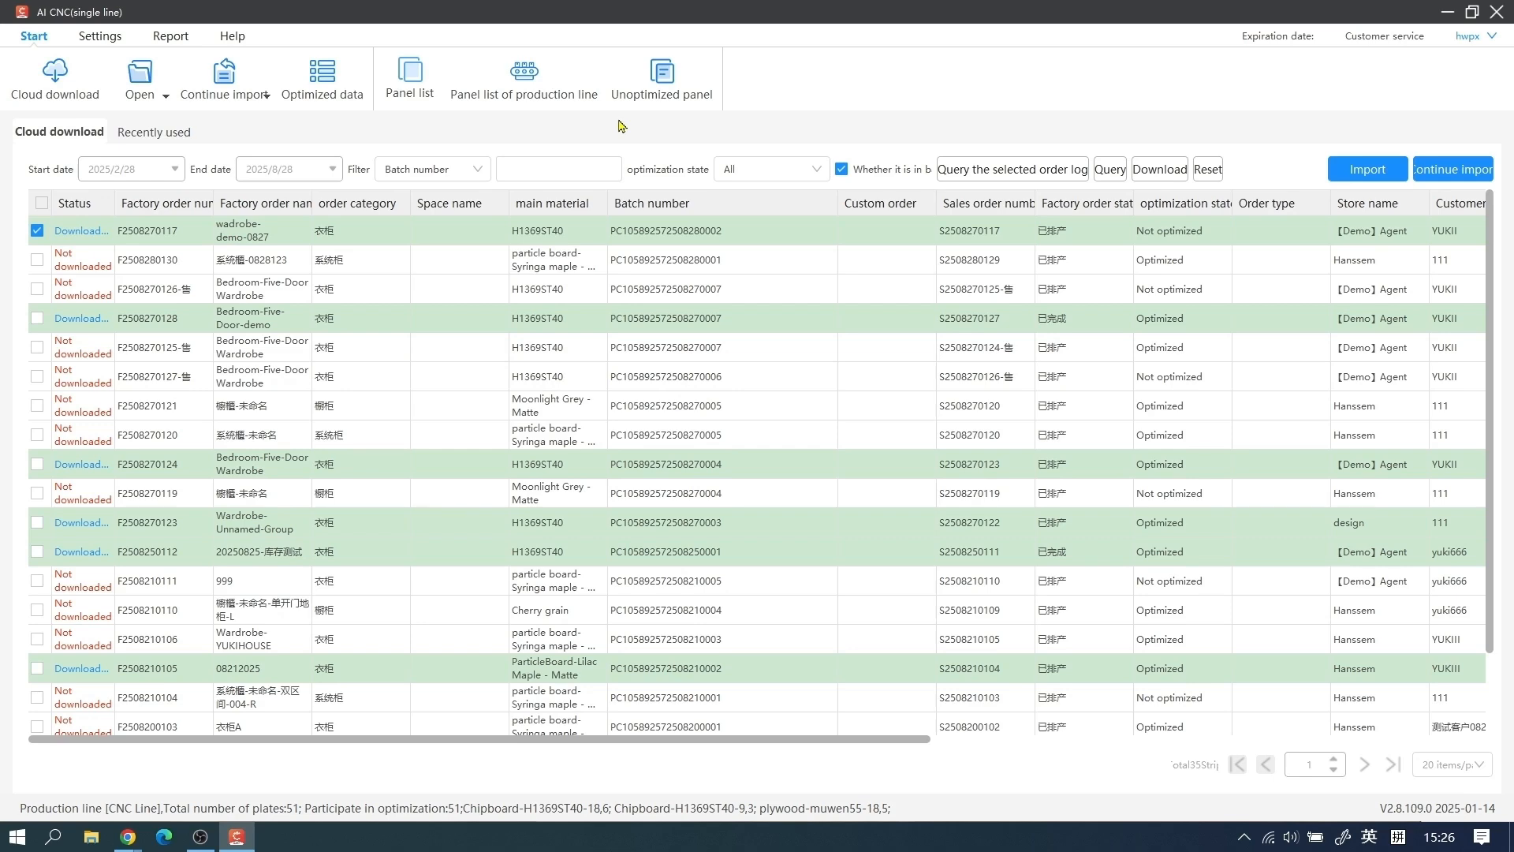
# Switch to AI CNC, import Panel processing information43031.xml from the downloads folder and look through the panel list
pyautogui.click(145, 74)
pyautogui.click(332, 237)
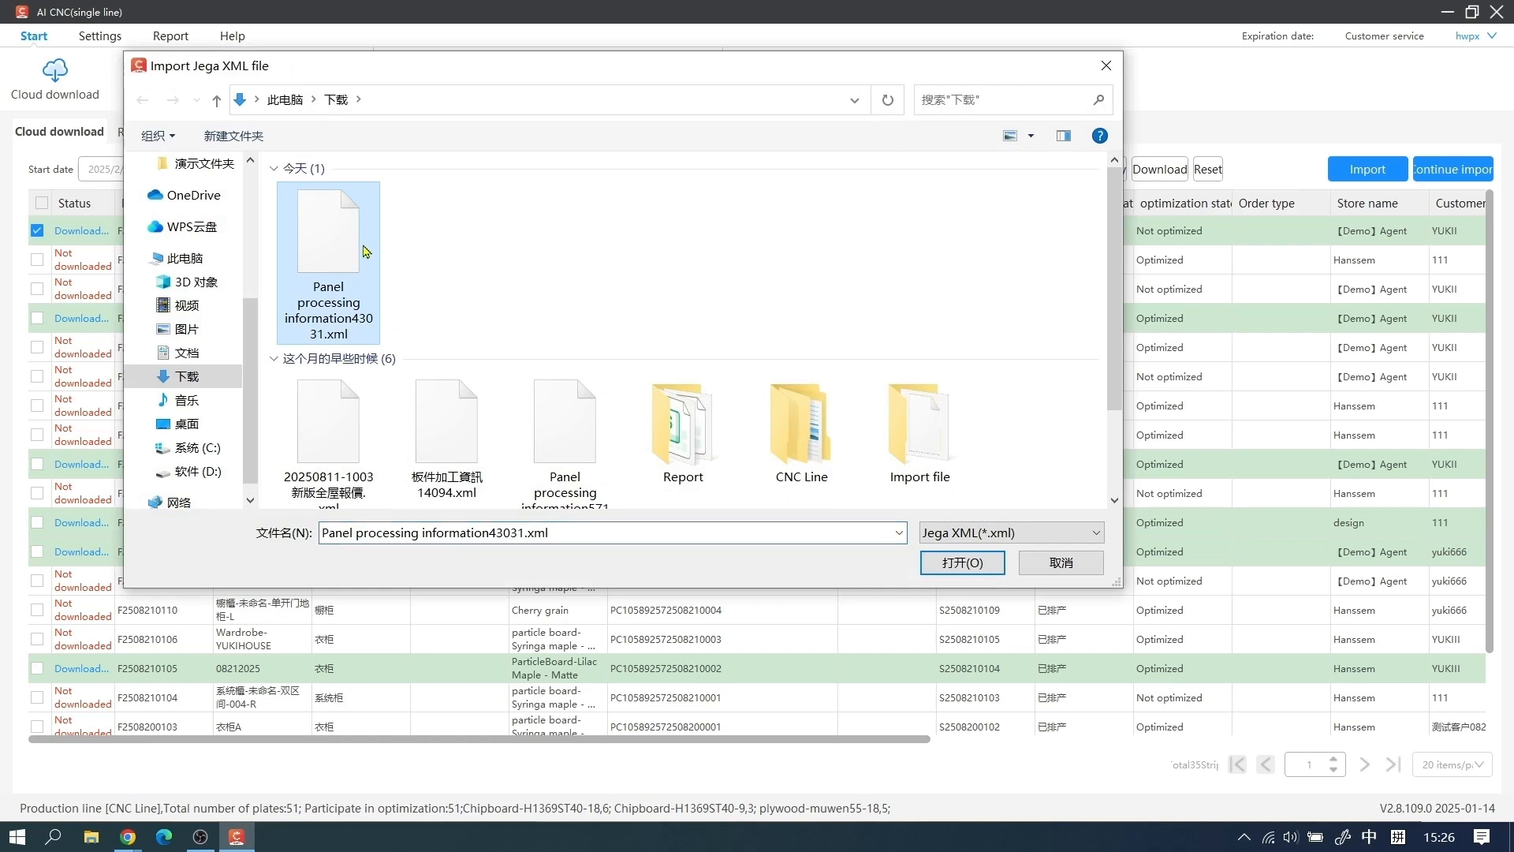
pyautogui.click(977, 566)
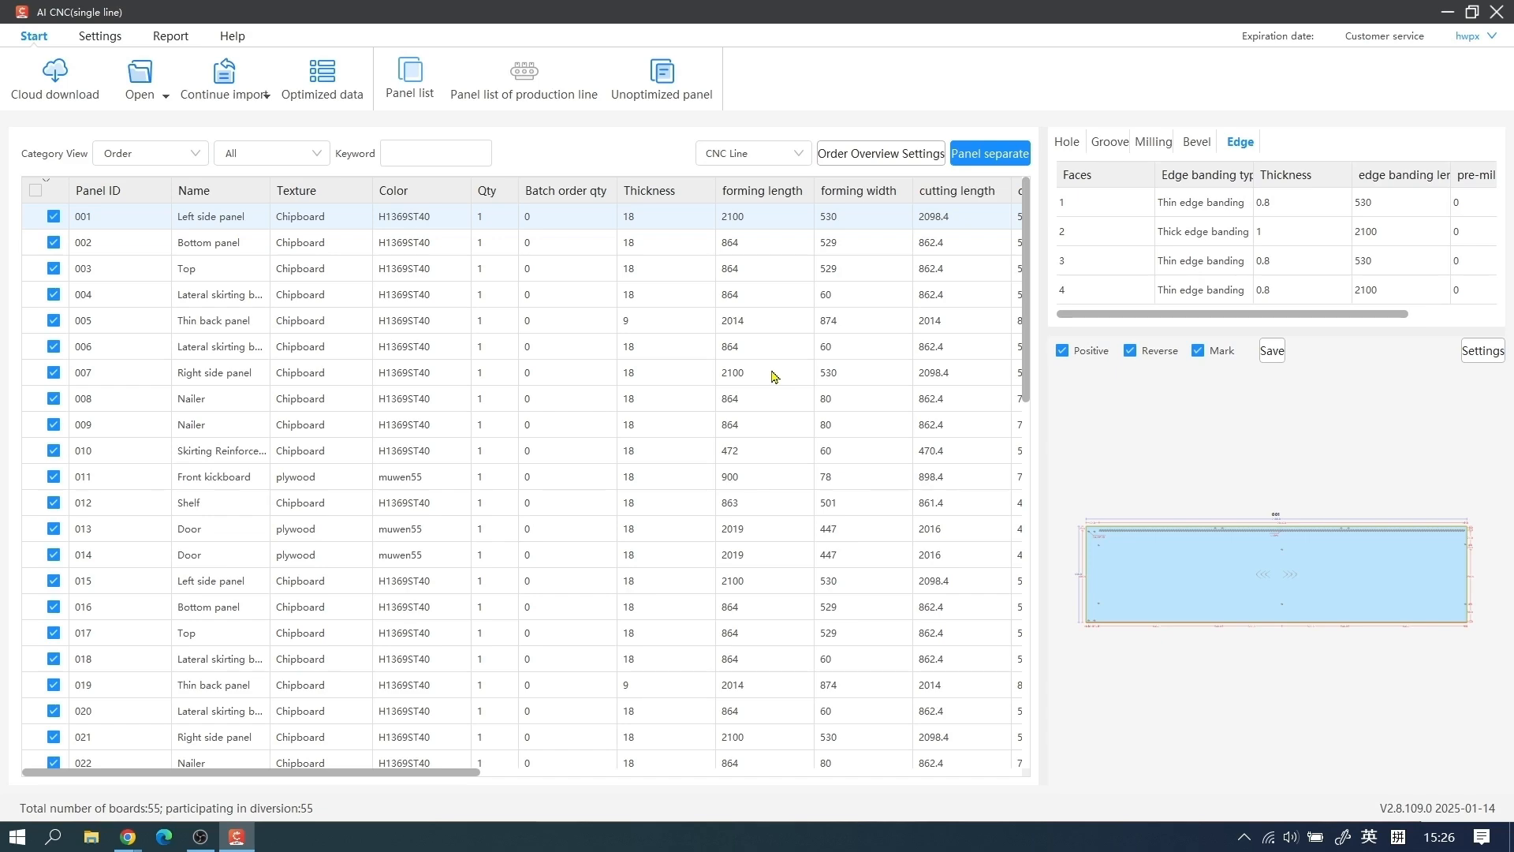
pyautogui.scroll(-5, 775, 376)
pyautogui.scroll(8, 774, 376)
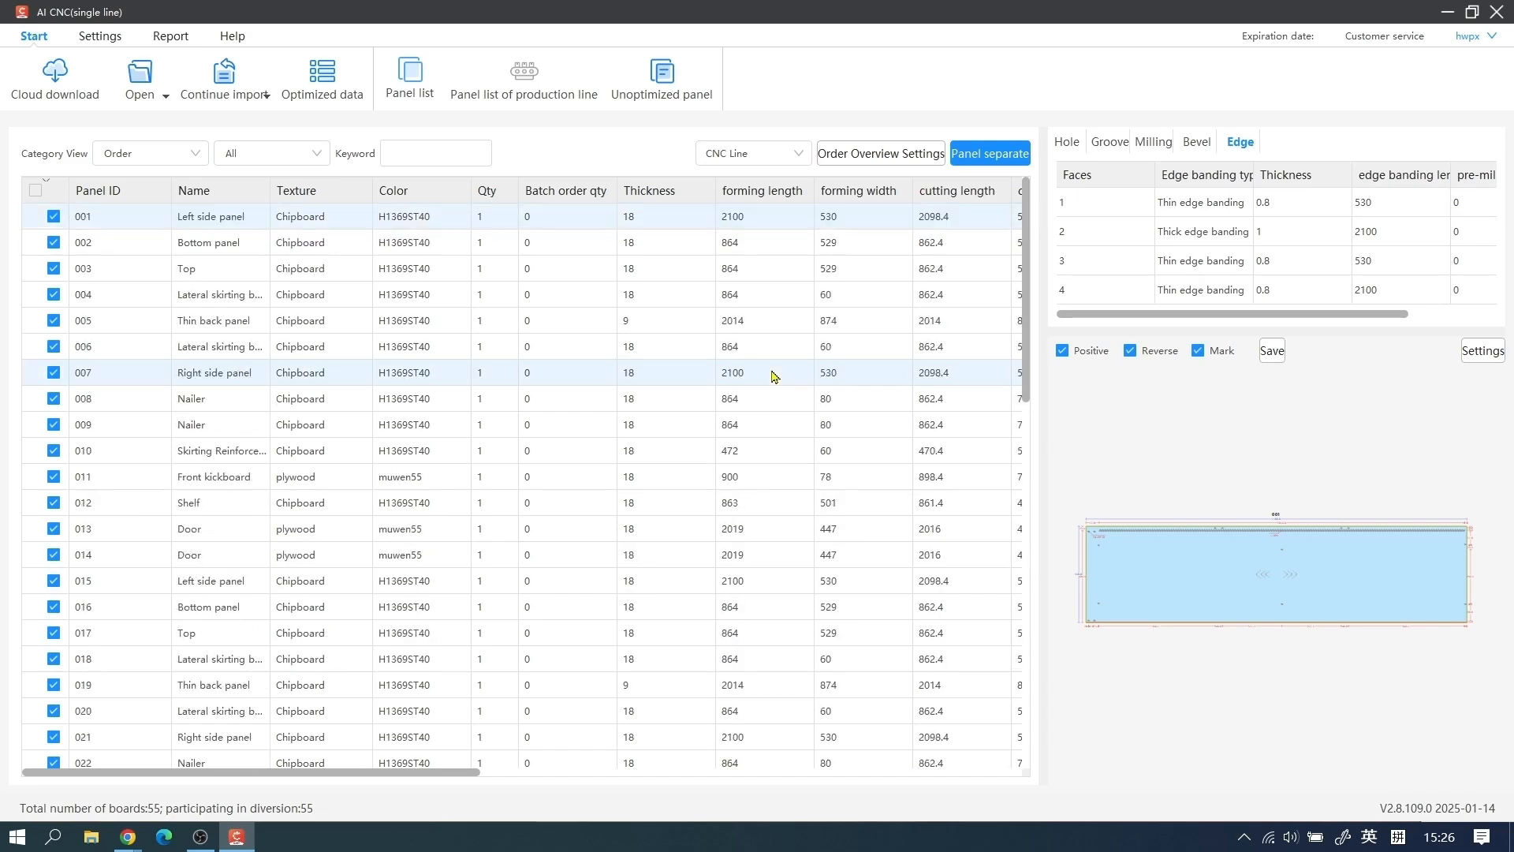